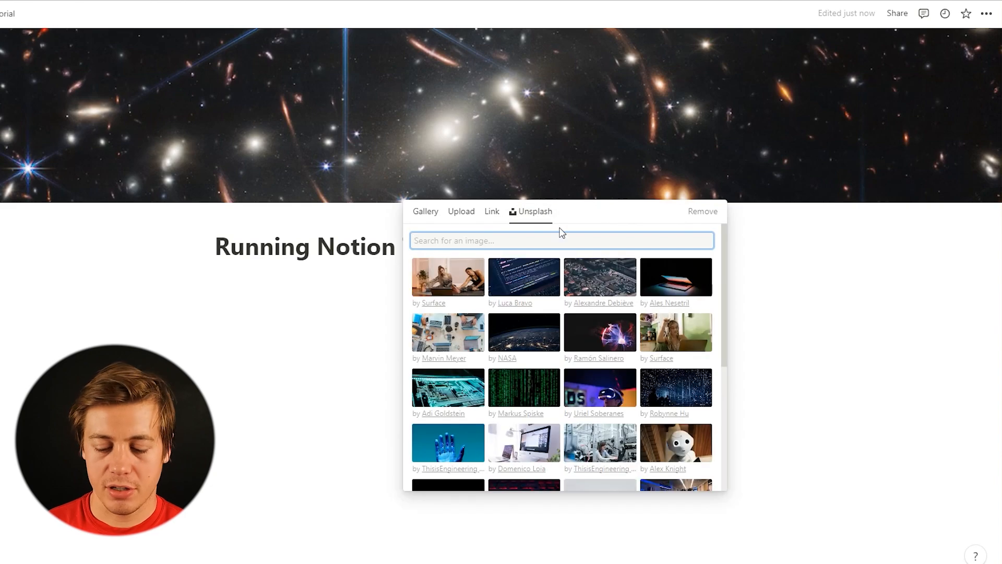
Step: Search Unsplash for "trail", set the golden field path photo as the page cover, and reposition it to show the mountains
type("trail")
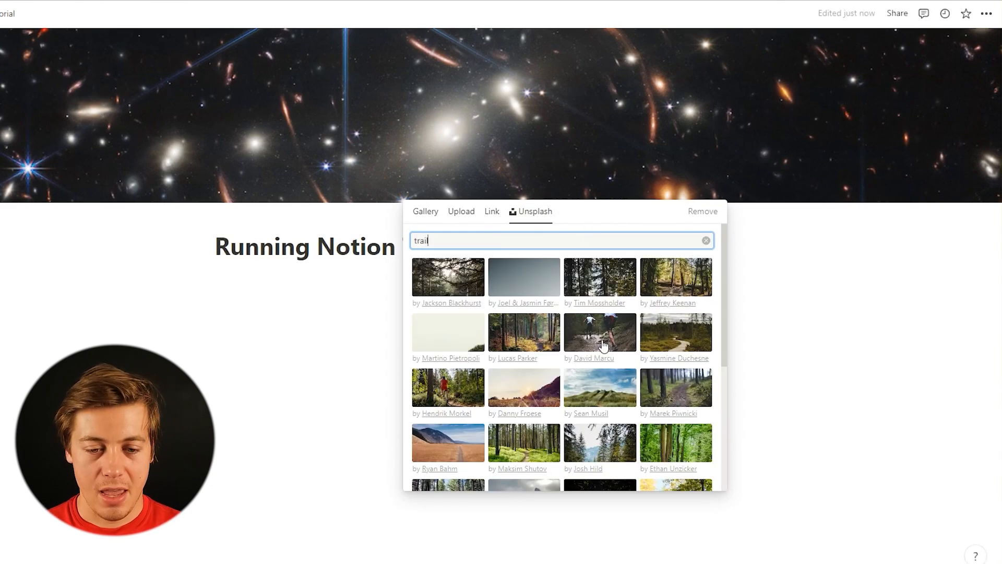
left_click(687, 343)
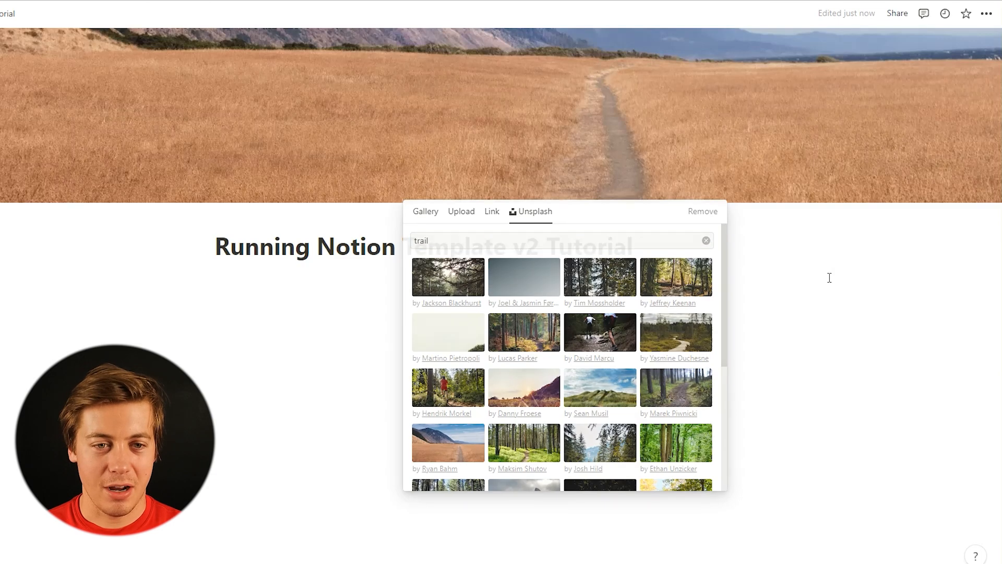
left_click(612, 191)
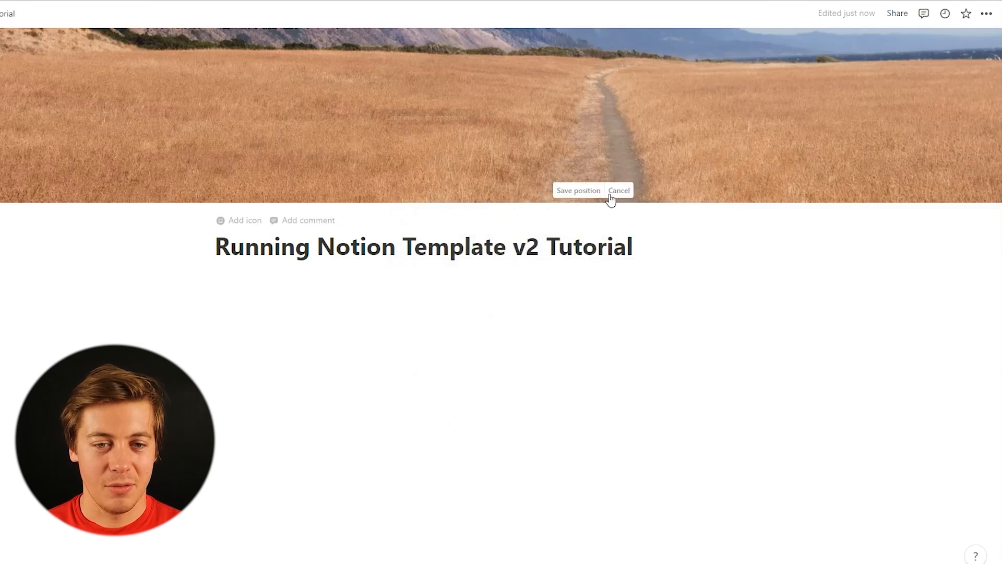
left_click_drag(624, 82, 606, 197)
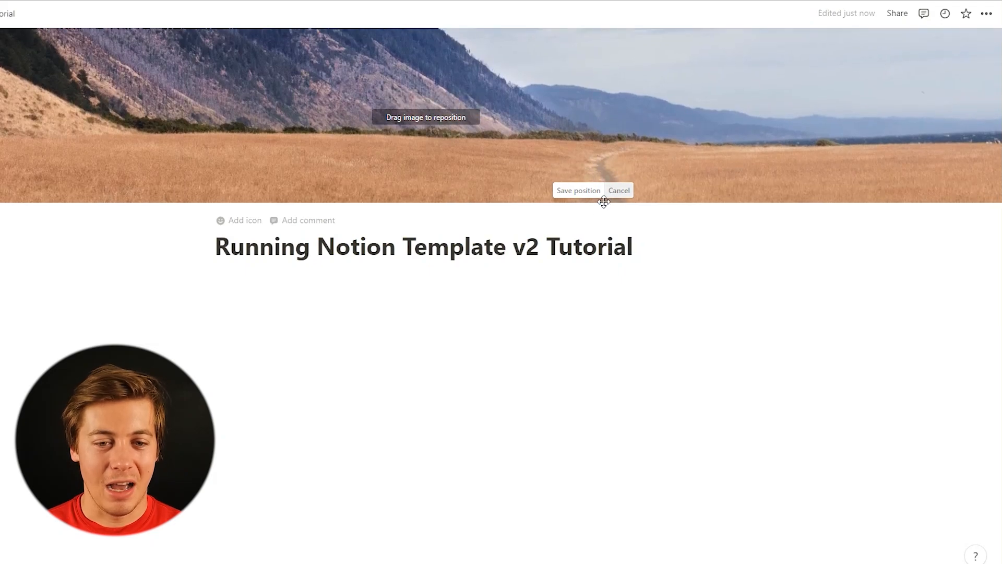
left_click(576, 194)
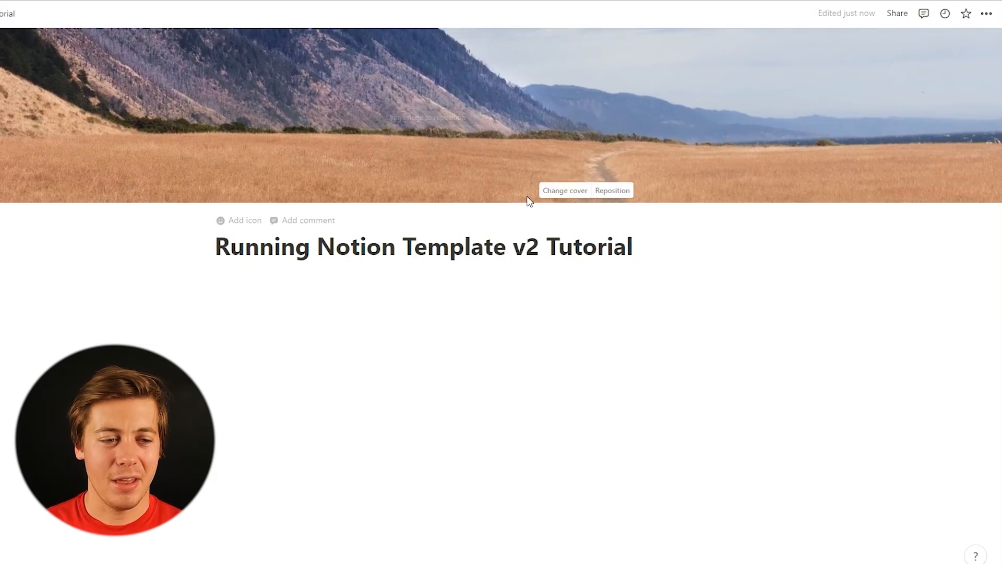
Step: Add the red running shoe emoji as the page icon
left_click(240, 220)
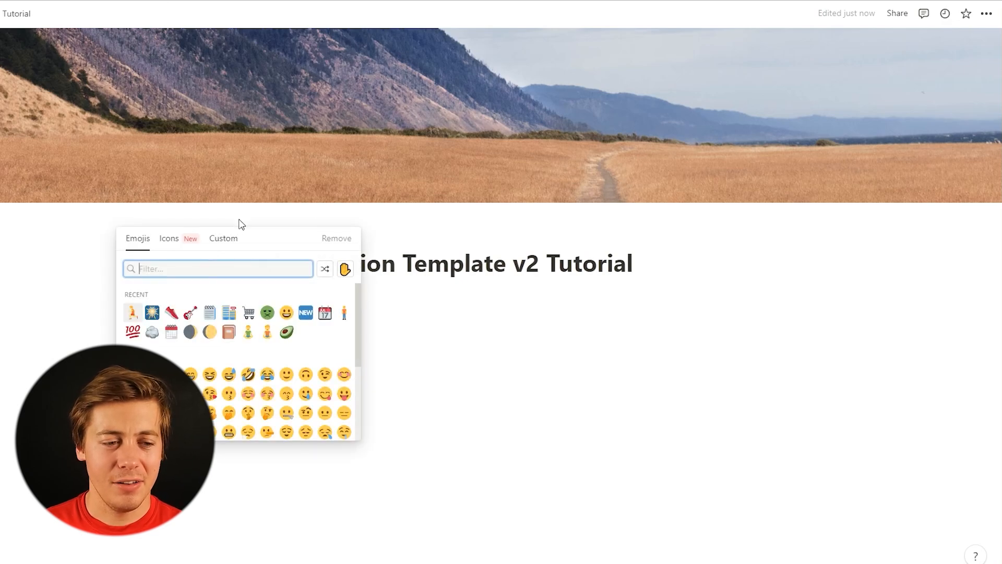
left_click(171, 312)
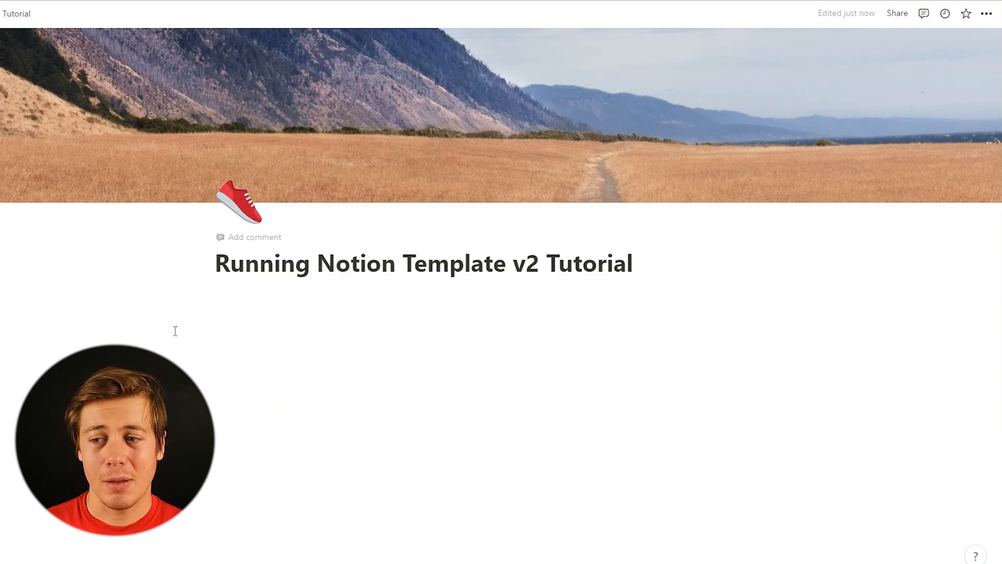
Step: Insert a 2-column layout below the page title and place an empty callout in each column
left_click(317, 319)
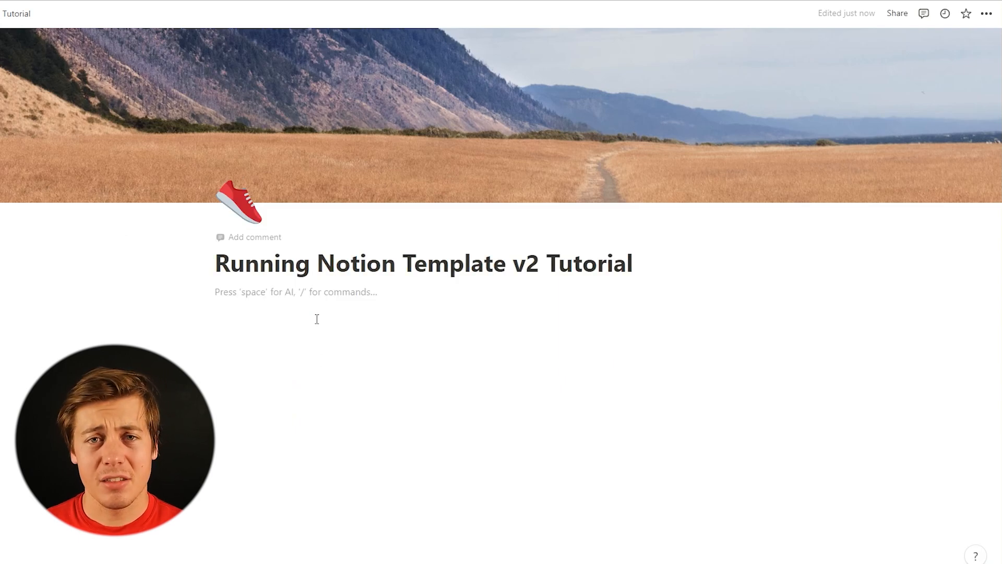
type("/col")
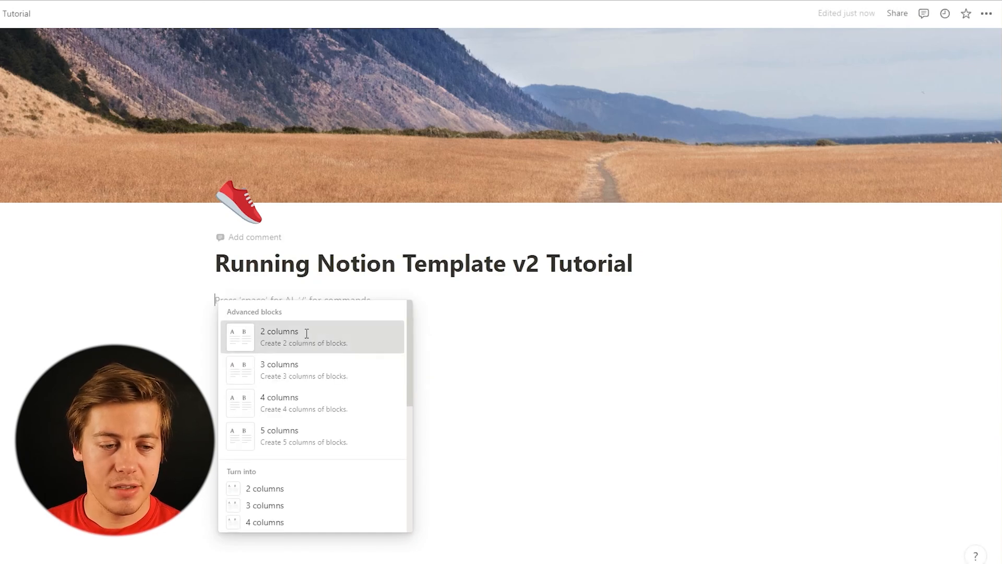
left_click(307, 334)
type("/cal")
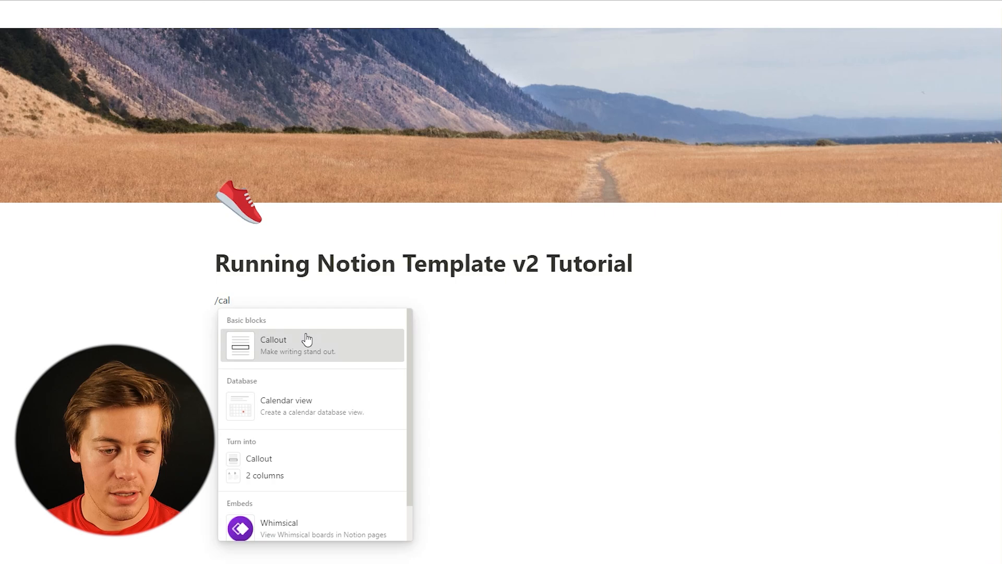
left_click(307, 340)
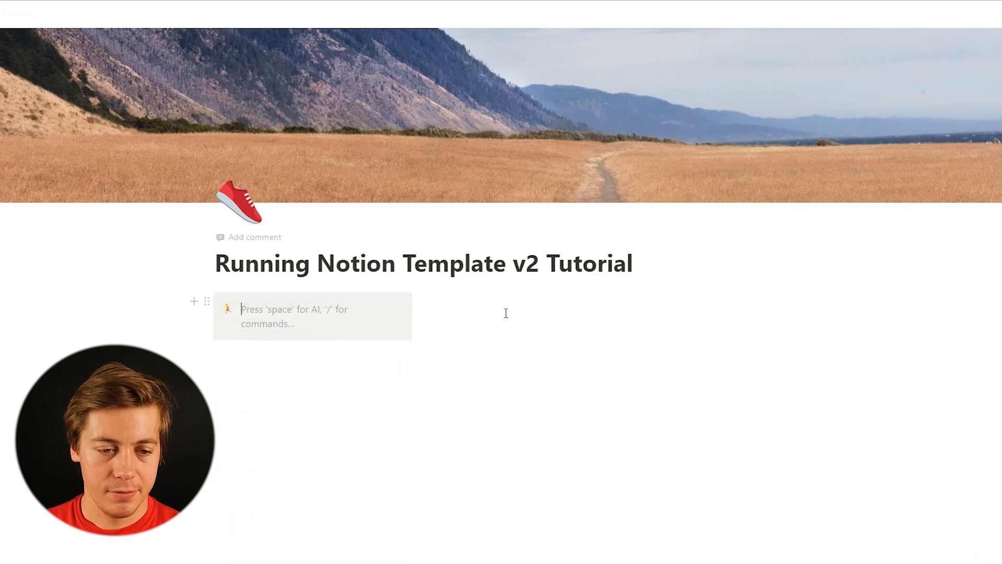
type("/callou")
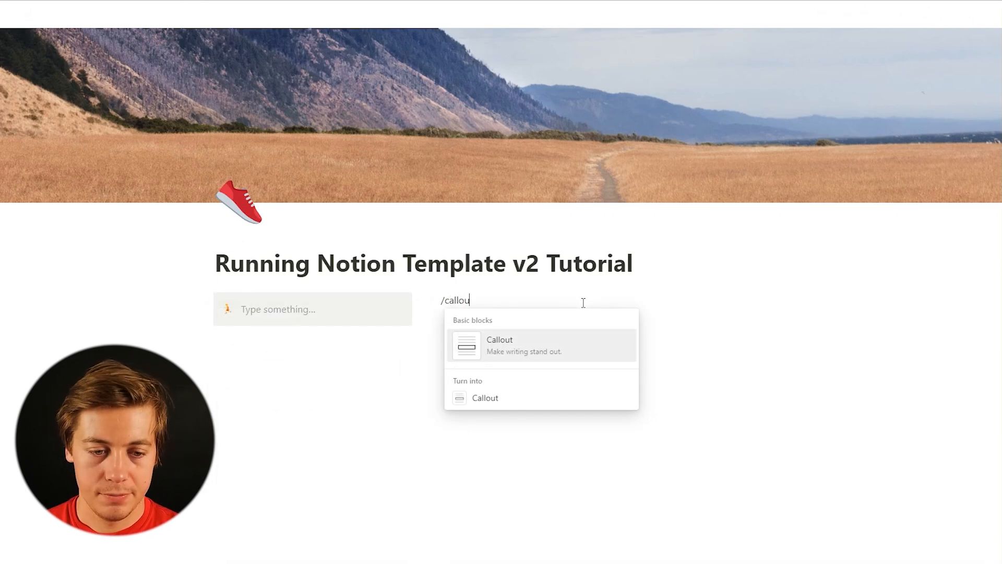
left_click(531, 350)
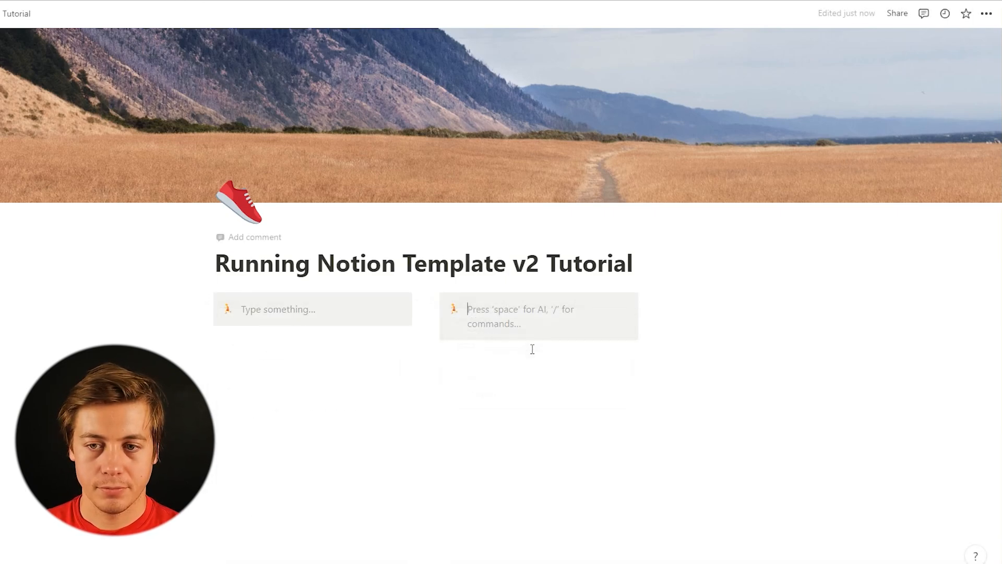
Step: Turn on the full width layout for the page
left_click(984, 14)
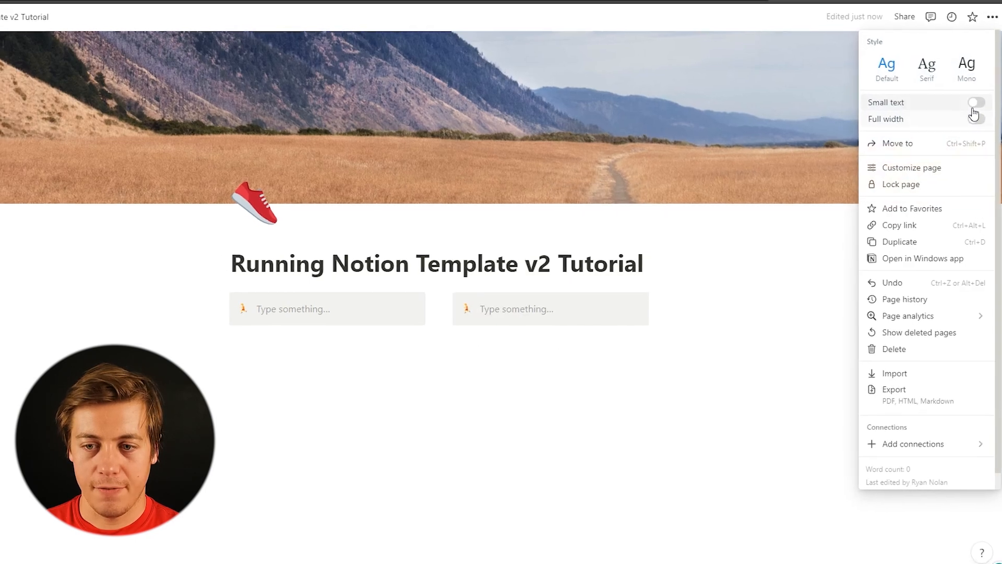
left_click(975, 111)
left_click(549, 261)
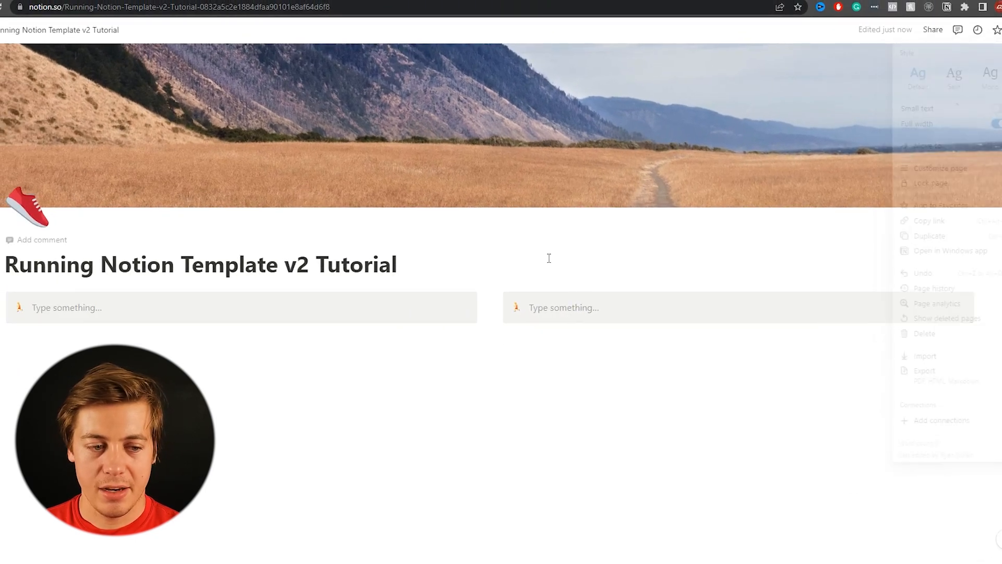
Step: Label the first column's callout "Miles Per Month" and the second column's callout "2023 Goals"
left_click(67, 310)
type("Mi")
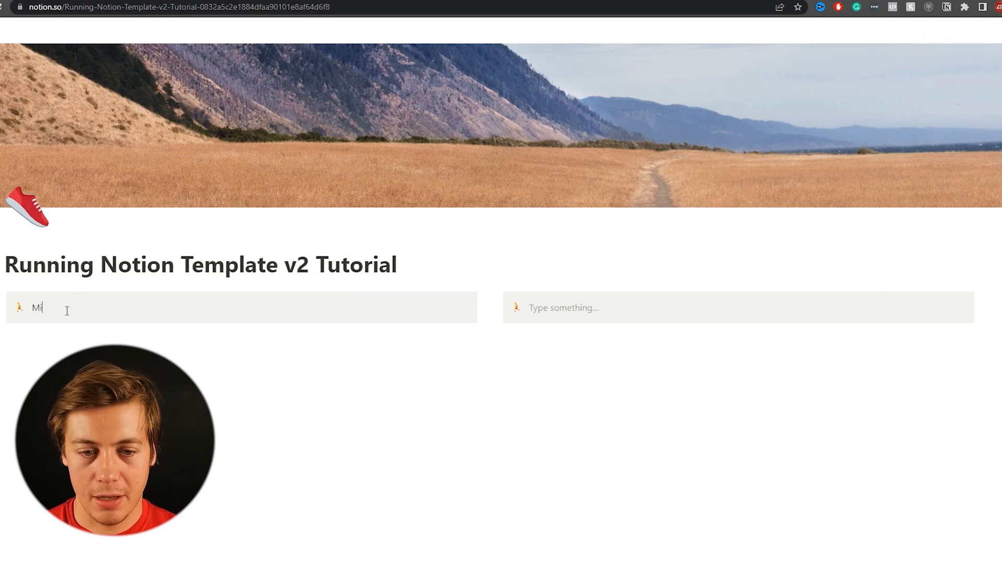
type("les Per")
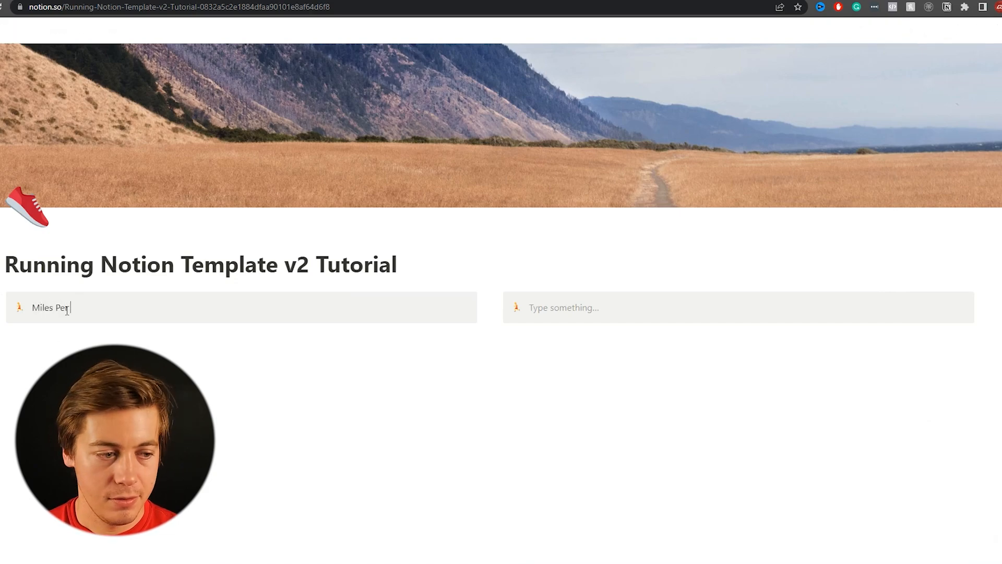
type(" Month")
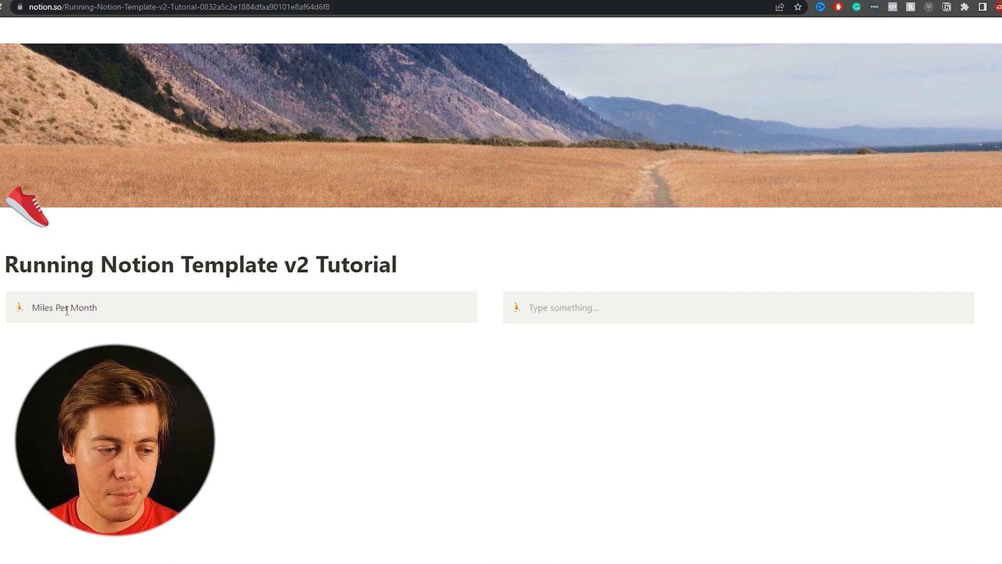
left_click(574, 300)
type("2023 Goals")
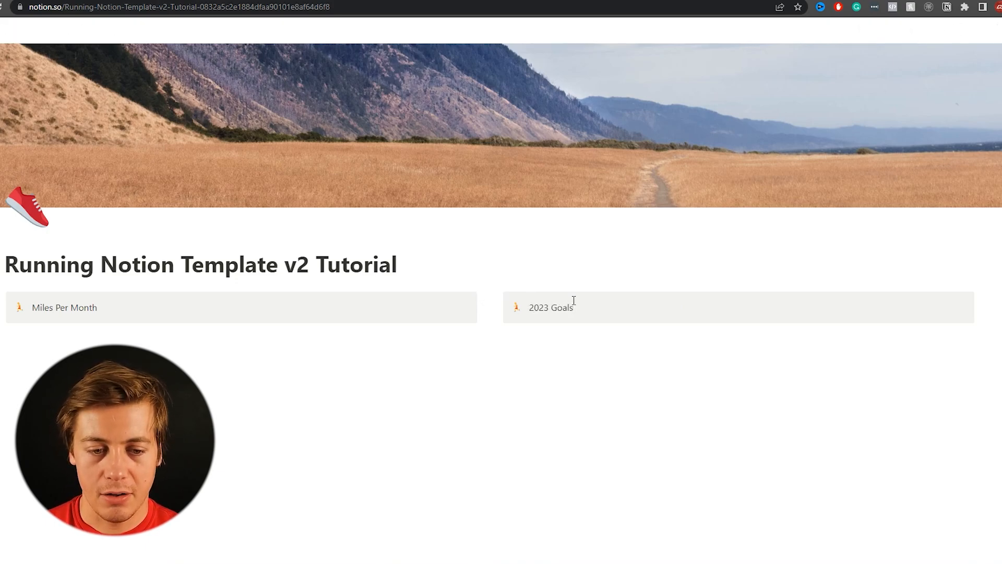
key("Return")
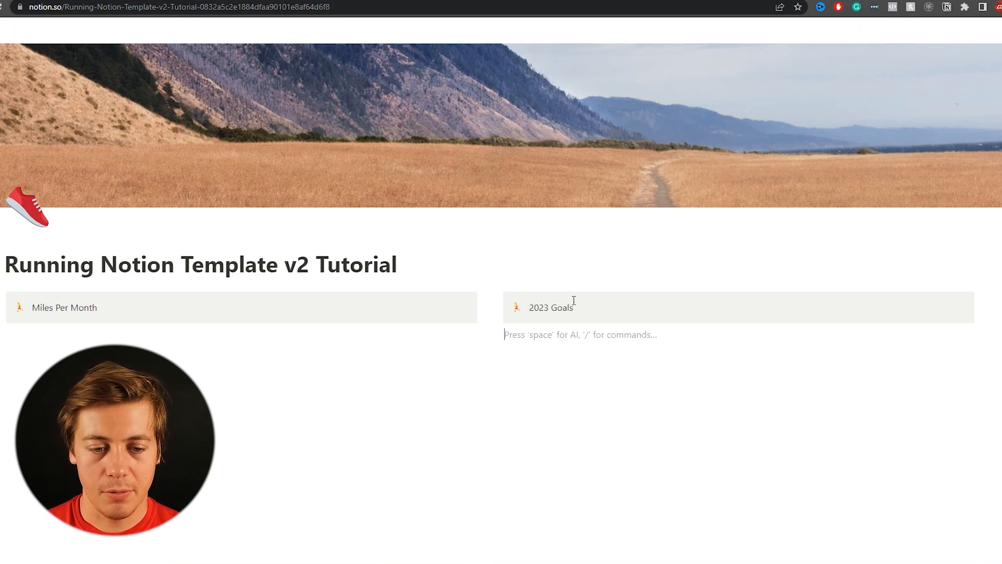
key("BackSpace")
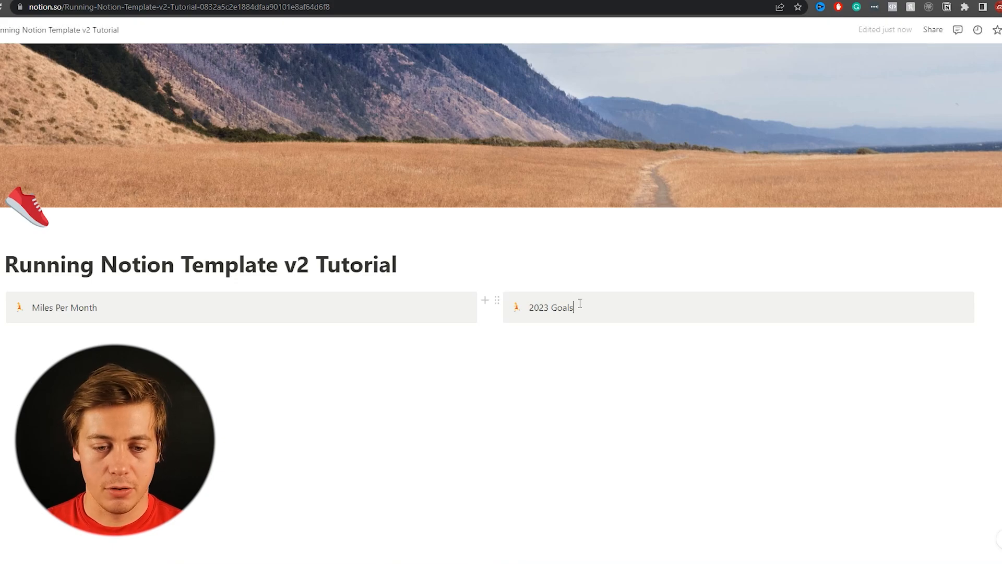
Step: Create to-do items 50K, 50M, 100K and 100M below the 2023 Goals callout and move all four inside it
left_click(575, 340)
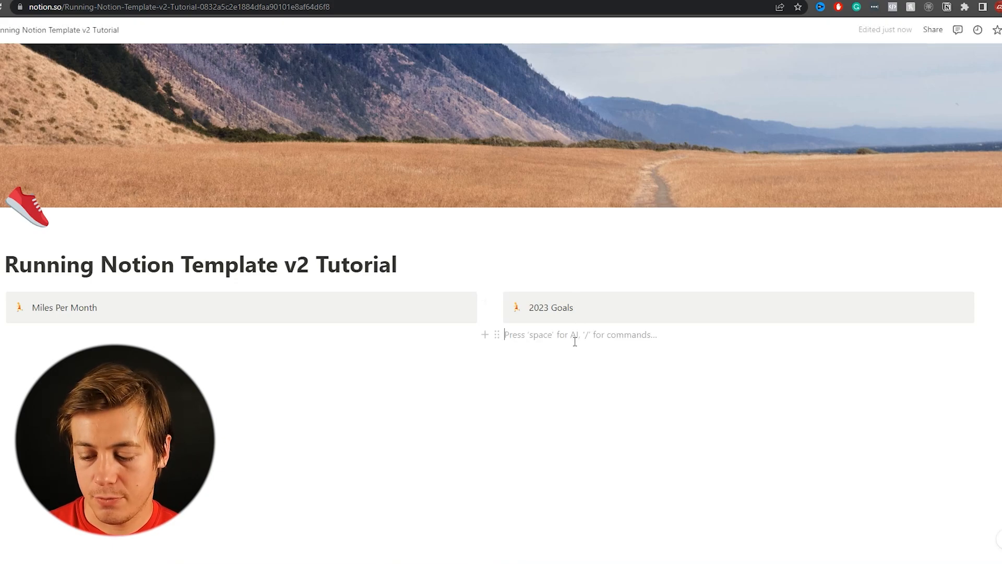
type("[]")
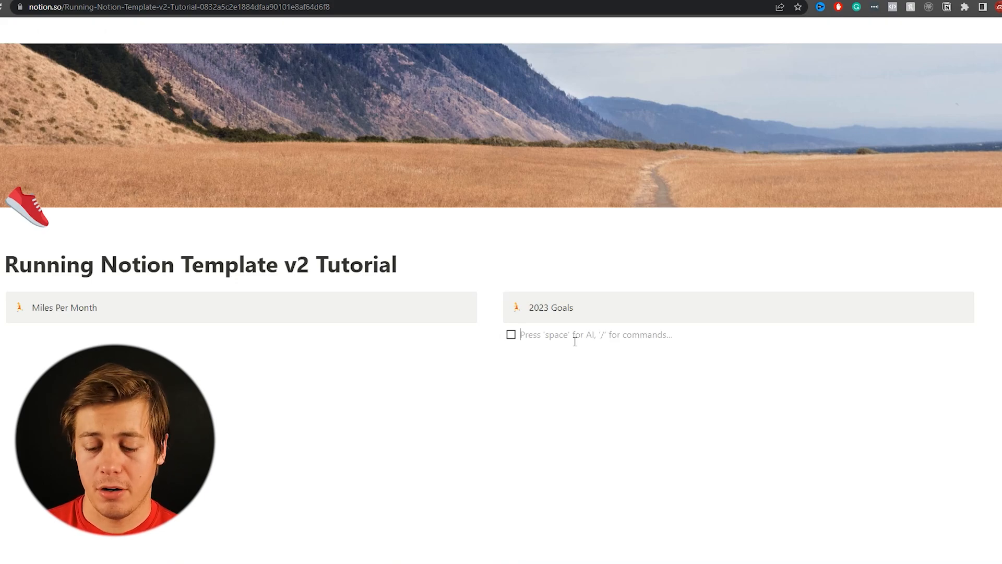
type("5")
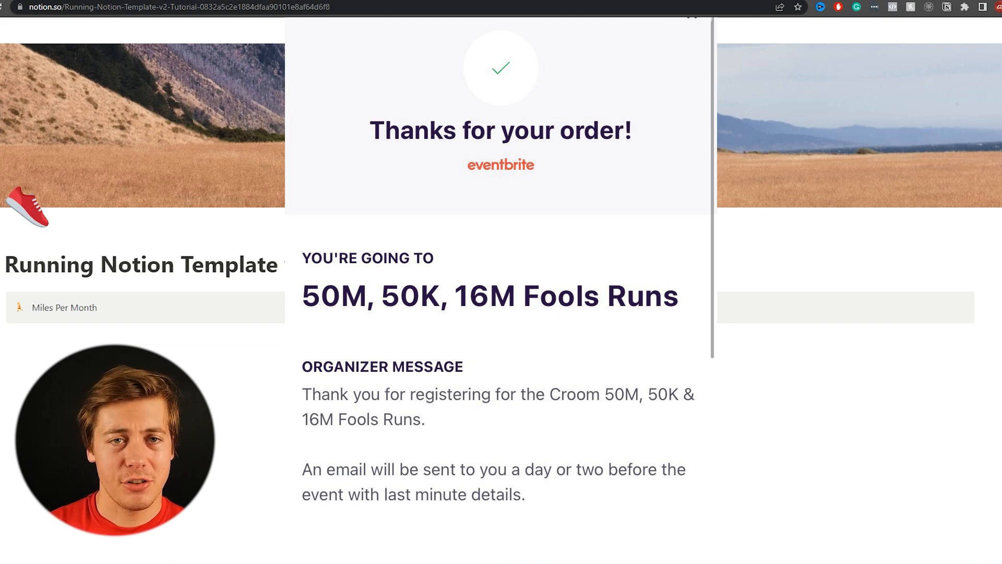
type("50M")
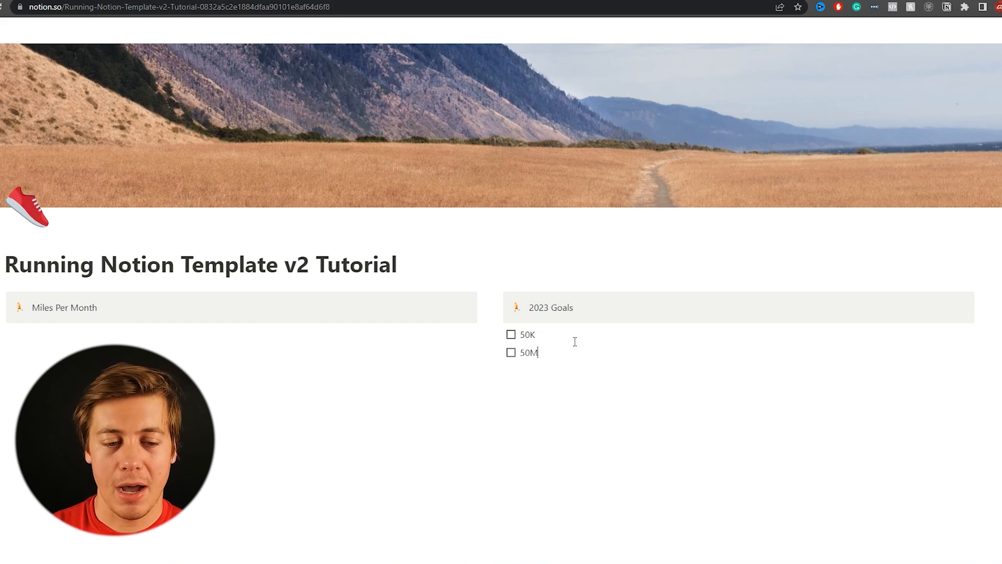
key("Return")
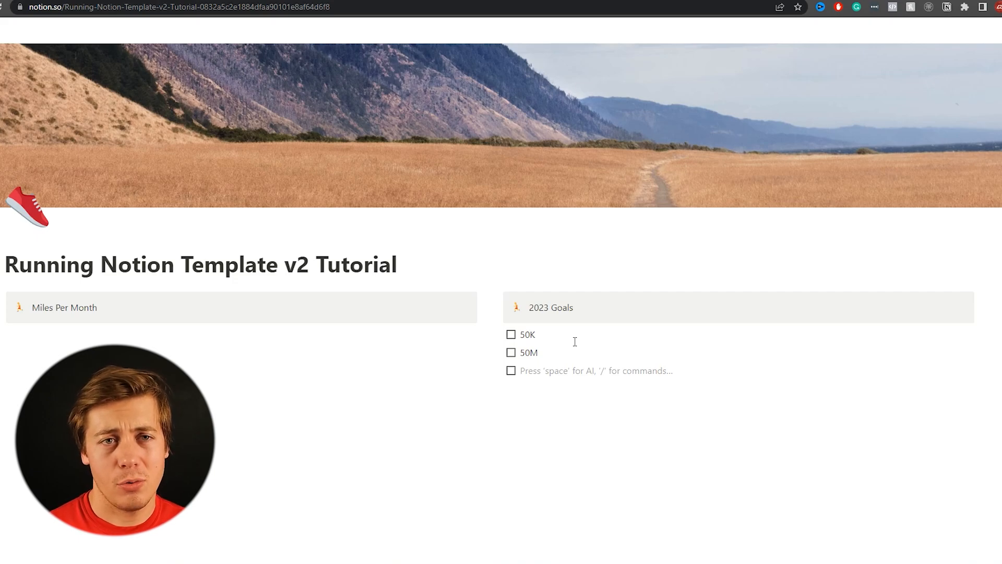
type("100K")
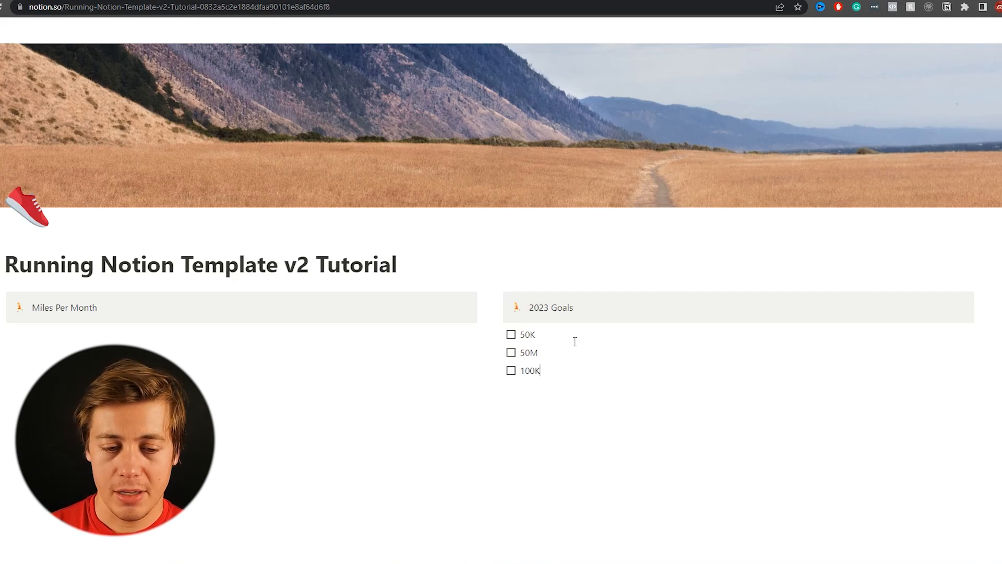
key("Return")
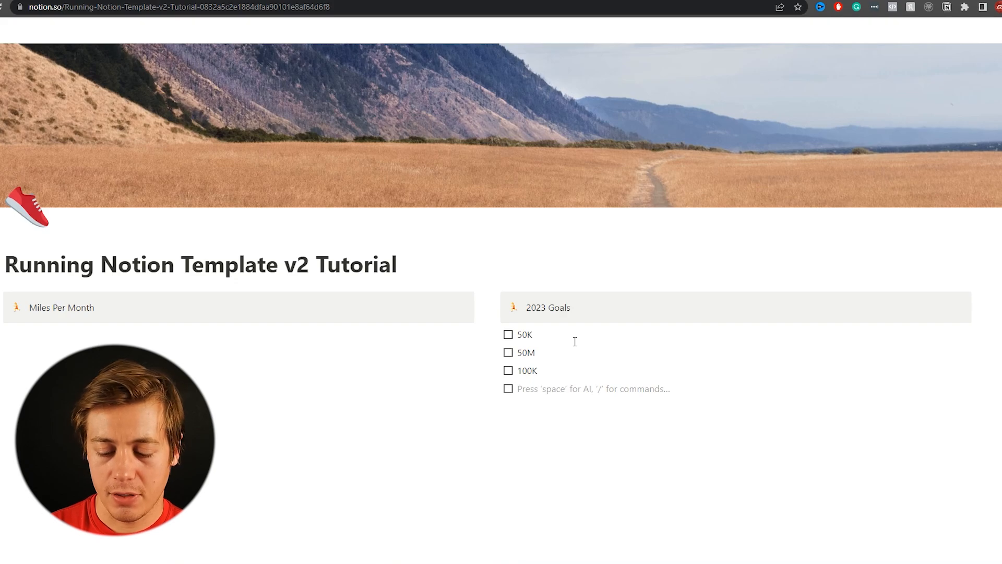
type("100M")
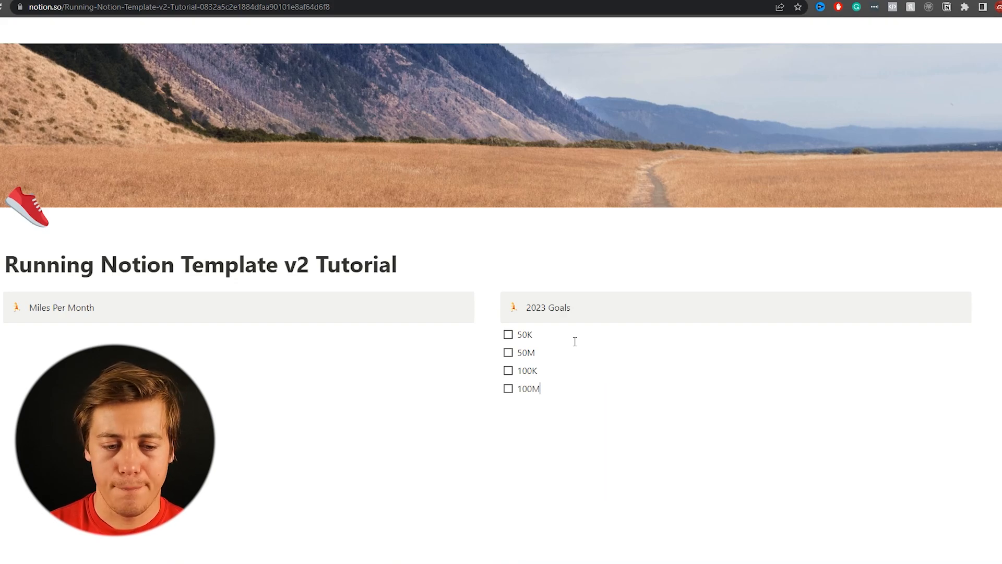
left_click_drag(608, 450, 523, 316)
left_click(597, 257)
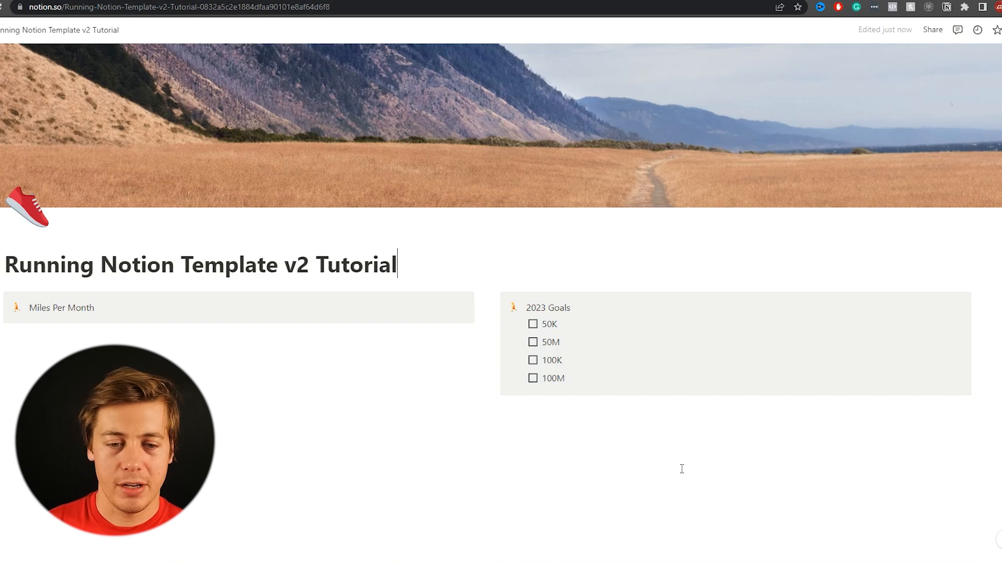
Step: Insert a divider under the 2023 Goals heading, remove the blank line below it, and make 50K a to-do item again
left_click(597, 311)
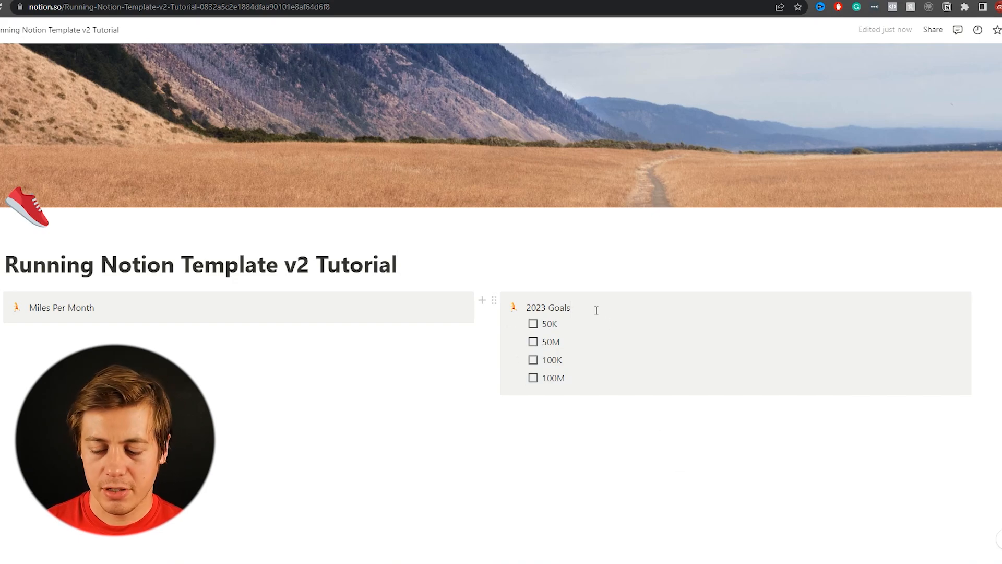
key("Return")
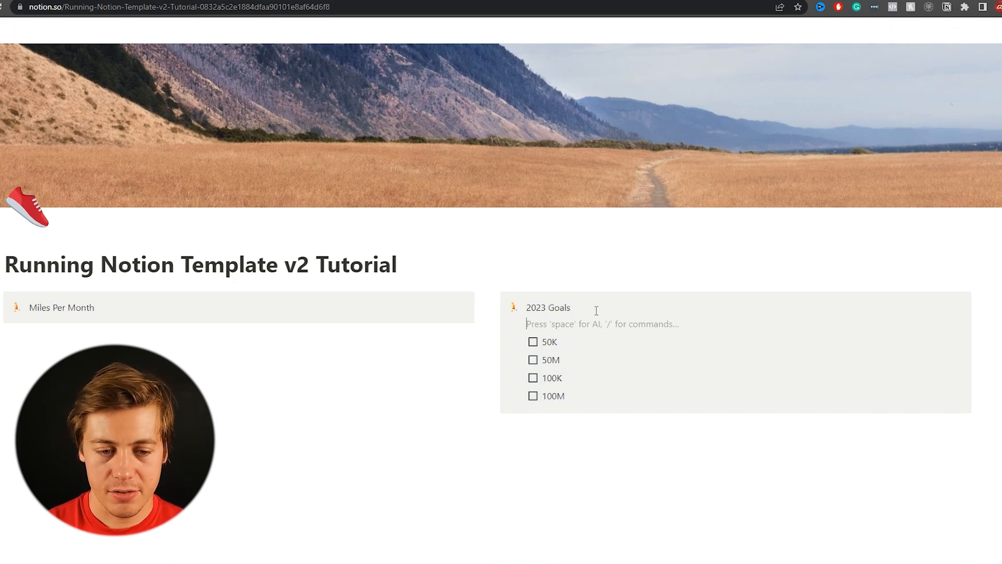
type("---")
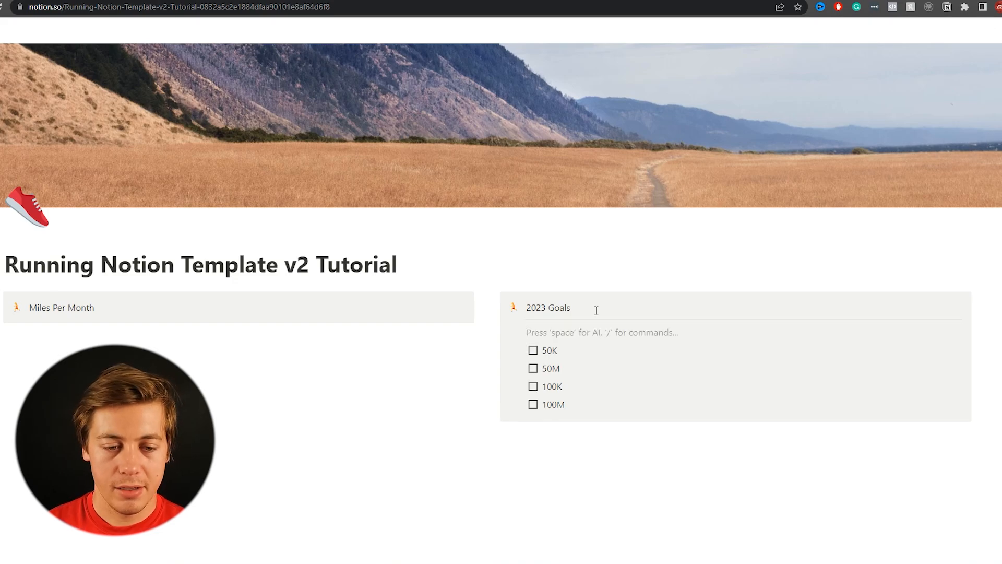
key("Delete")
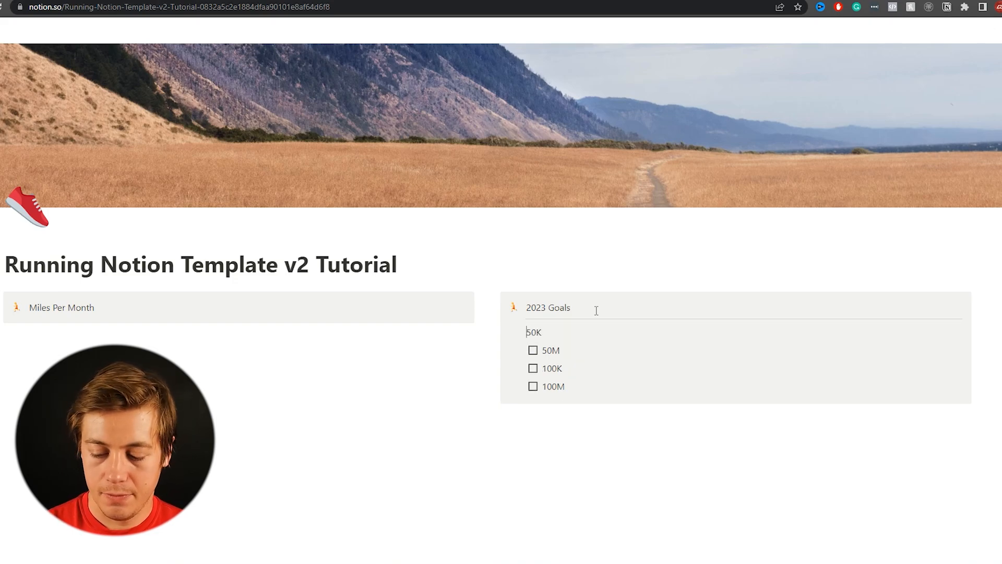
type("[]")
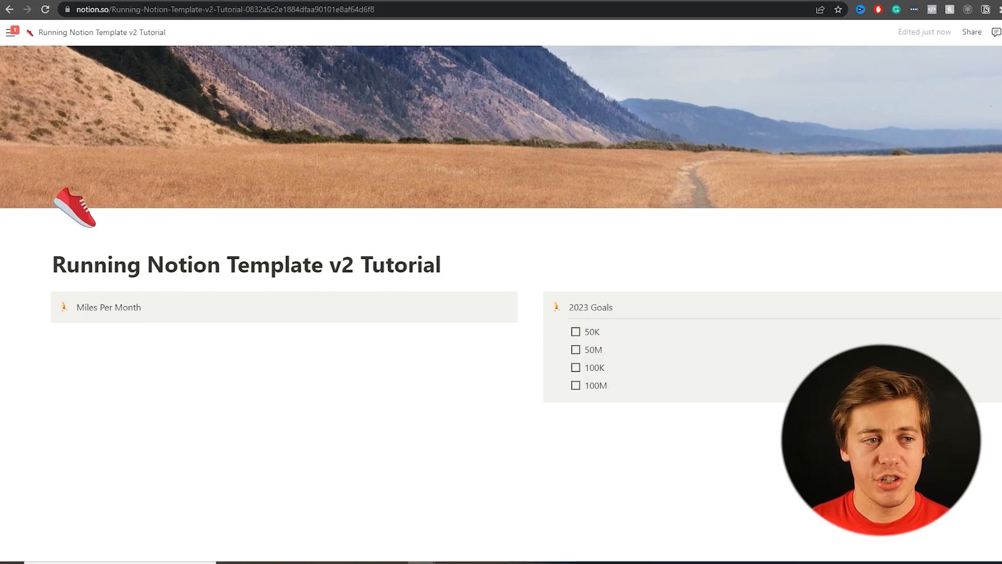
Step: Open the Indify widget site, indify.co, in a new browser tab
key("ctrl+t")
type("indi")
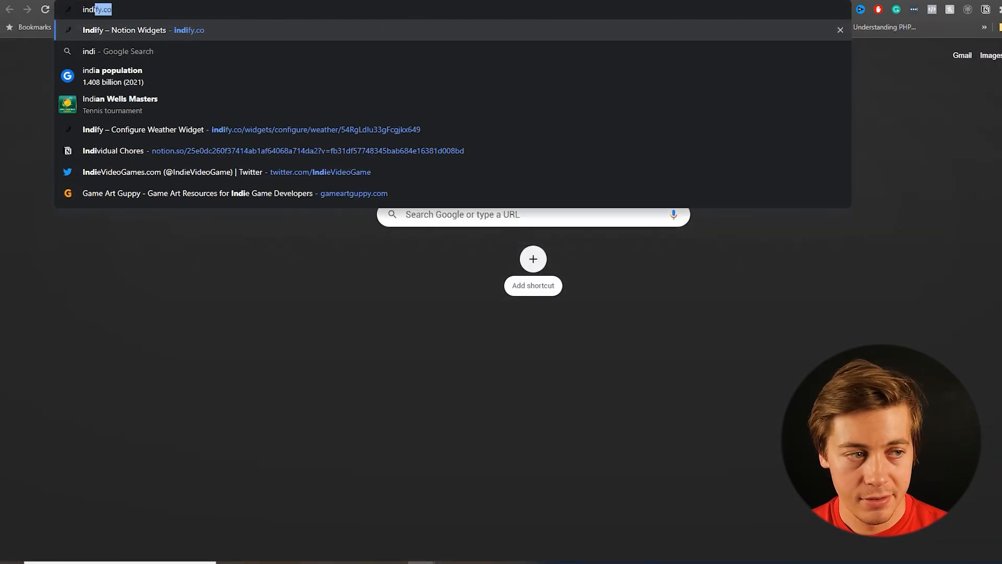
key("Return")
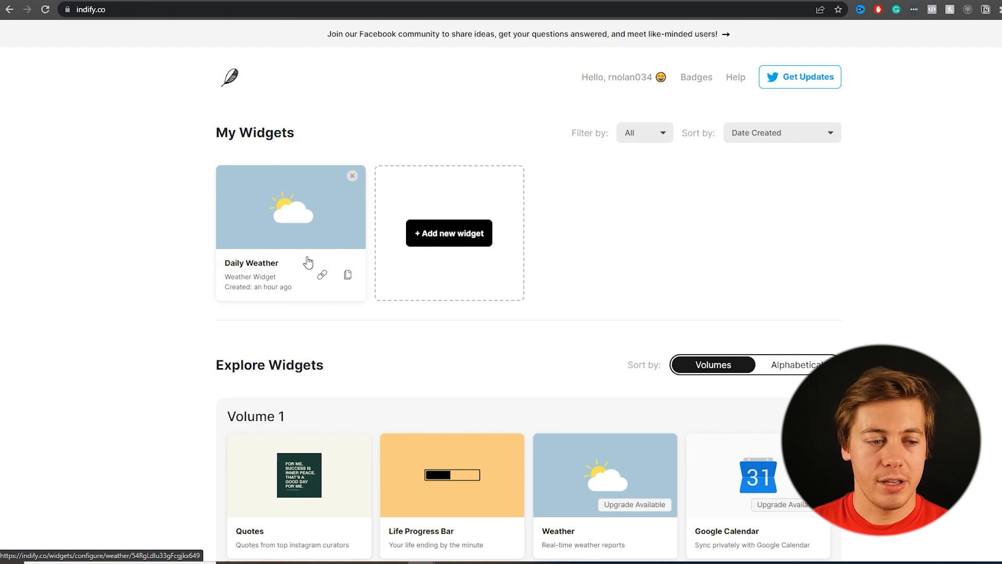
Step: Create a new Weather widget titled "Daily Weather Running"
scroll(276, 265, "down", 4)
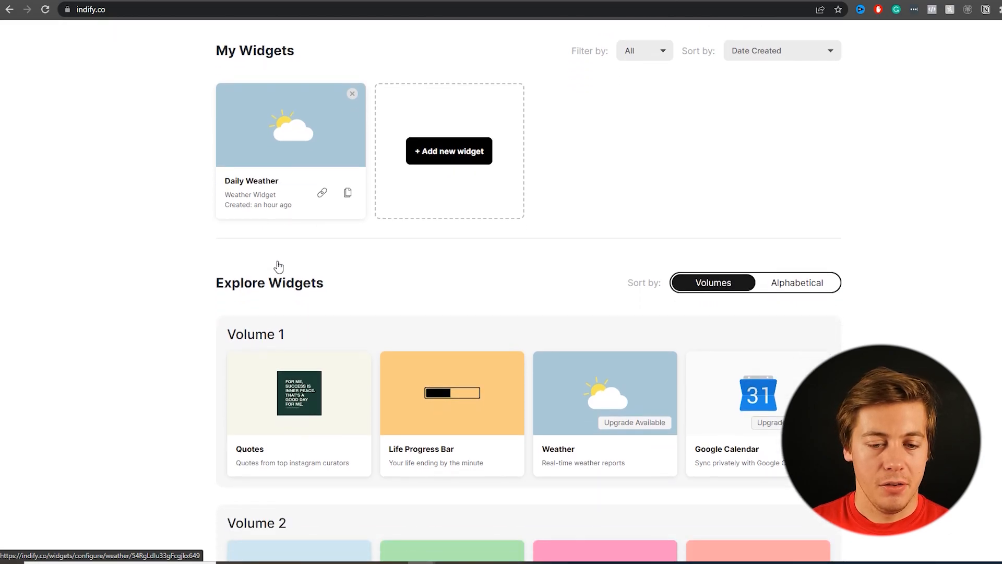
left_click(587, 316)
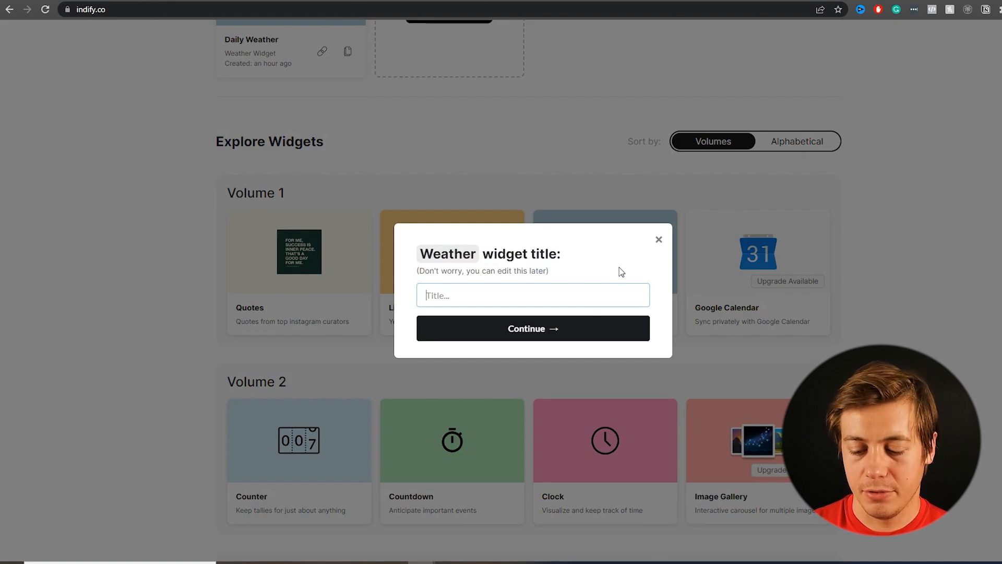
type("Daily We")
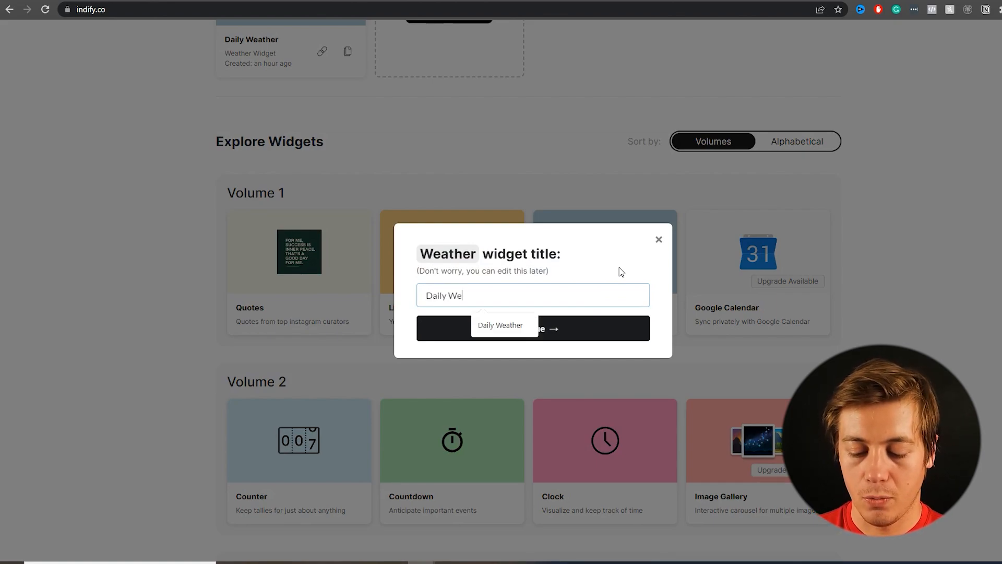
type("ather Run")
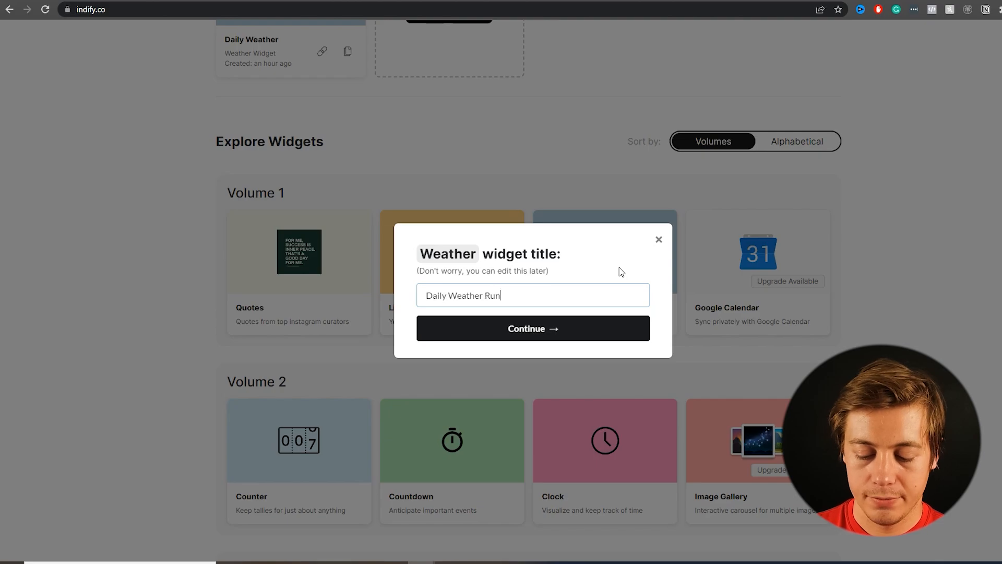
type("ning")
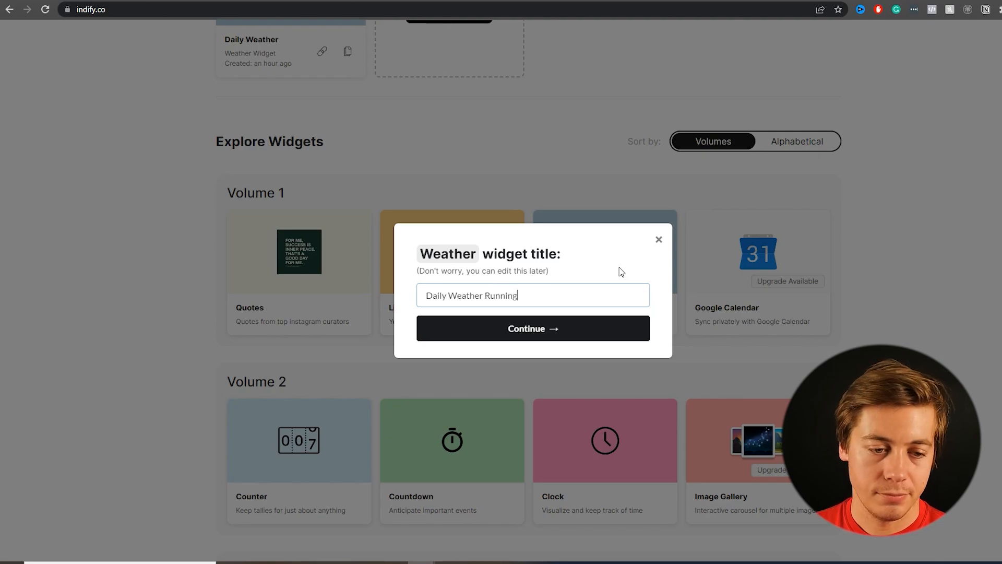
left_click(530, 327)
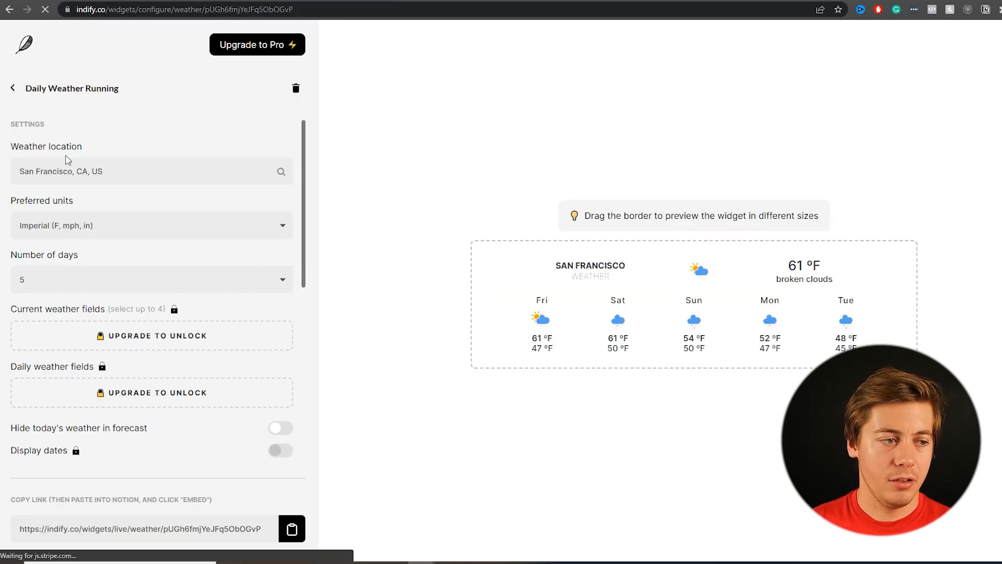
Step: Set the widget's weather location to Orlando, Florida, United States and its number of days to 7
left_click(171, 173)
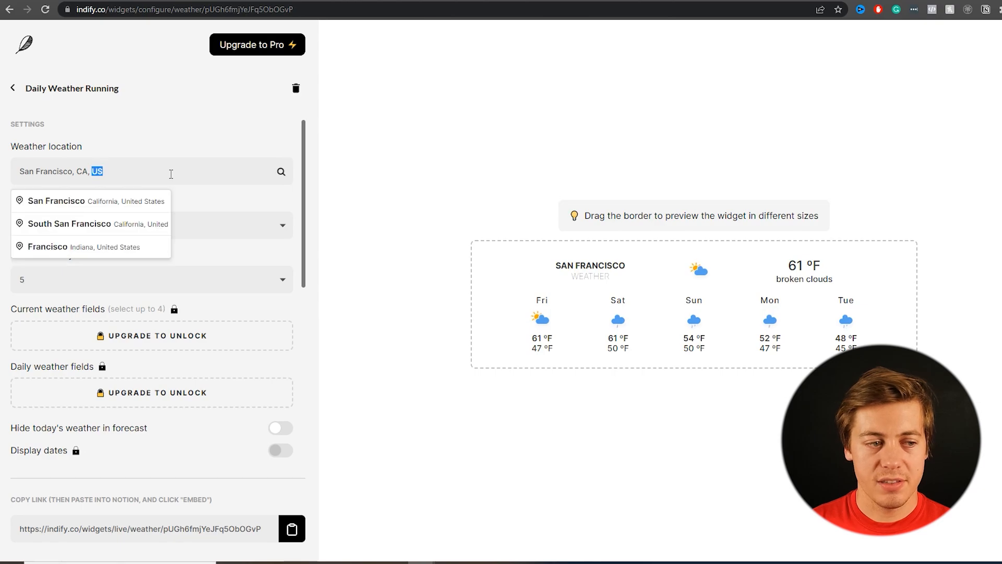
type("Orlands")
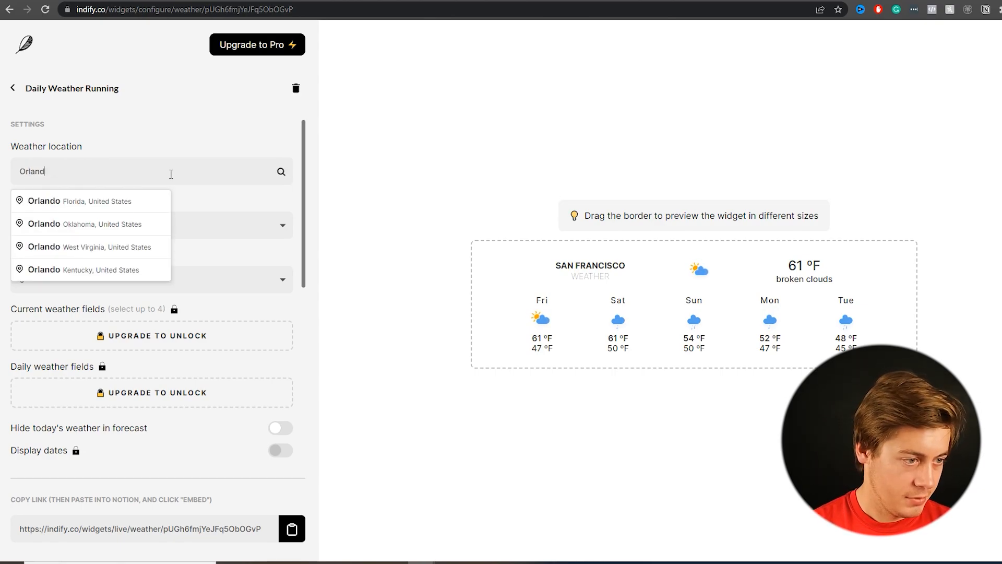
left_click(139, 203)
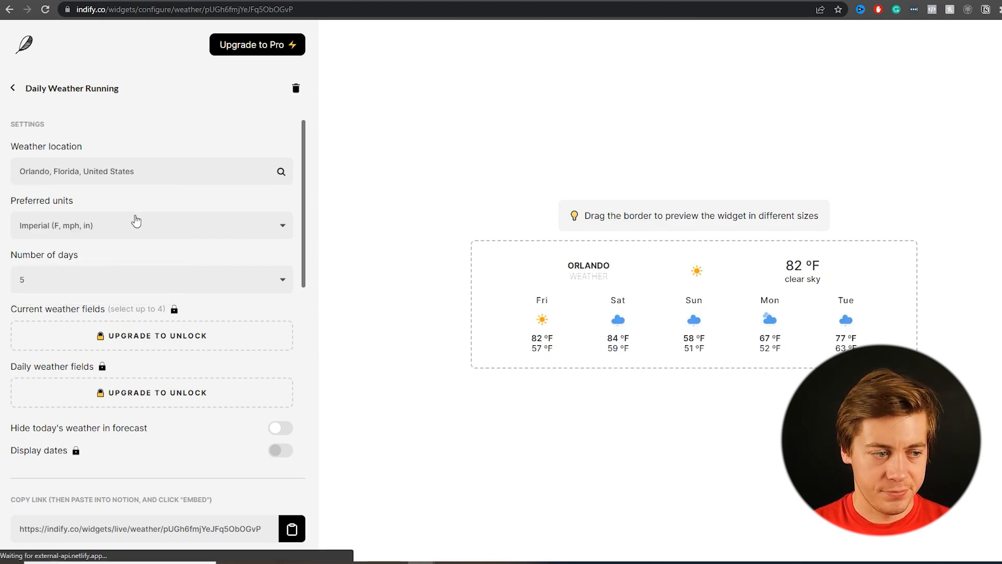
left_click(270, 278)
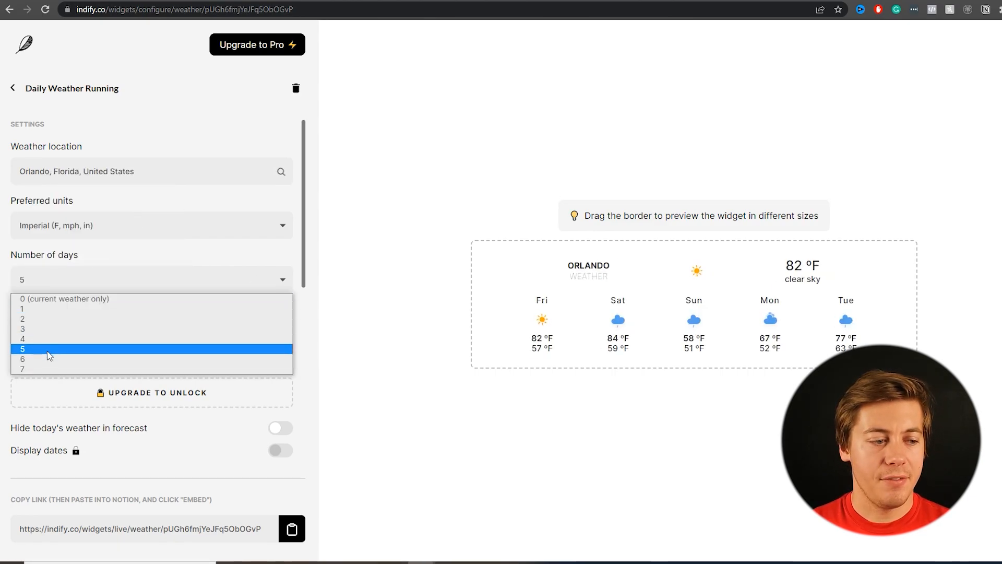
left_click(49, 368)
Step: Review the weather widget's remaining style settings and copy its embed link
scroll(198, 318, "down", 1)
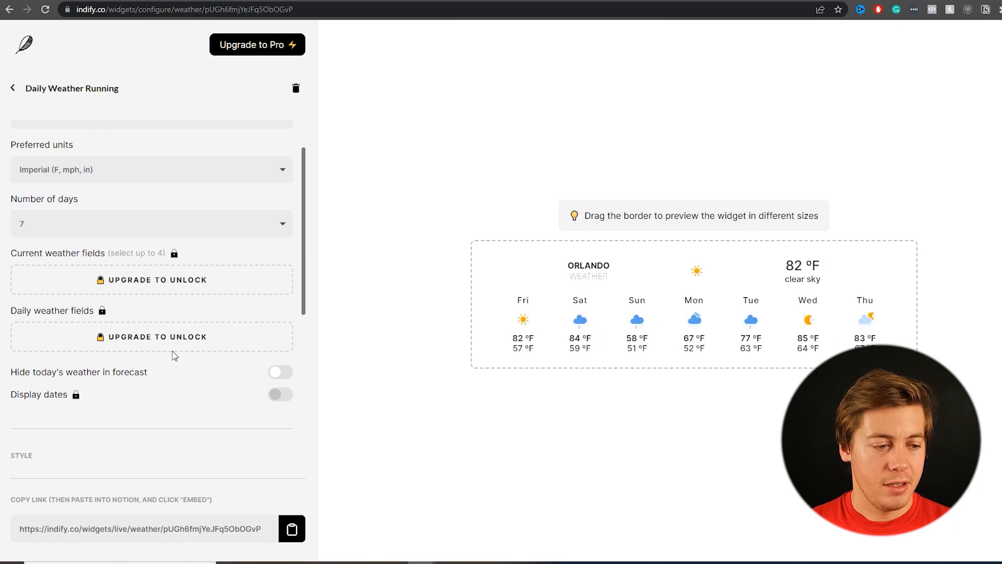
scroll(175, 355, "down", 3)
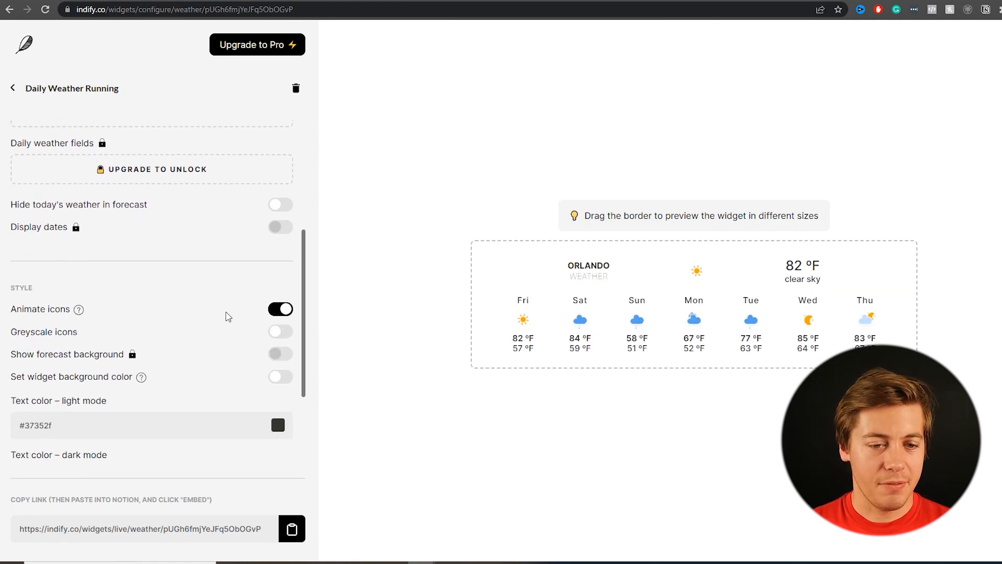
scroll(228, 317, "down", 2)
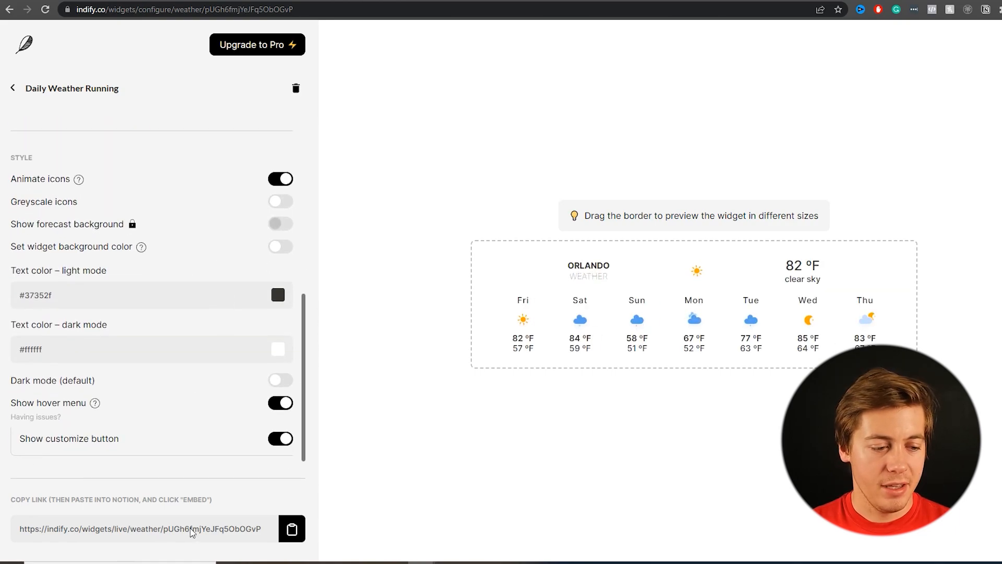
left_click(293, 531)
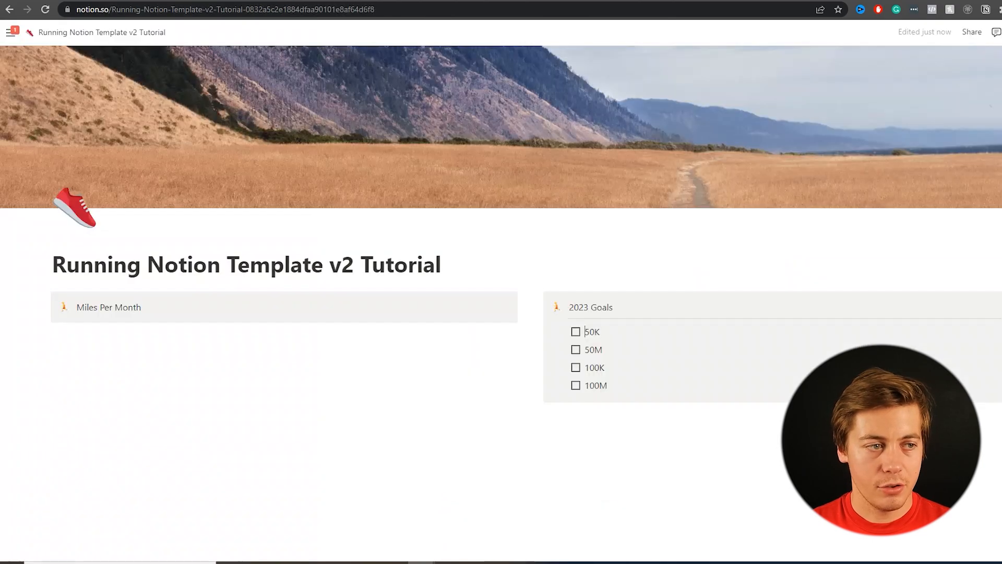
Step: Return to the Notion running page and embed the copied weather widget link in a new block below the two columns
key("ctrl+Tab")
left_click(598, 430)
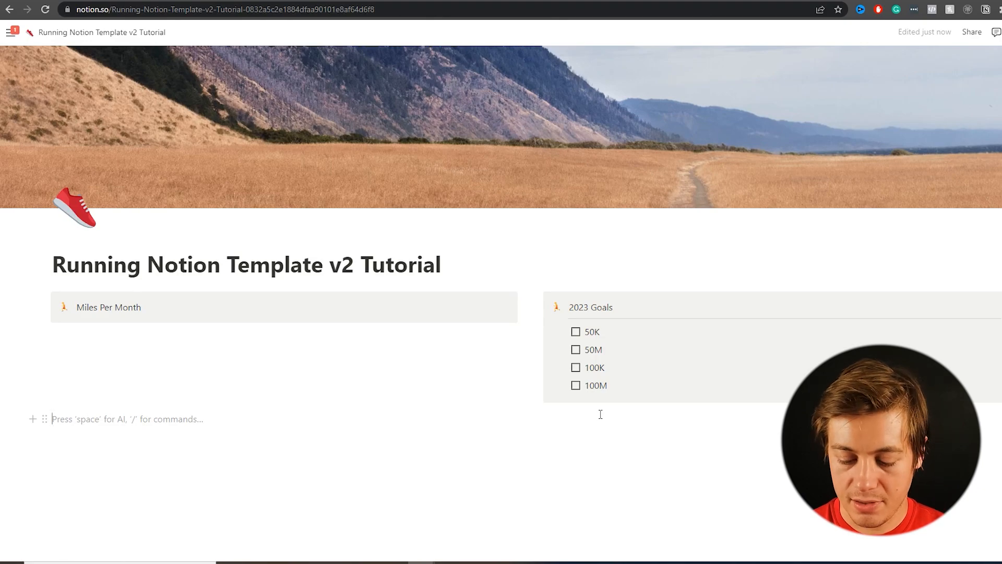
type("/em")
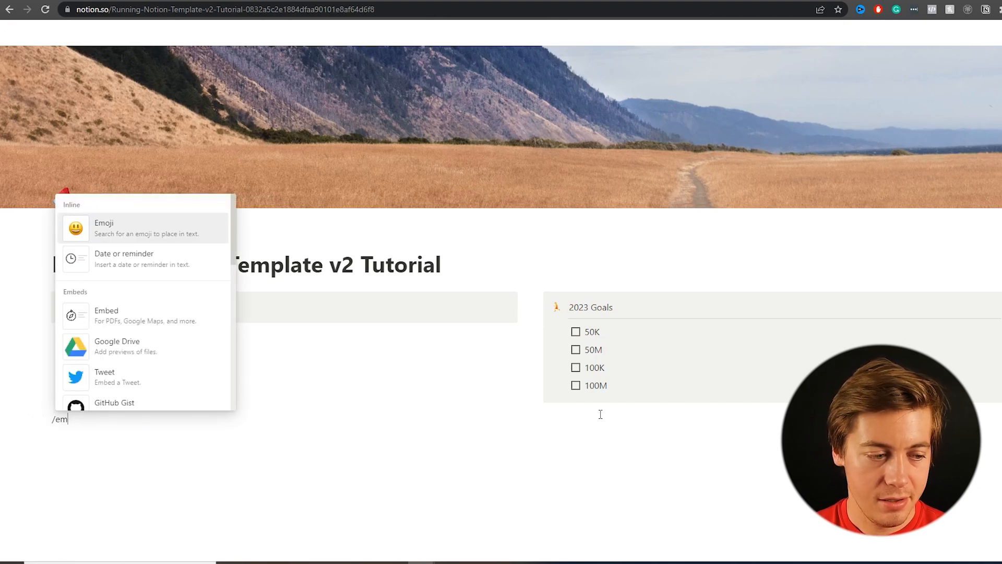
type("b")
left_click(174, 223)
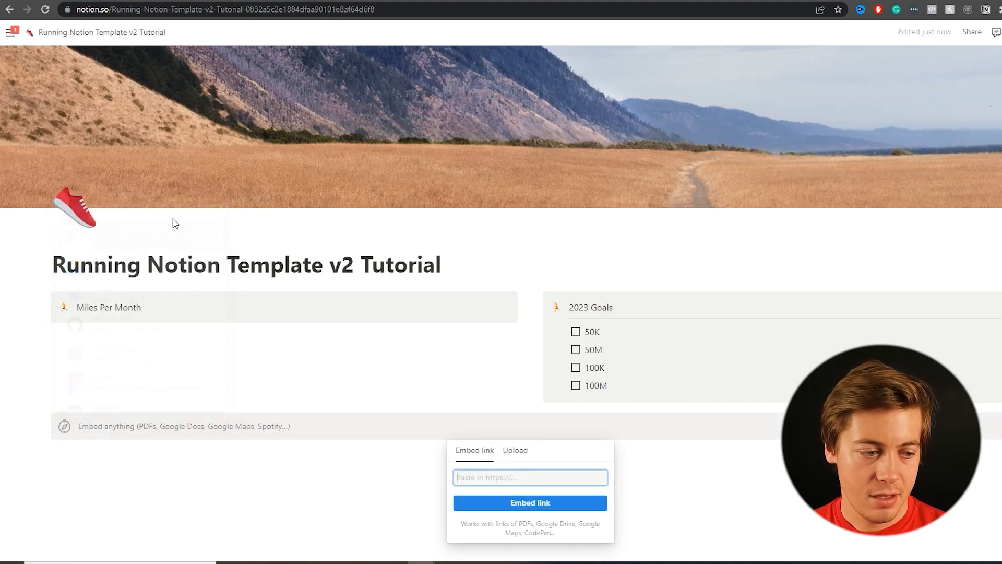
key("ctrl+v")
left_click(516, 503)
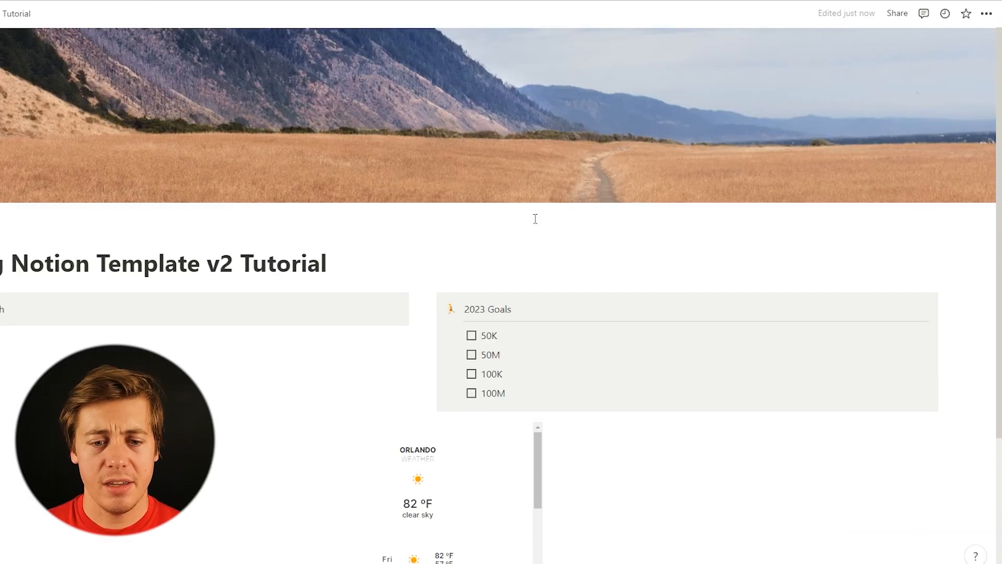
Step: Move the weather embed under the 2023 Goals callout and resize it to the column's width so the forecast days sit in one row
scroll(634, 222, "down", 3)
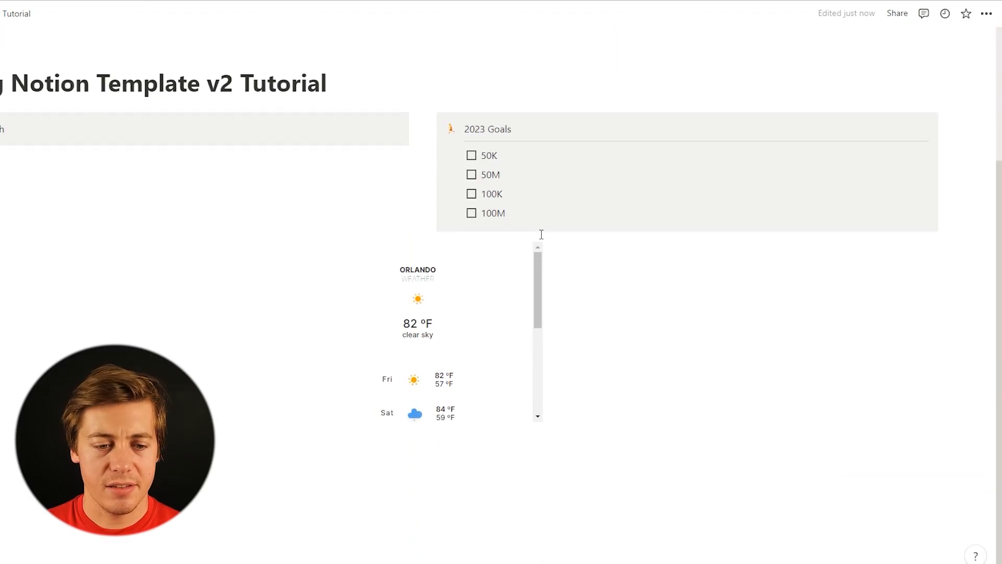
left_click_drag(649, 491, 506, 233)
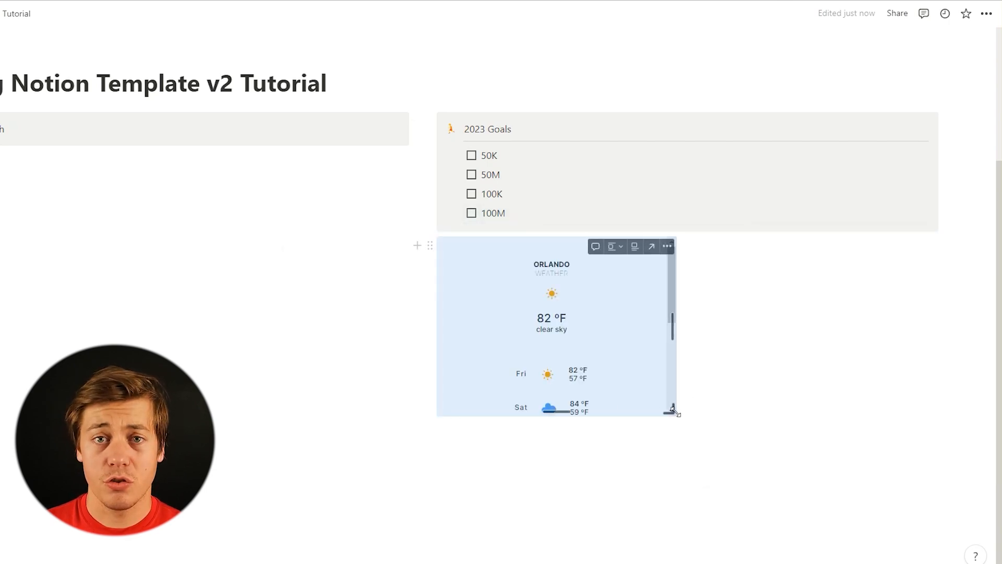
left_click_drag(674, 411, 960, 373)
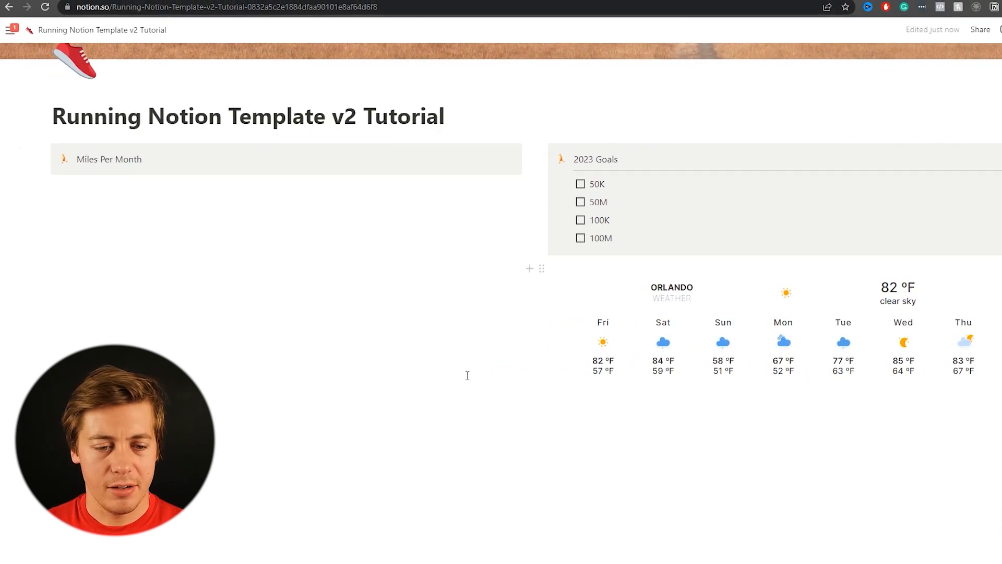
Step: Add a full-width callout labelled "Past 7 Days" below the two columns
scroll(477, 408, "down", 1)
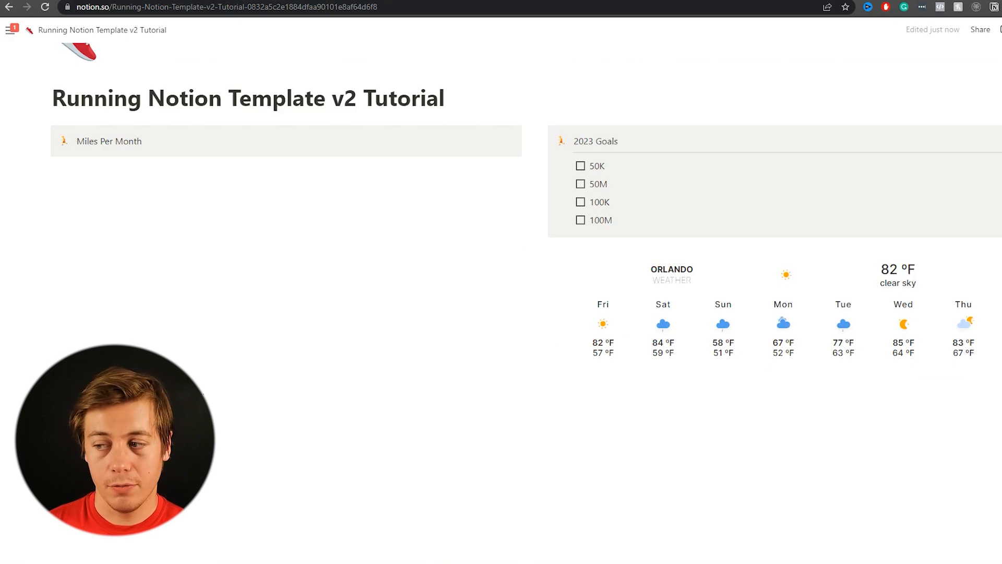
left_click(214, 433)
type("/call")
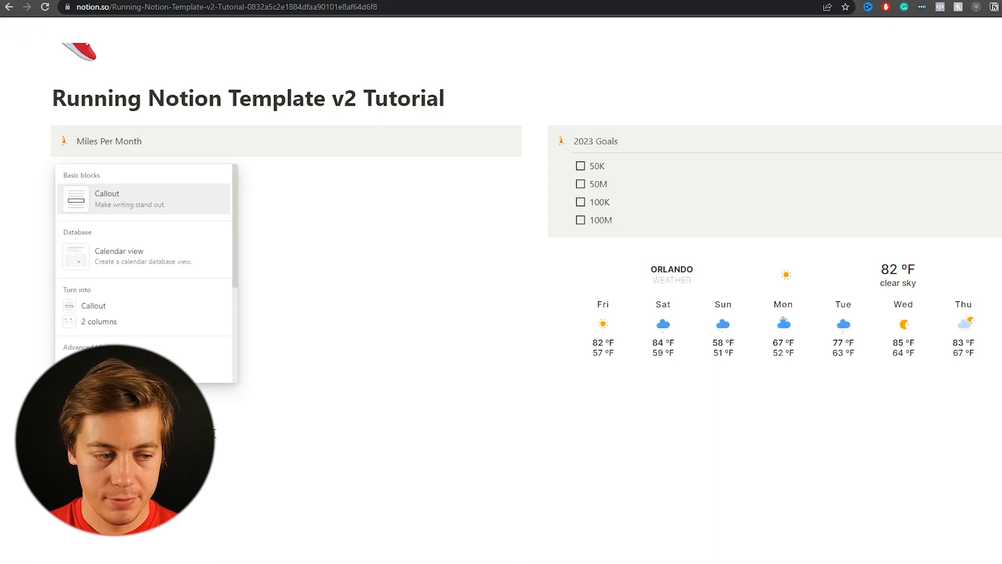
left_click(151, 317)
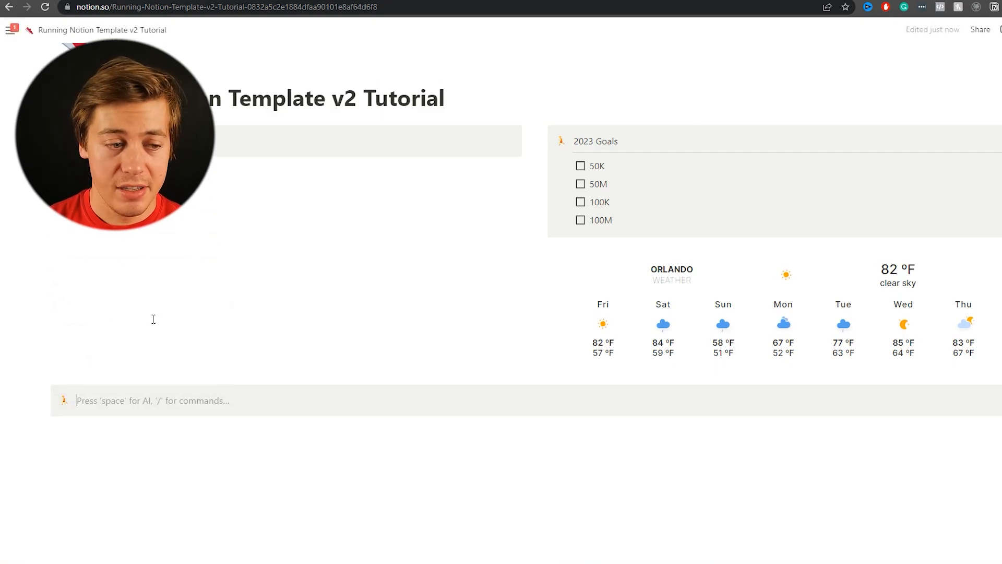
type("7 Day")
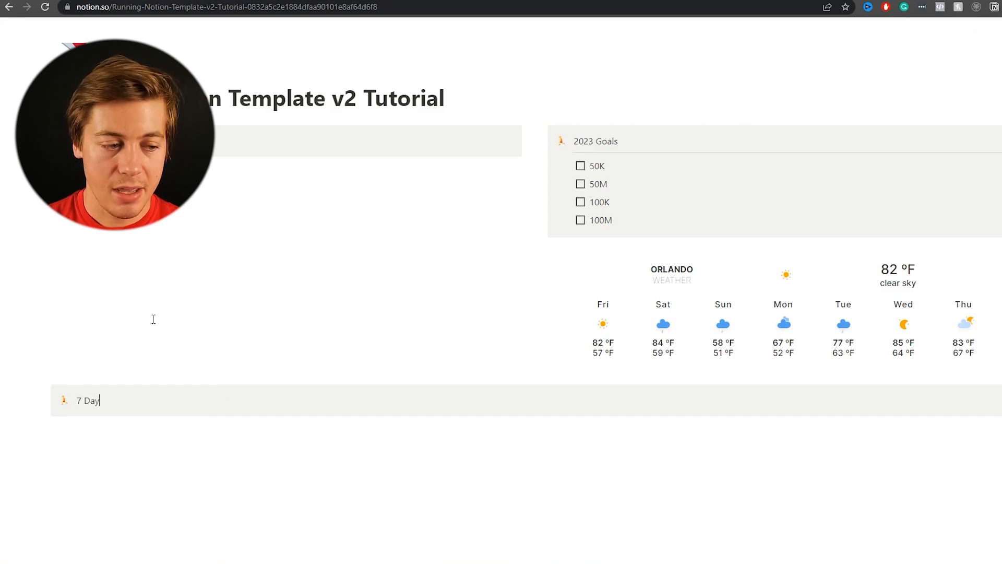
key("BackSpace")
key("BackSpace")
type("P")
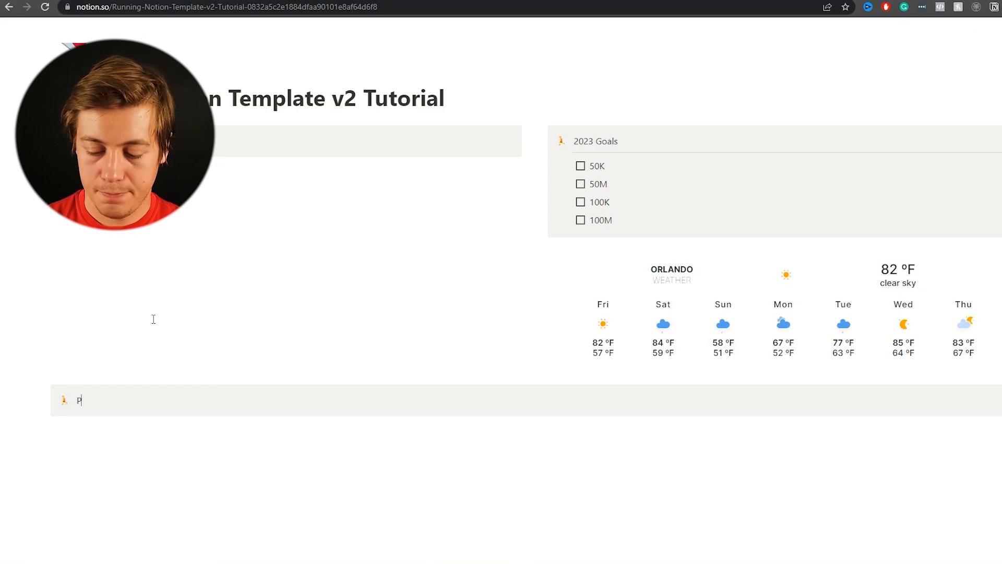
type("ast 7 Days")
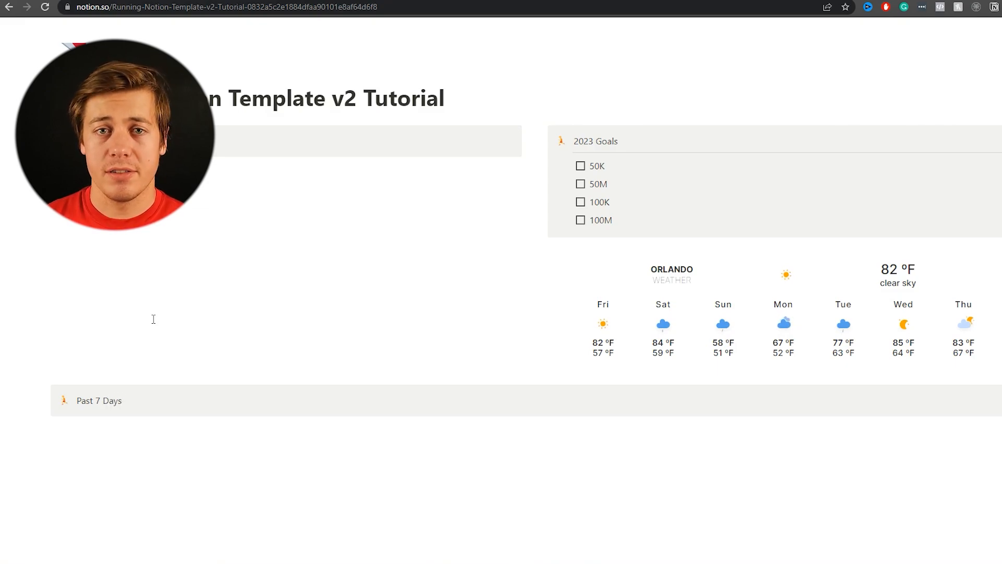
Step: Insert an inline database below the Past 7 Days callout and title it "Daily Run"
key("Return")
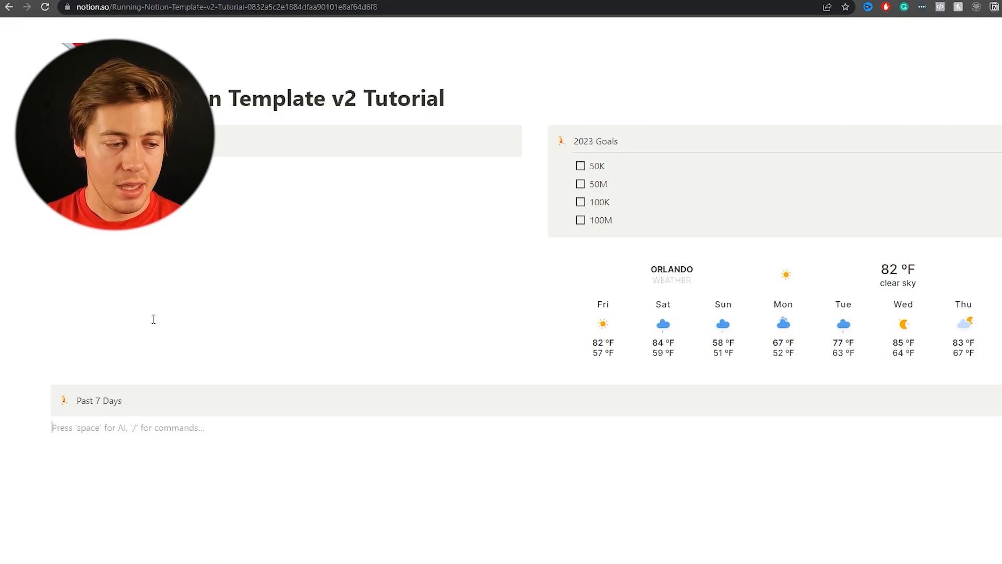
scroll(157, 321, "down", 1)
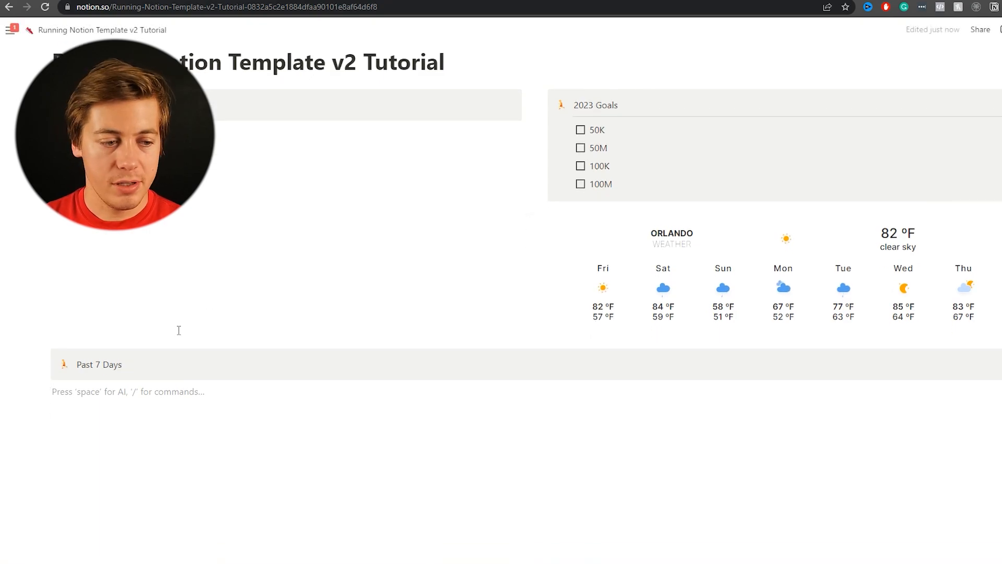
type("/inli")
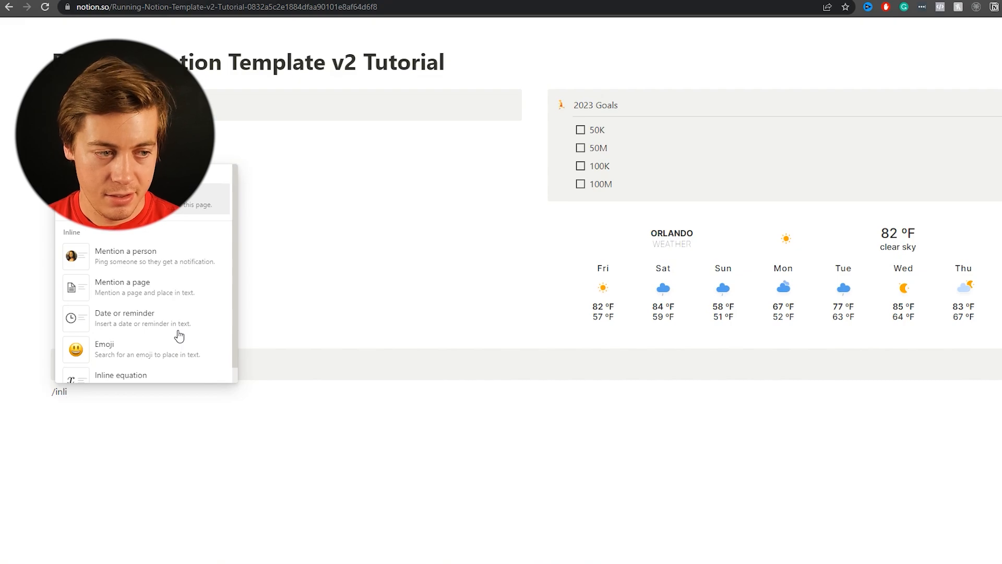
left_click(206, 196)
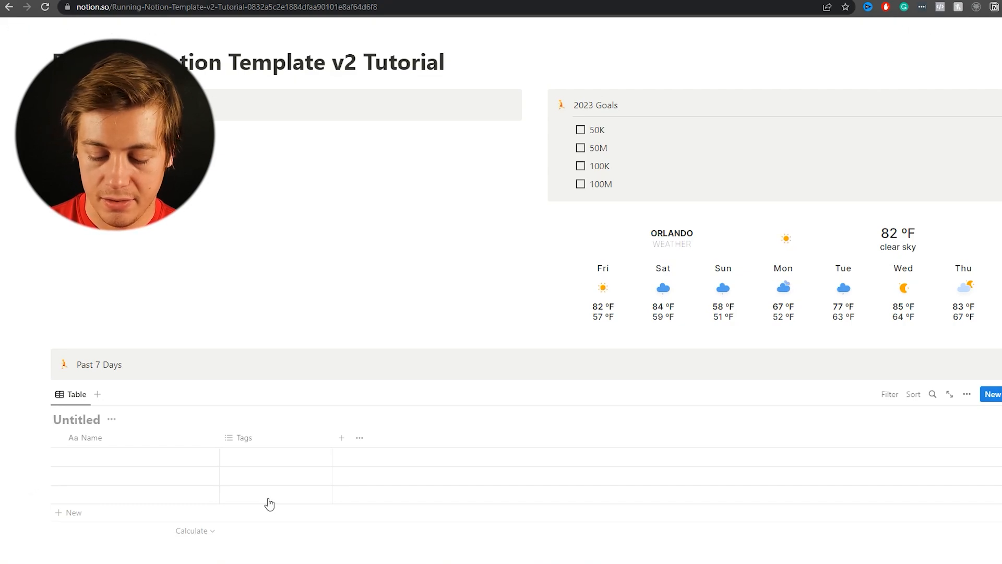
type("Daily Run")
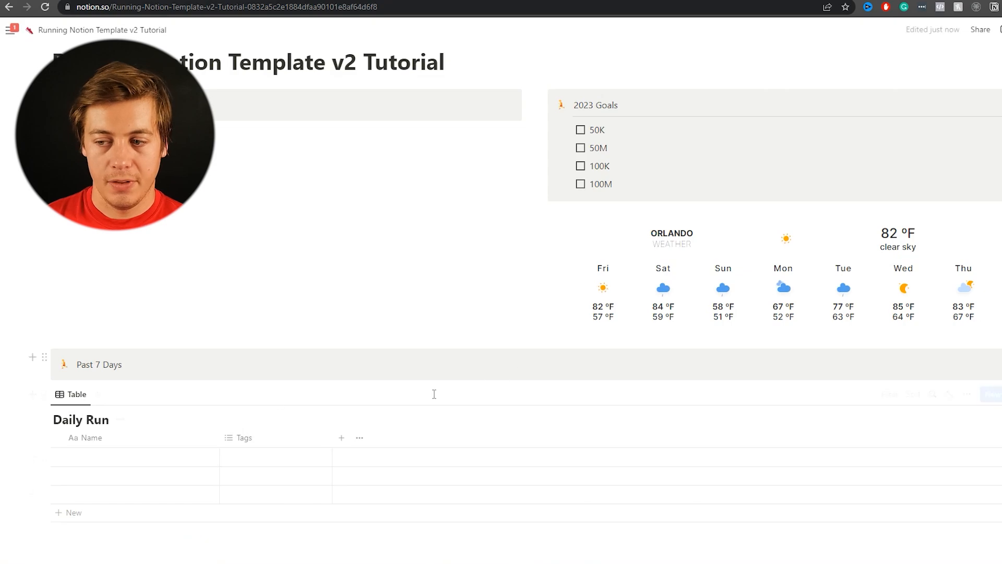
Step: Delete the Tags property from the Daily Run database
left_click(252, 438)
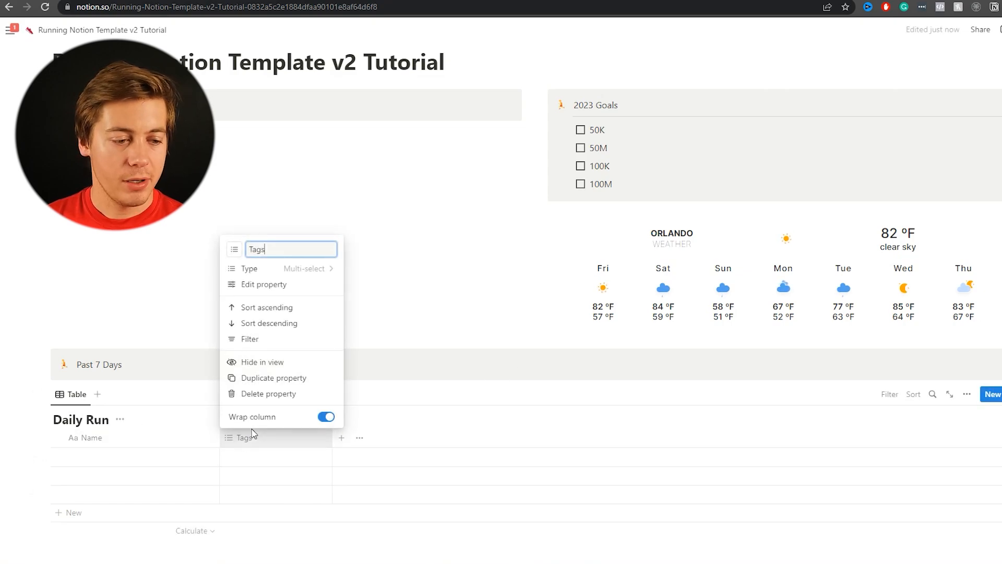
left_click(281, 395)
left_click(548, 296)
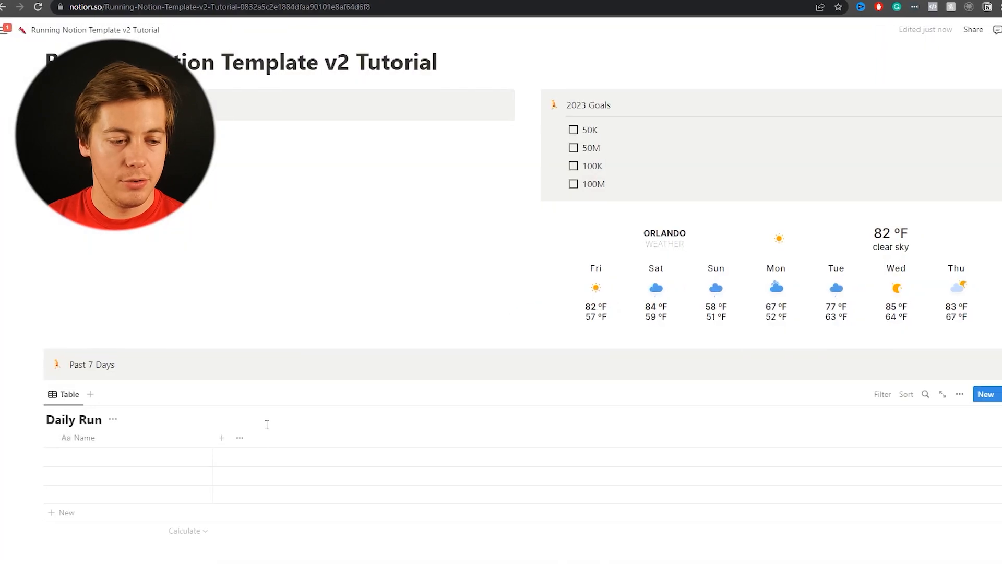
Step: Add a Select property named "Run Type" to the Daily Run database
left_click(226, 438)
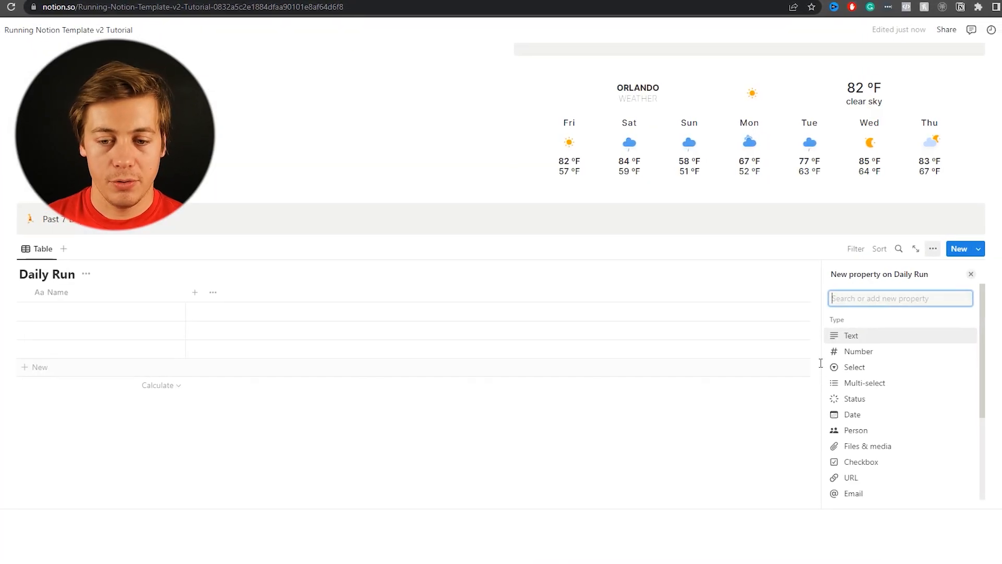
left_click(869, 367)
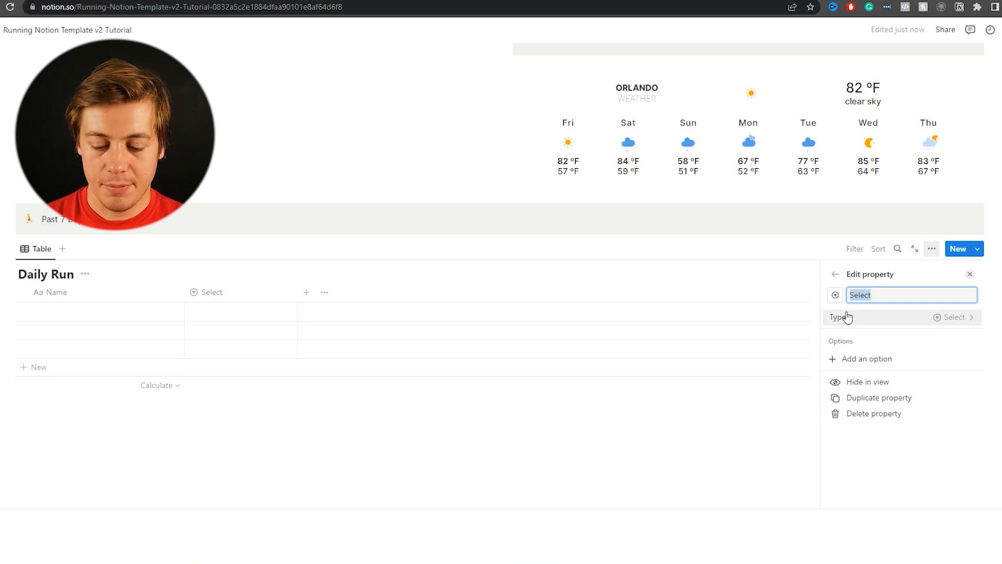
type("Run Typ")
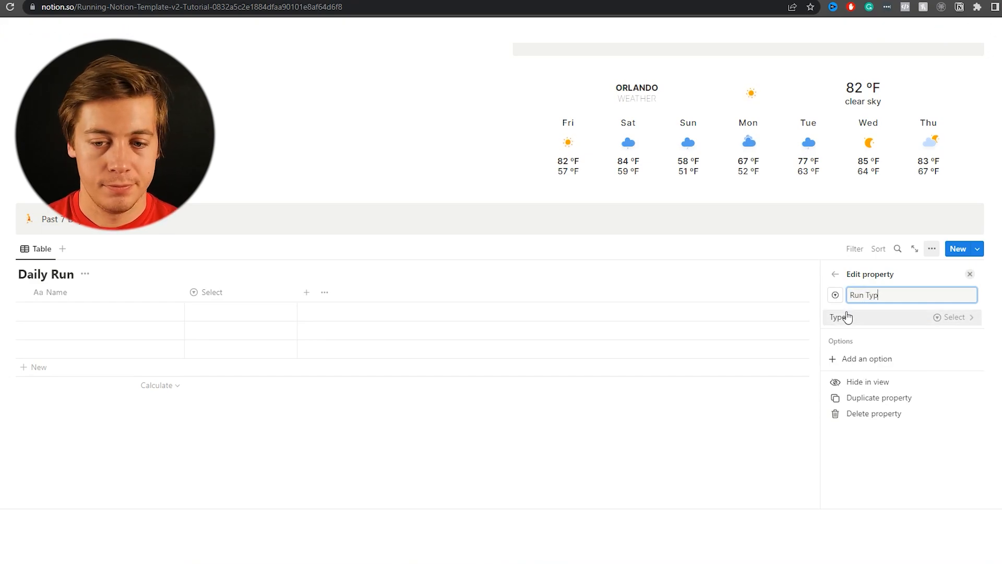
type("e")
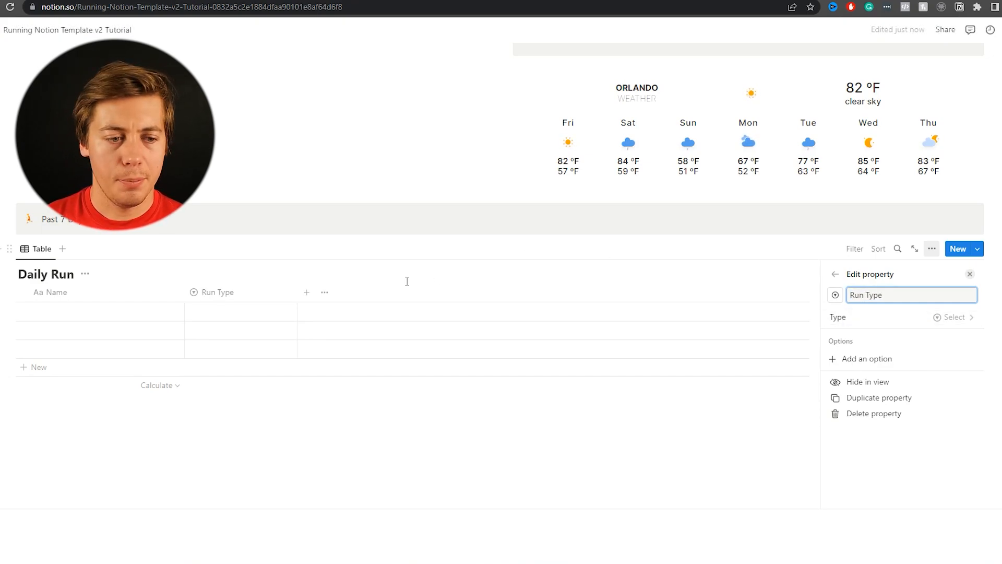
key("Escape")
Step: Add a Number property named "Distance" to the Daily Run database
left_click(309, 293)
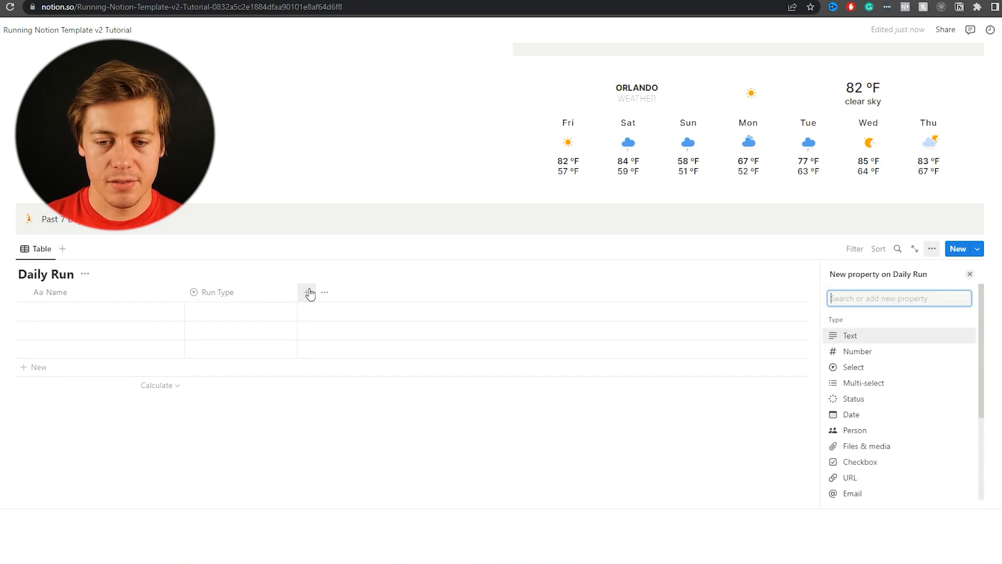
left_click(864, 351)
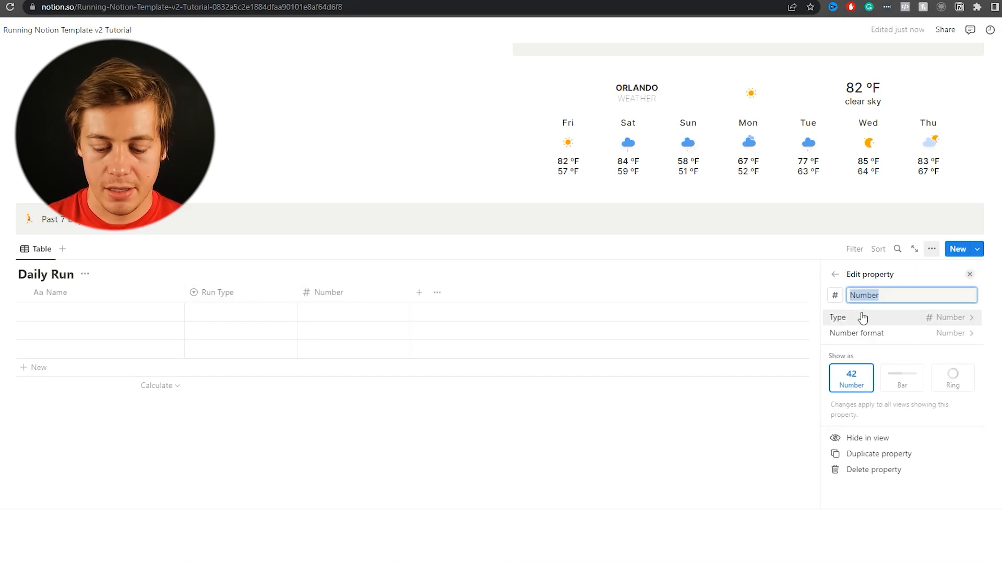
type("Distance")
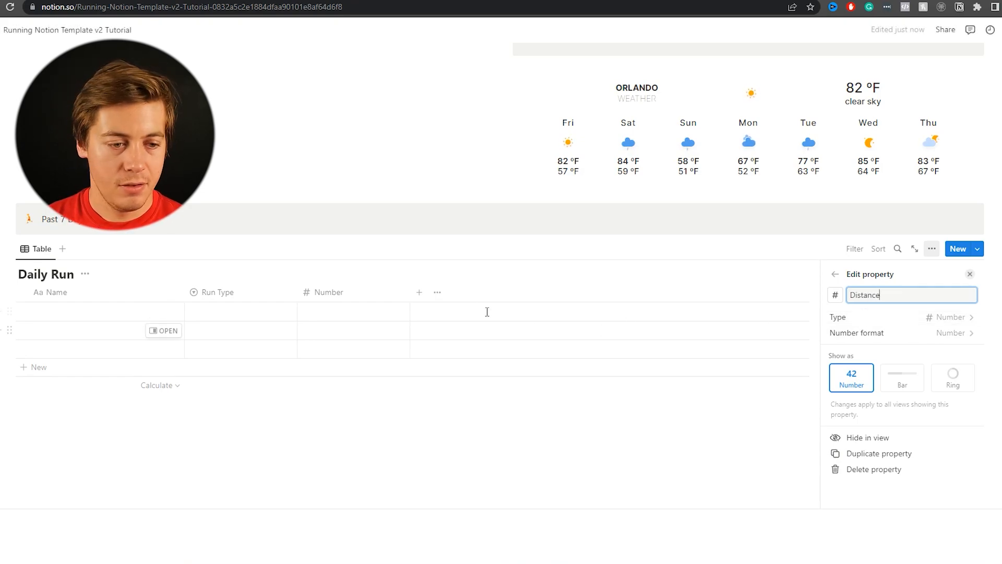
key("Escape")
Step: Add a Text property named "Time" to the Daily Run database
left_click(420, 293)
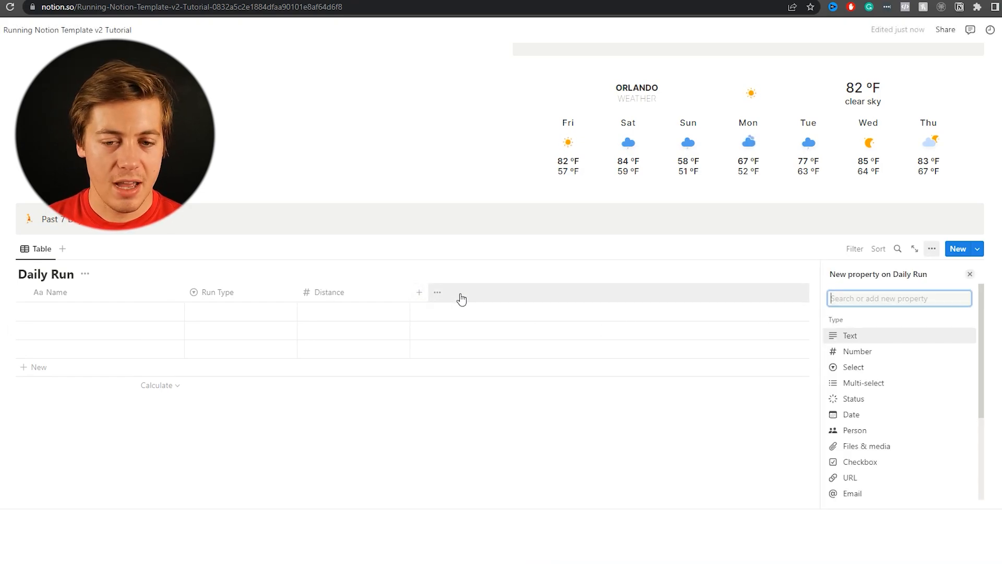
left_click(869, 338)
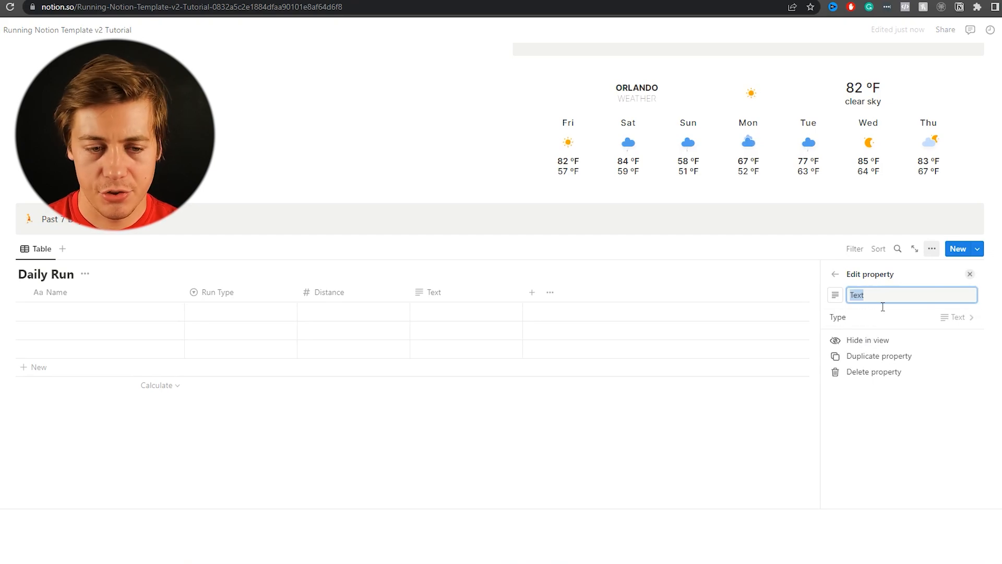
type("Tim")
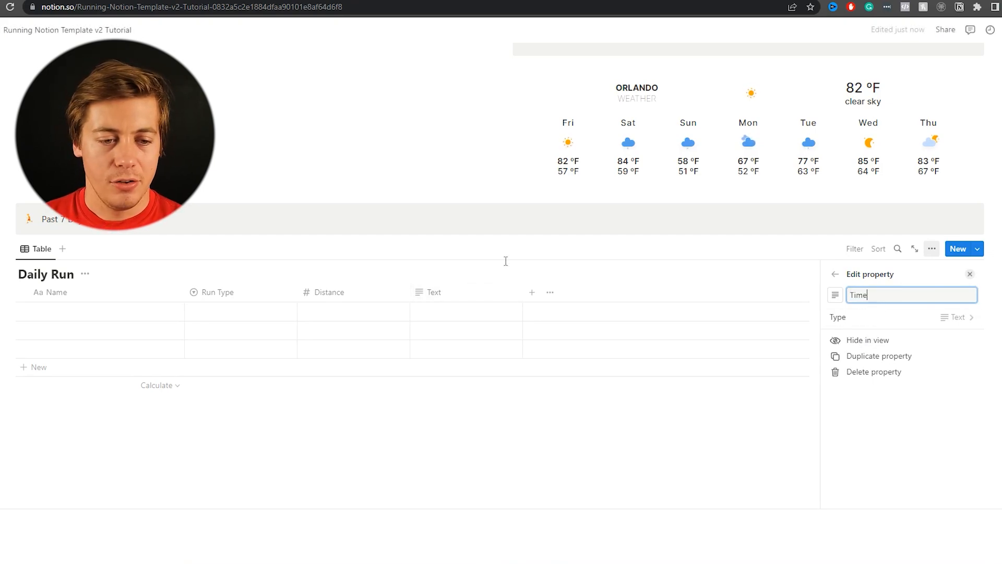
left_click(513, 273)
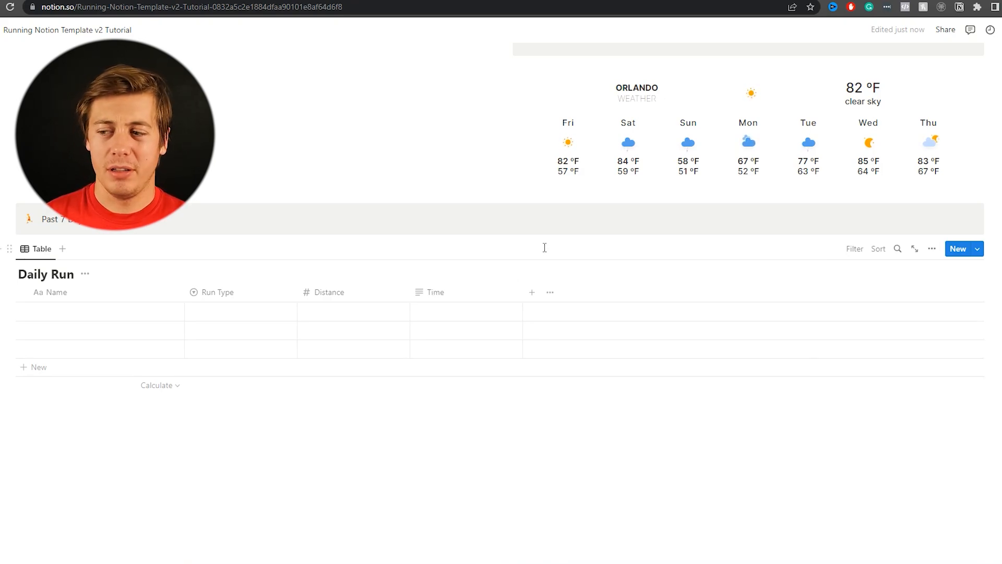
Step: Add a Formula property named "Pace" to the Daily Run database, without entering a formula
left_click(532, 292)
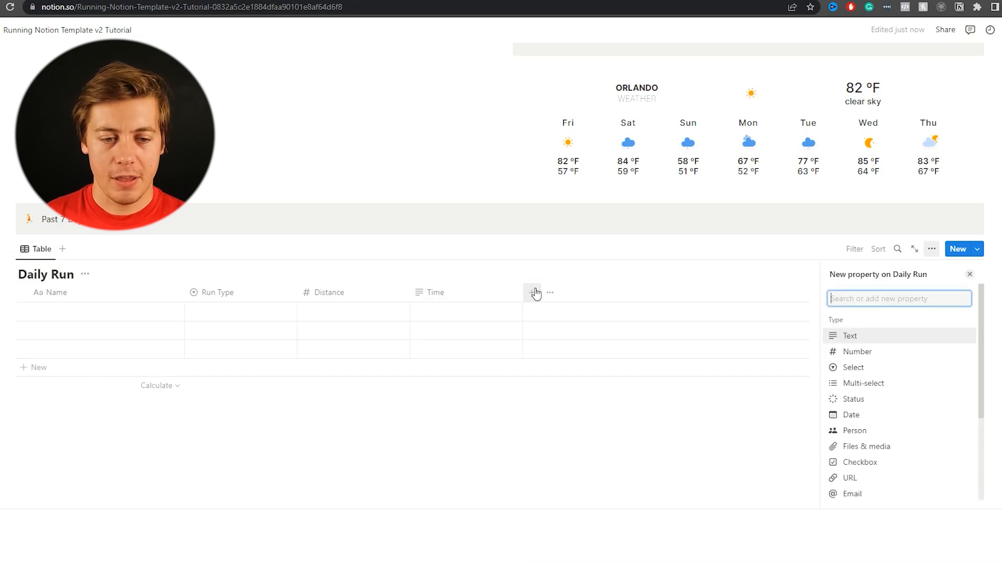
type("for")
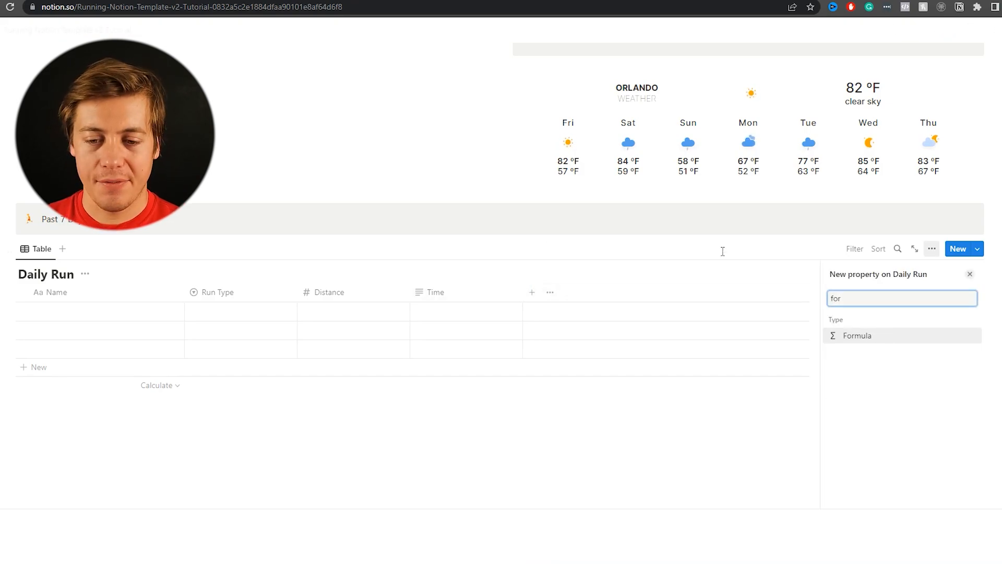
left_click(873, 339)
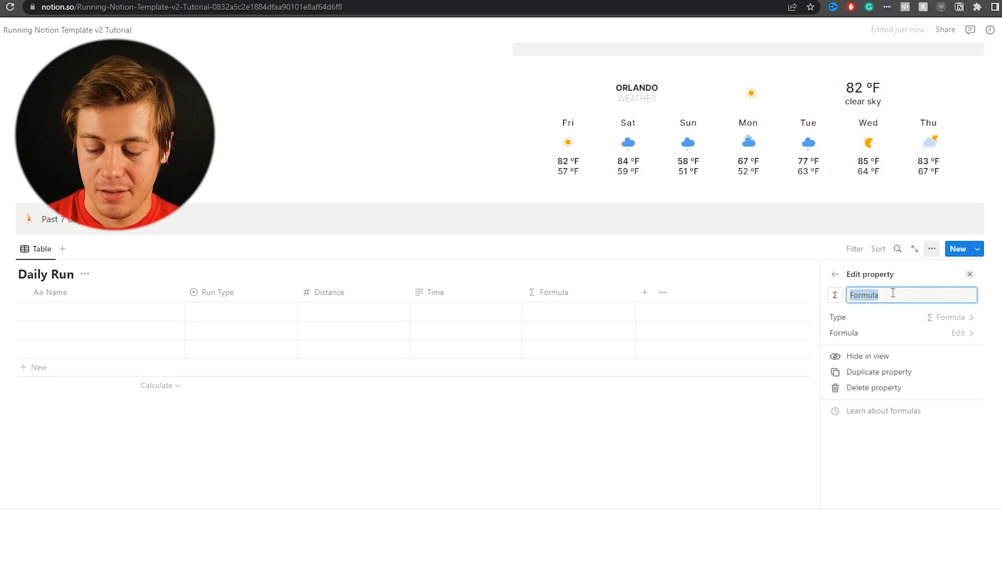
type("Pace")
left_click(700, 264)
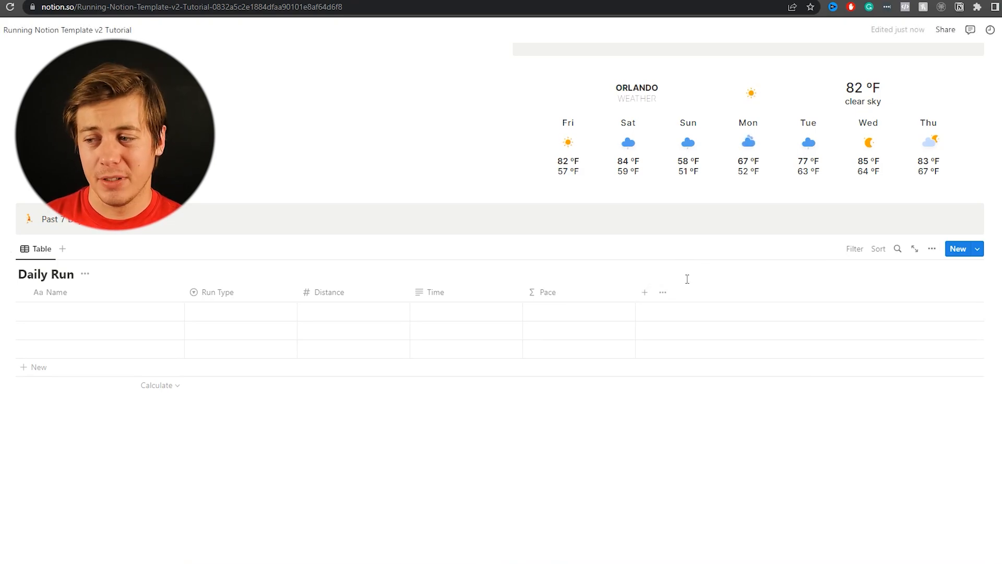
Step: Add a Date property and a Text property to the Daily Run database, keeping their default names
left_click(645, 292)
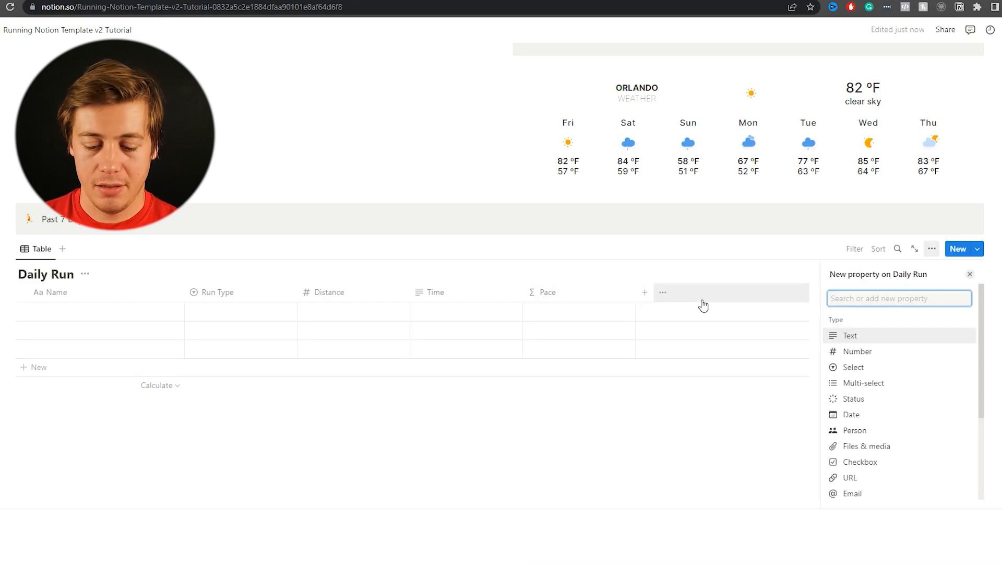
type("Date")
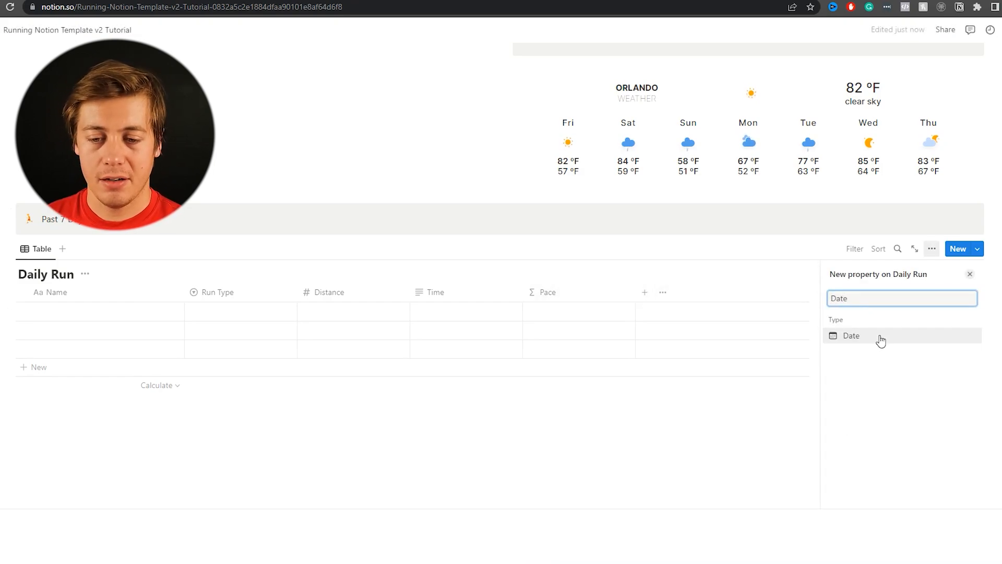
left_click(881, 340)
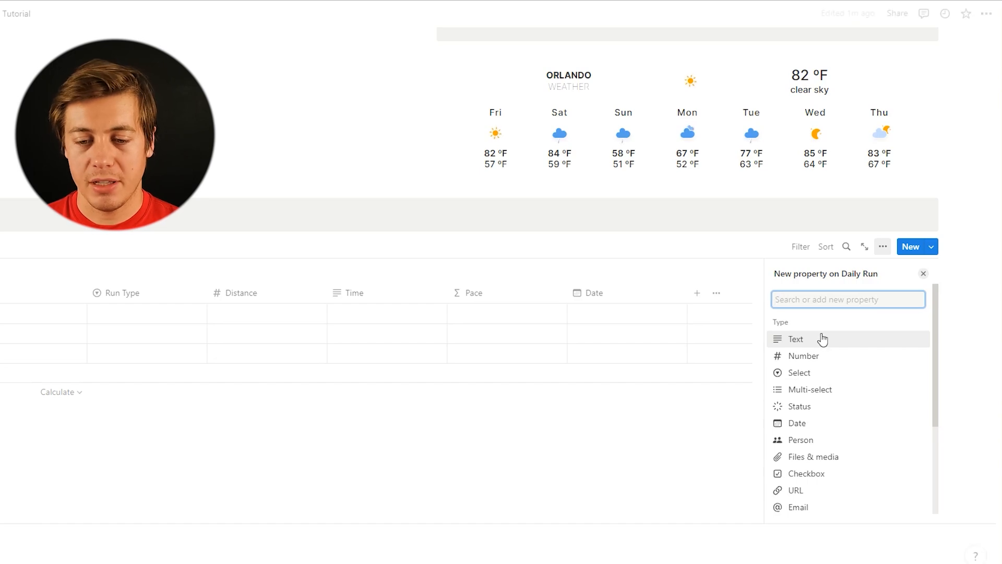
left_click(822, 340)
left_click(686, 270)
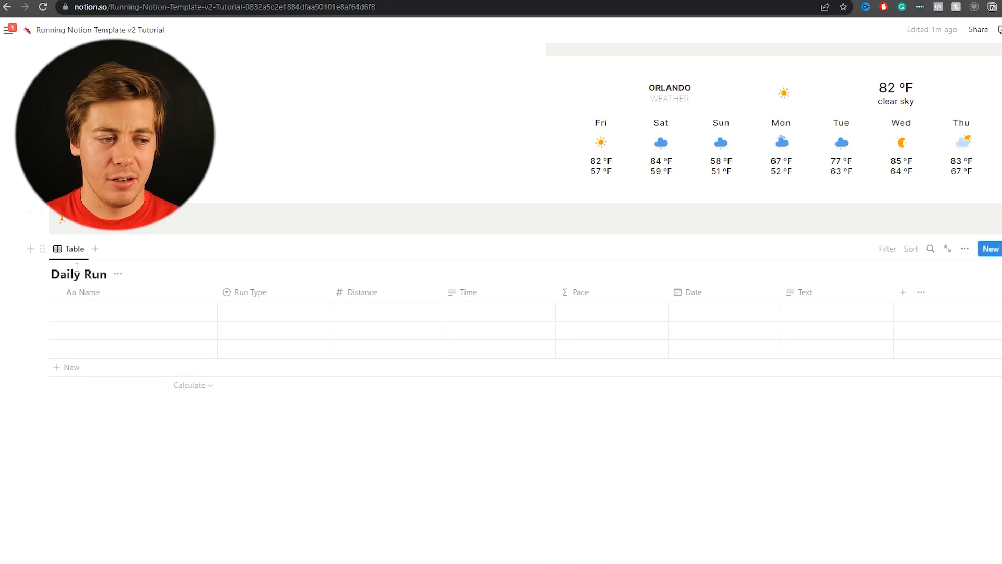
Step: Move the Daily Run database into the Past 7 Days callout and start an empty block below the callout
left_click_drag(42, 248, 75, 224)
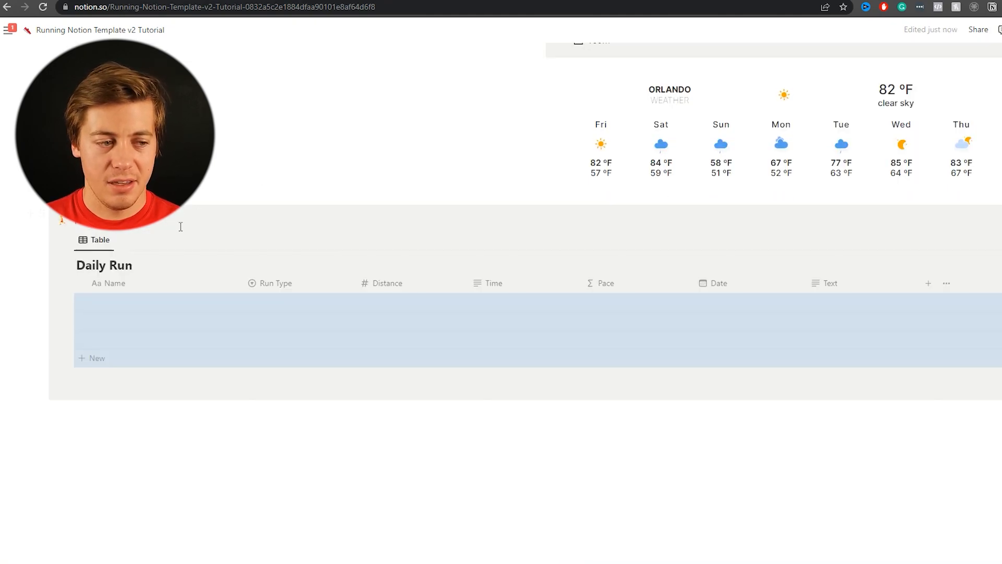
left_click(181, 433)
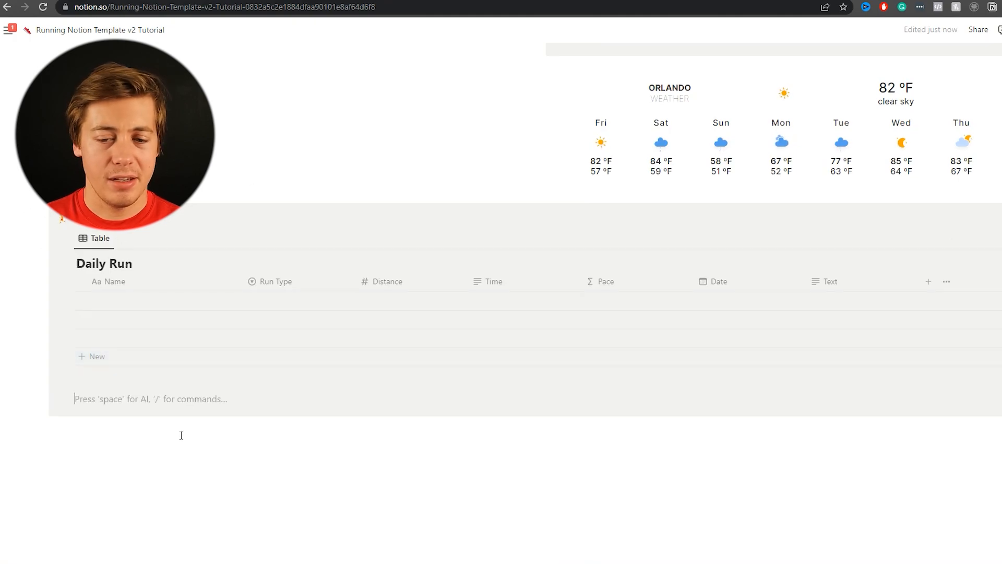
key("BackSpace")
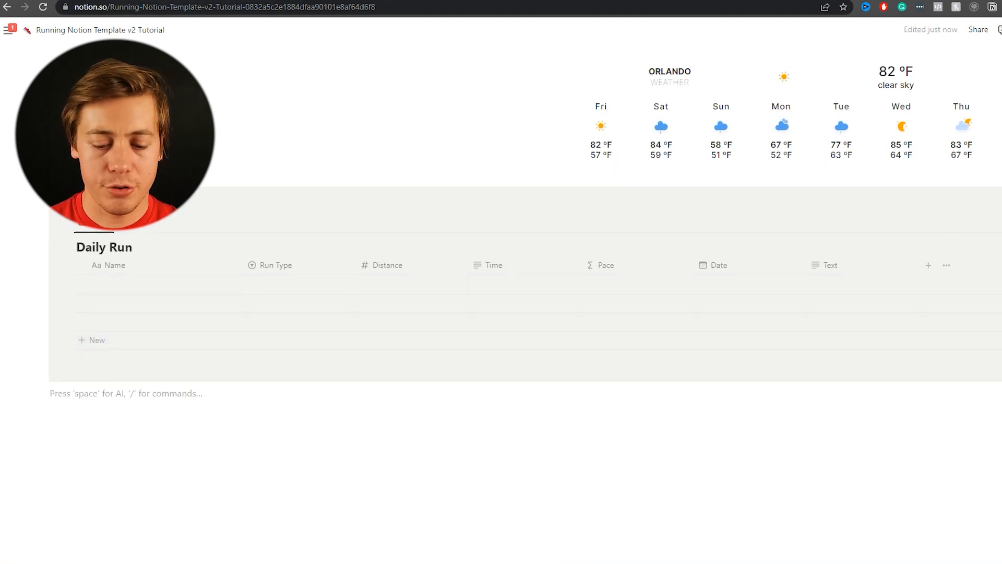
Step: Insert a two-column layout below the Past 7 Days callout and add a callout labelled "Upcoming Races" in its first column
type("/col")
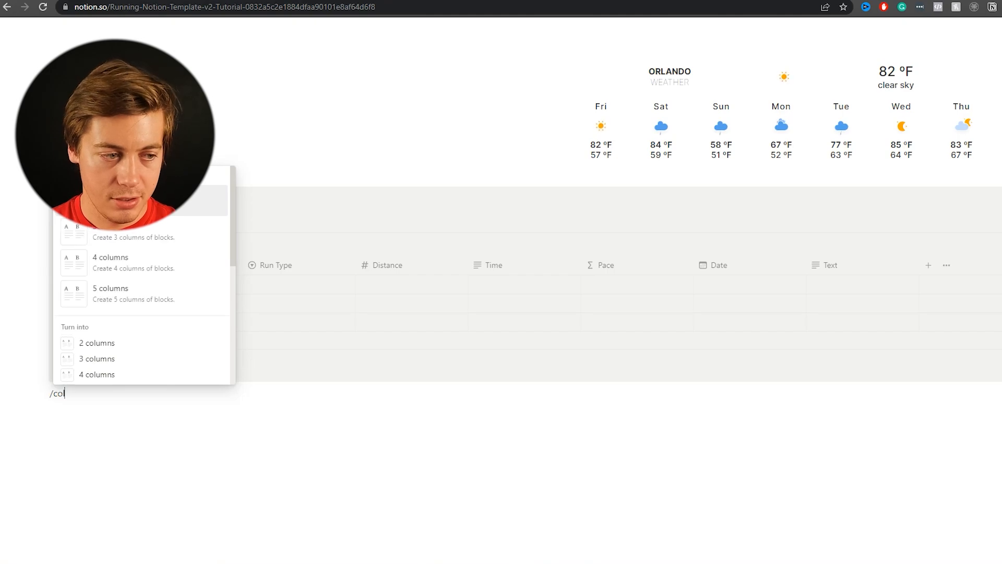
left_click(157, 200)
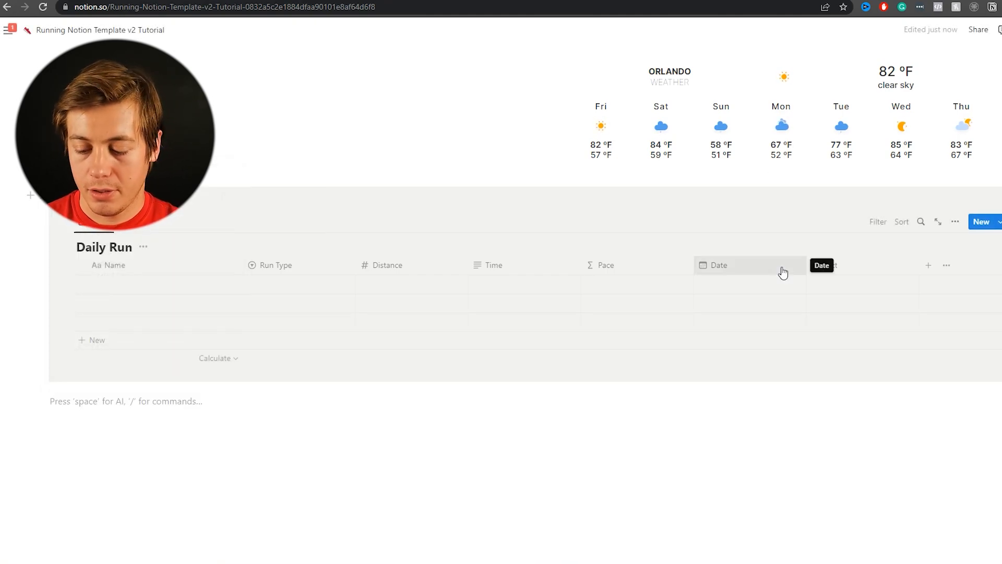
type("/cal")
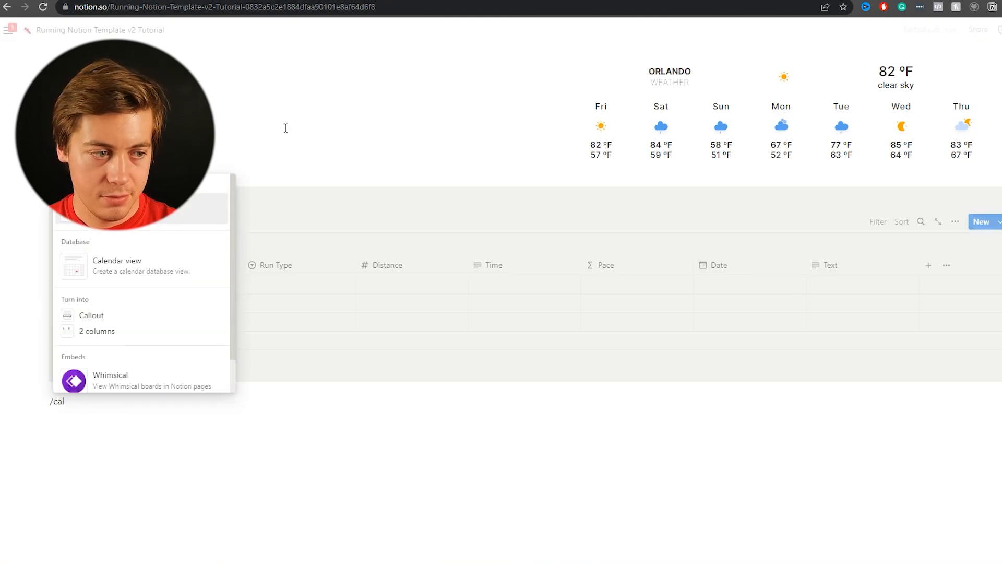
key("Return")
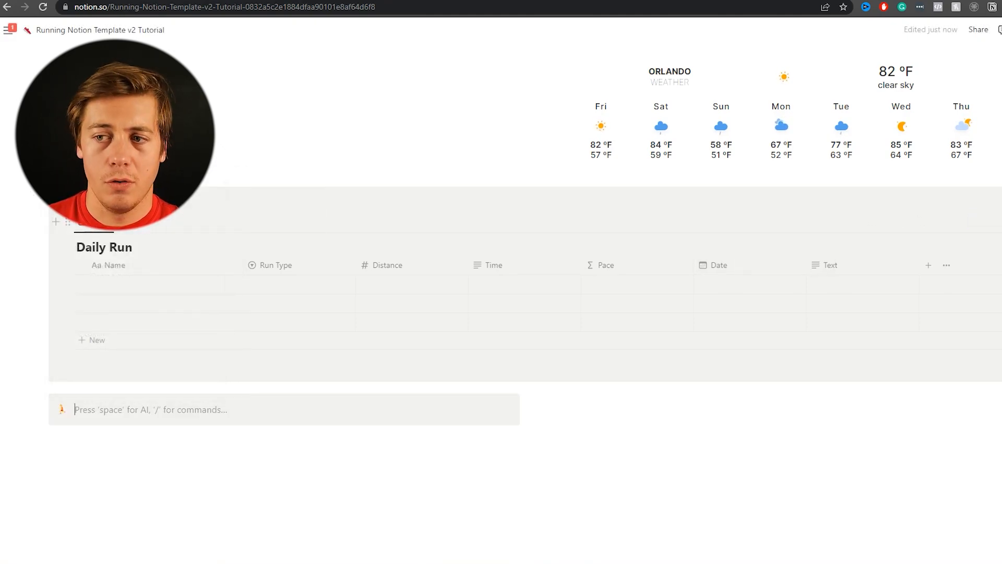
type("U")
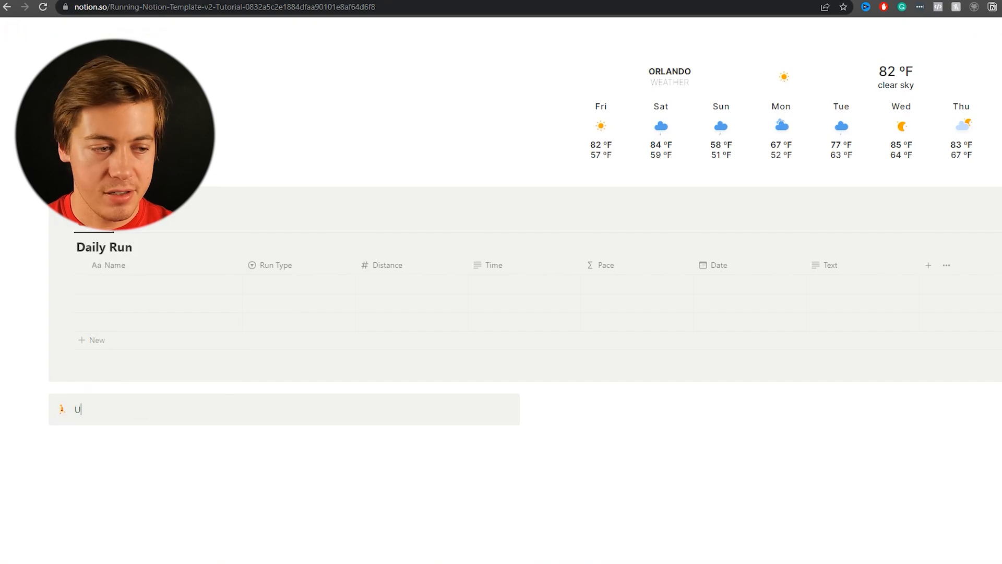
type("pcoming ")
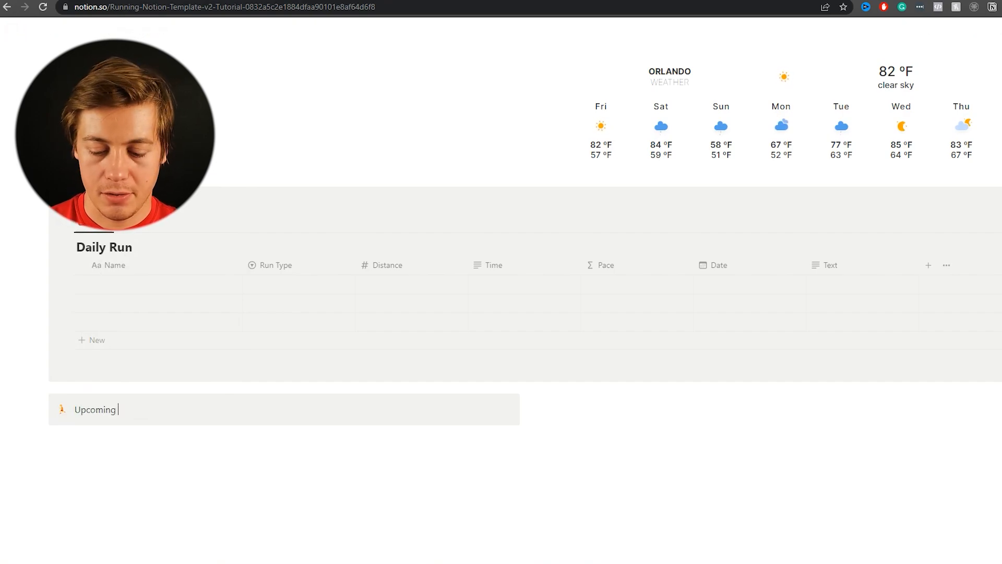
type("Races")
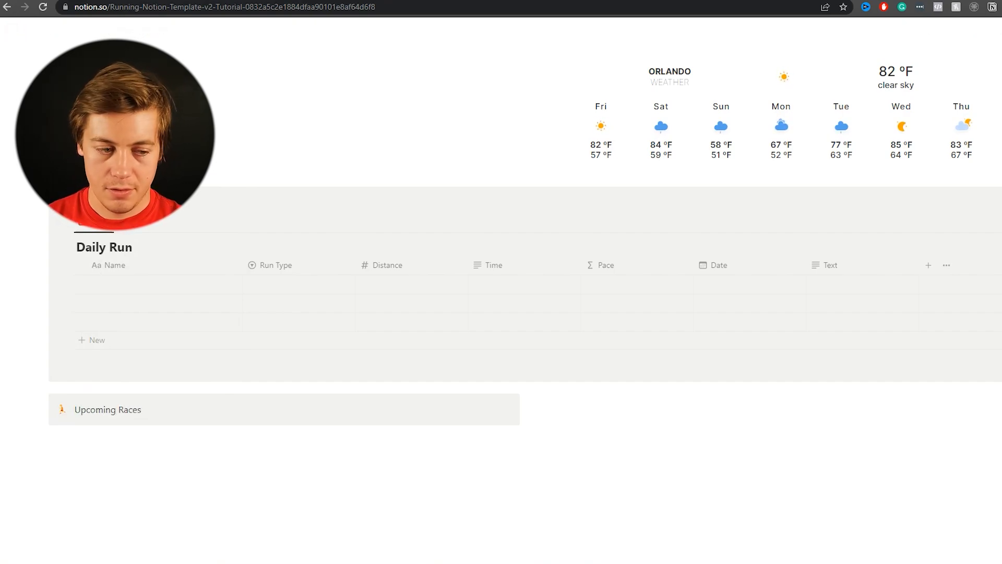
Step: Add a callout labelled "PRs" in the column beside Upcoming Races
left_click(547, 401)
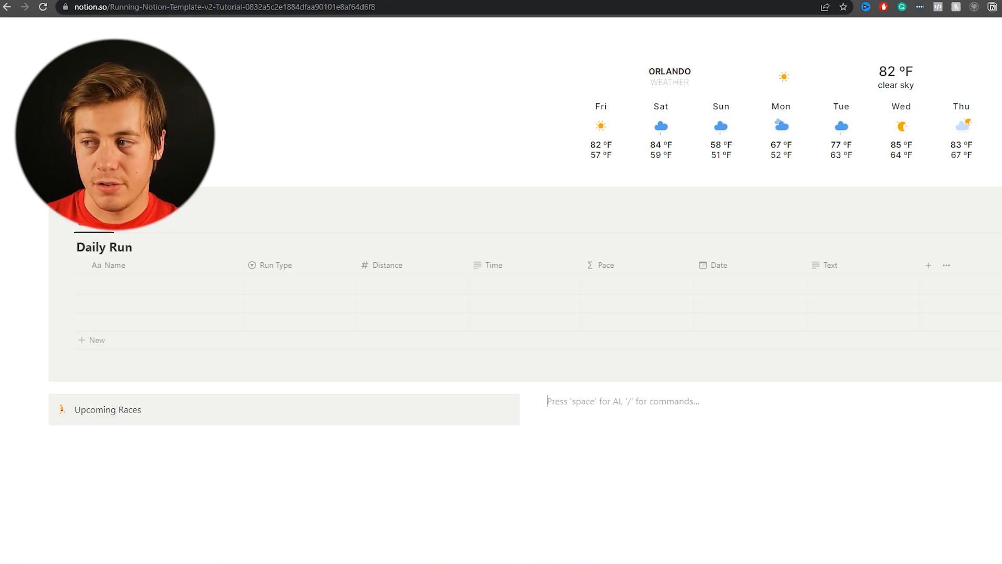
type("/call")
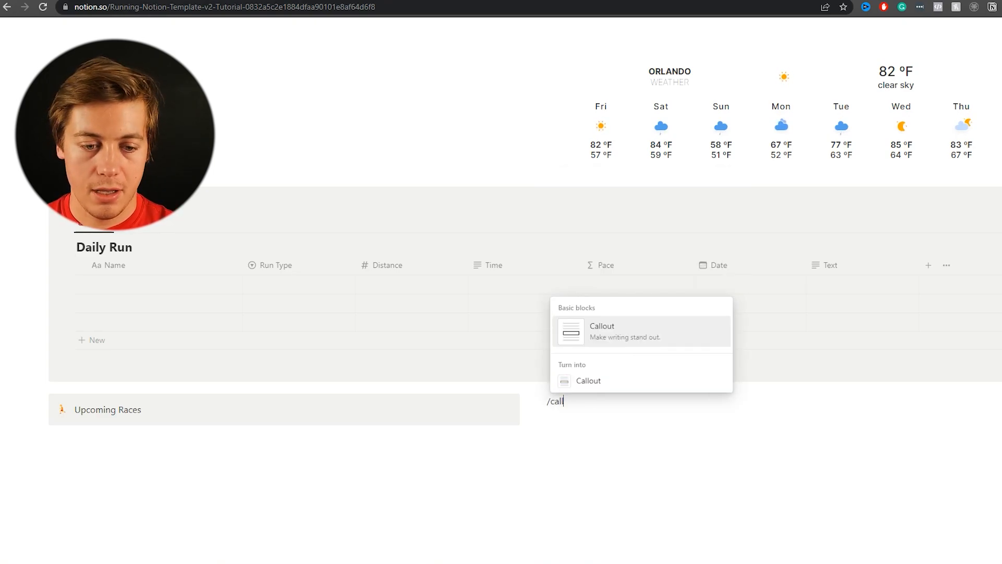
left_click(635, 343)
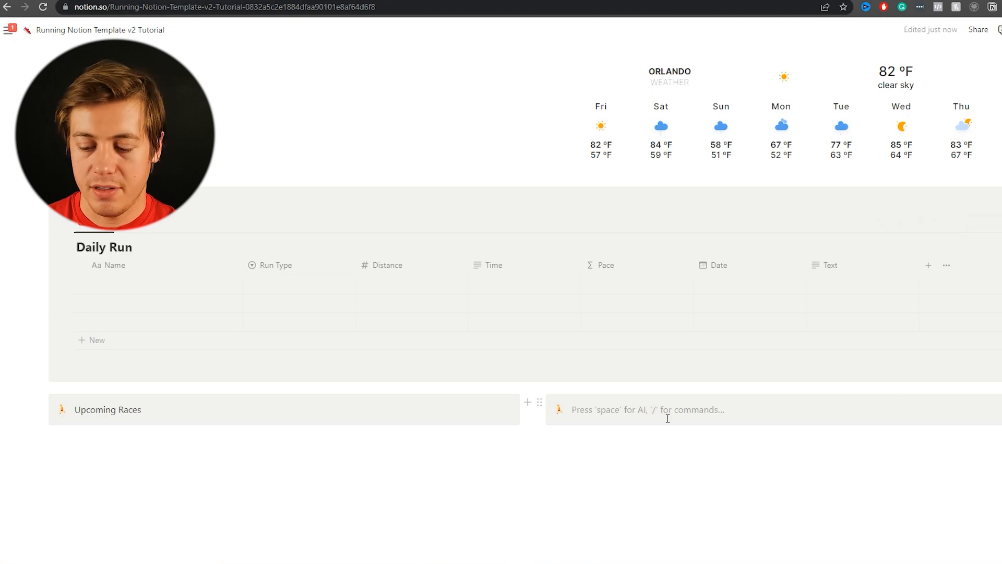
type("PRs")
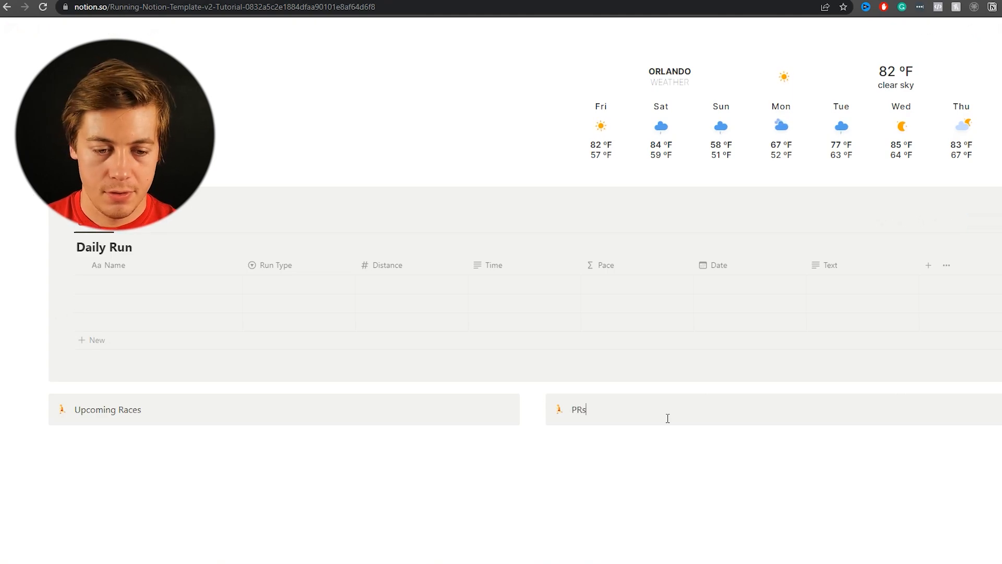
Step: Add a callout labelled "Shoe Tracker" below the two columns and move it into the first column under Upcoming Races
scroll(668, 418, "down", 1)
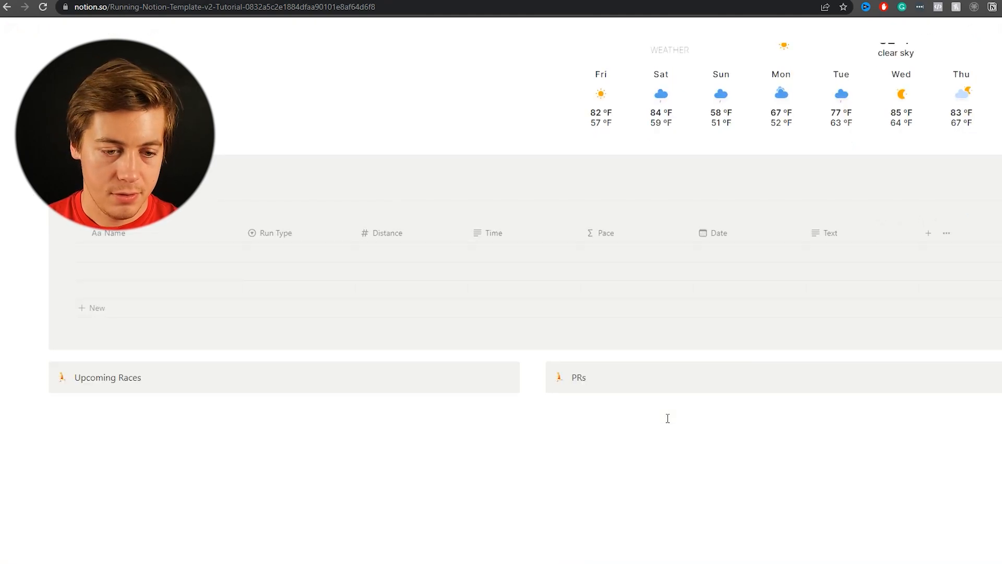
left_click(325, 426)
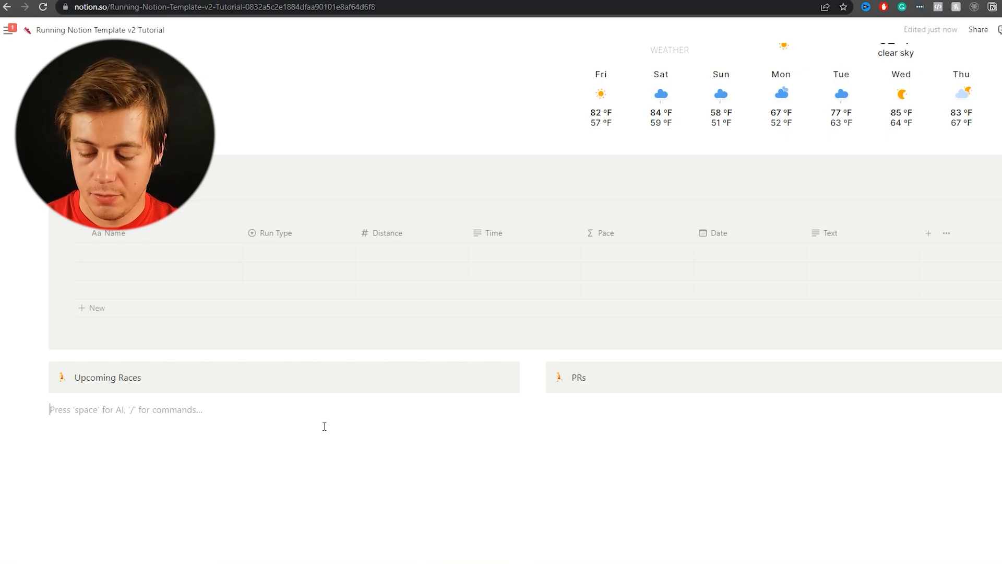
type("/call")
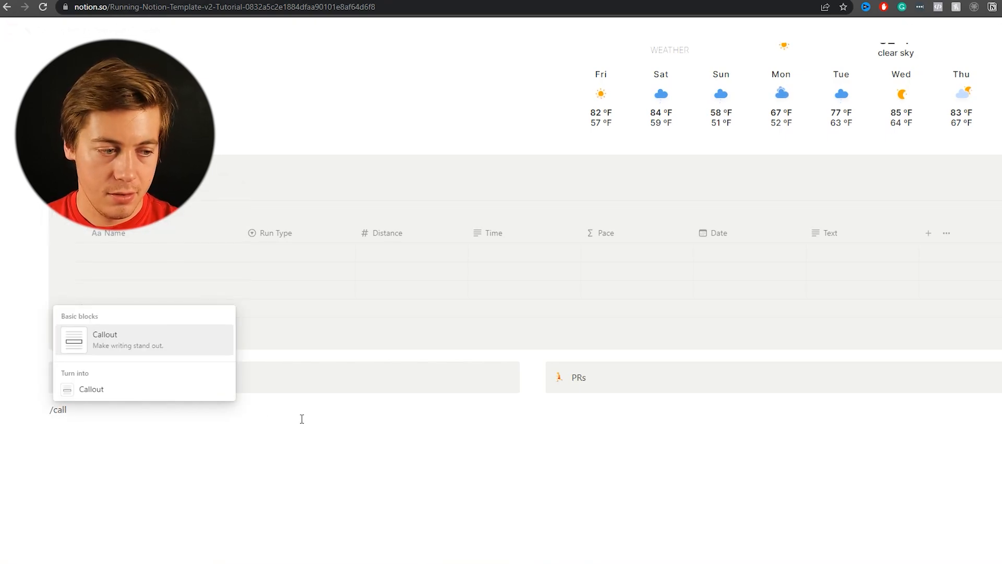
left_click(126, 340)
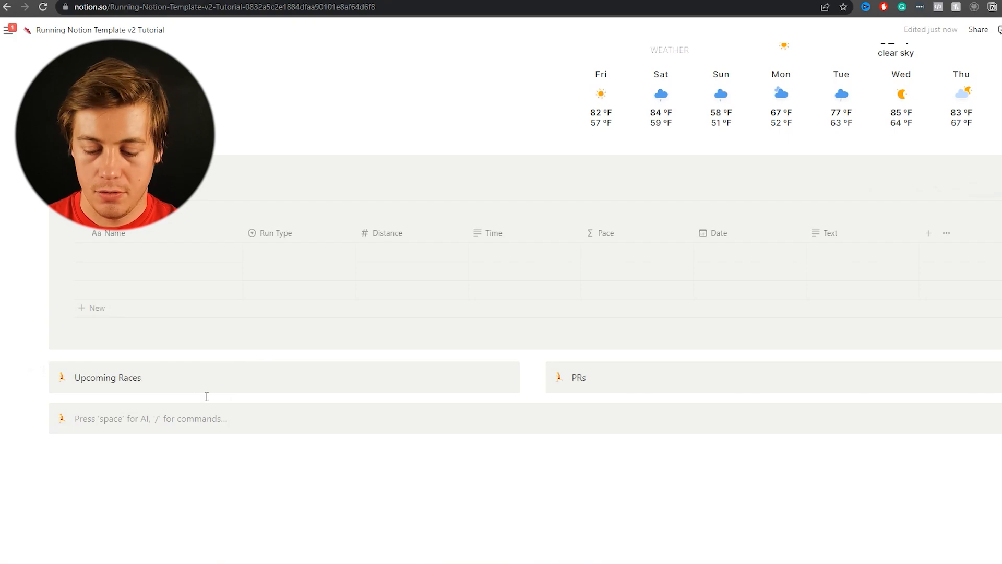
type("Running")
key("BackSpace")
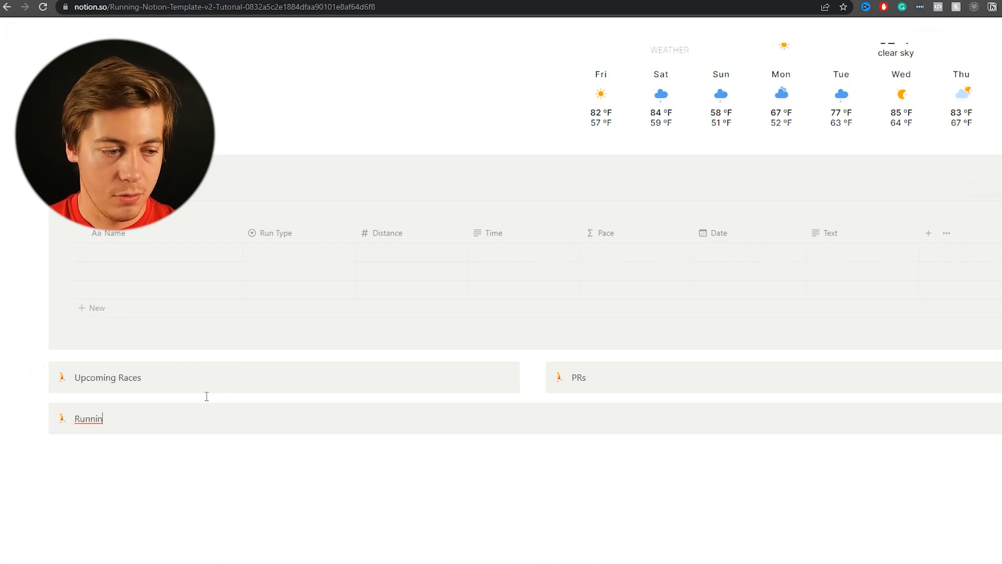
key("BackSpace")
key("BackSpace")
key("BackSpace")
type("Shoe Tracker")
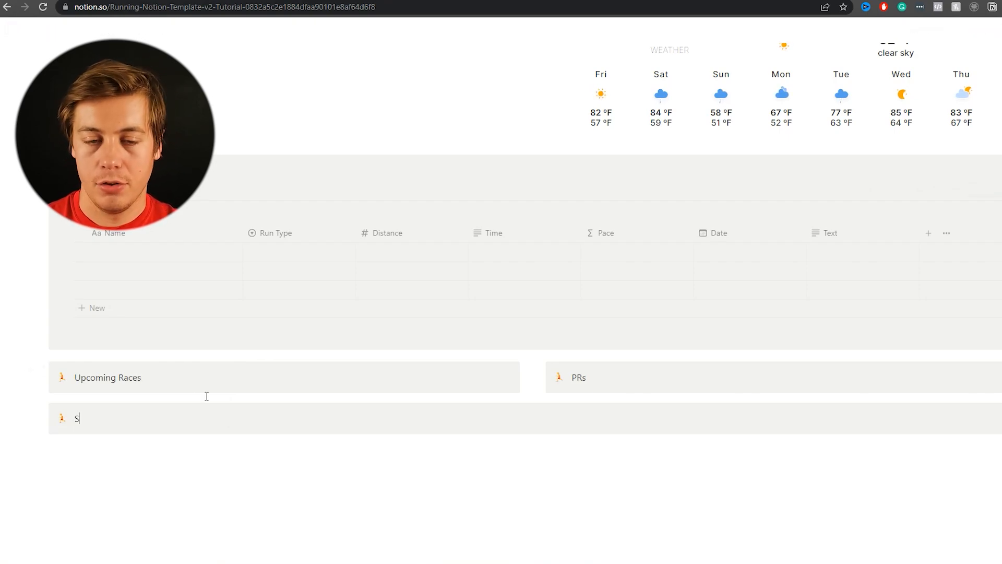
key("Return")
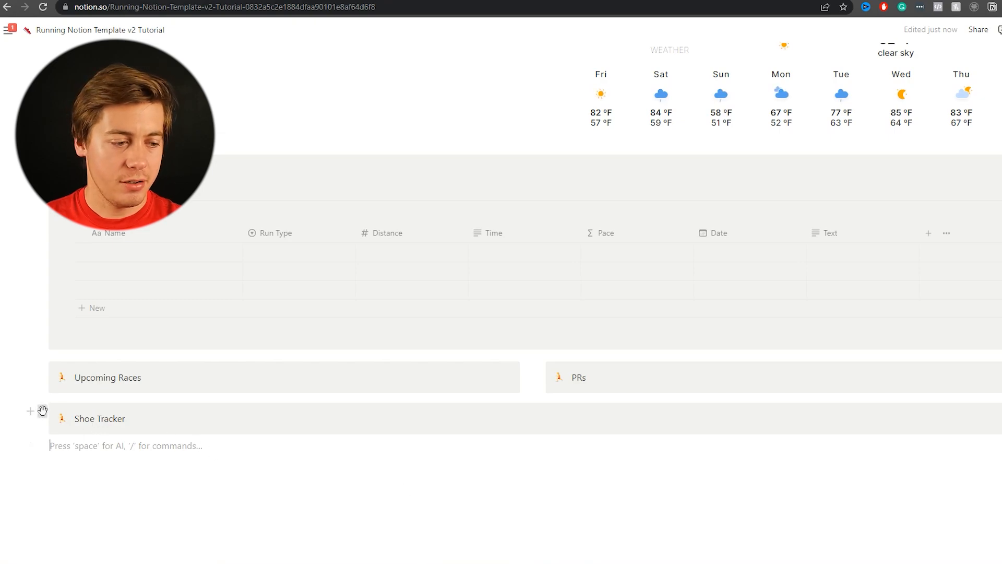
left_click_drag(41, 411, 62, 393)
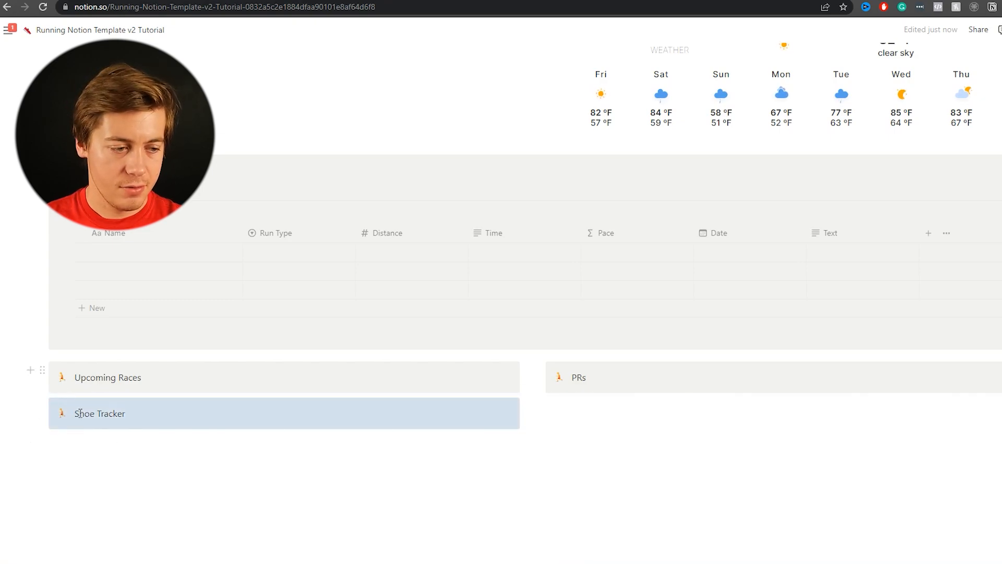
Step: Add a full-width callout labelled "All Runs" below the Shoe Tracker callout
left_click(167, 498)
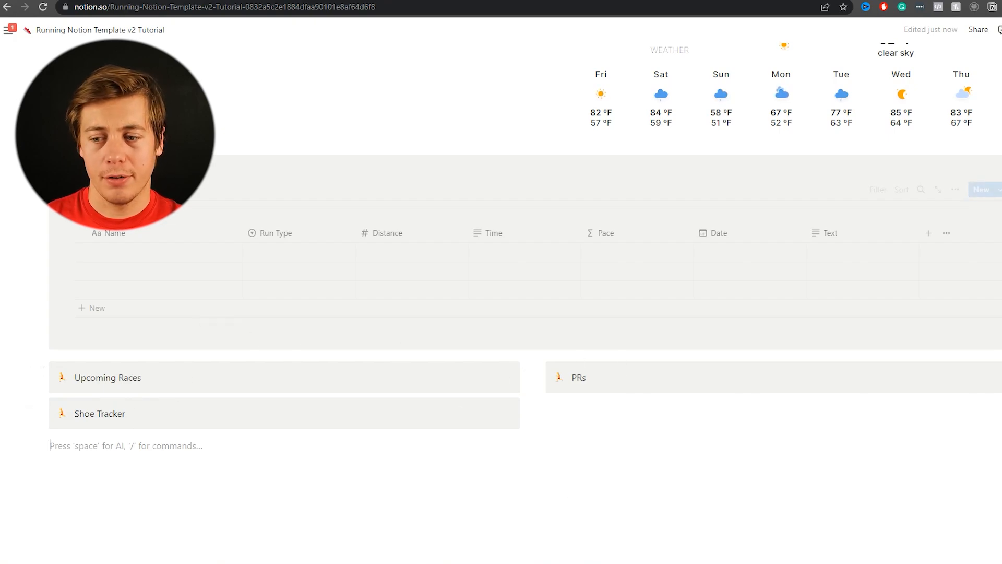
key("Return")
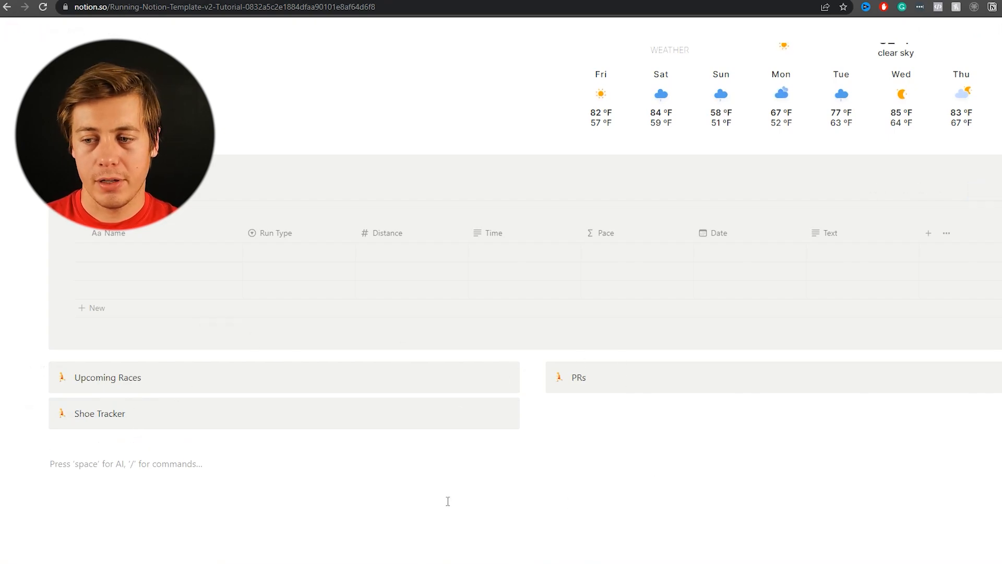
key("BackSpace")
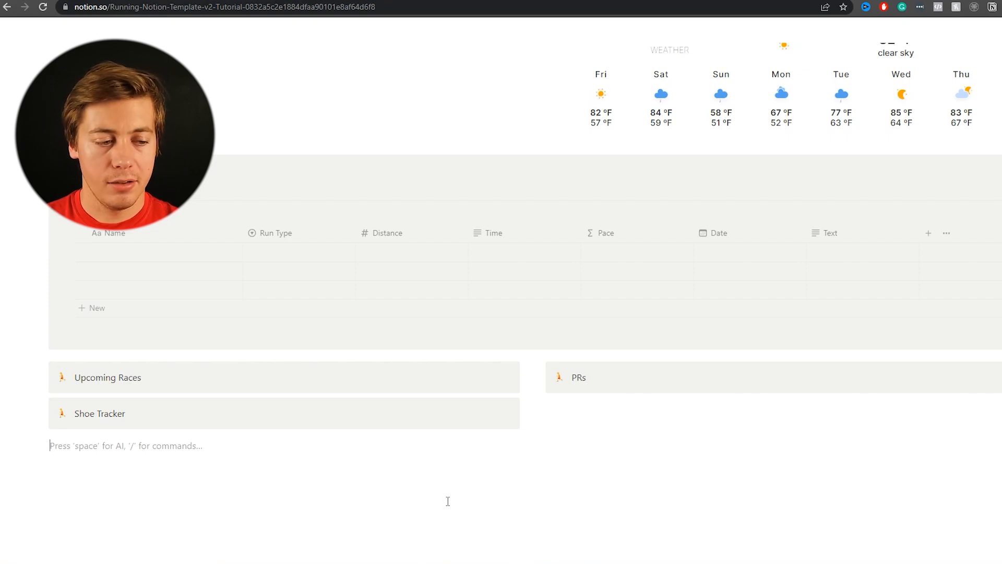
type("/call")
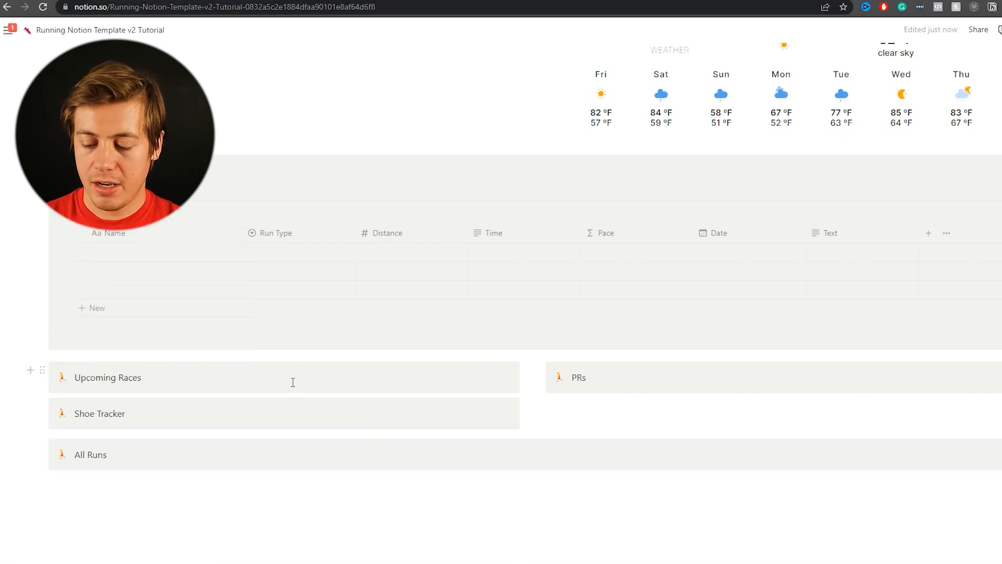
Step: Insert an inline database directly below the Upcoming Races callout and remove its Tags property
key("Return")
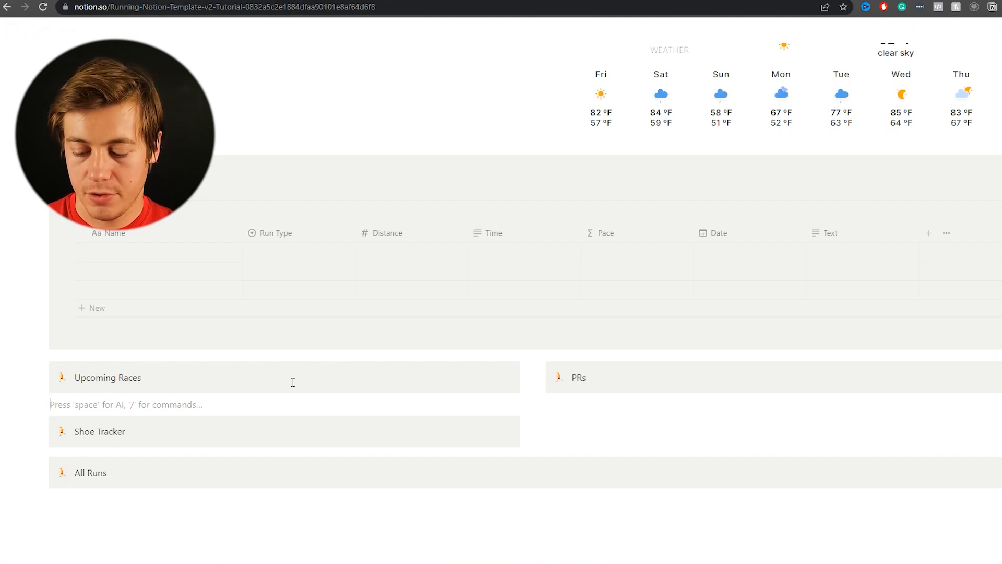
type("/d")
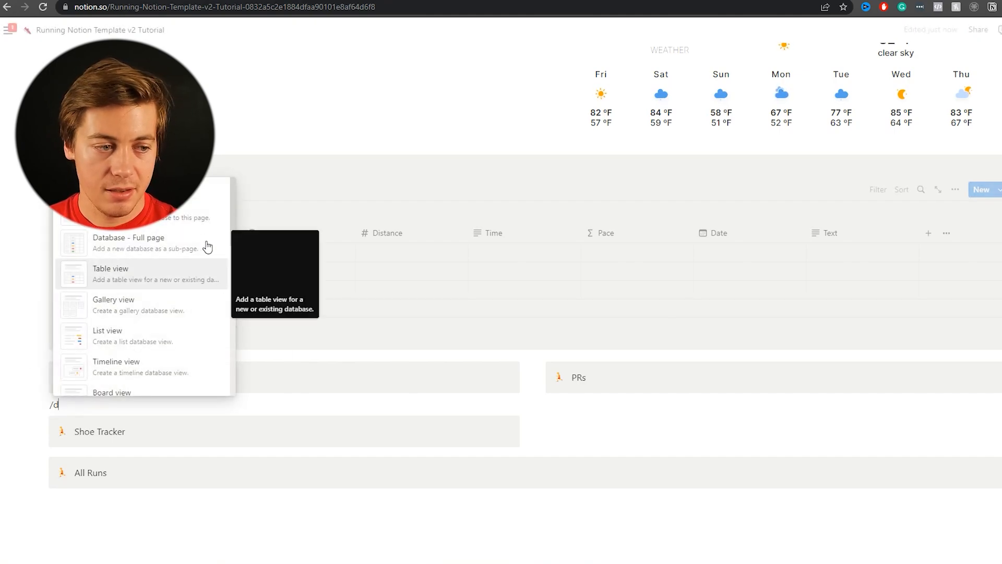
left_click(174, 214)
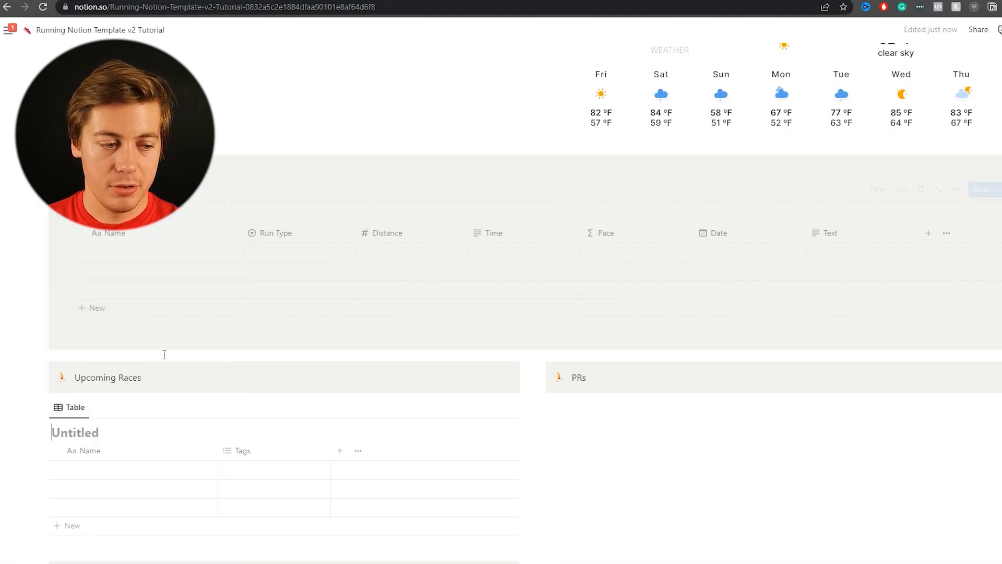
scroll(163, 353, "down", 2)
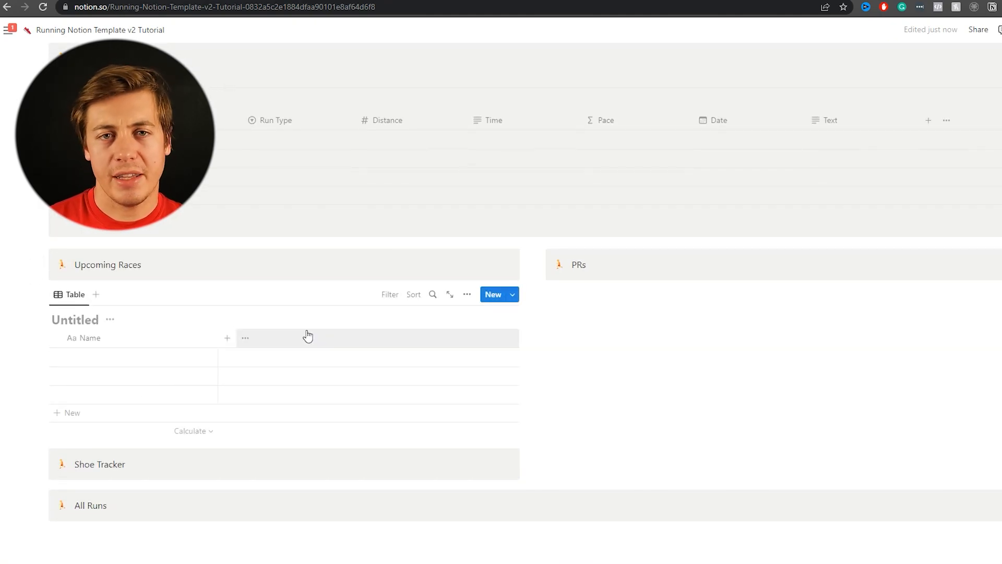
Step: Add a Text property named "Distance" to the Upcoming Races database
left_click(227, 341)
left_click(393, 383)
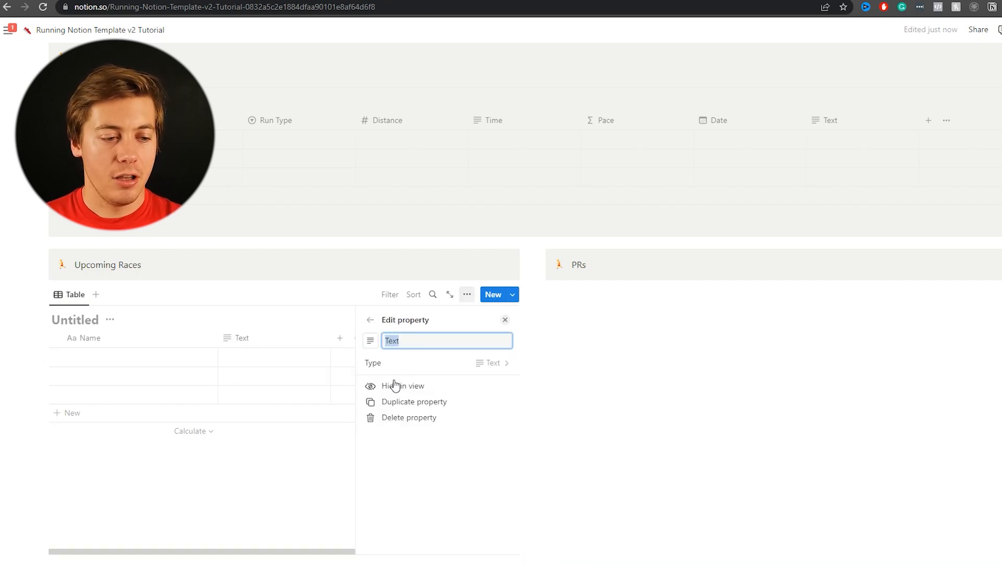
type("Distance")
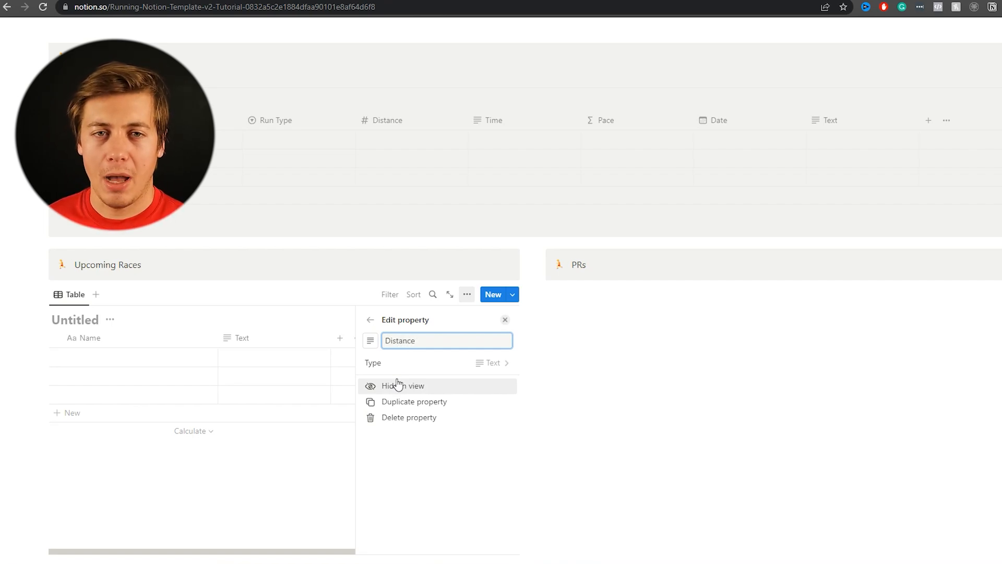
left_click(325, 296)
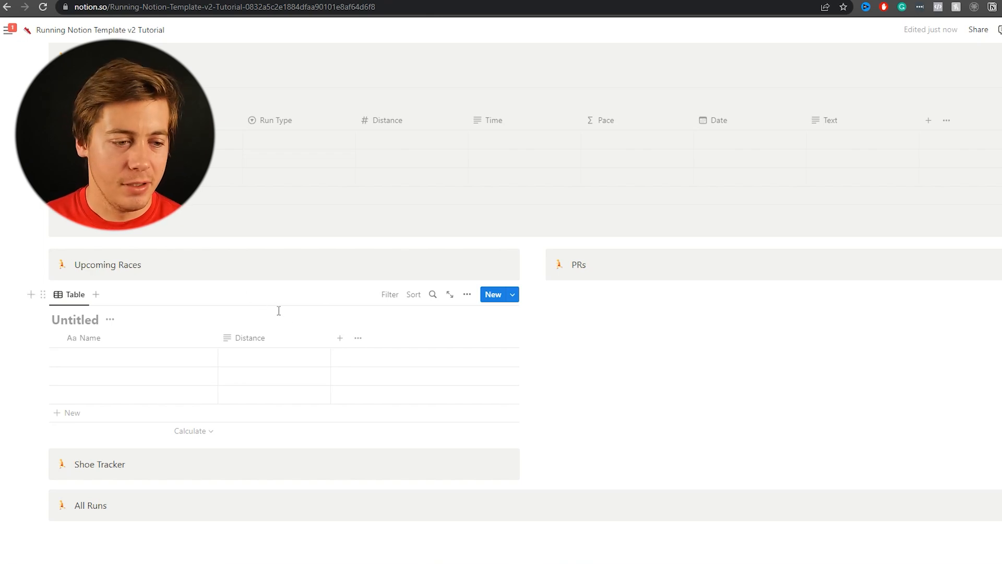
Step: Add a Text property named "Location" to the Upcoming Races database
left_click(340, 337)
left_click(427, 386)
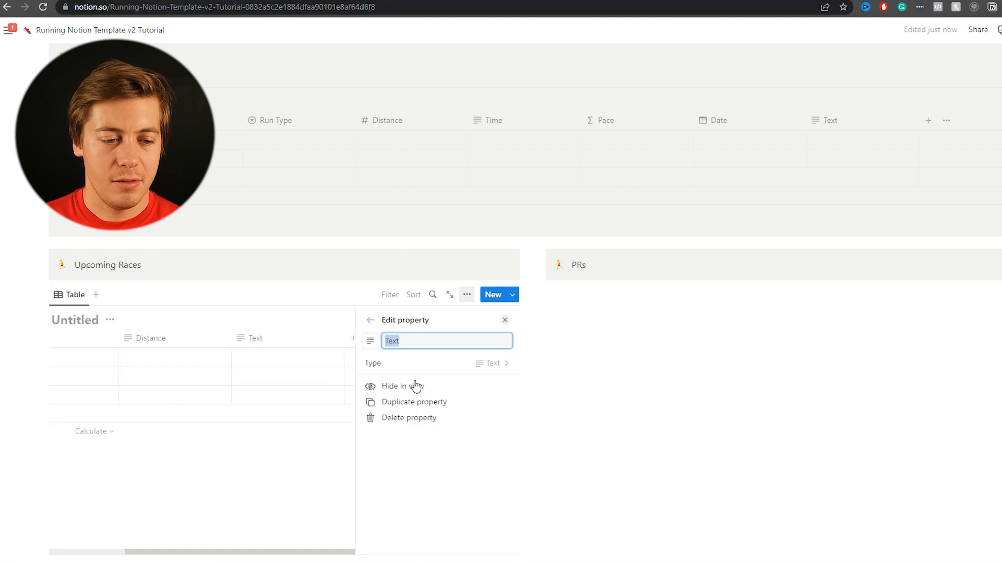
type("Locati")
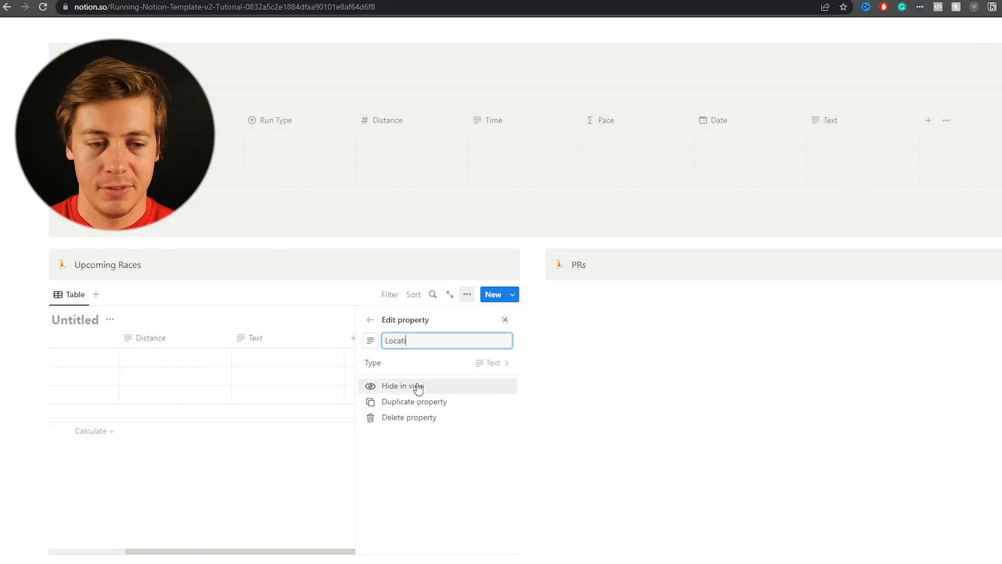
type("on")
left_click(328, 298)
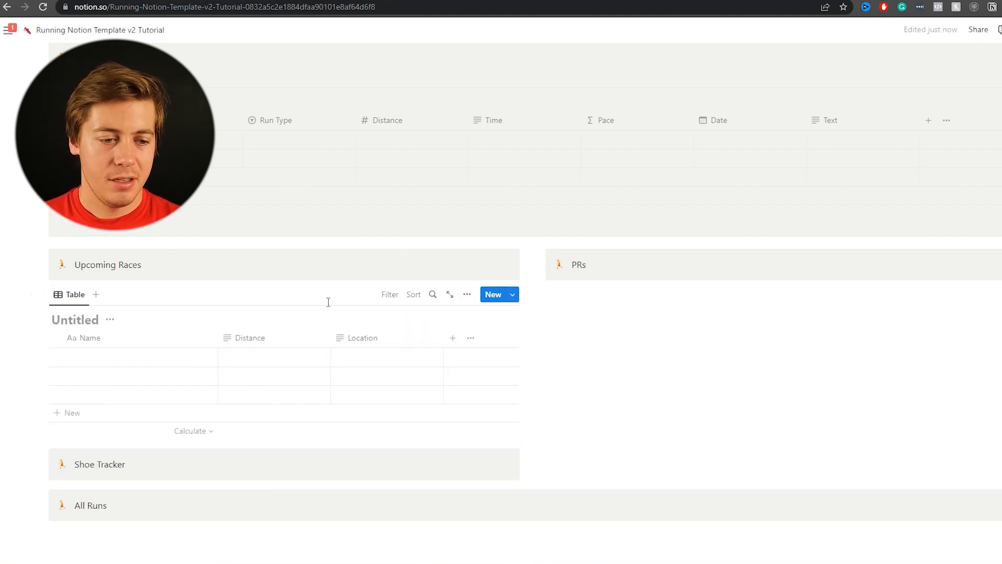
Step: Add a Date property with its default name to the Upcoming Races database
left_click(448, 335)
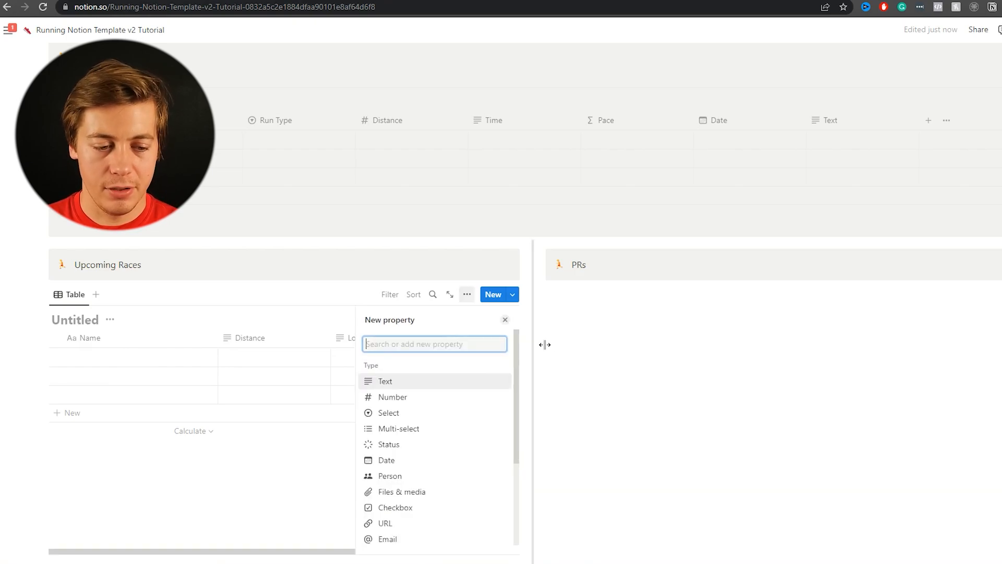
left_click(416, 461)
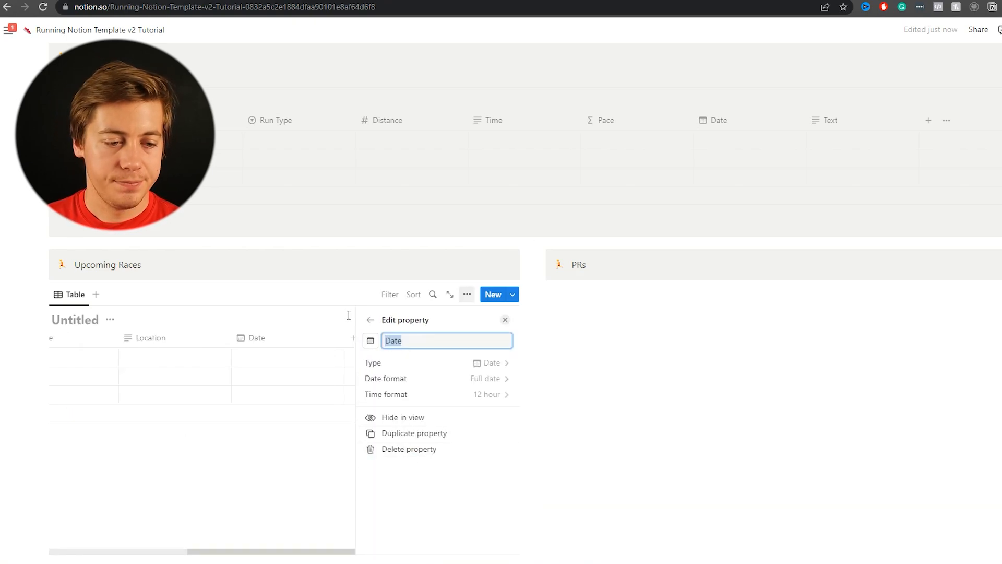
left_click(328, 289)
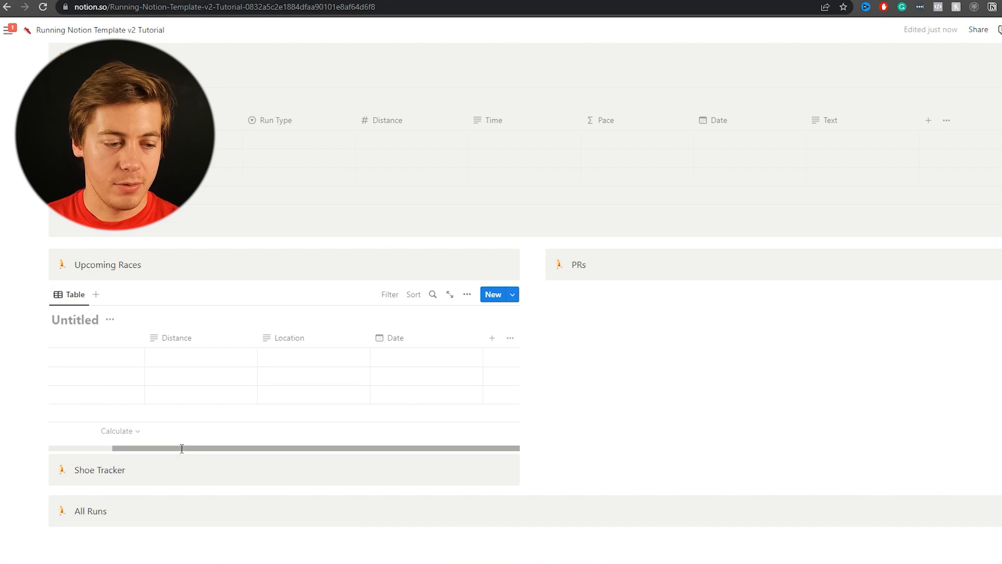
Step: Enter "Croom Run" as the first race's name and "50k" as its distance
left_click_drag(179, 447, 128, 439)
left_click(98, 360)
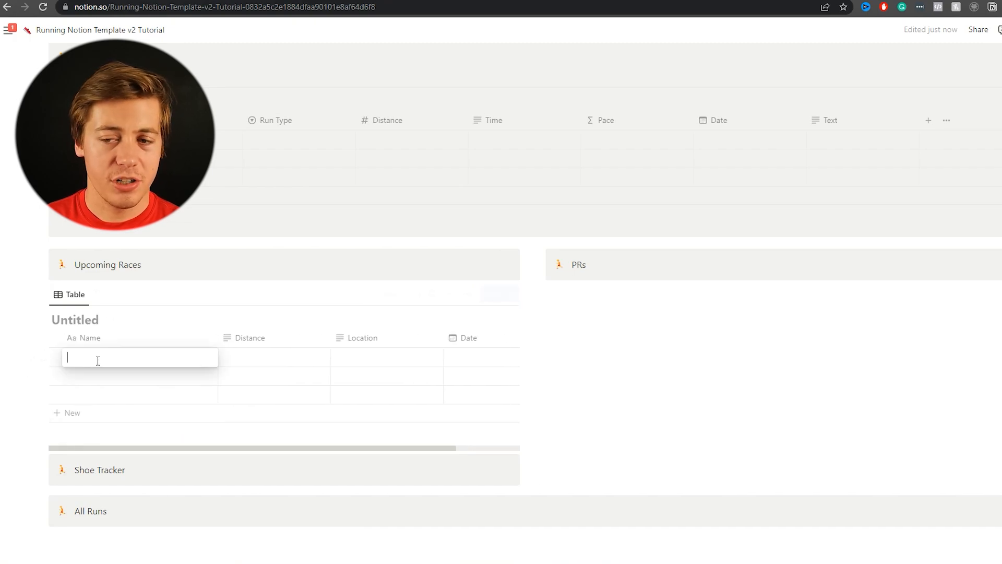
type("Co")
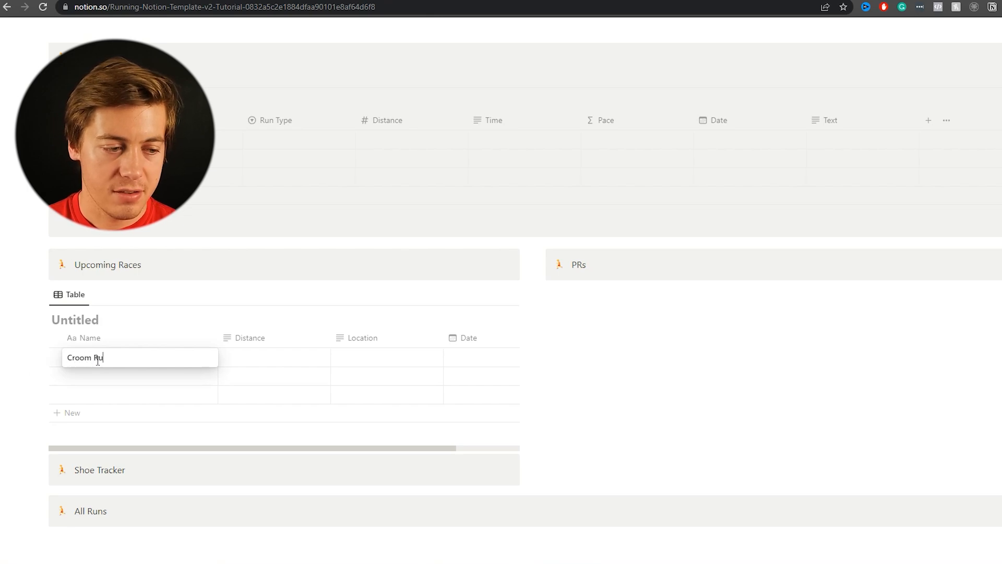
key("Return")
left_click(280, 356)
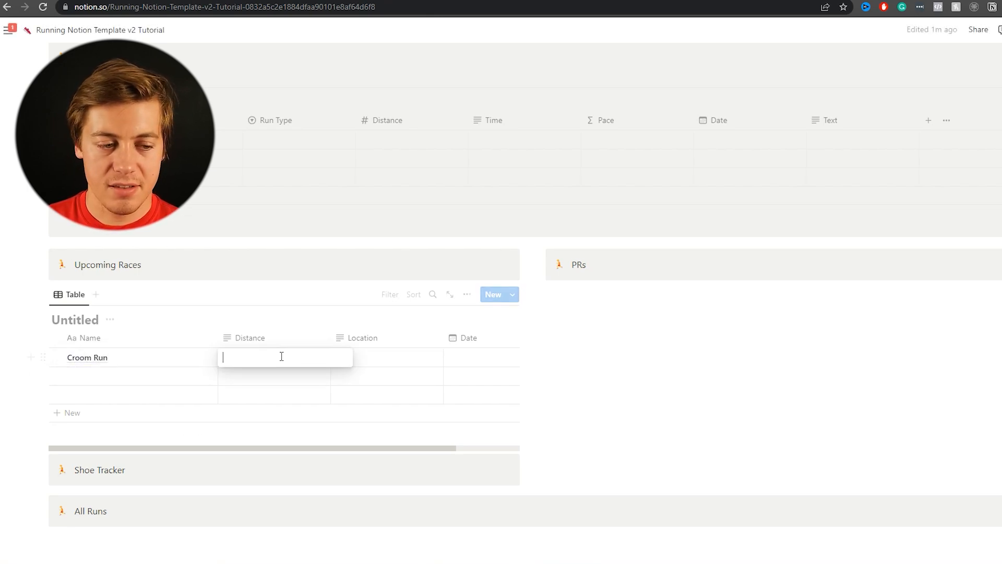
type("50k")
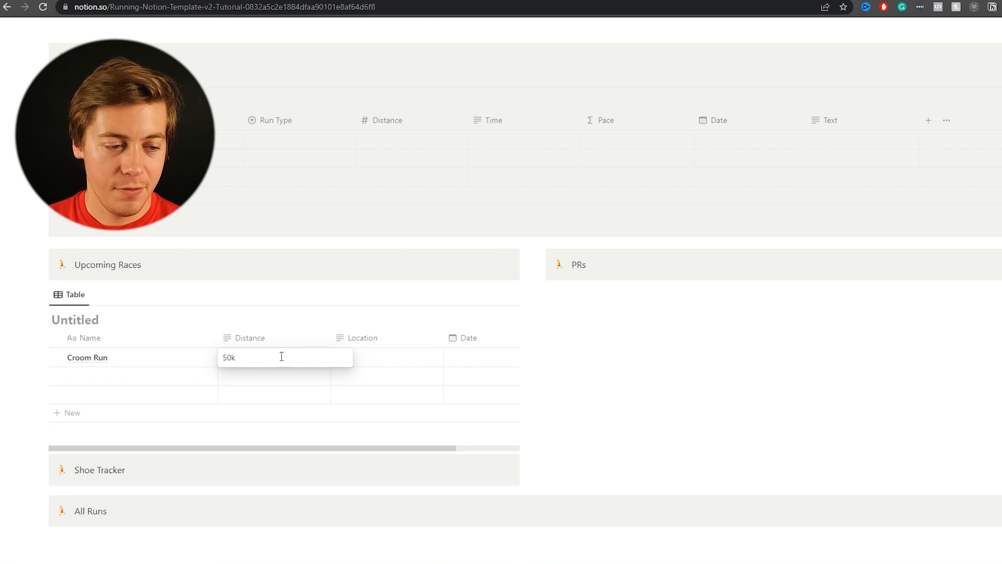
key("Return")
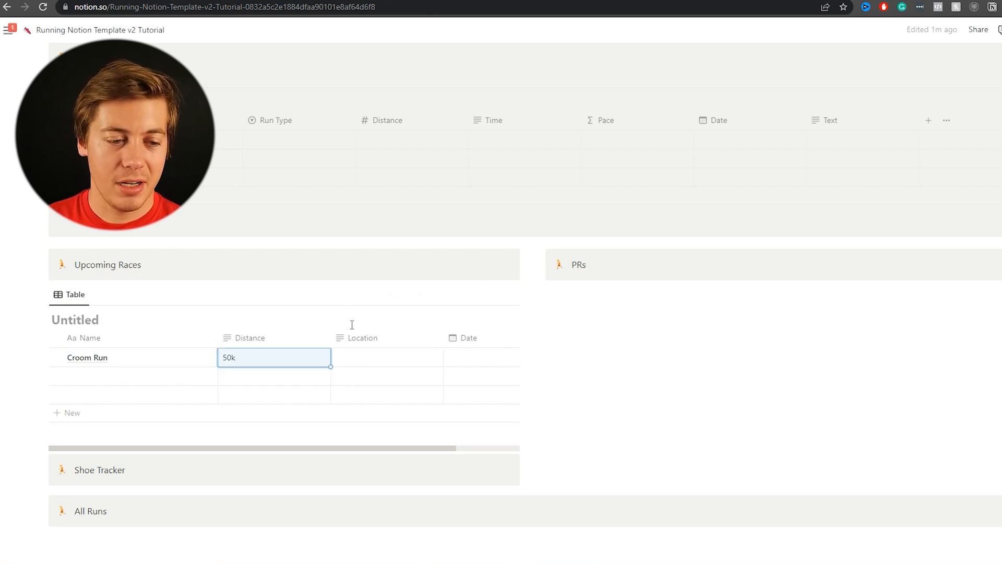
Step: Set the Croom Run entry's location to "Tampa" and its date to April 1, 2023
left_click(364, 364)
type("Tampa")
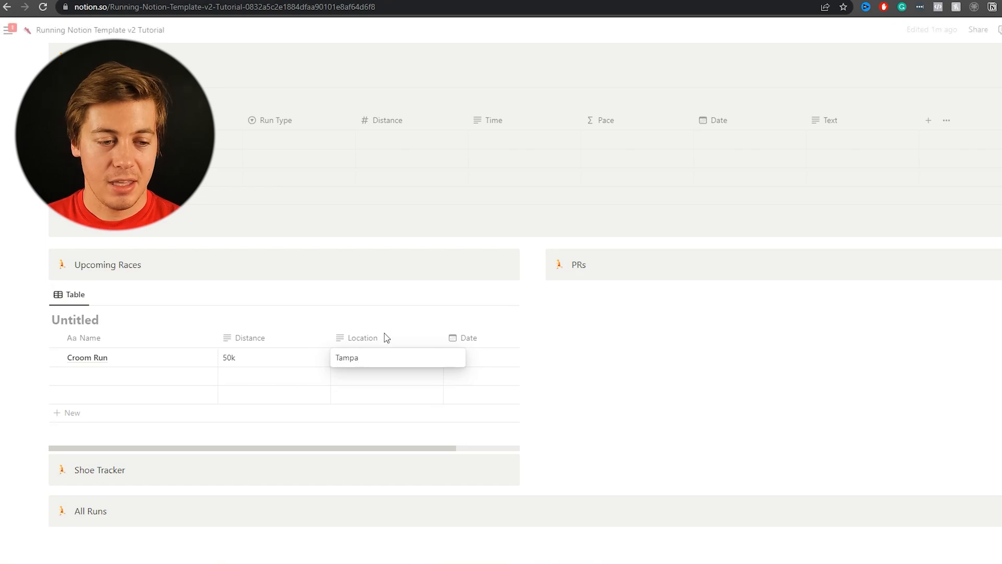
key("Return")
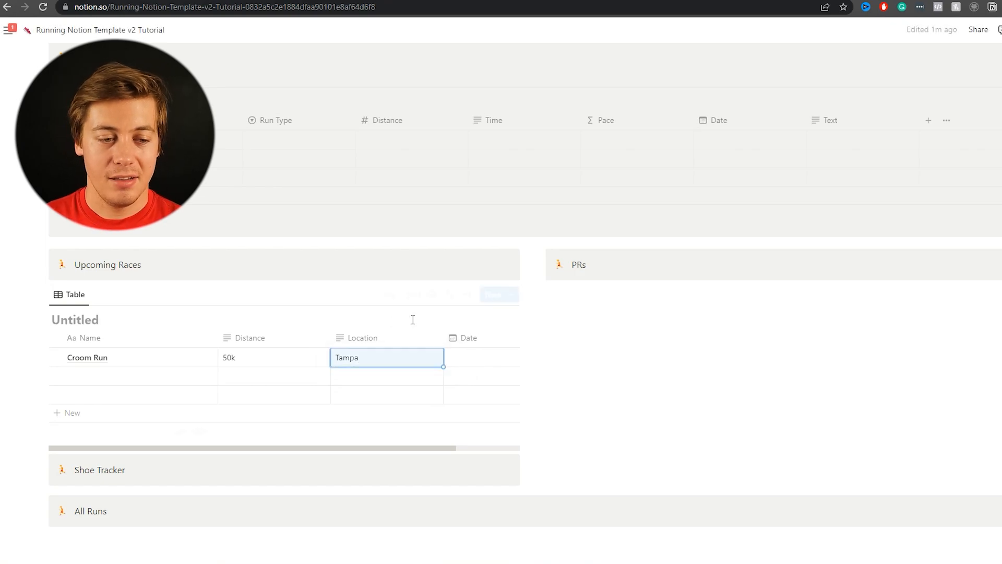
left_click(478, 365)
left_click(573, 202)
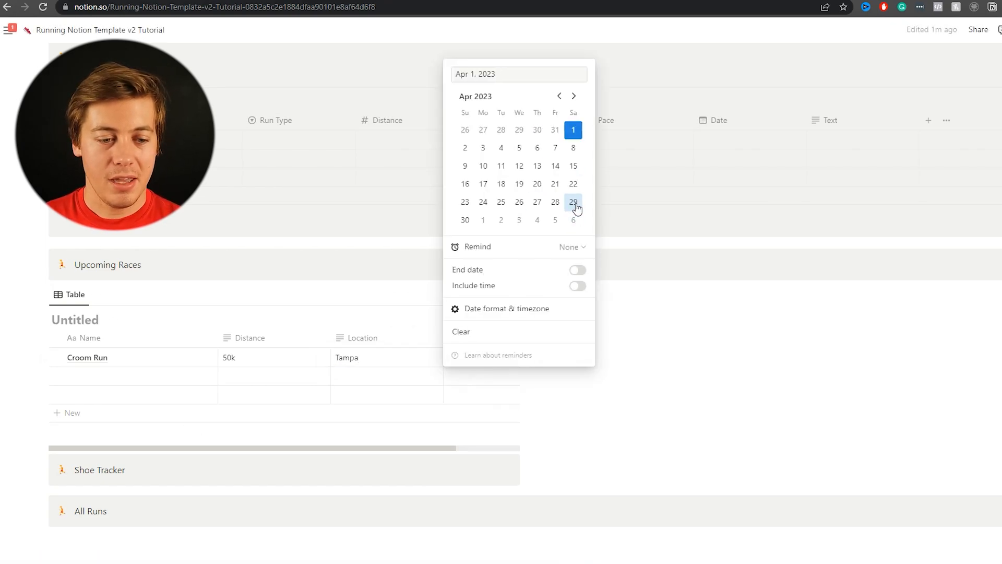
key("Escape")
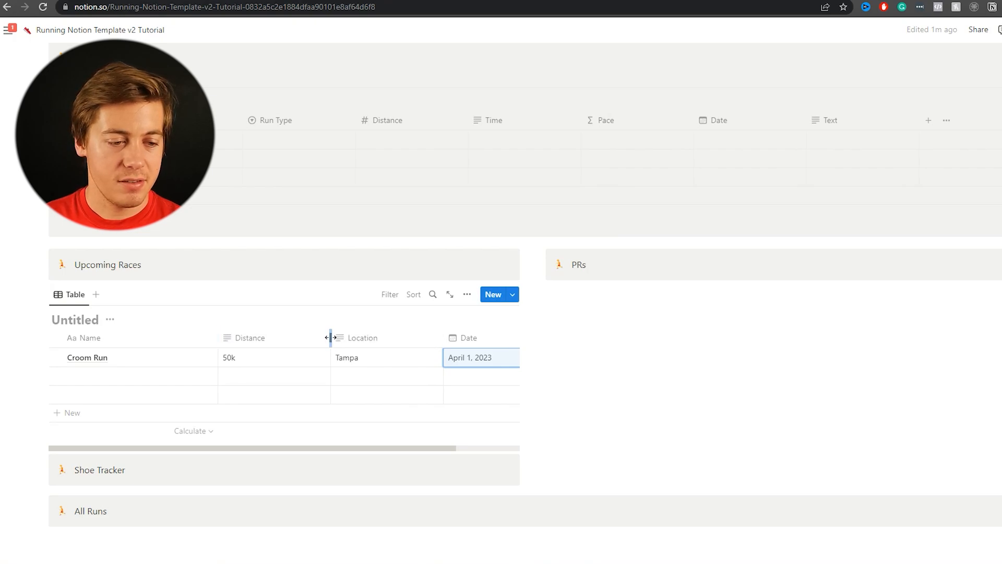
Step: Narrow the Distance and Location columns of the races table and title the database "Upcoming Races"
left_click_drag(331, 338, 299, 340)
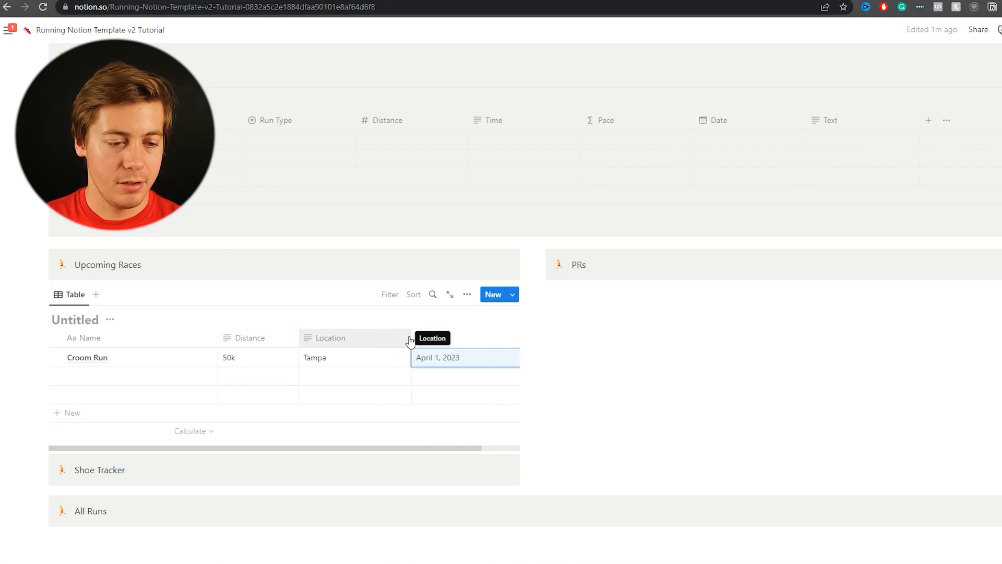
left_click_drag(398, 340, 390, 341)
double_click(89, 319)
type("Up")
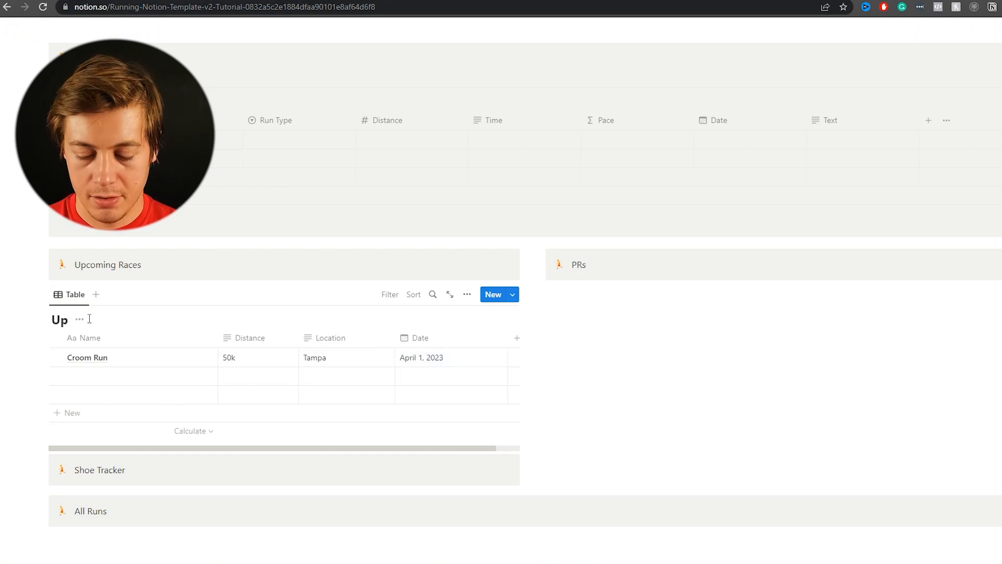
type("coming Rac")
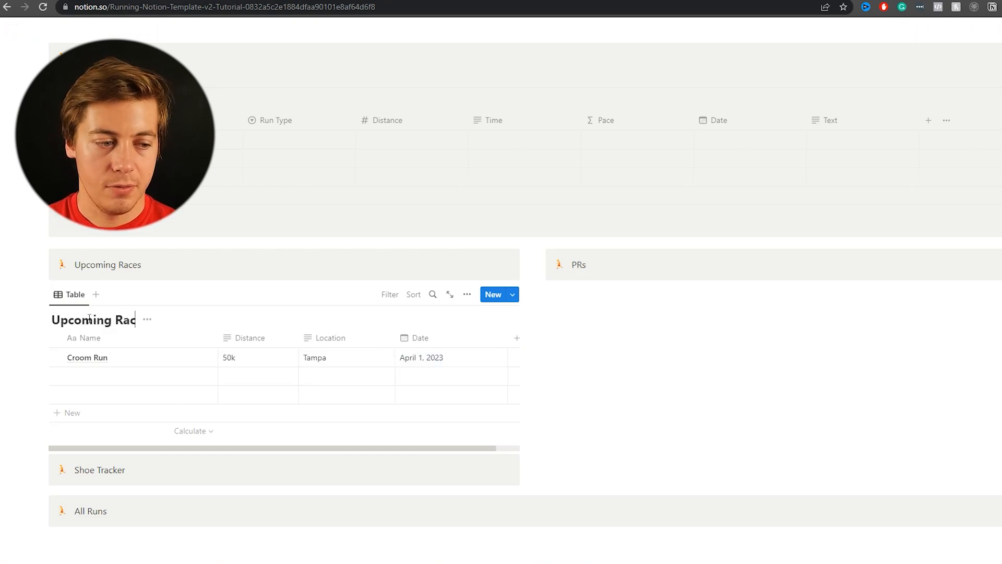
type("es")
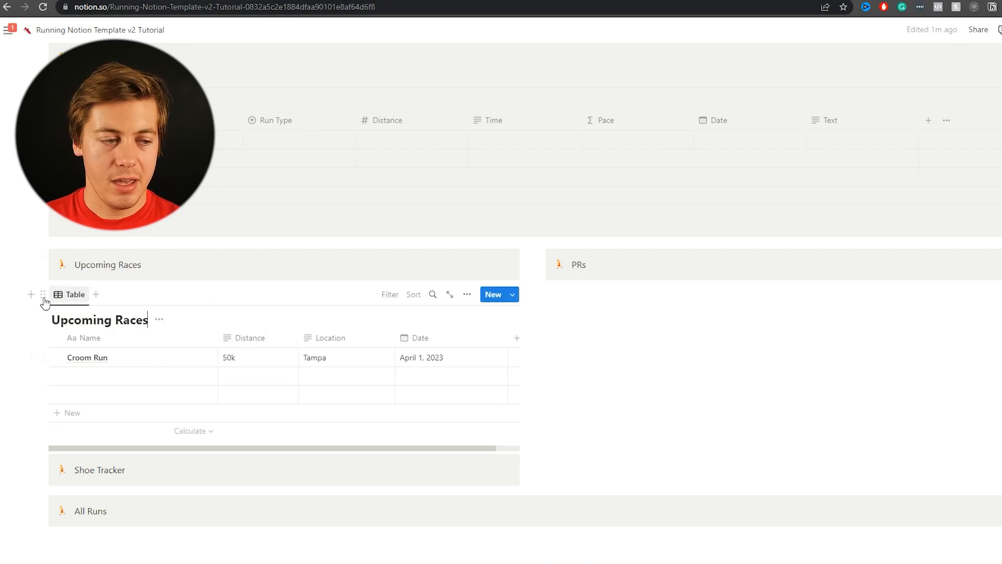
Step: Move the Upcoming Races database inside the Upcoming Races callout
left_click_drag(41, 295, 86, 267)
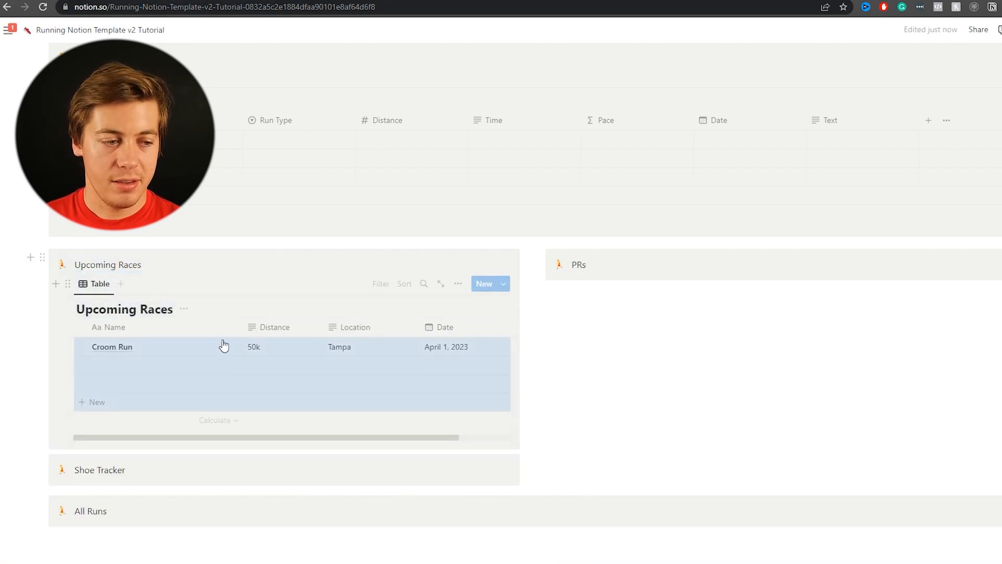
left_click(18, 362)
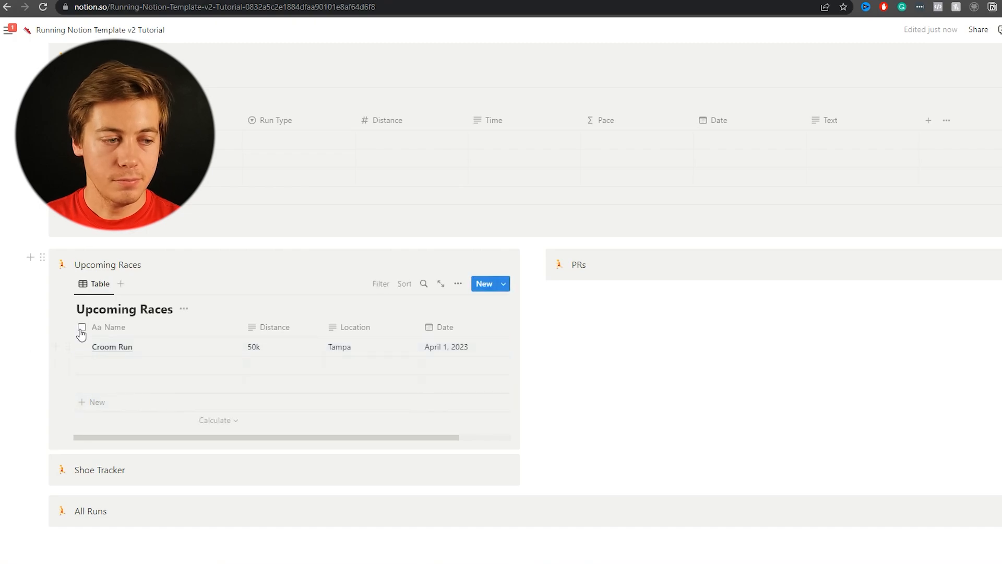
Step: Insert a table database on a new line below the Shoe Tracker callout
scroll(81, 330, "down", 2)
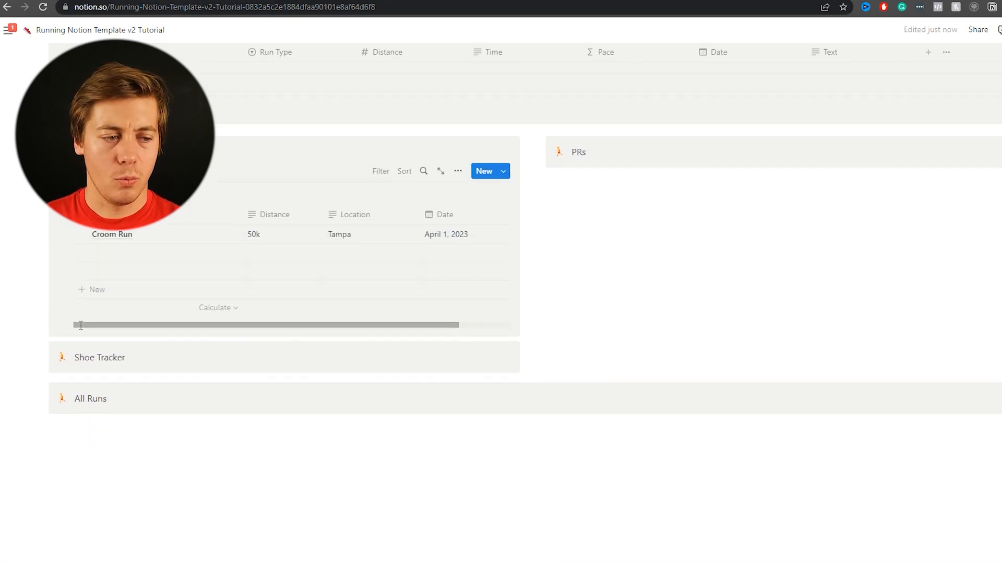
left_click(105, 376)
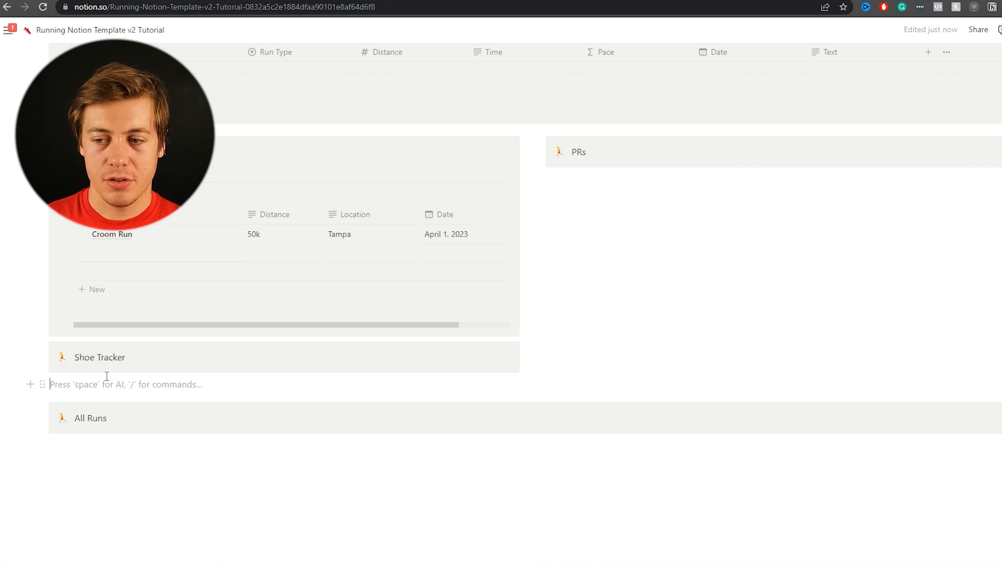
type("/table")
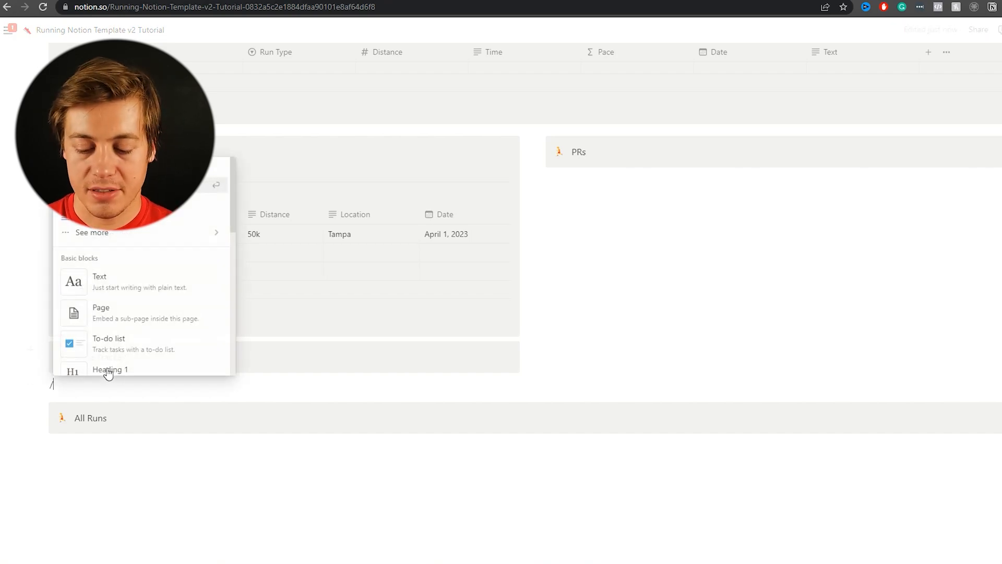
Step: Name the Number property of the Shoe Tracker database "Shoe Lifespan"
type("S")
type("hoe L")
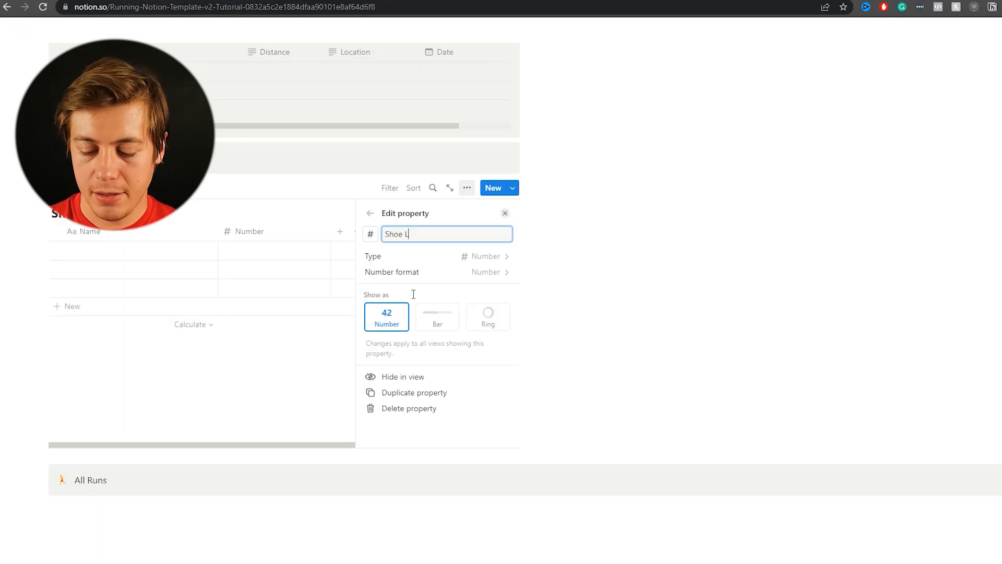
type("ifespan")
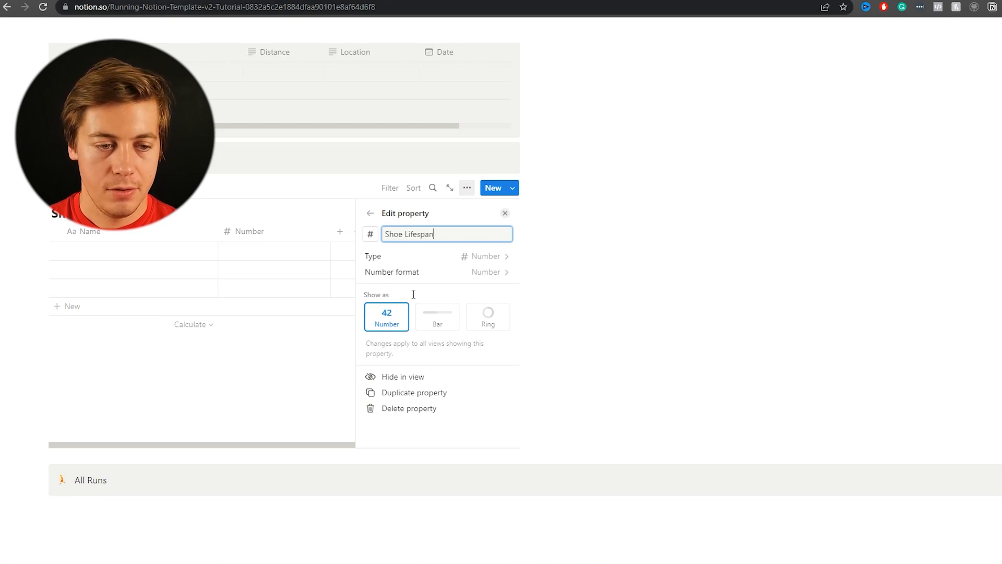
left_click(222, 378)
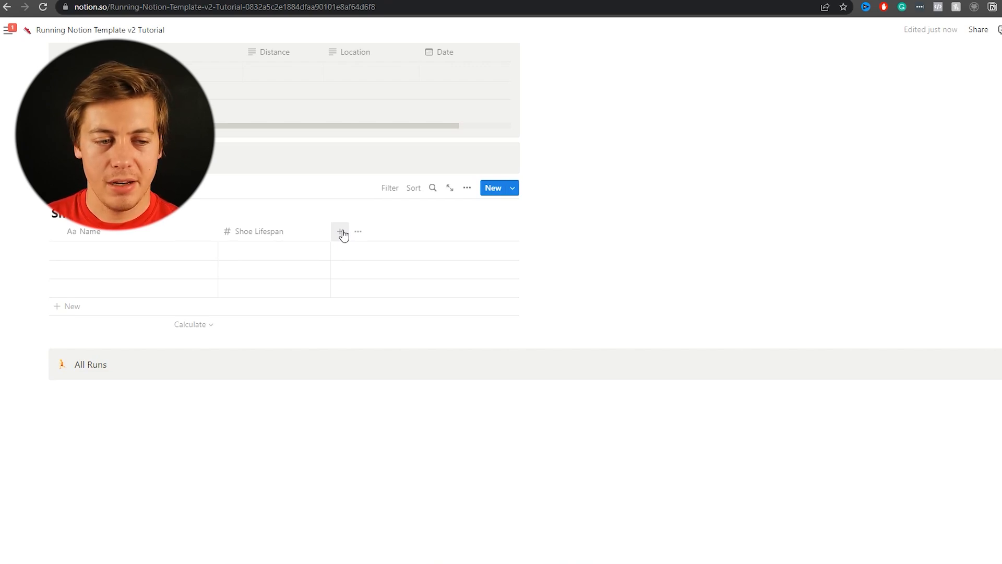
Step: Add a Formula property with its default name to the Shoe Tracker database and move the database into the Shoe Tracker callout
left_click(340, 232)
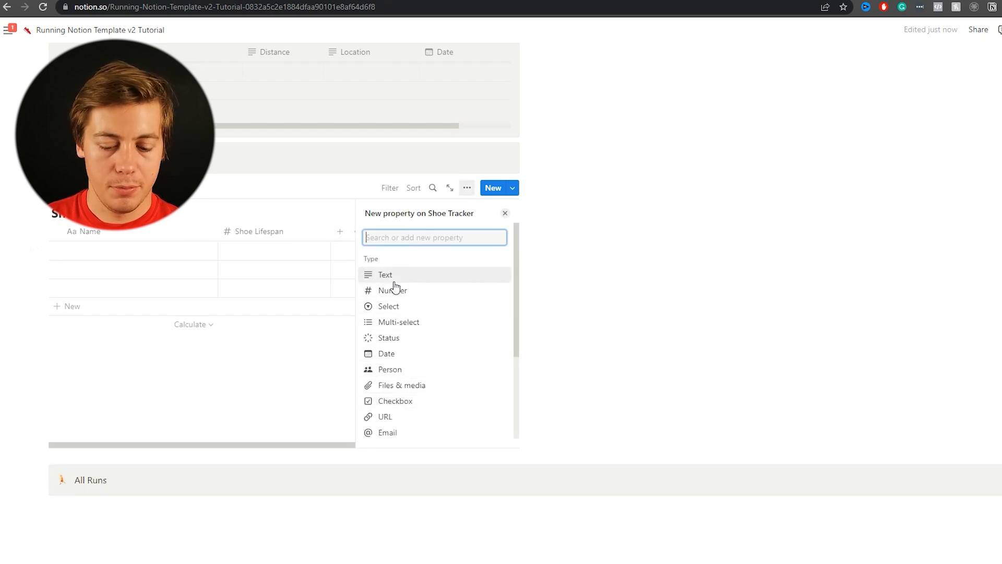
type("form")
key("Return")
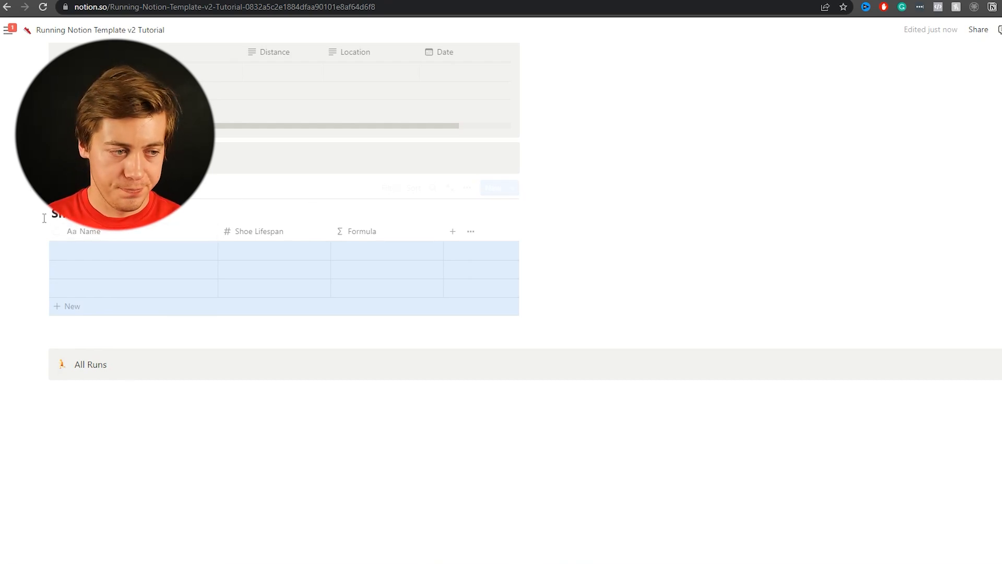
left_click_drag(42, 188, 68, 163)
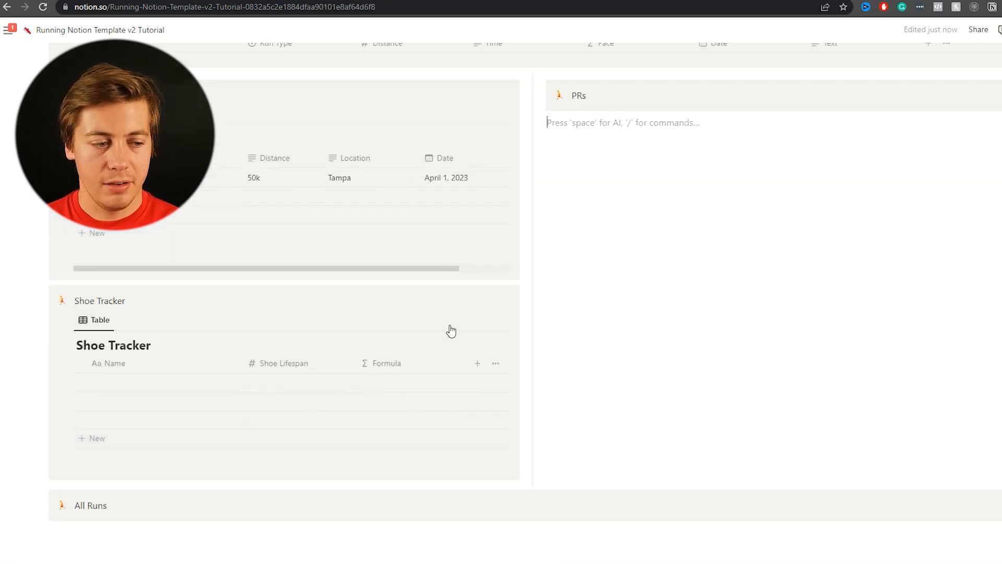
Step: Insert an inline database below the PRs callout and title it "PRs"
left_click(627, 95)
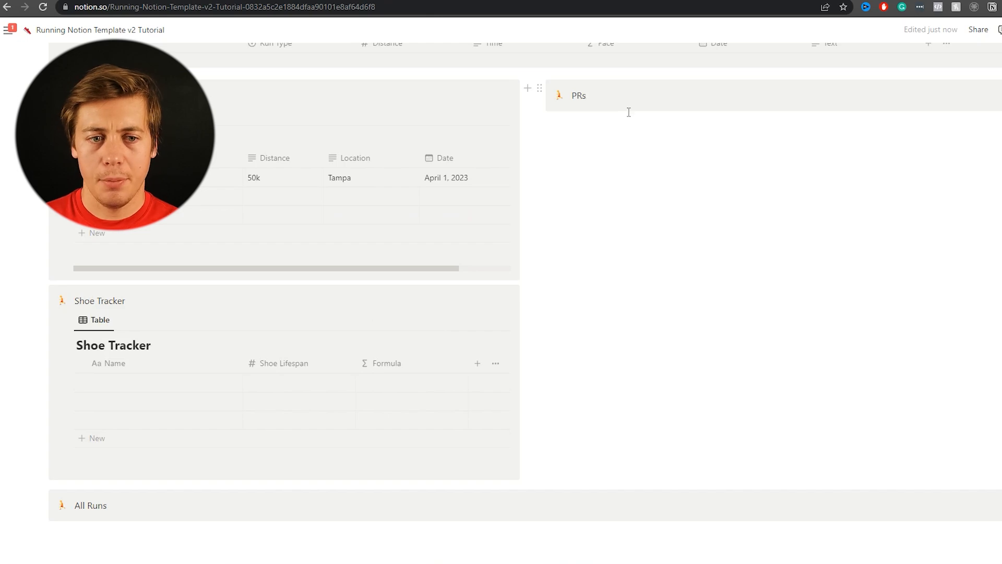
key("Return")
type("/dat")
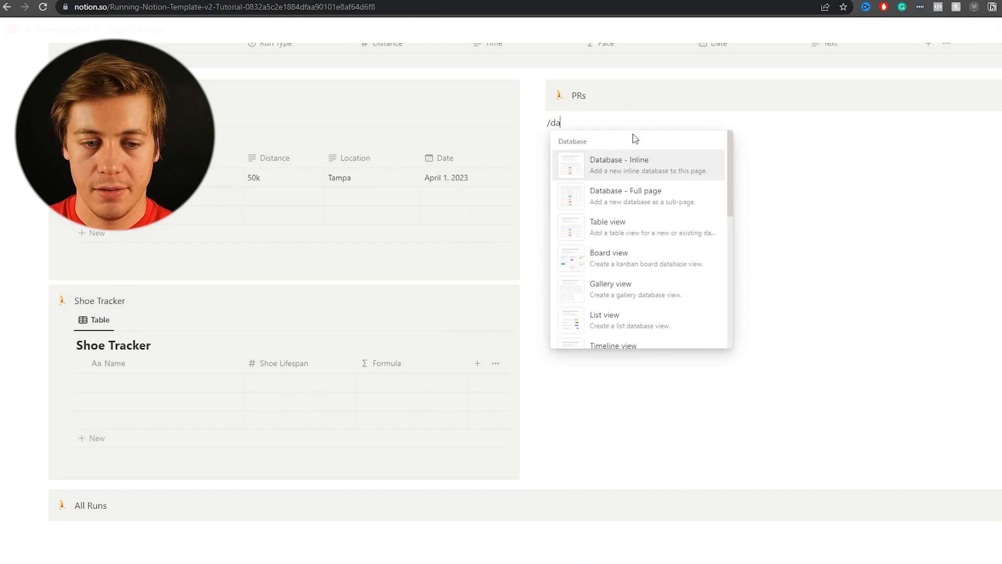
left_click(656, 161)
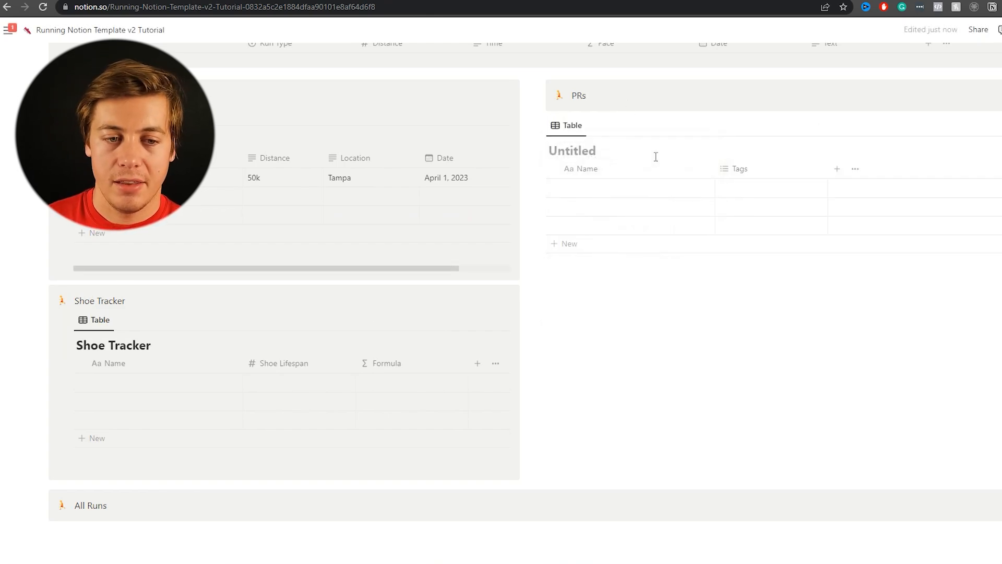
type("PRS")
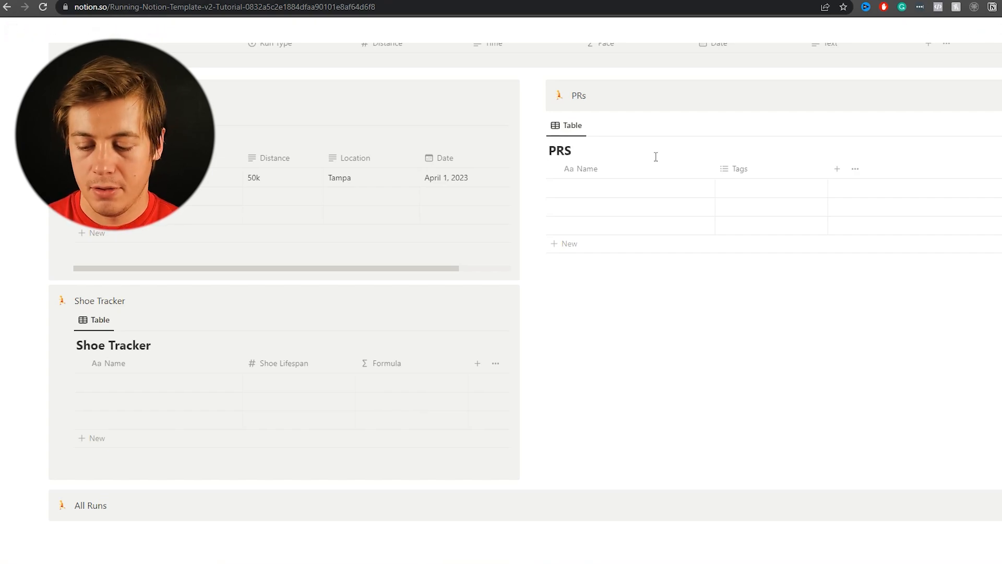
key("BackSpace")
type("s")
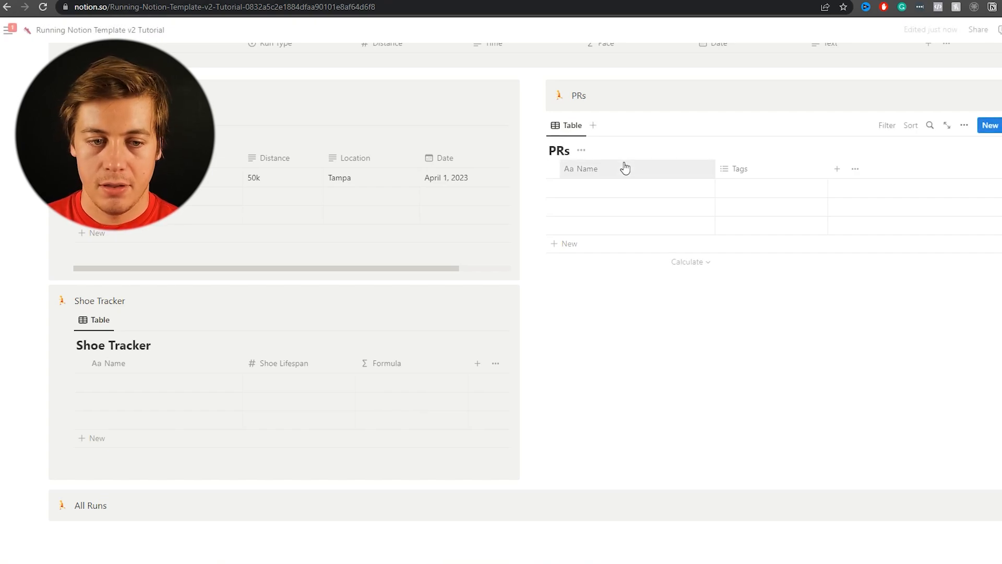
Step: Rename the Name property of the PRs database to "Distance"
left_click(591, 189)
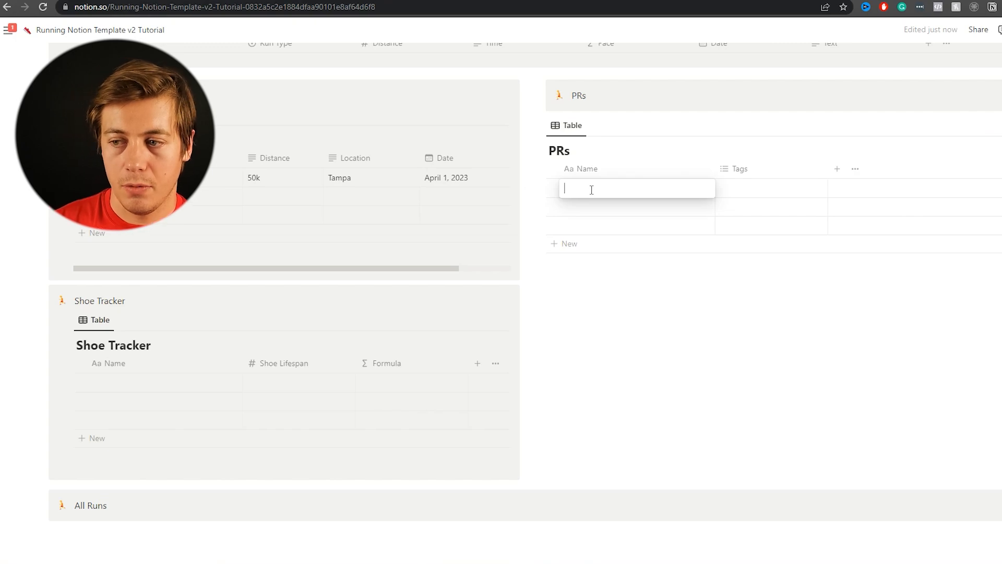
key("Escape")
left_click(600, 170)
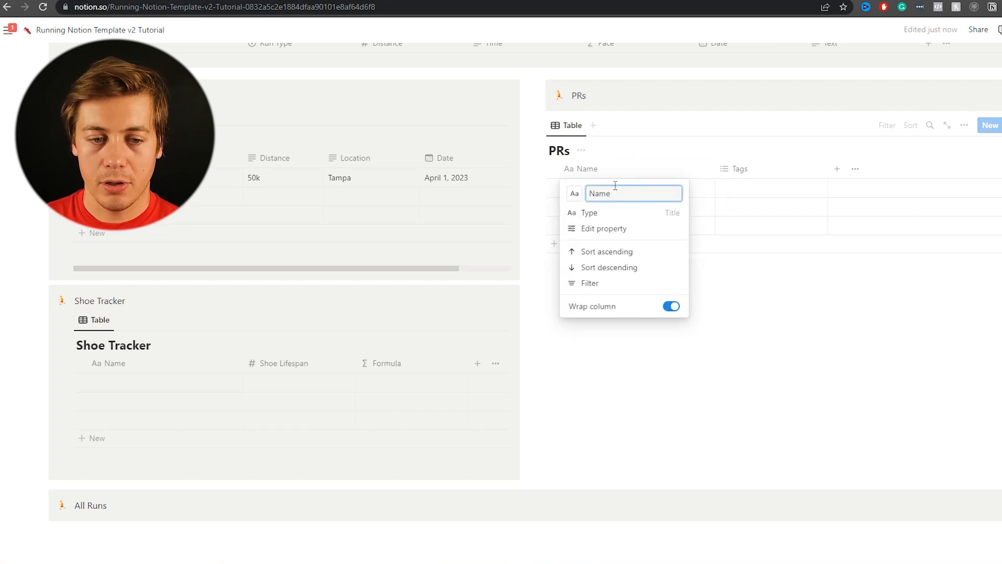
type("Dist")
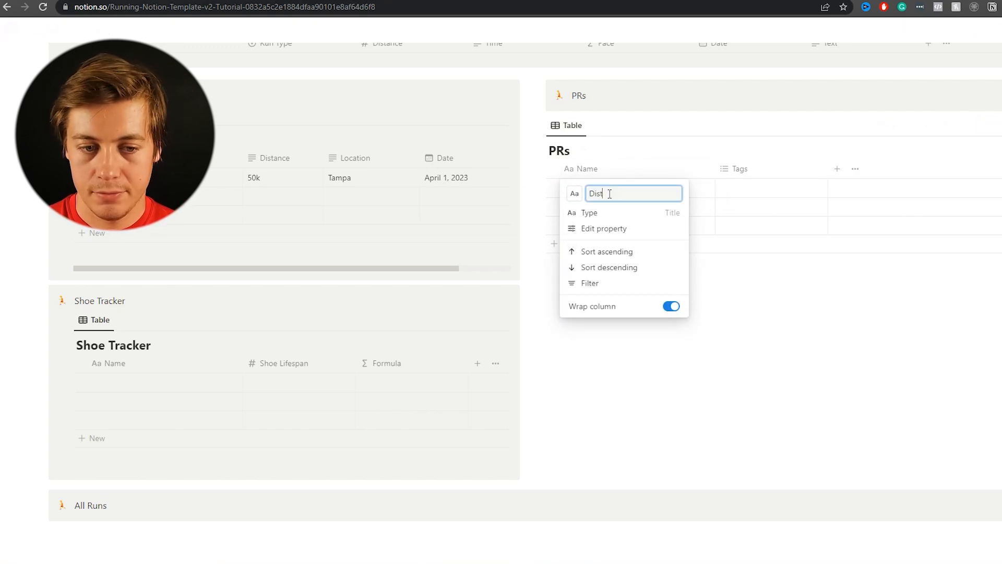
type("abnce")
key("BackSpace")
key("BackSpace")
key("BackSpace")
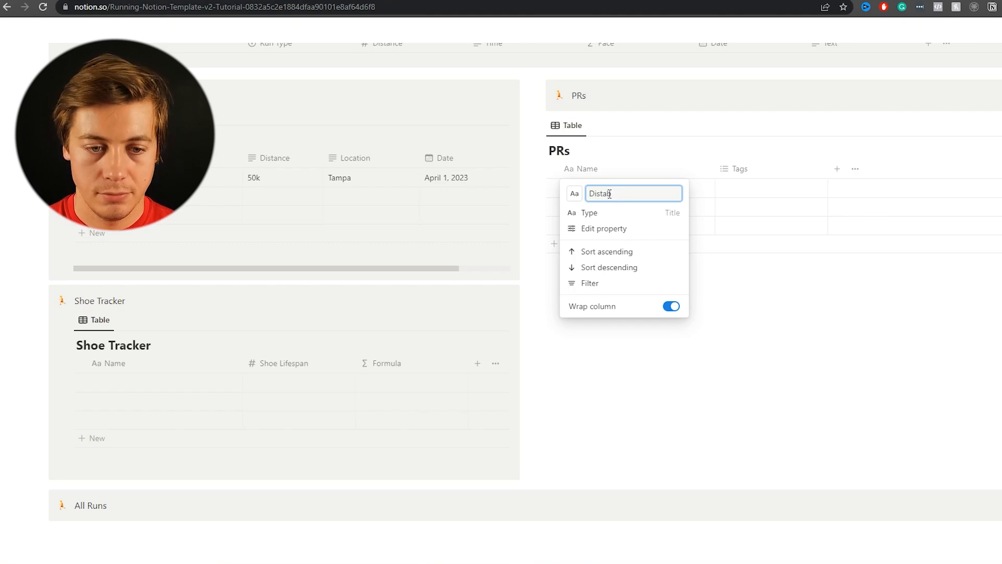
key("BackSpace")
type("nce")
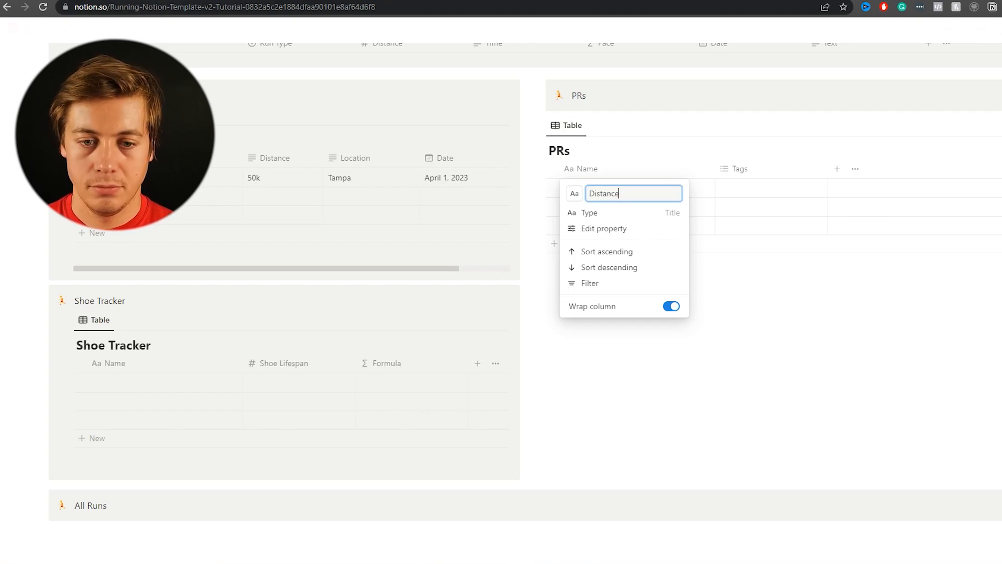
left_click(738, 172)
Step: Delete the Tags property from the PRs database
left_click(759, 171)
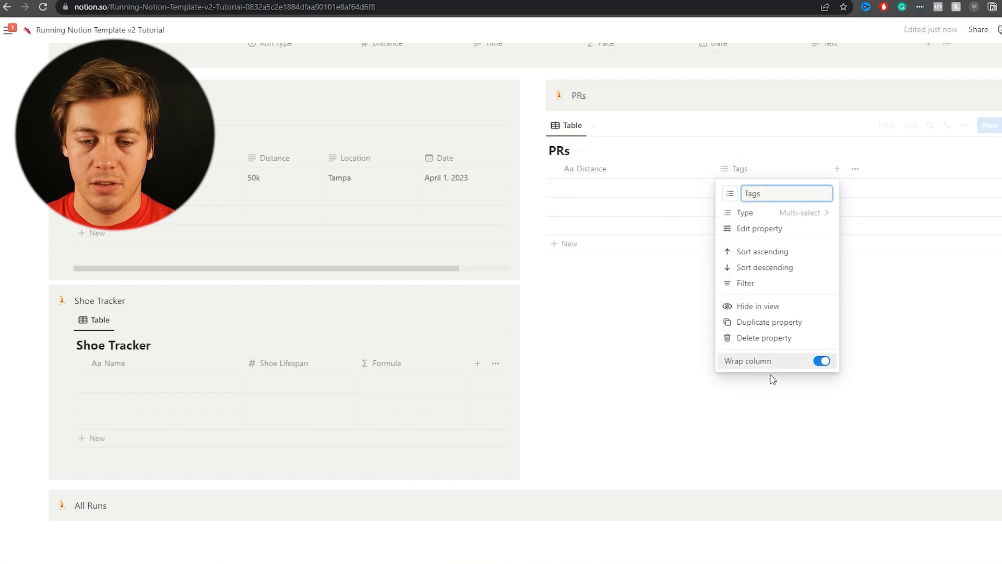
left_click(764, 338)
left_click(566, 289)
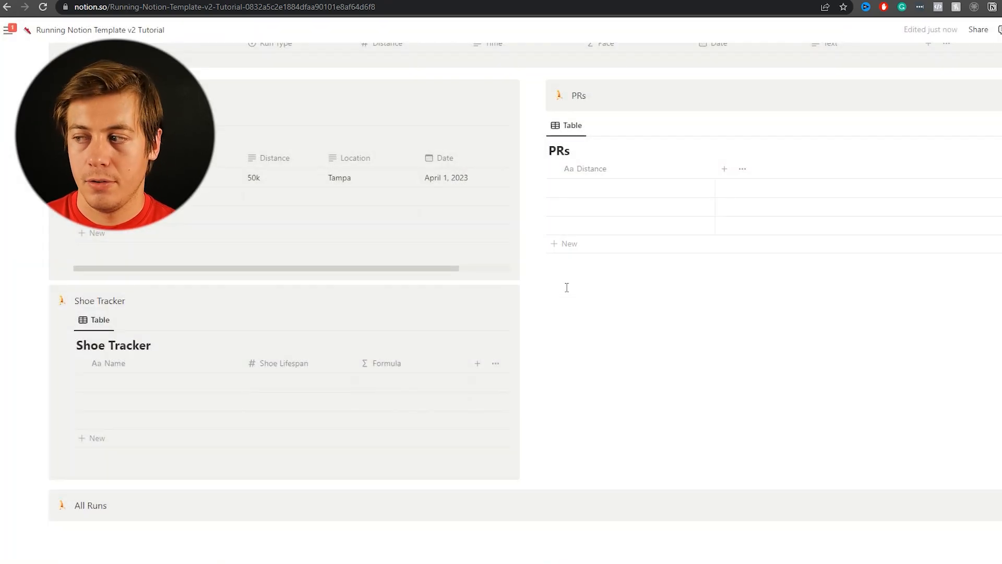
Step: Add a Text property named "Time" to the PRs database
left_click(723, 169)
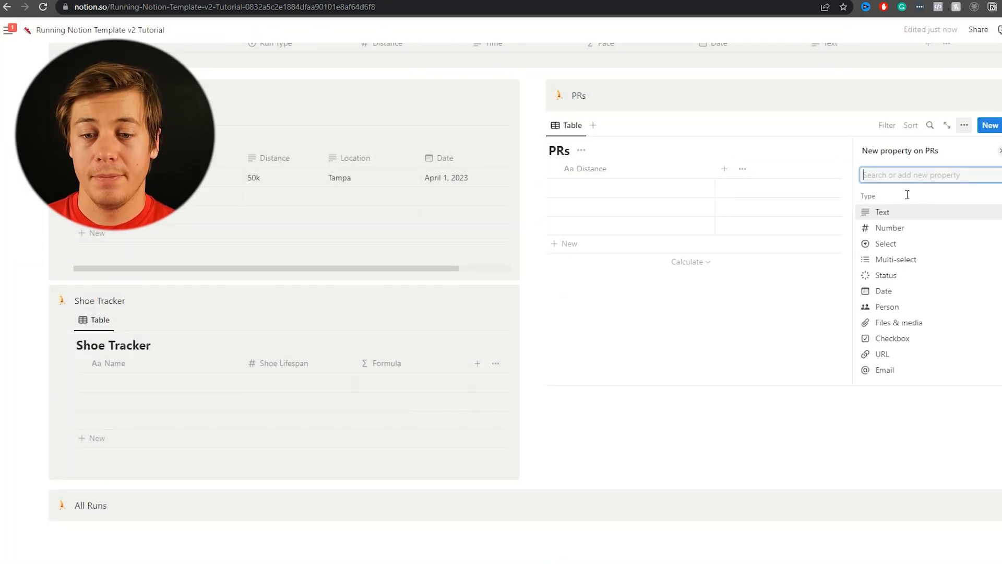
left_click(896, 213)
type("Ti")
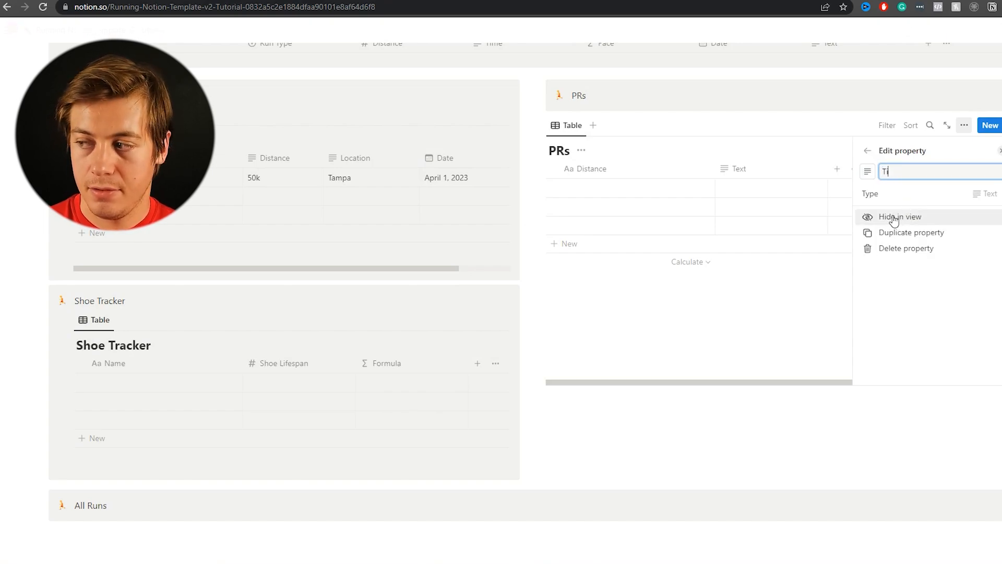
type("me")
left_click(850, 180)
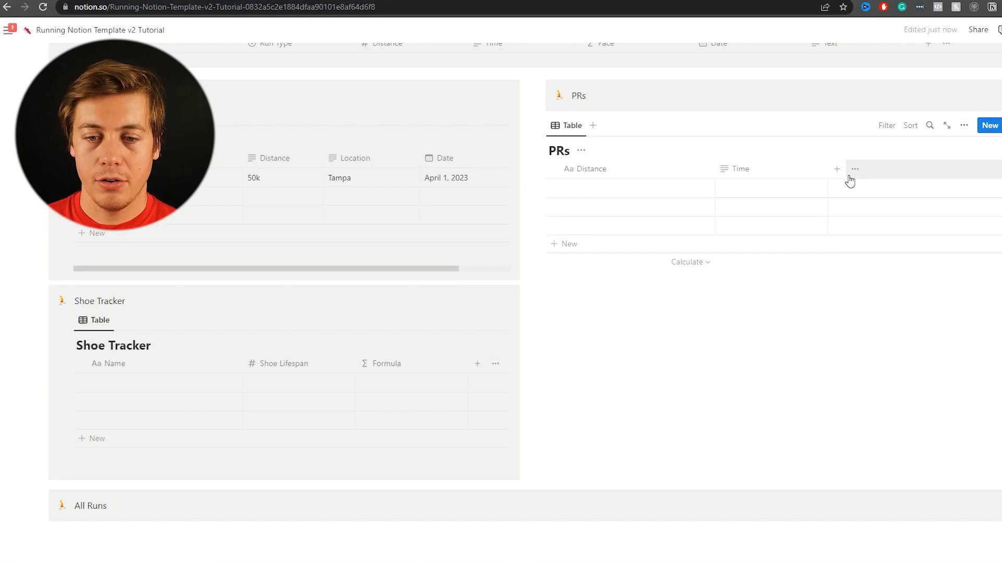
Step: Add a Formula property named "Pace" to the PRs database
left_click(836, 168)
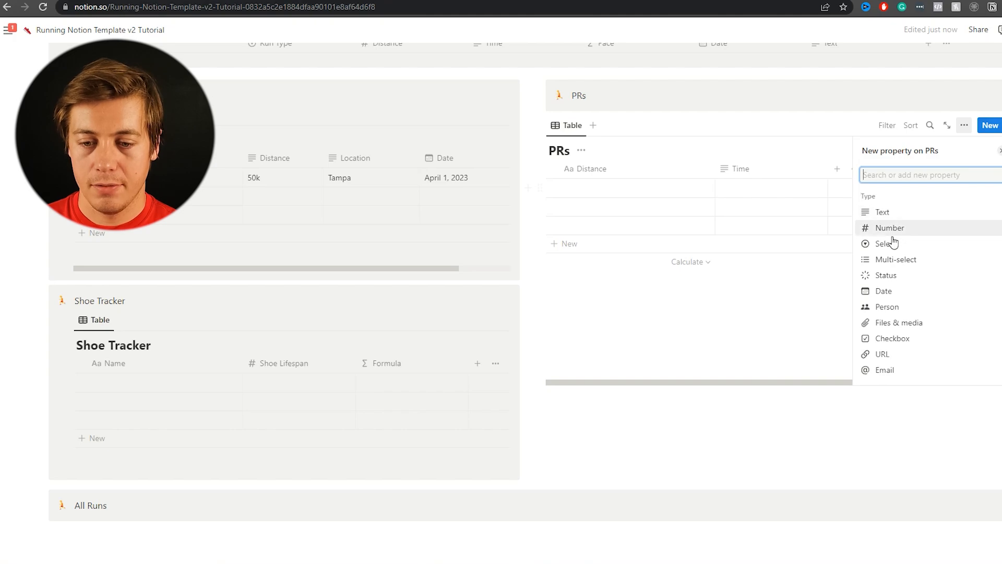
type("form")
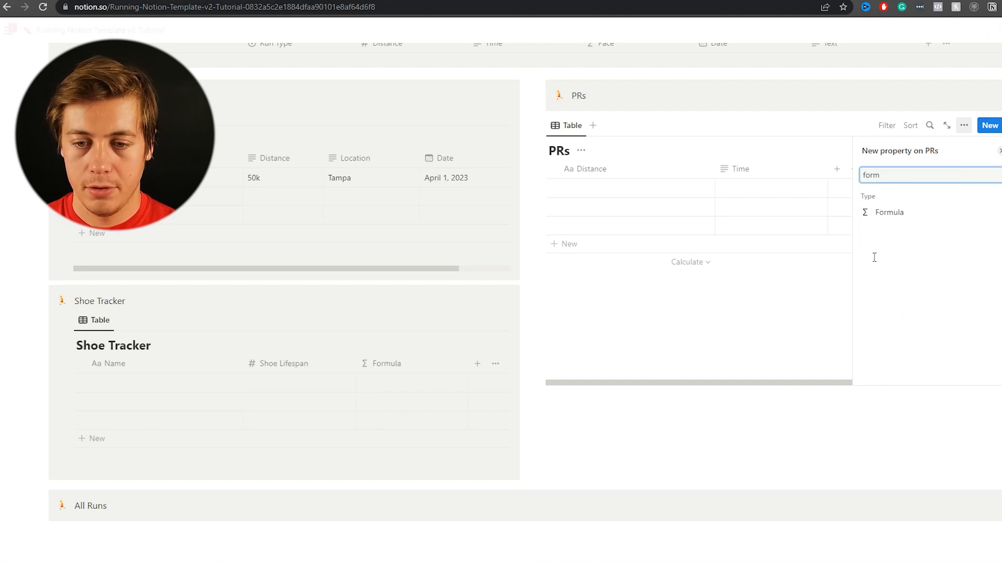
left_click(898, 211)
type("Pace")
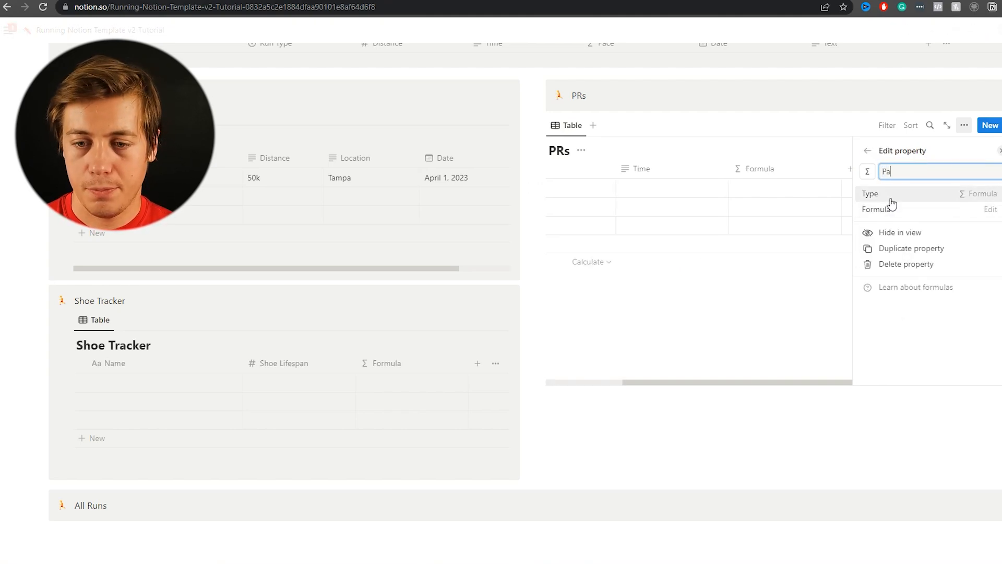
left_click(821, 141)
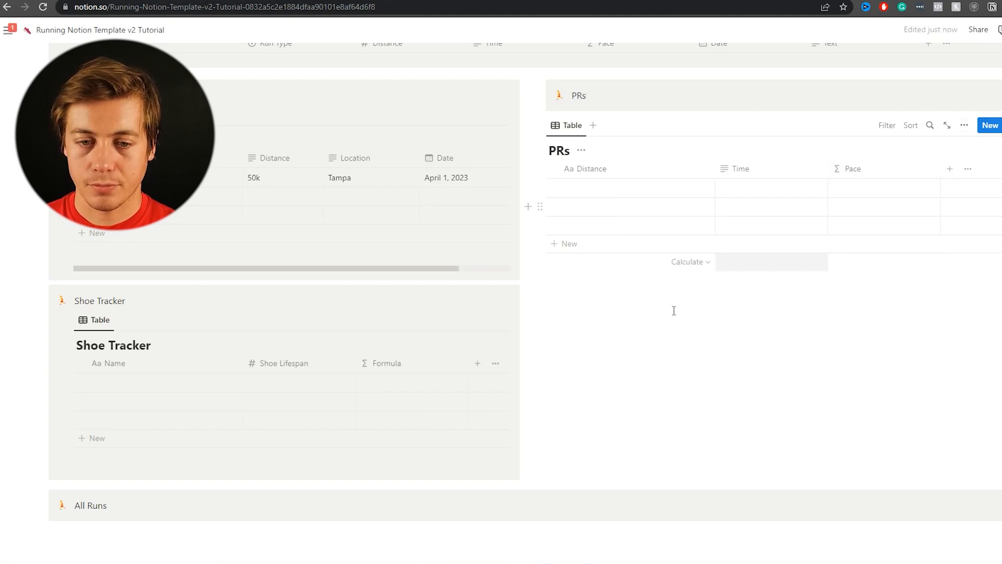
Step: Enter 0.25 Mile, 0.50 Mile, 1.00 Mile and 2.00 Mile as the first four Distance entries of the PRs database
left_click(635, 193)
type("0.25 Mile")
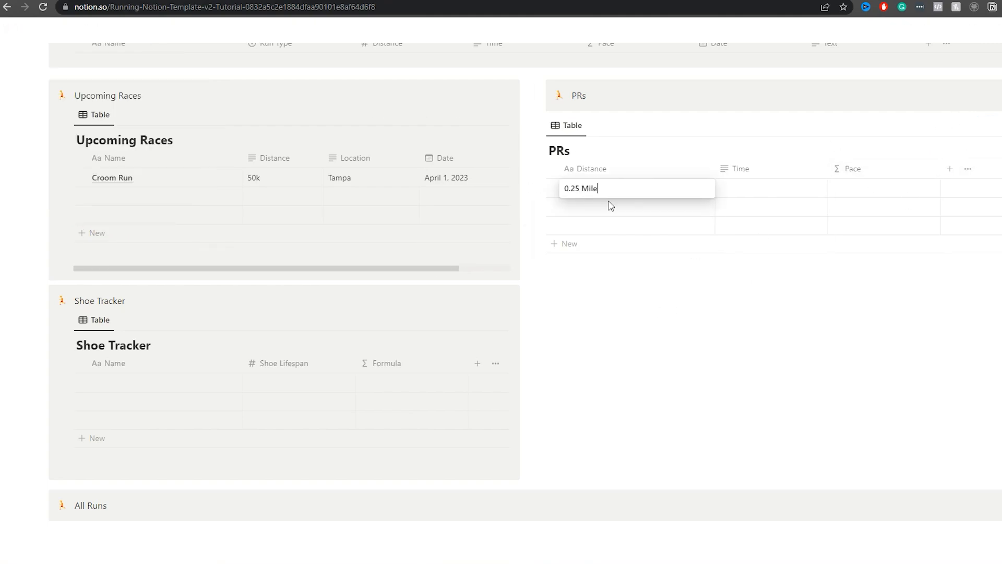
left_click(609, 205)
type("0.50 Mile")
key("Return")
left_click(583, 228)
type("1.00 Mile")
key("Return")
left_click(606, 246)
type("2.00 Mile")
key("Return")
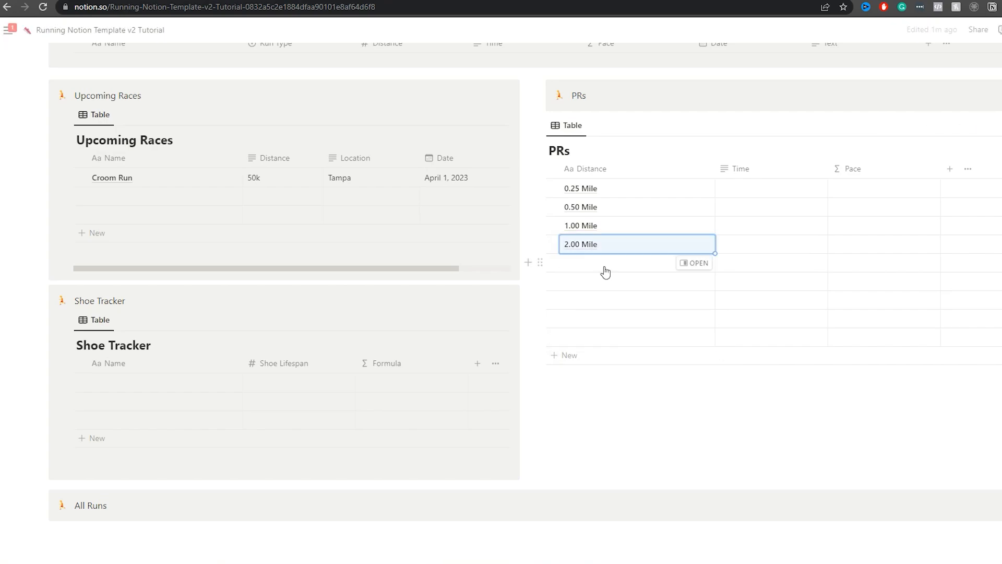
Step: Enter the PRs distances 3.11 Mile (5k) and 6.21 Mile (10k), and add four more empty rows to the database
left_click(604, 267)
type("3.11 Mile (5k)")
left_click(596, 284)
type("6.21 Mile (10k)")
left_click(577, 358)
left_click(581, 380)
left_click(580, 393)
left_click(580, 412)
Step: Enter 13.1 Mile (Half Marathon) and 26.2 Mile (Full Marathon) as the following two PRs distances
left_click(585, 304)
type("13.1 Mile (Half Marathon)")
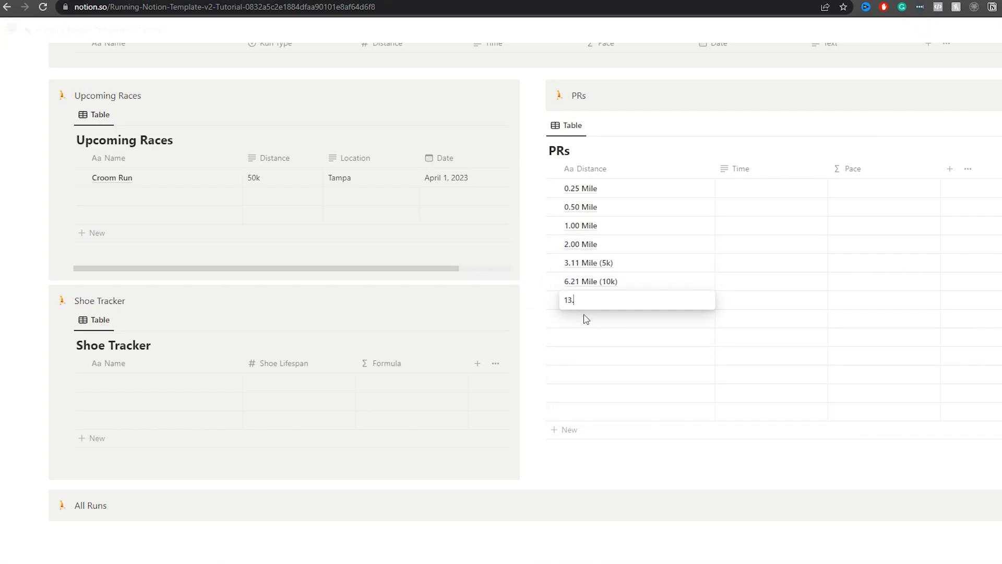
key("Return")
left_click(588, 321)
type("26.2 Mile (Full Marathon)")
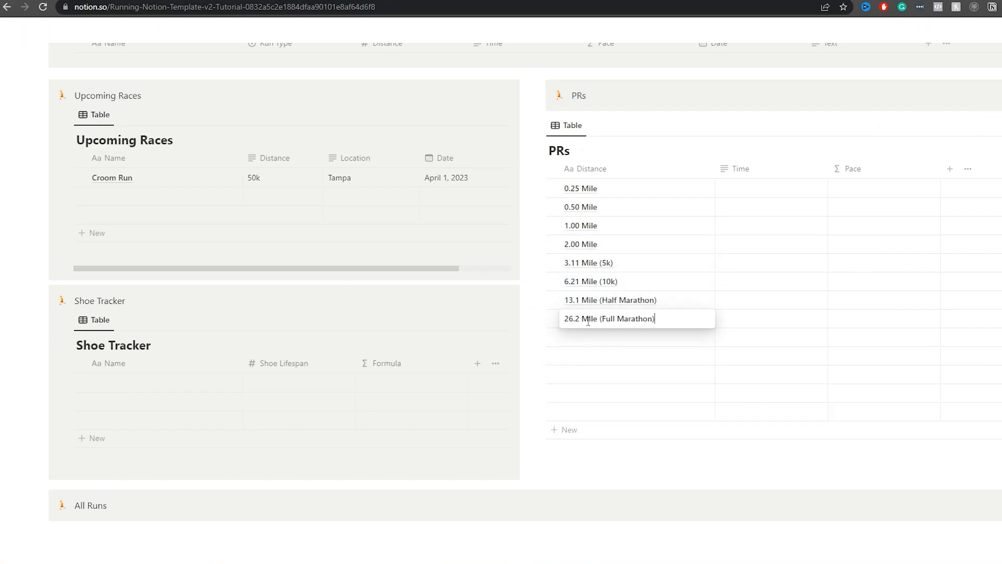
Step: Enter the PRs distances 31.1 Mile (50k), 50.0 Mile, 62.2 Mile (100k) and 100 Miles in the following rows
left_click(588, 336)
type("31.1 Mile (50k)")
left_click(587, 355)
type("50.0 Mile")
left_click(604, 374)
type("62.2 Mile (100k)")
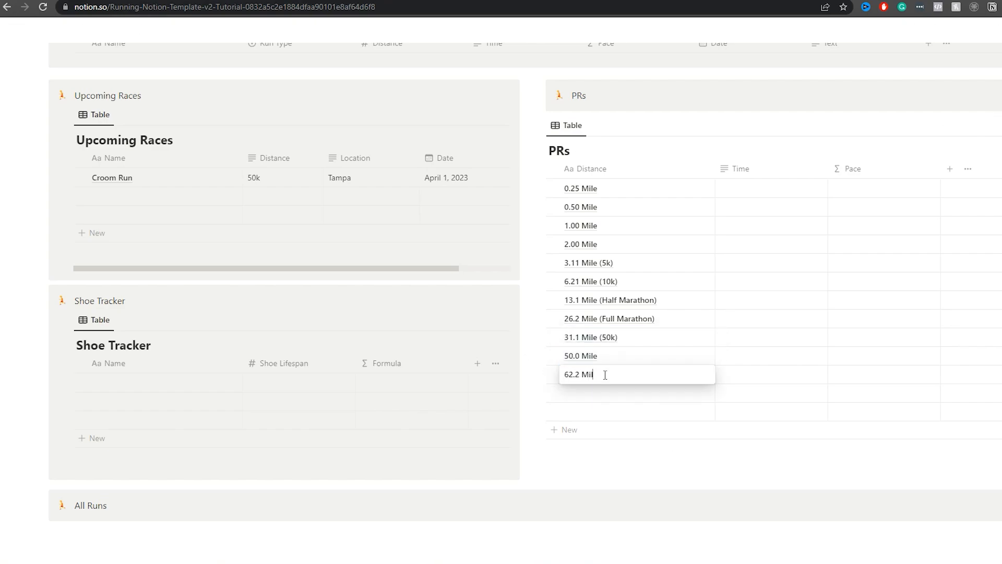
left_click(597, 393)
type("100 Miles")
Step: Change "Mile" to "Miles" in the PRs distances 2.00, 3.11, 6.21, 13.1, 26.2 and 31.1
left_click(602, 245)
type("s")
left_click(598, 263)
type("s")
left_click(598, 283)
type("s")
left_click(598, 301)
type("s")
left_click(598, 320)
type("s")
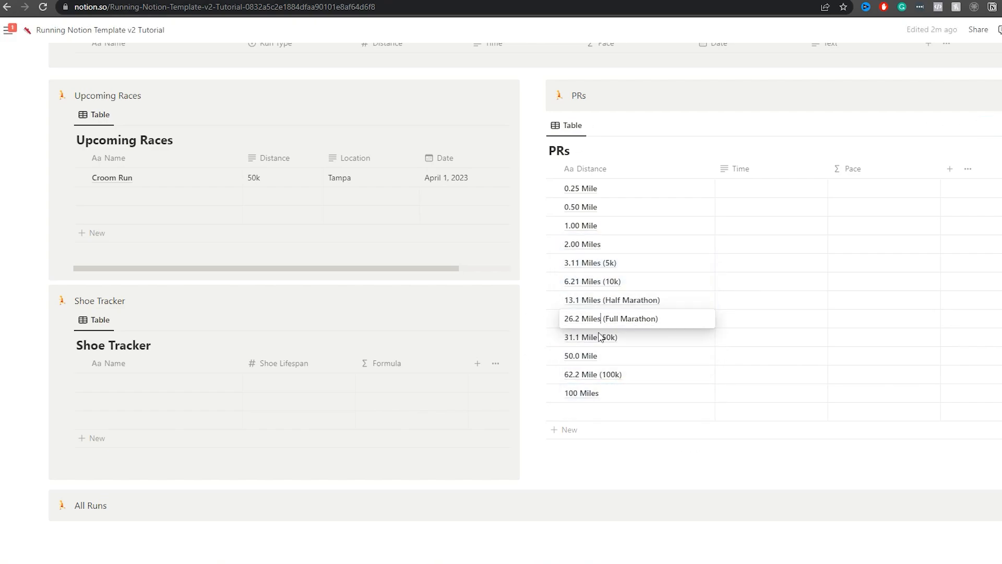
left_click(599, 338)
type("s")
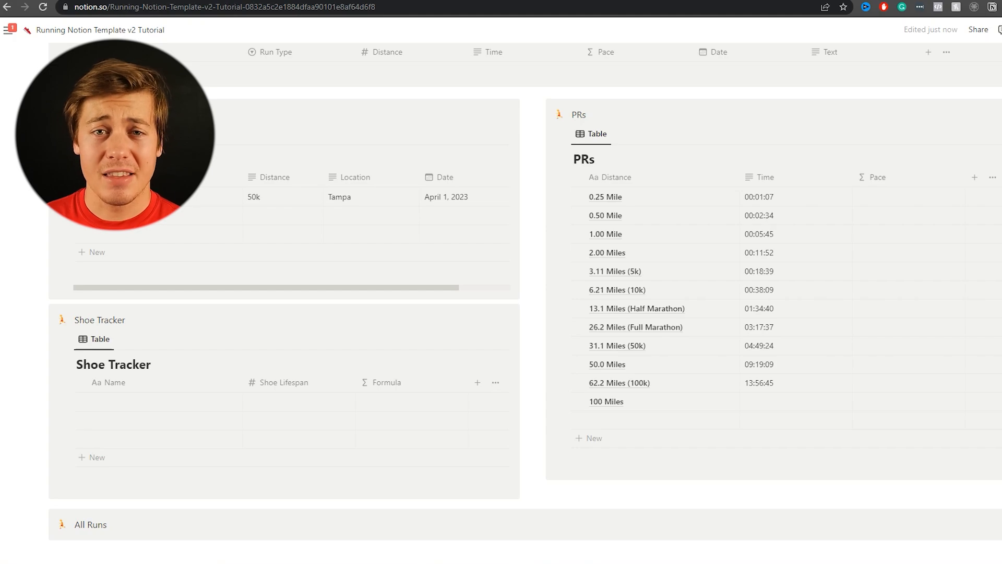
Step: Set the PRs Pace formula to convert Time slices to seconds, divide by slice(prop("Distance"), 0, 4), and format floored minutes, ":" and rounded seconds % 60
left_click(880, 200)
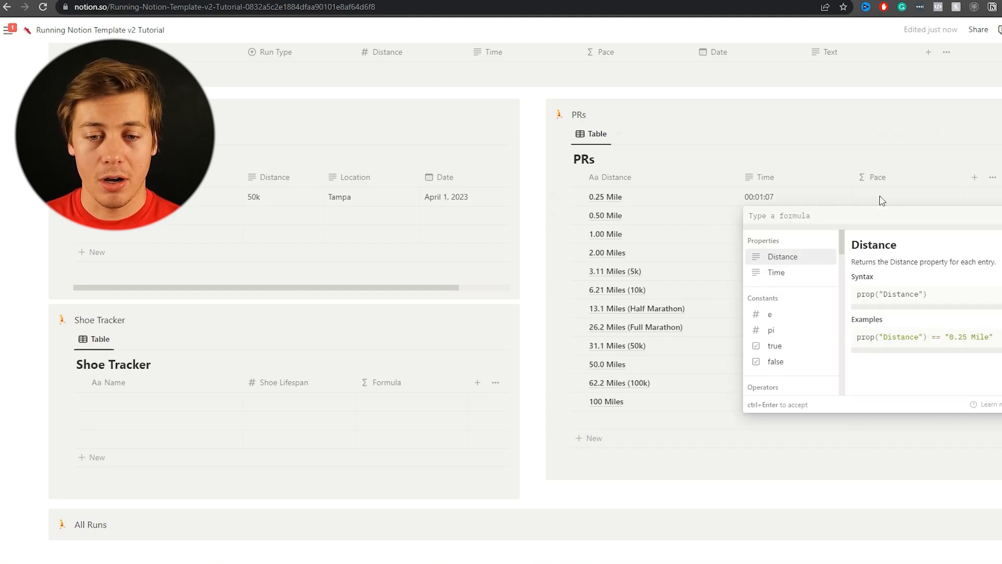
type("format(floor((toNumber(slice(prop(\"Time\"), 6, 9)) + toNumber(slice(prop(\"Time\"), 3, 6)) * 60 + toNumber(slice(prop(\"Time\"), 0, 3)) * 3600) / toNumber(slice(prop(\"Distance\"), 0, 4)) / 60)) + \":\" + format(round((toNumber(slice(prop(\"Time\"), 6, 9)) + toNumber(slice(prop(\"Time\"), 3, 6)) * 60 + toNumber(slice(prop(\"Time\"), 0, 3)) * 3600) / toNumber(slice(prop(\"Distance\"), 0, 4))) % 60)")
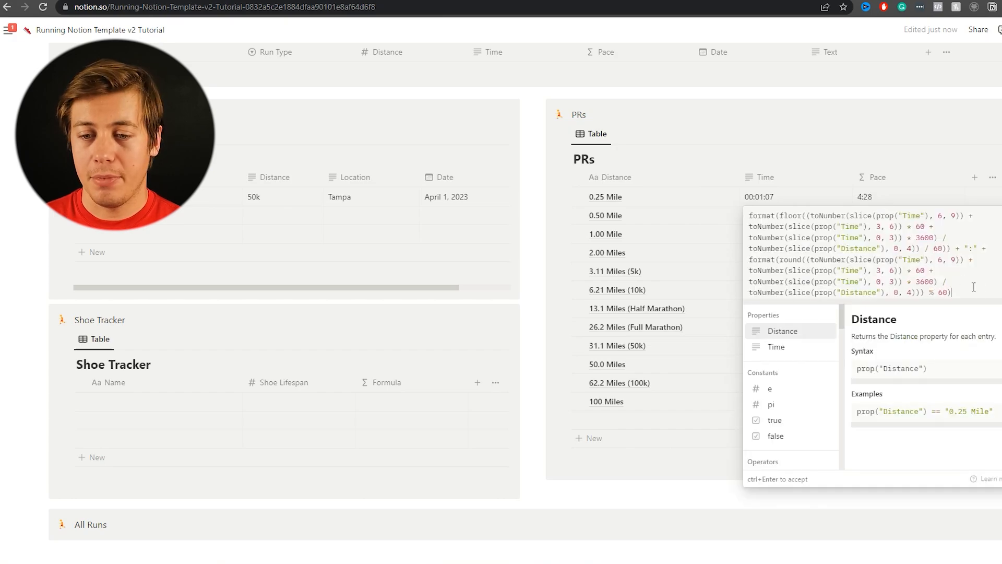
key("ctrl+Return")
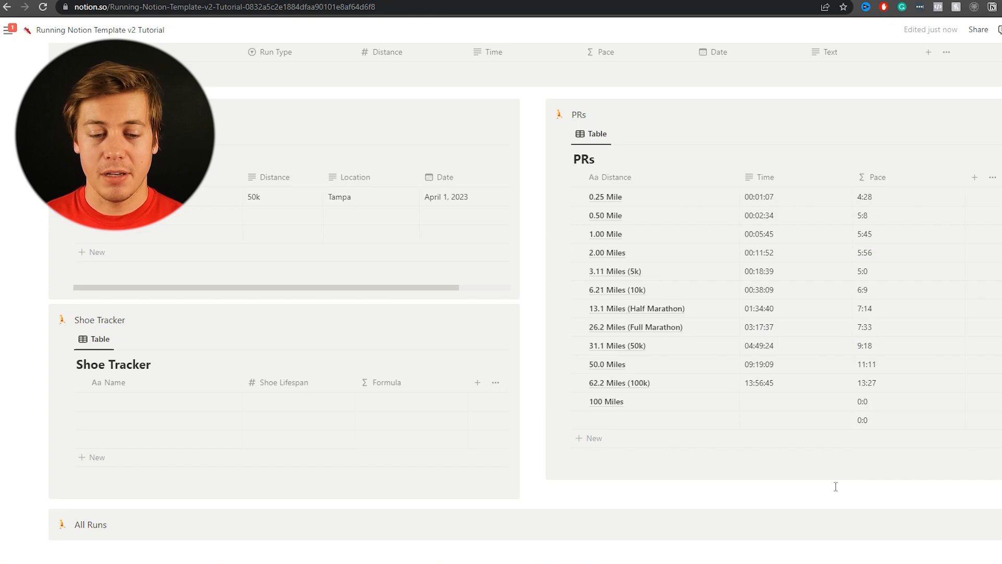
Step: Delete the empty last row of the PRs database
left_click(565, 419)
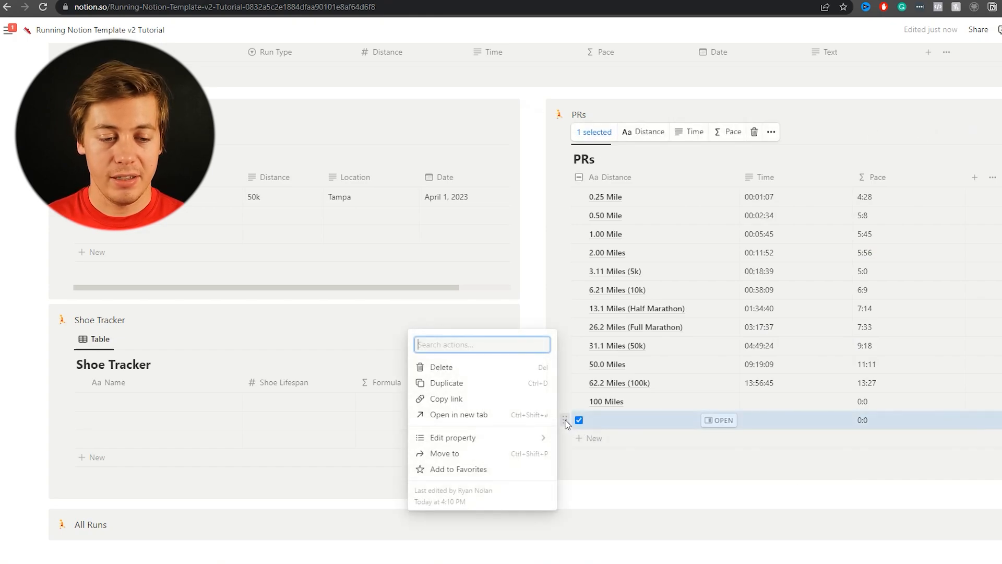
left_click(481, 369)
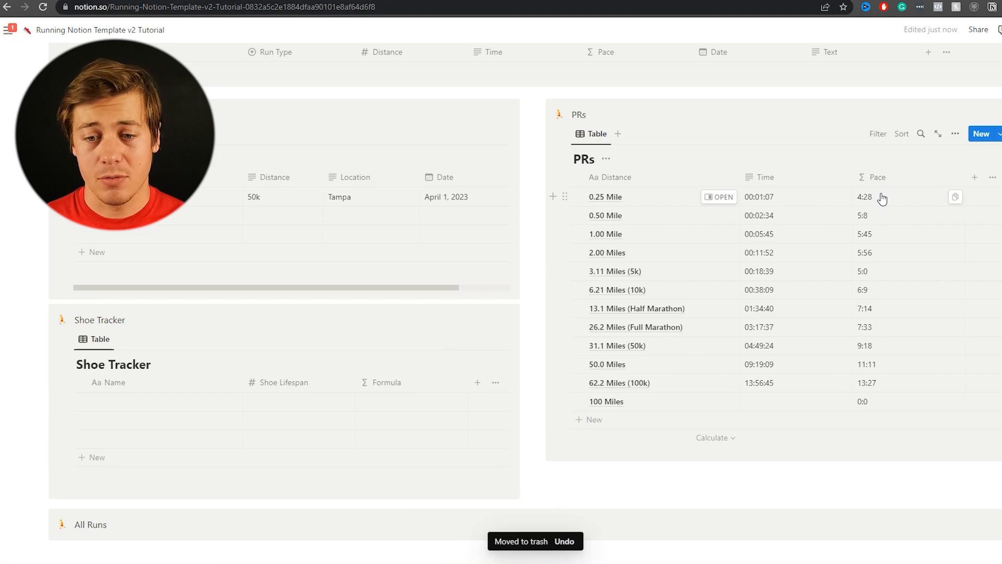
Step: Examine the opening of the PRs Pace formula: format, floor and the 6, 9 slice of Time
left_click(882, 199)
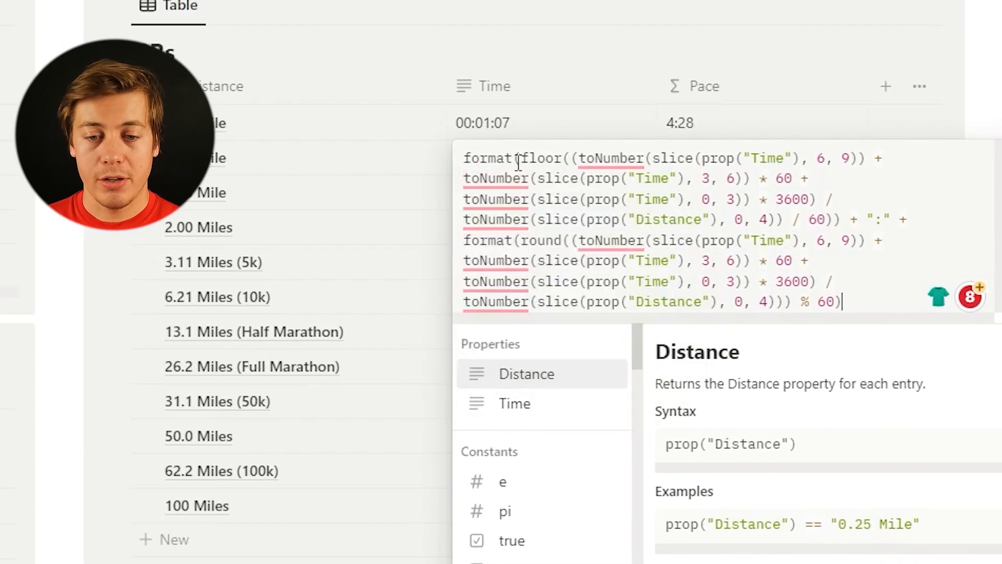
left_click_drag(520, 162, 463, 161)
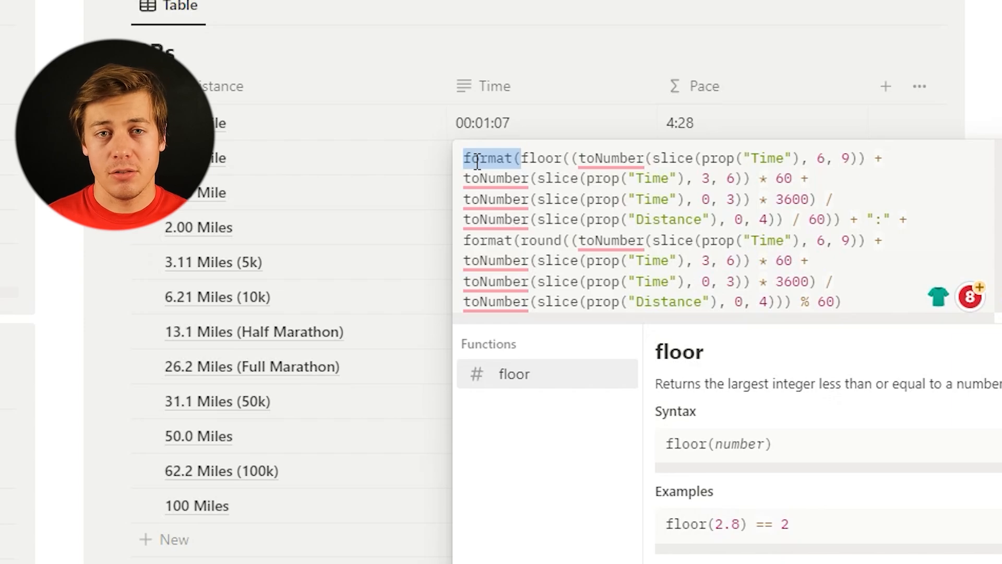
double_click(548, 166)
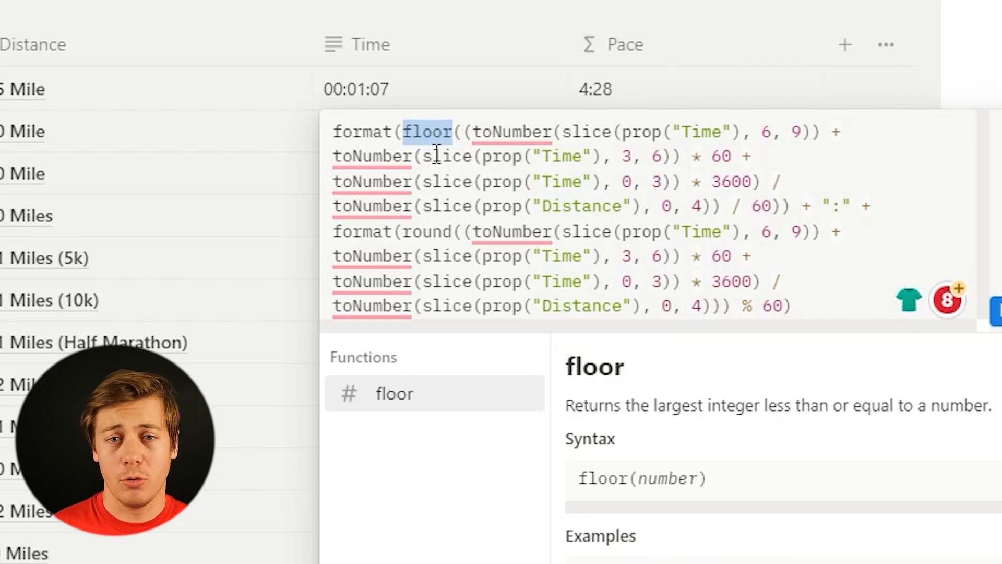
mouse_move(495, 131)
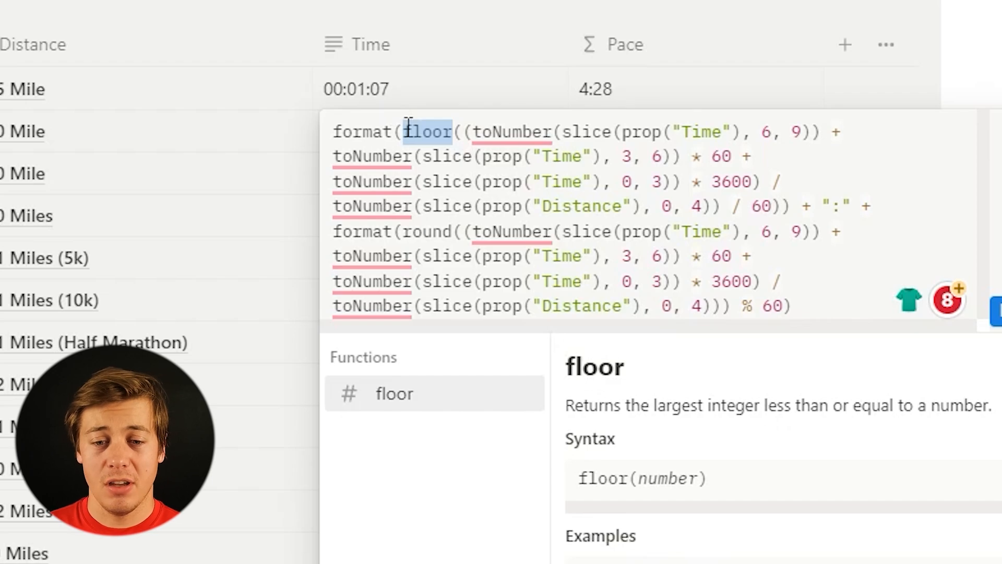
double_click(766, 133)
left_click(801, 134)
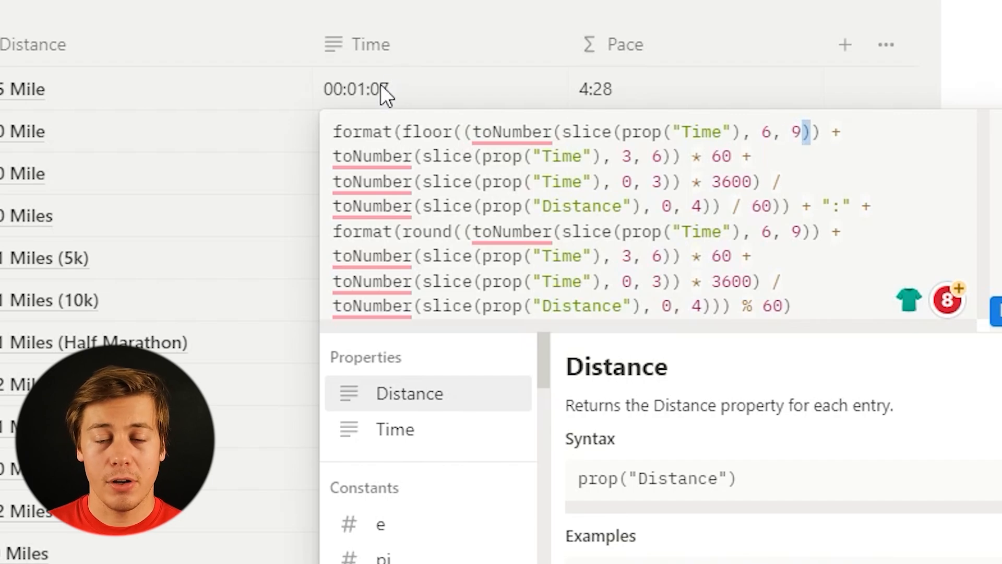
left_click(472, 2)
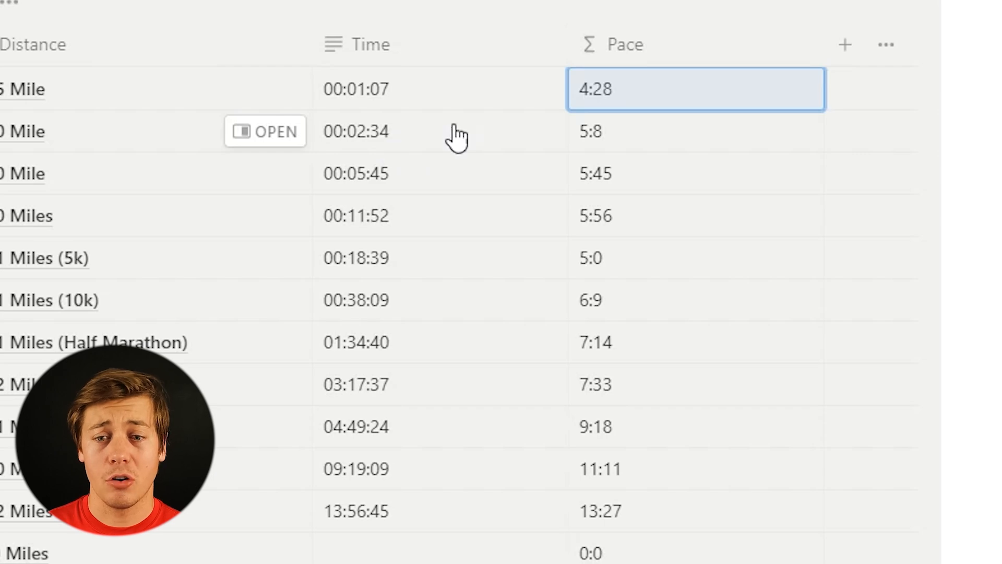
Step: Examine how the Pace formula sums seconds, minutes times 60 and hours times 3600 before the division
left_click(655, 104)
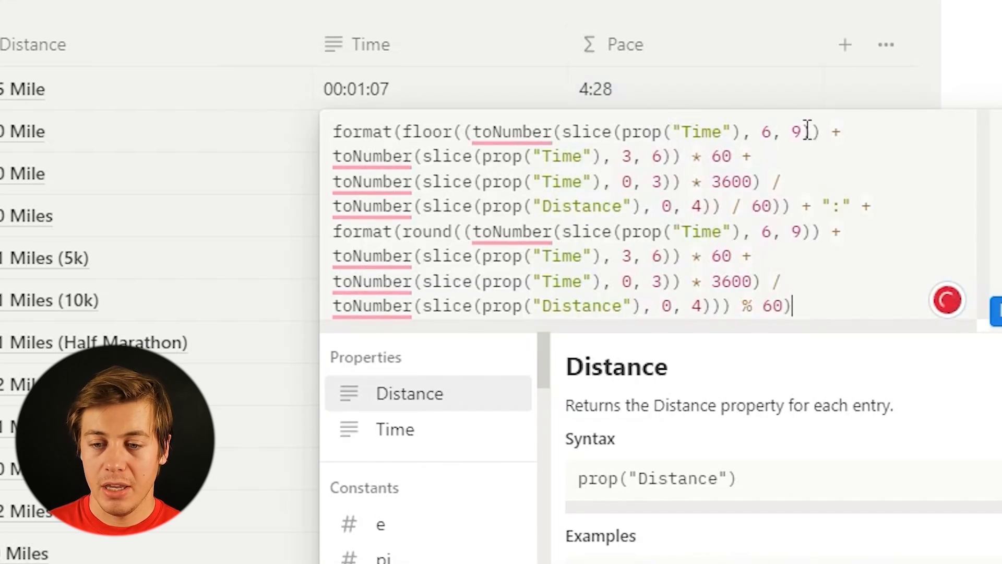
left_click_drag(830, 132, 345, 132)
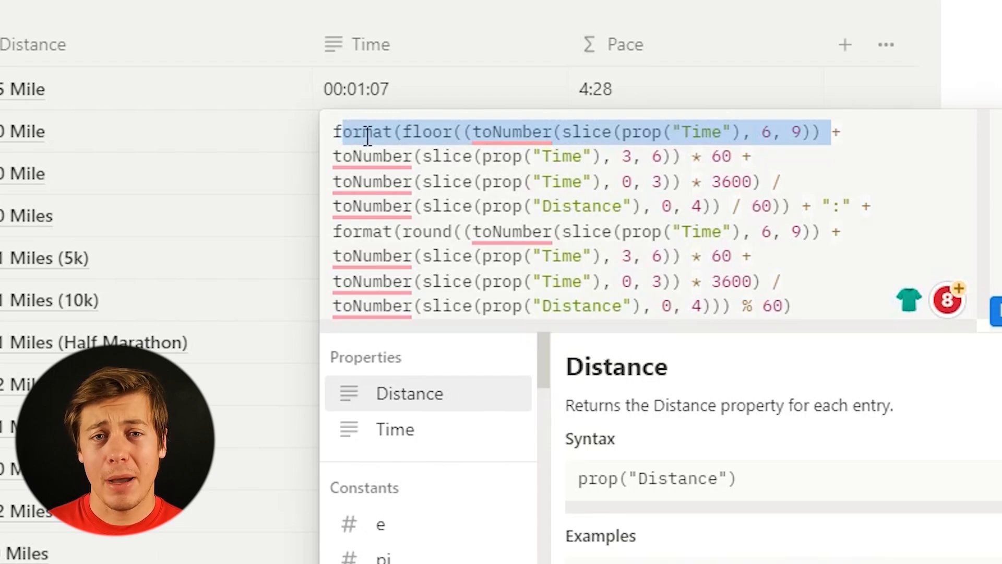
left_click_drag(891, 136, 833, 133)
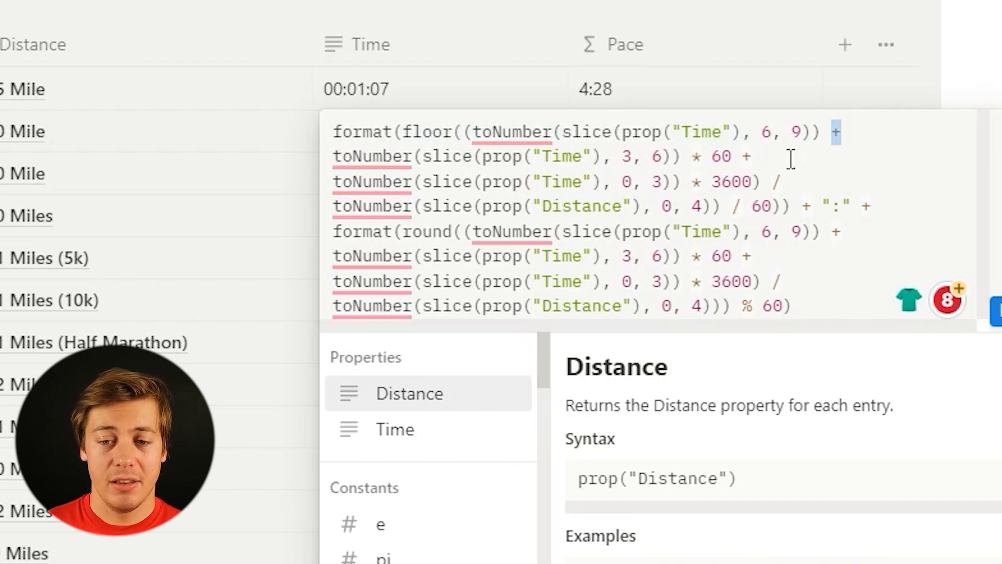
left_click_drag(732, 155, 709, 152)
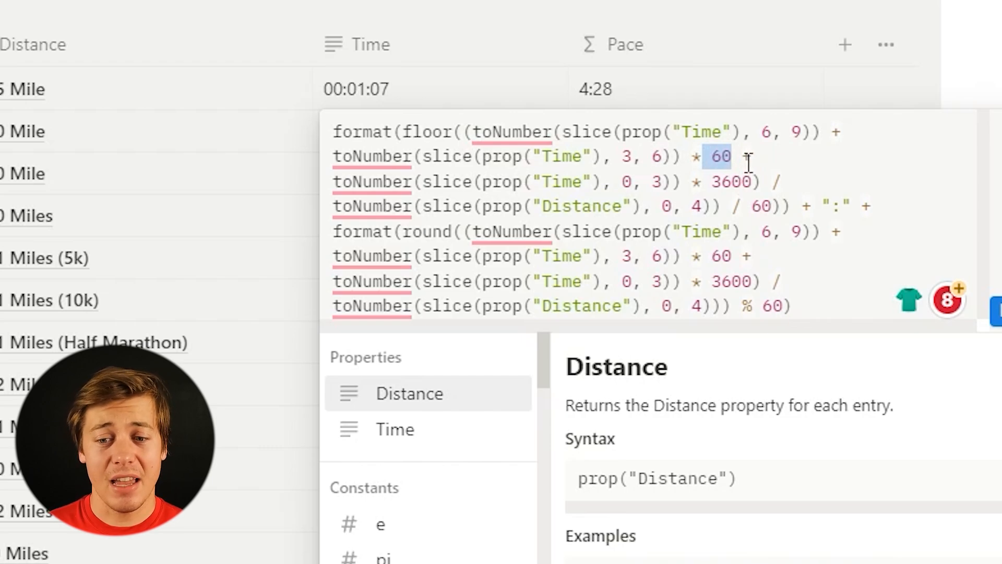
left_click(742, 156)
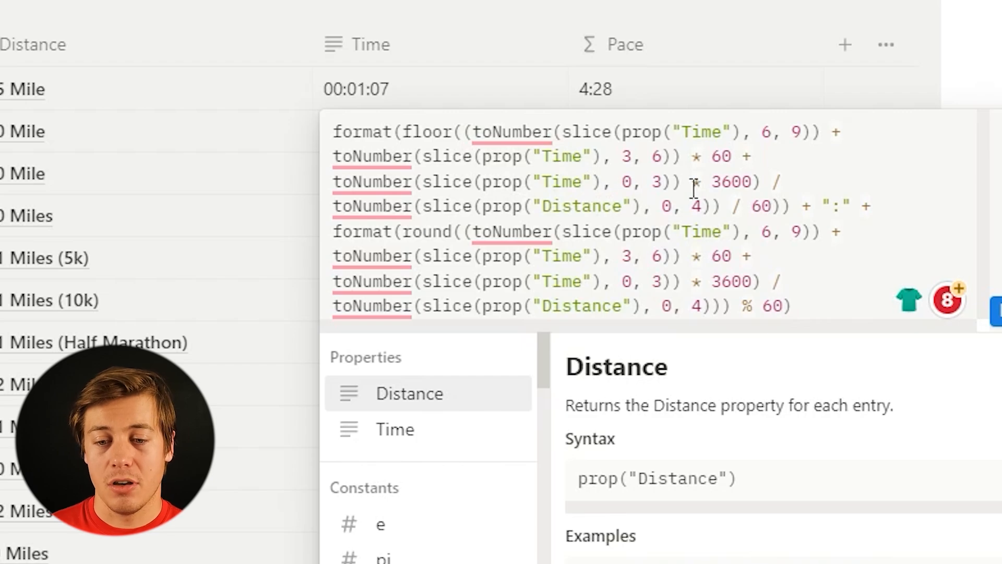
double_click(728, 183)
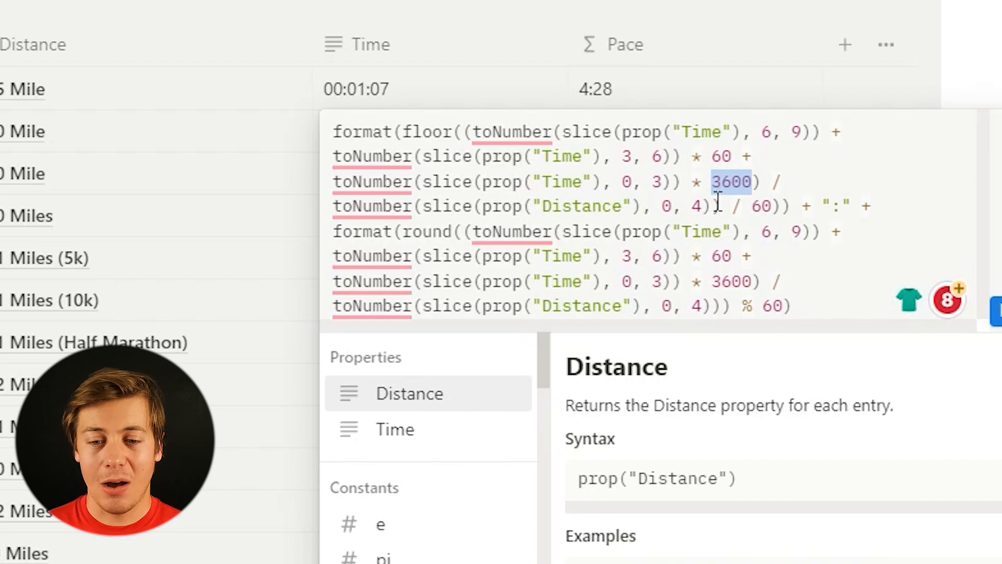
left_click_drag(785, 175, 767, 181)
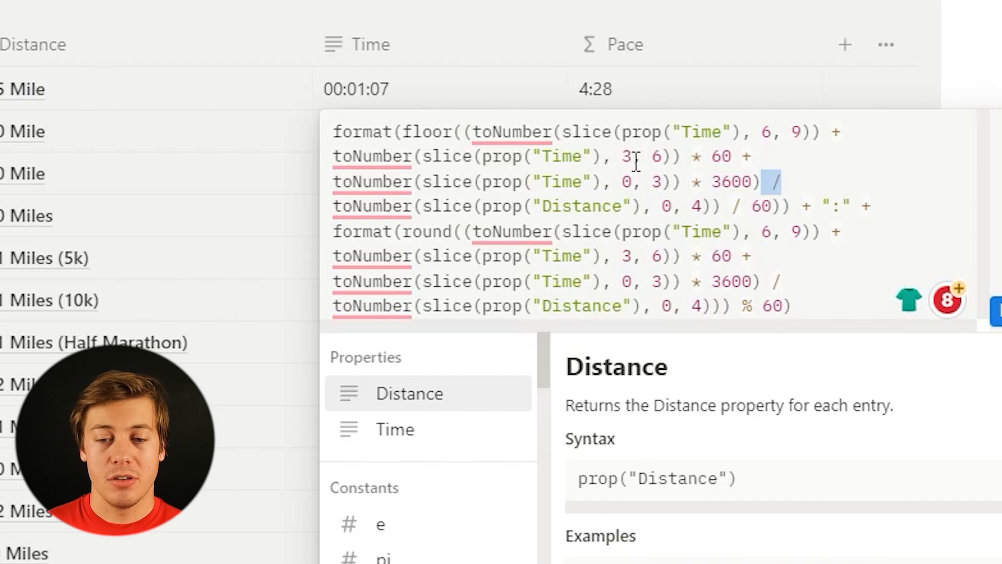
Step: Examine the Pace formula's Distance slice 0, 4, the division by 60 and the joining of the minutes part to ":"
left_click(667, 207)
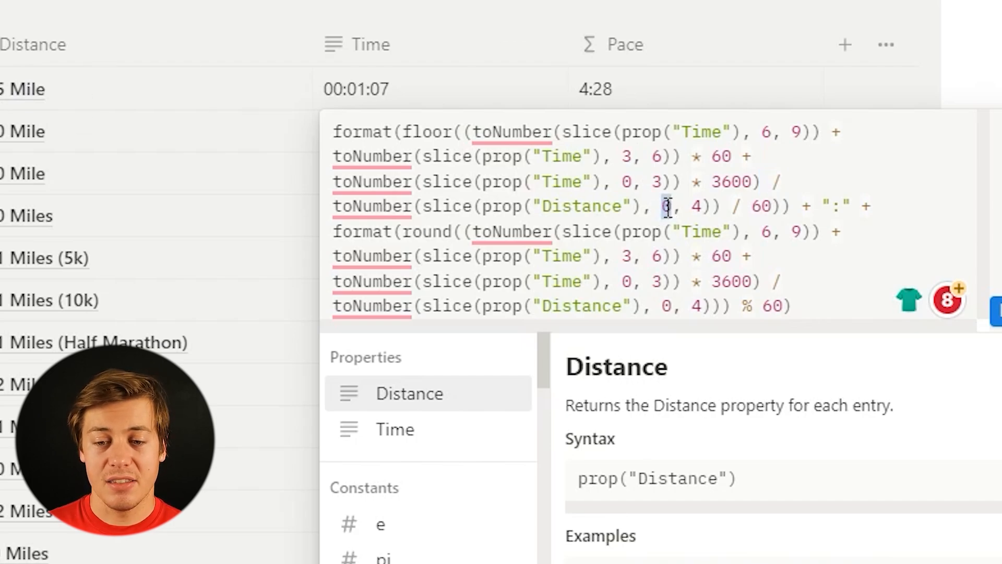
left_click(704, 207)
double_click(702, 207)
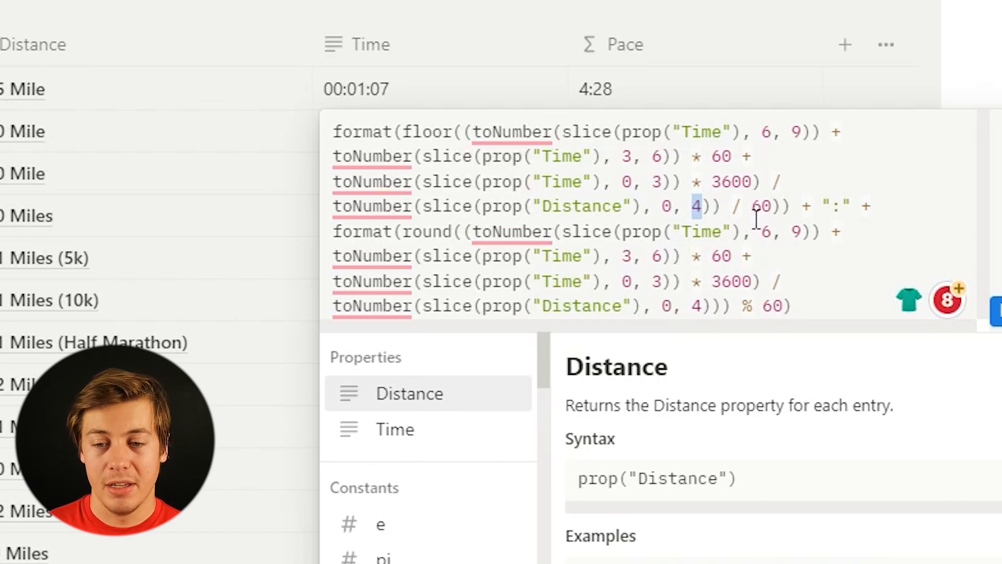
left_click(727, 207)
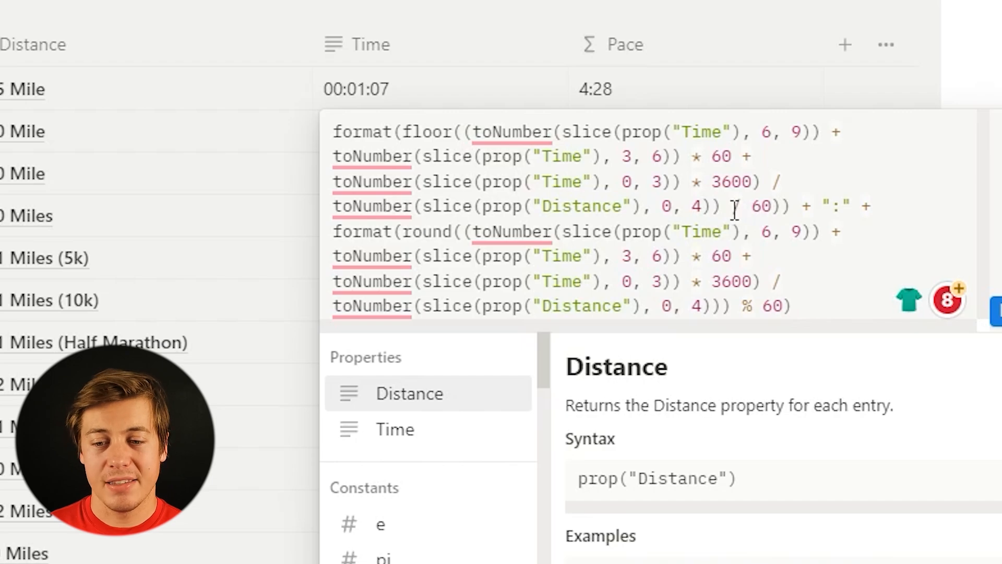
left_click_drag(731, 207, 308, 128)
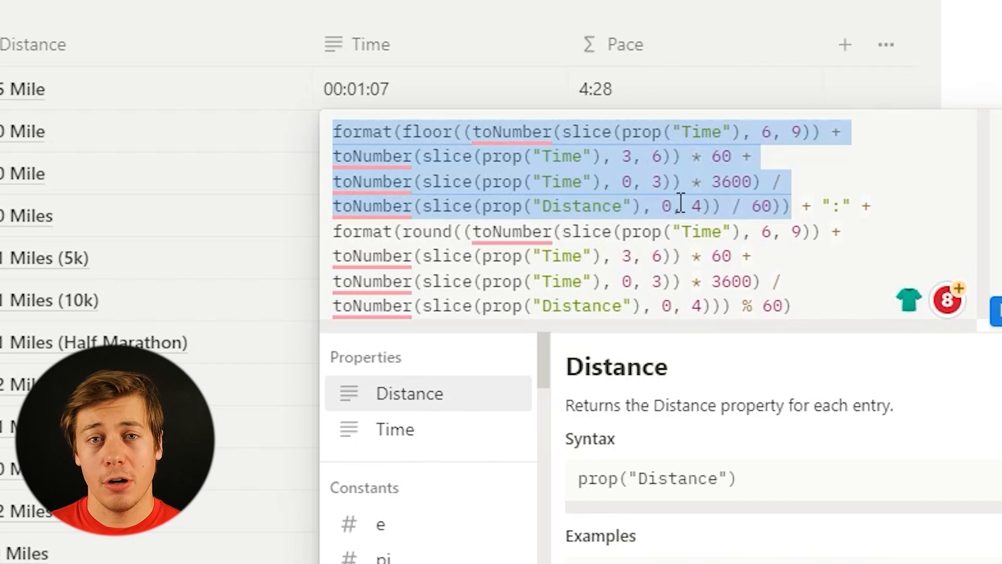
double_click(806, 207)
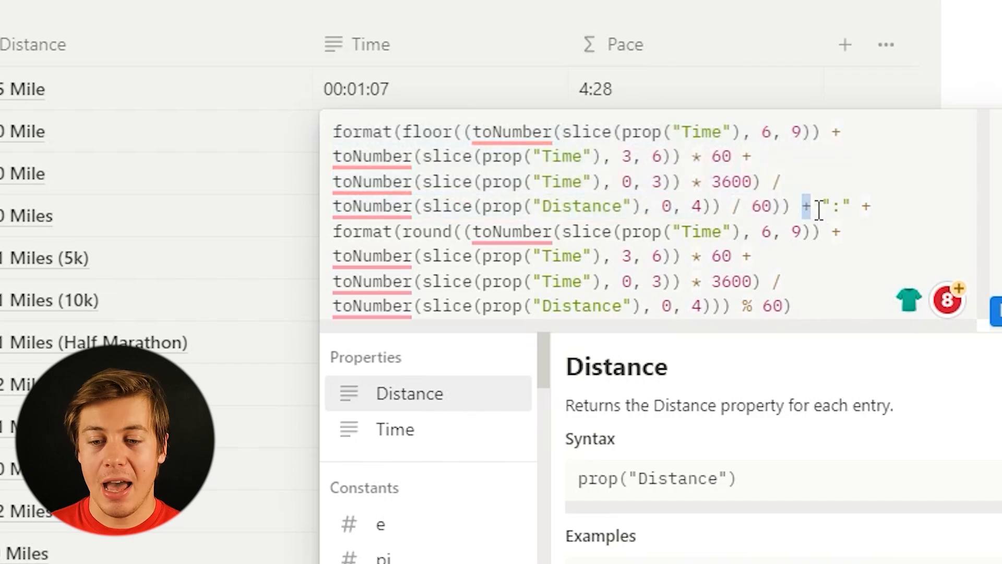
Step: Examine the seconds part of the Pace formula with round and % 60, and look up the modulo operator in the formula reference
left_click(442, 233)
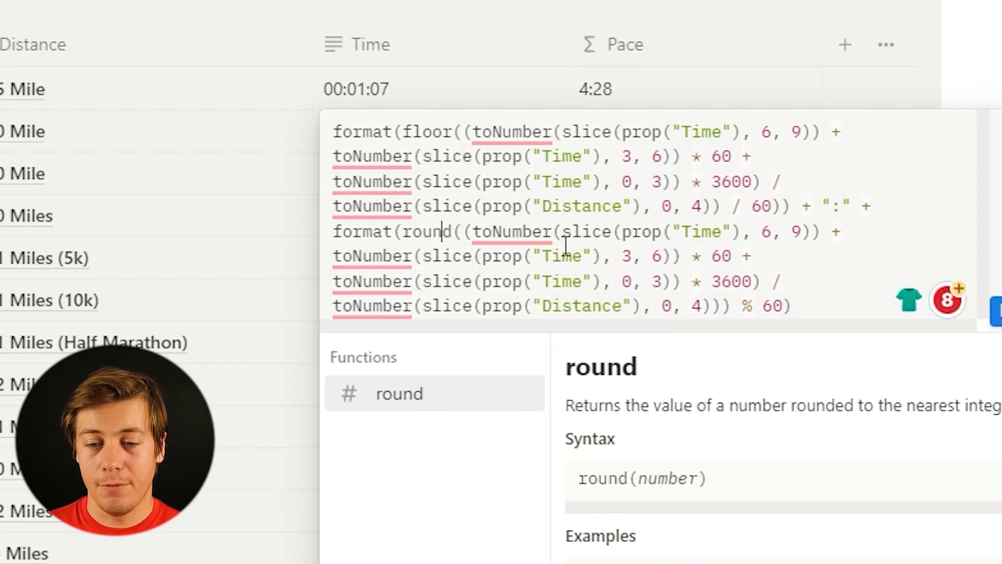
left_click(796, 292)
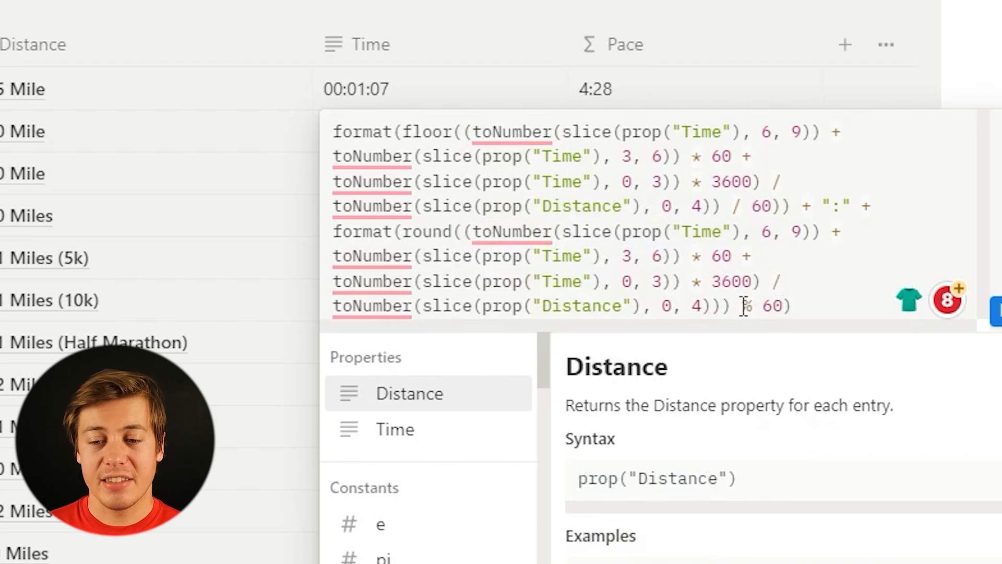
left_click_drag(752, 207, 734, 206)
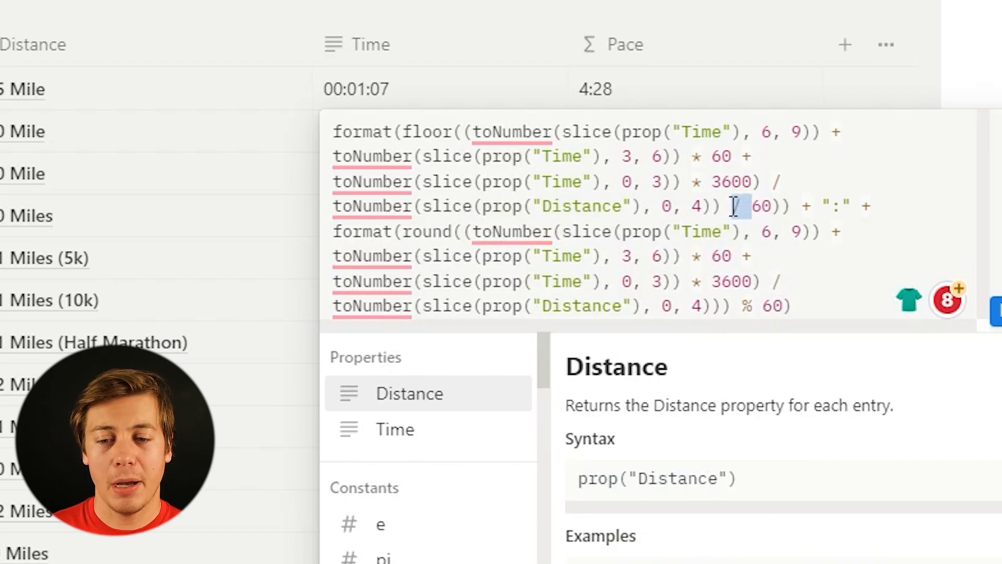
left_click(735, 307)
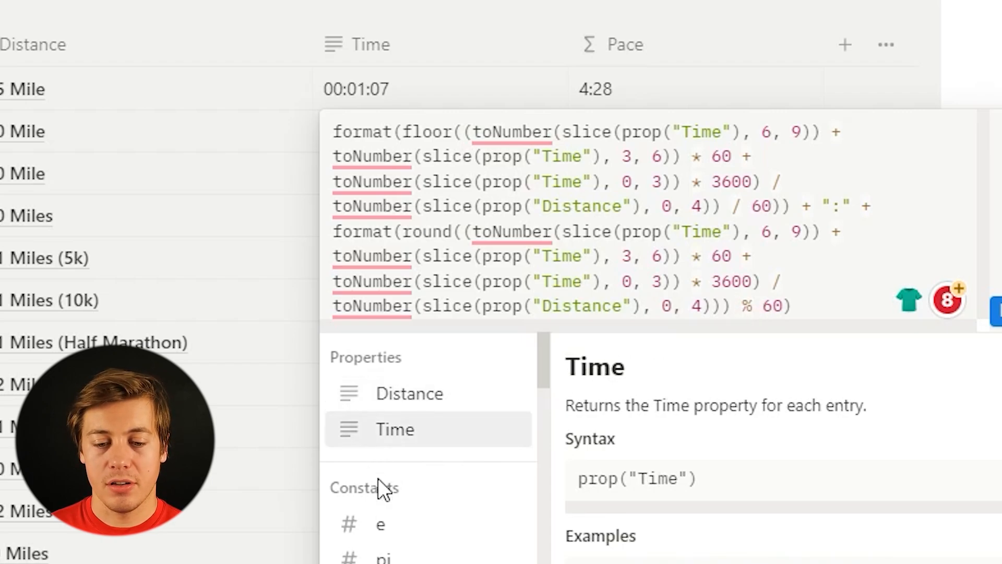
scroll(380, 481, "down", 5)
scroll(423, 503, "down", 3)
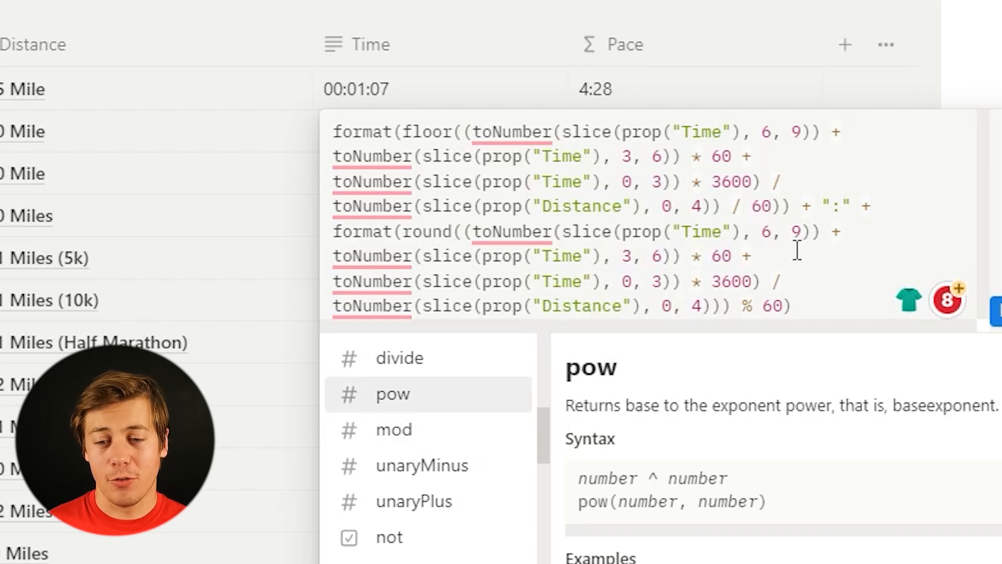
Step: Review the complete Pace formula of the PRs table from format to % 60, close it, and check the 0.25 Mile pace
left_click_drag(804, 306, 329, 140)
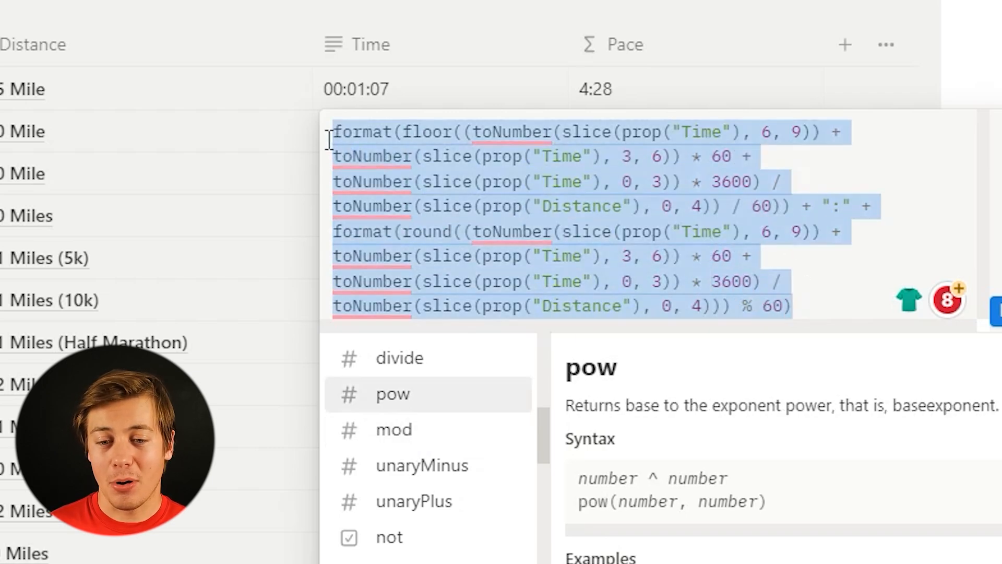
mouse_move(348, 157)
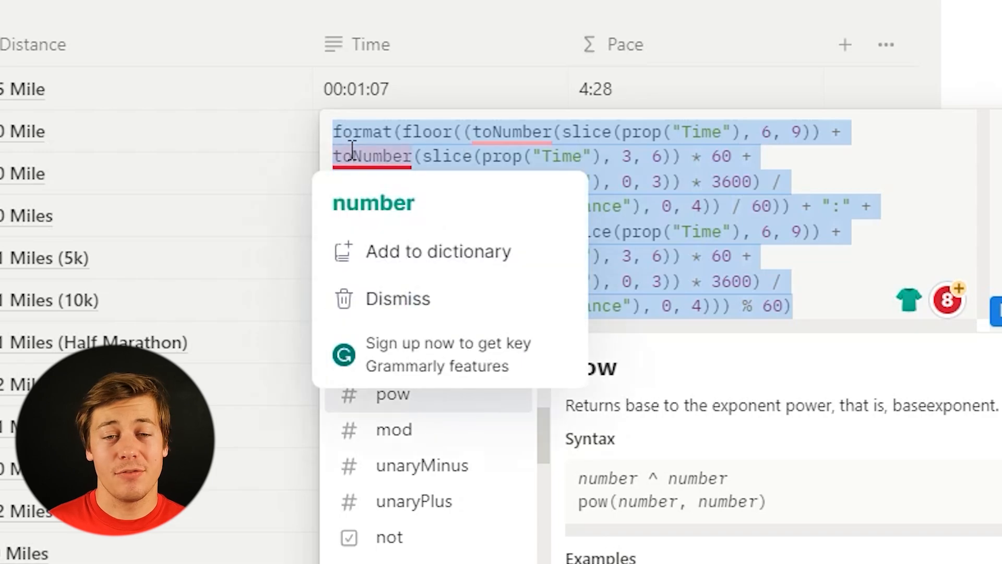
left_click(703, 188)
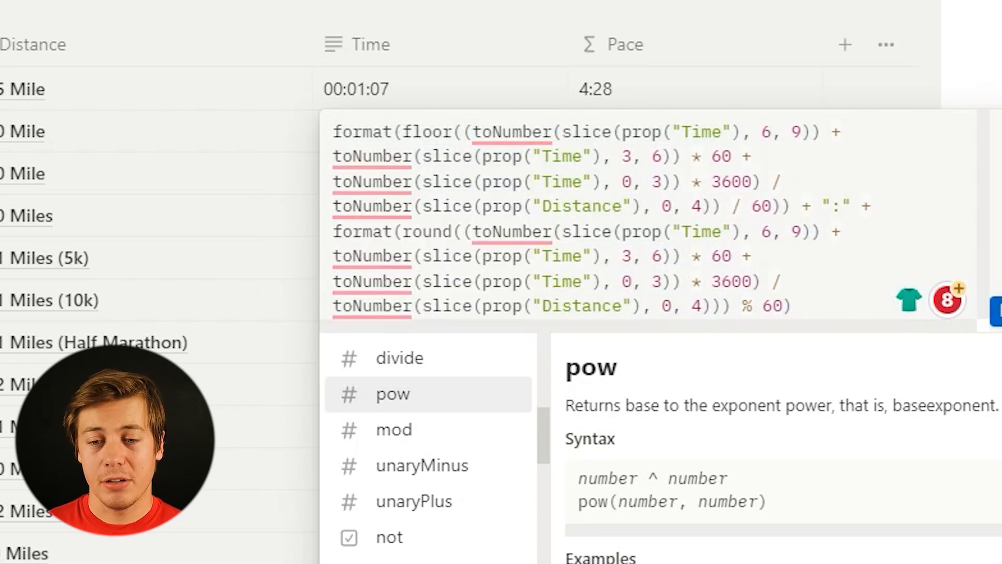
left_click(996, 312)
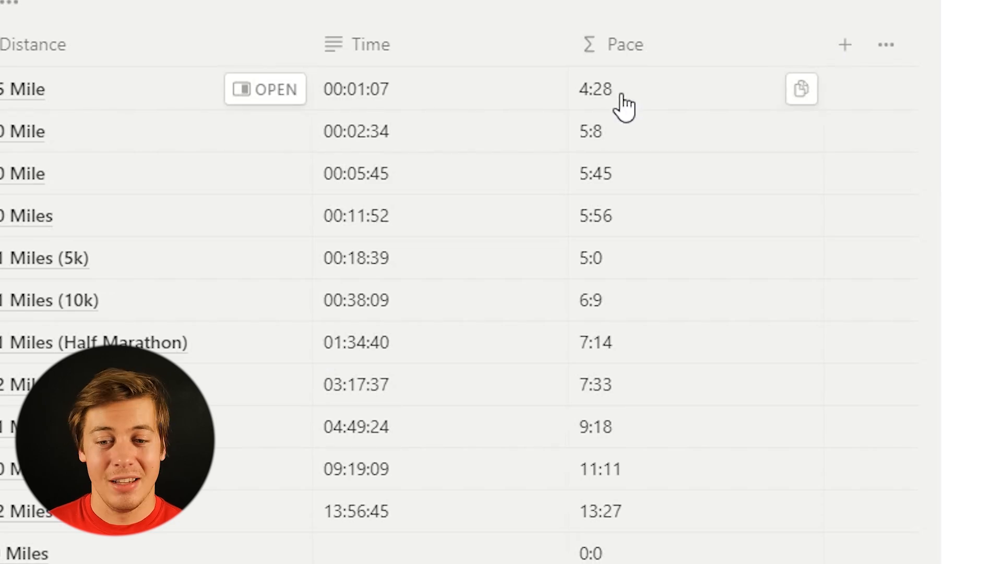
left_click(622, 96)
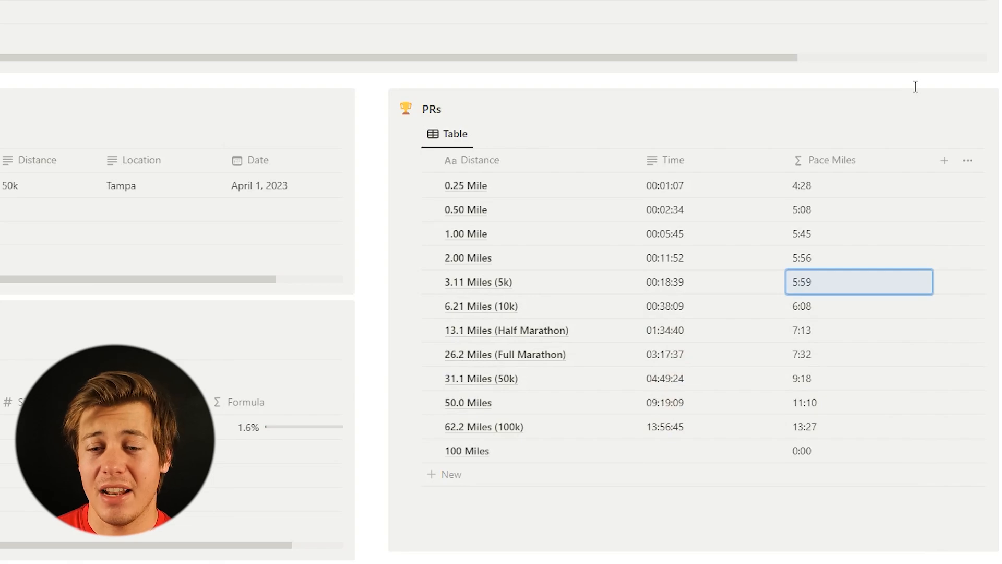
Step: Examine the Pace Miles formula in the other PRs table, where floor, slice and length pad the seconds with "0"
left_click(832, 292)
key("Escape")
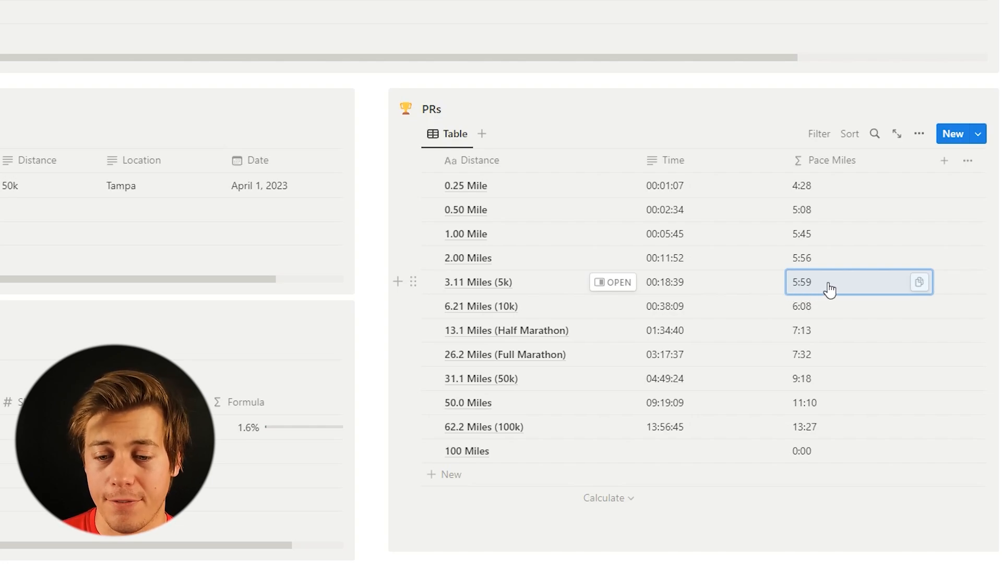
left_click(828, 285)
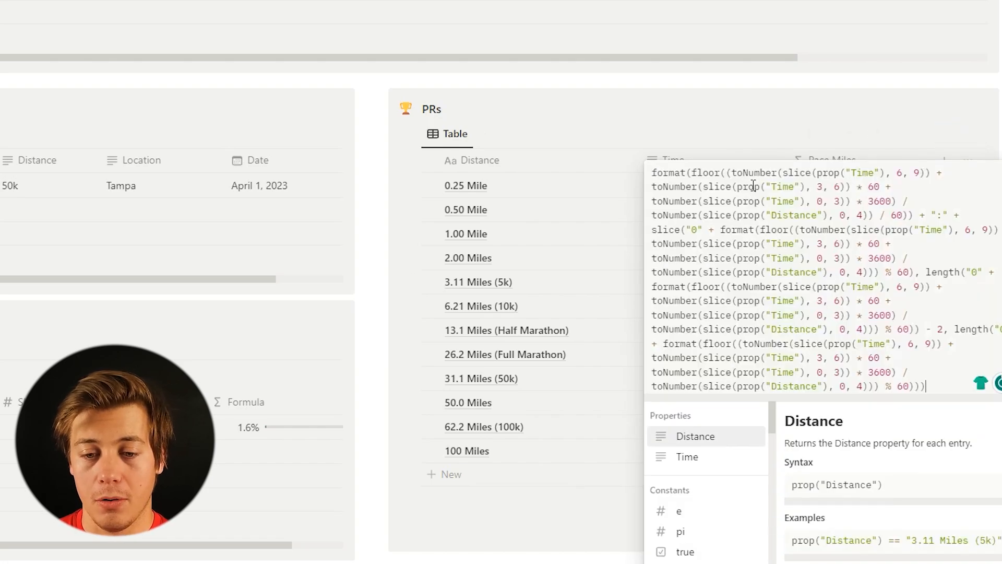
double_click(777, 224)
left_click(786, 281)
double_click(786, 281)
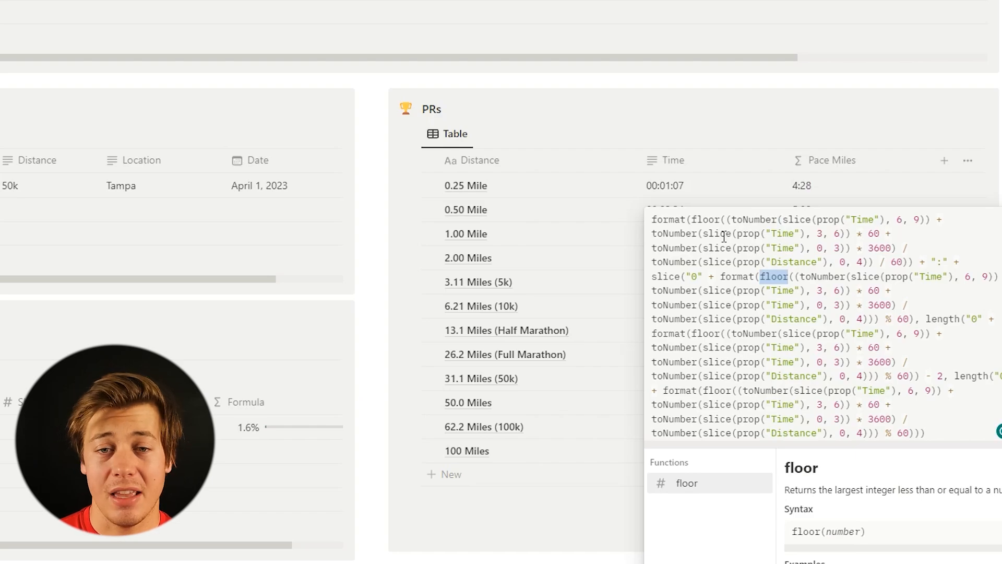
left_click(928, 91)
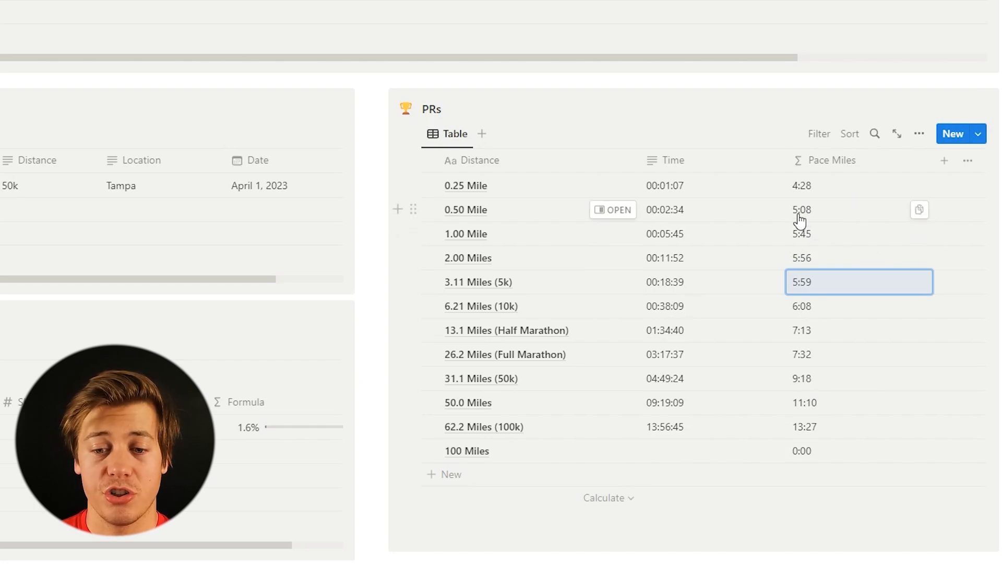
left_click(823, 317)
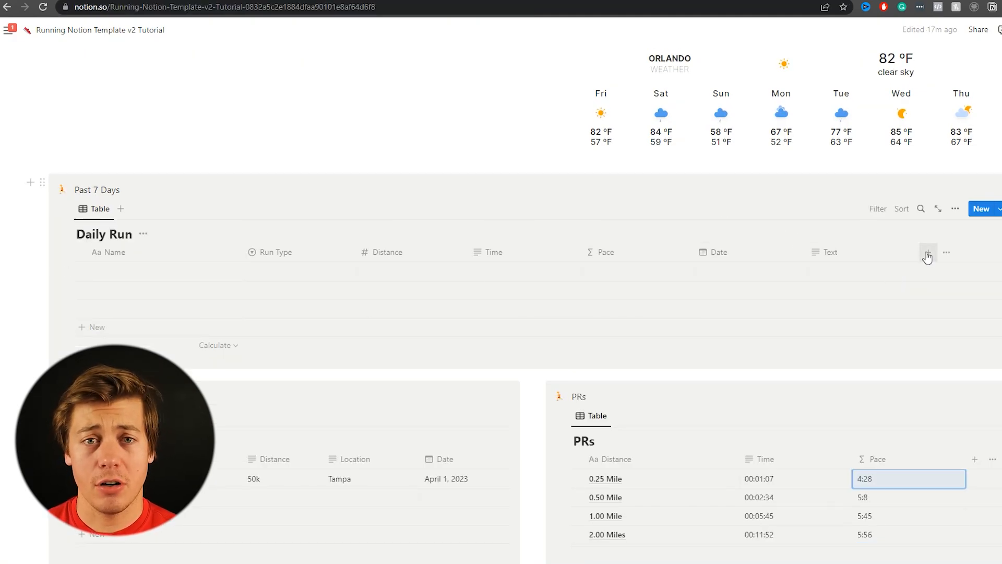
Step: Start adding a new property to the Daily Run database
scroll(421, 360, "down", 4)
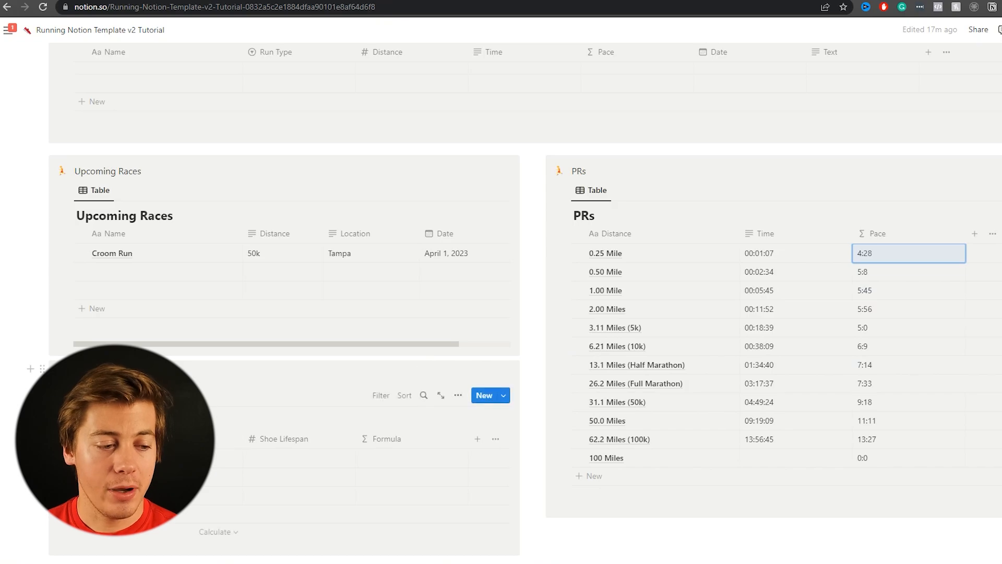
scroll(928, 200, "up", 3)
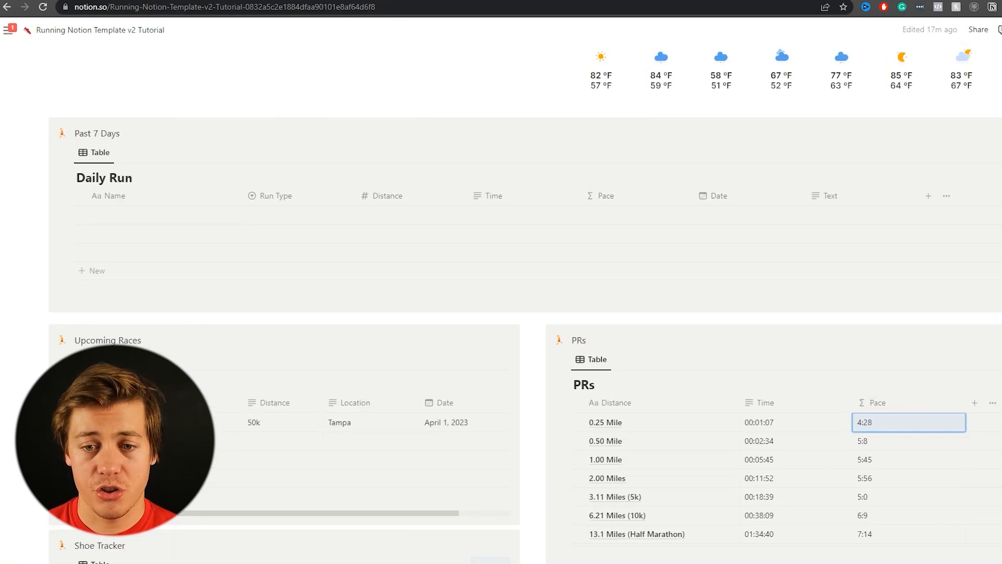
left_click(928, 199)
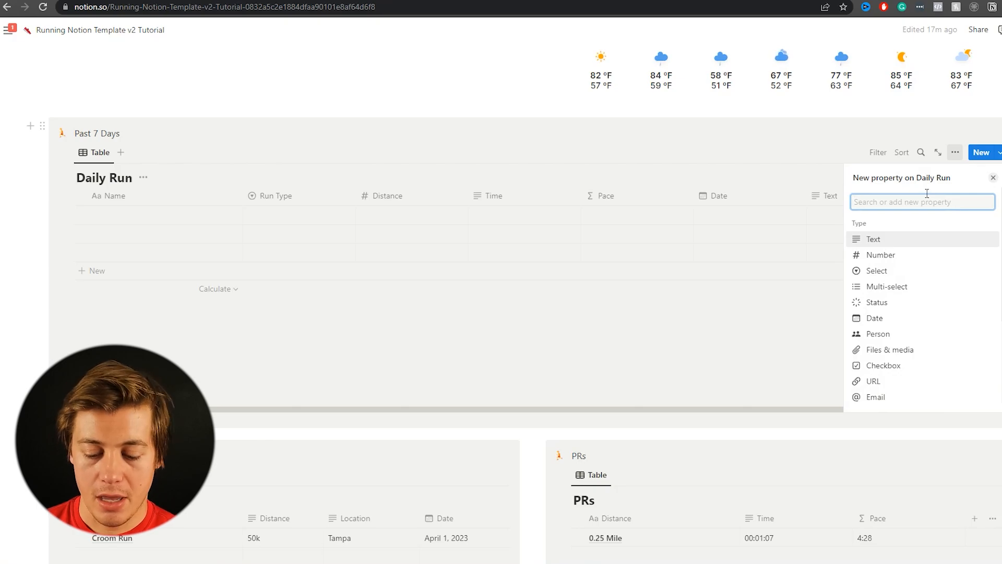
Step: Add a relation property to the Daily Run table linked to Shoe Tracker, also shown on the Shoe Tracker database
type("rol")
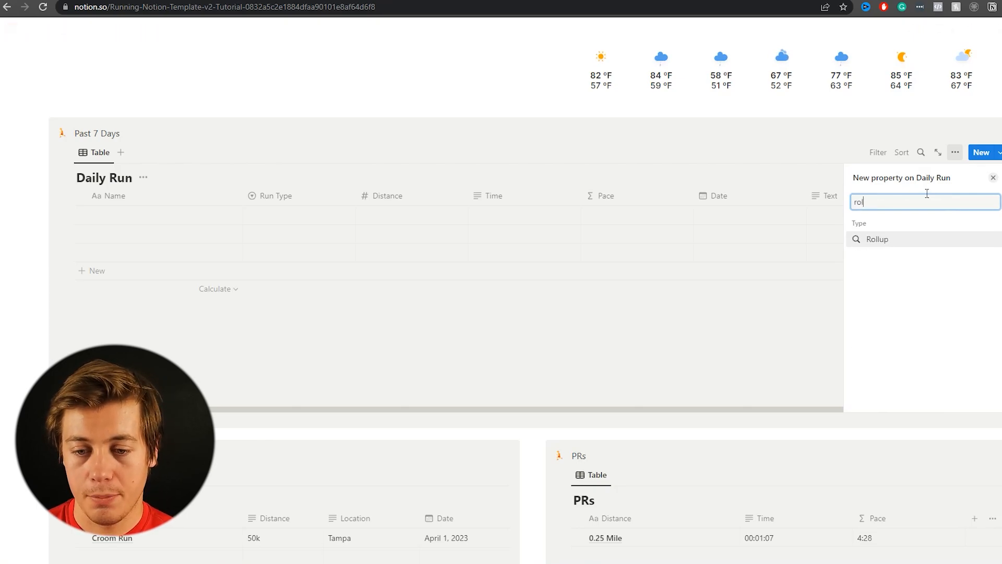
key("Escape")
left_click(928, 196)
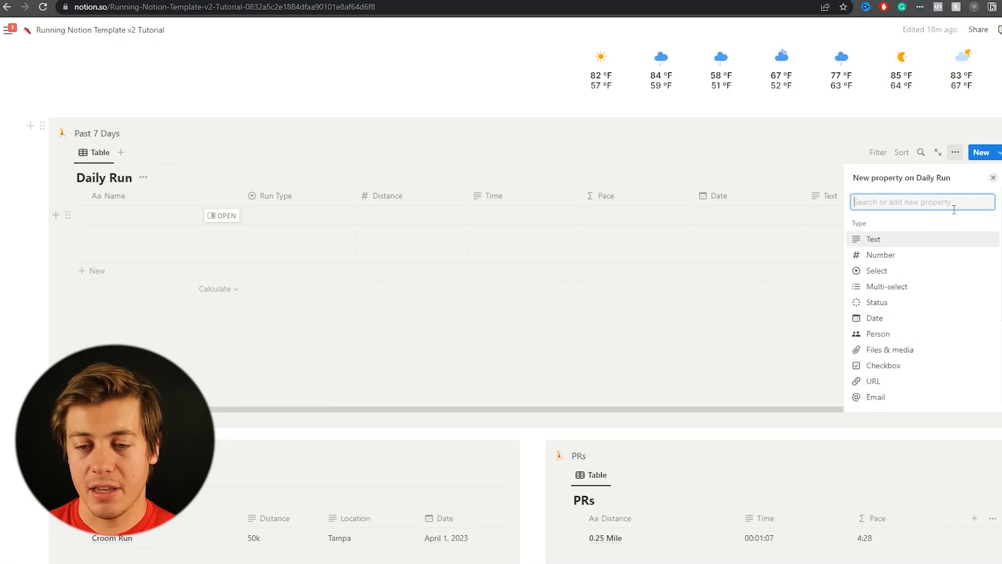
type("rel")
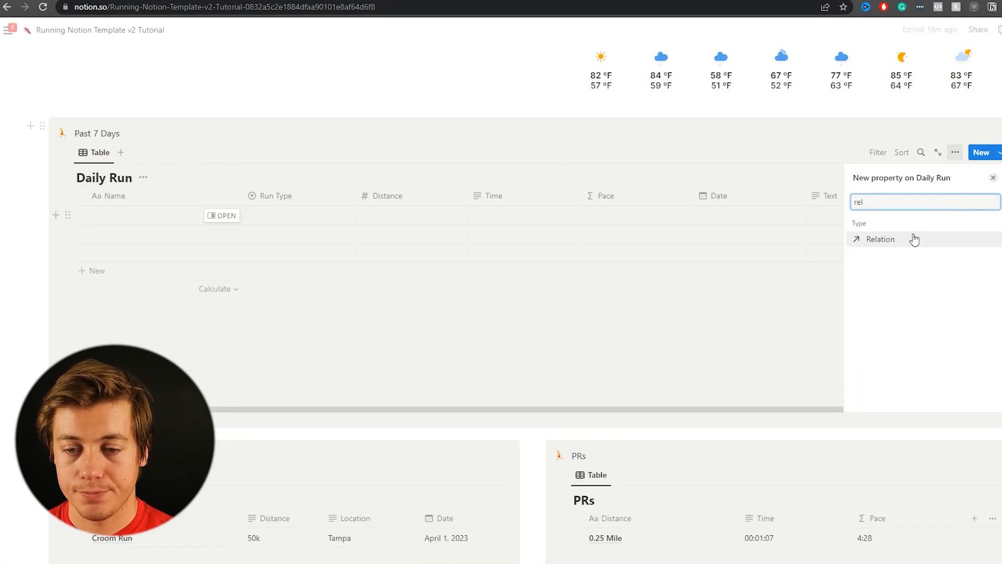
left_click(912, 238)
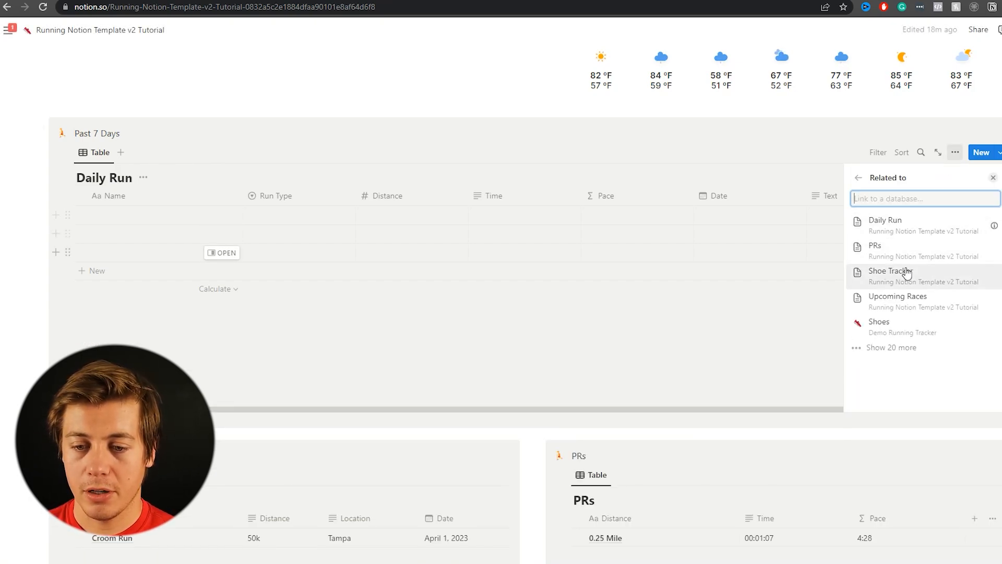
left_click(909, 279)
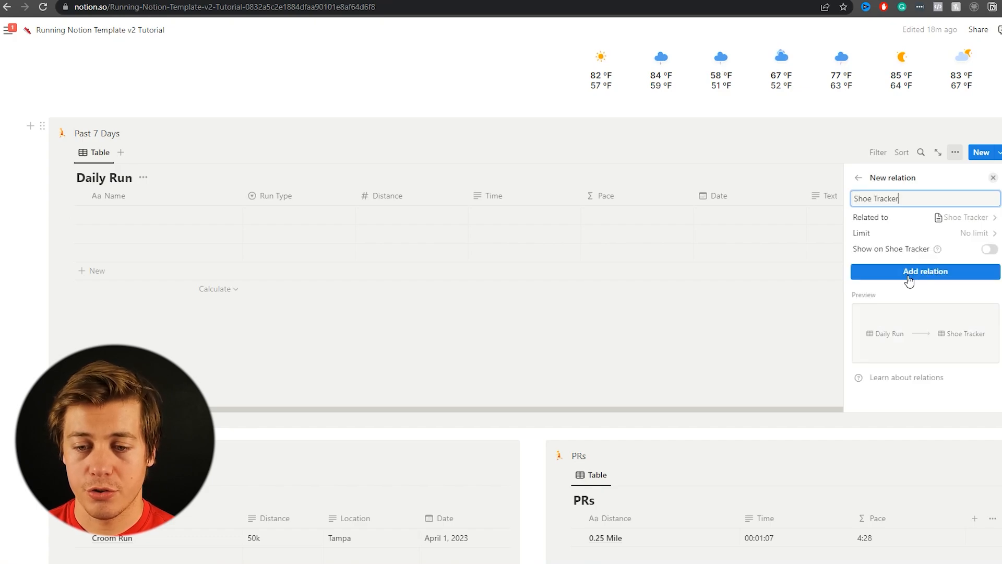
left_click(986, 251)
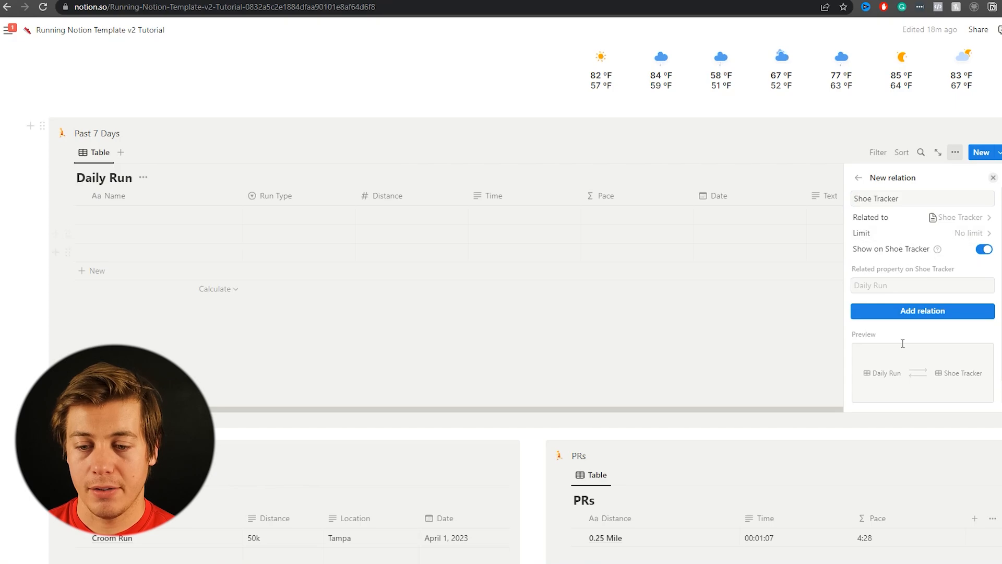
left_click(922, 312)
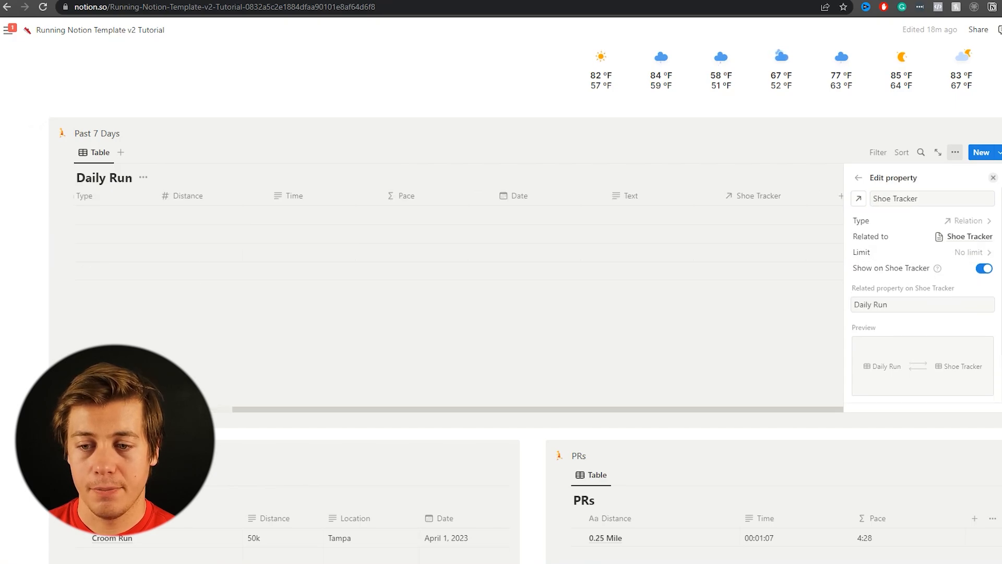
left_click(120, 133)
Step: Enter the shoe "Pegasus 37" in the first Shoe Tracker row with a shoe lifespan of 500
scroll(342, 351, "down", 5)
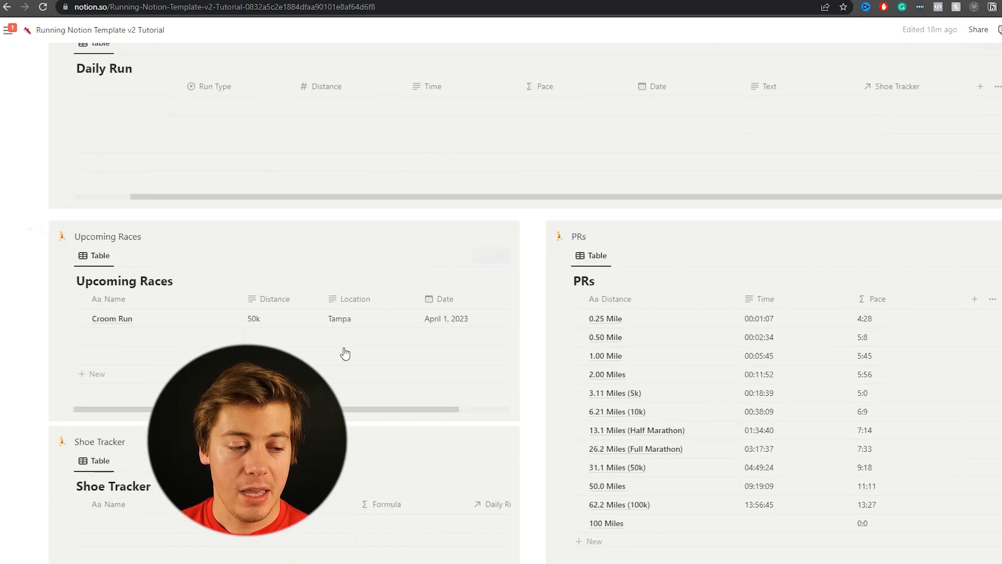
left_click(106, 412)
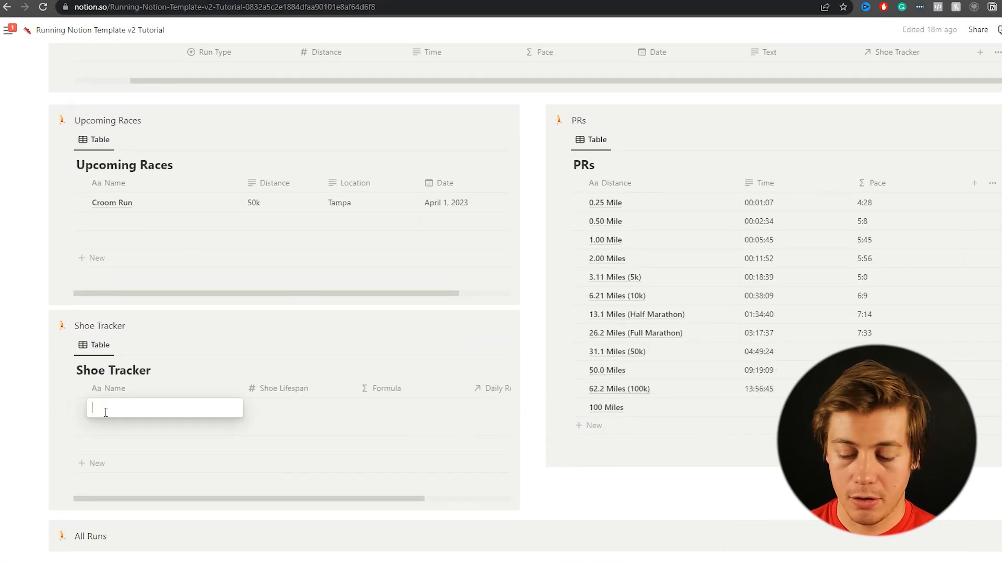
type("Pegasus 37")
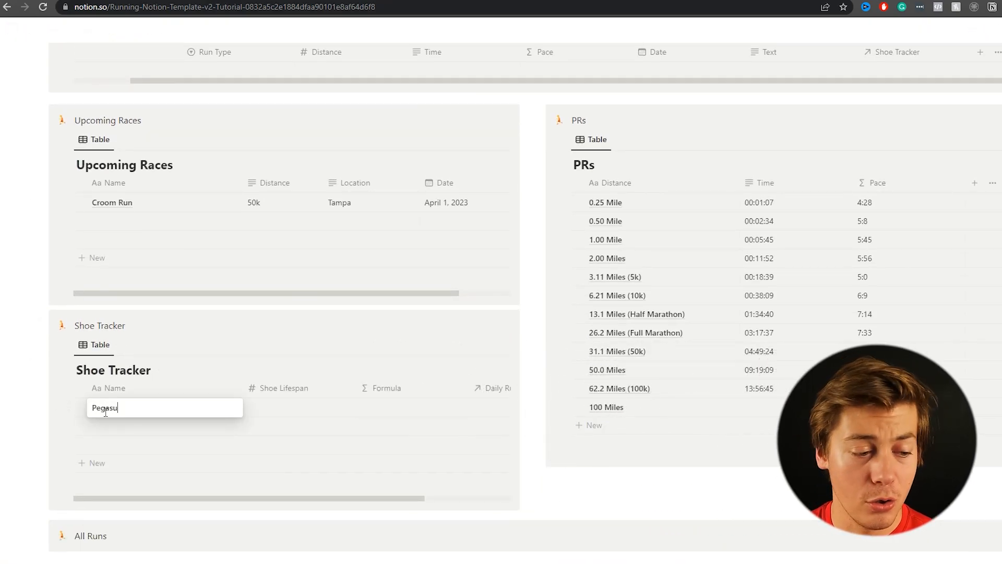
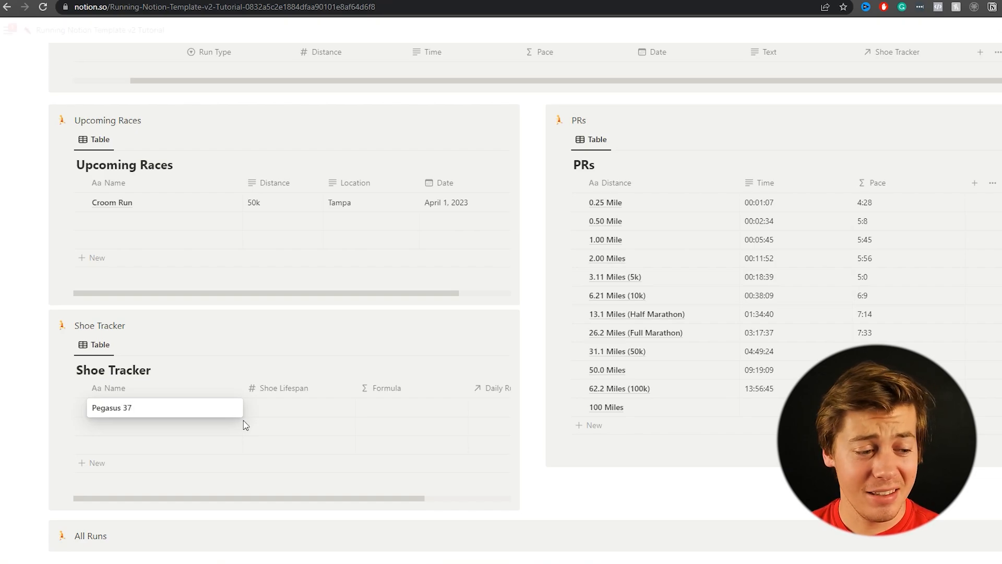
left_click(284, 412)
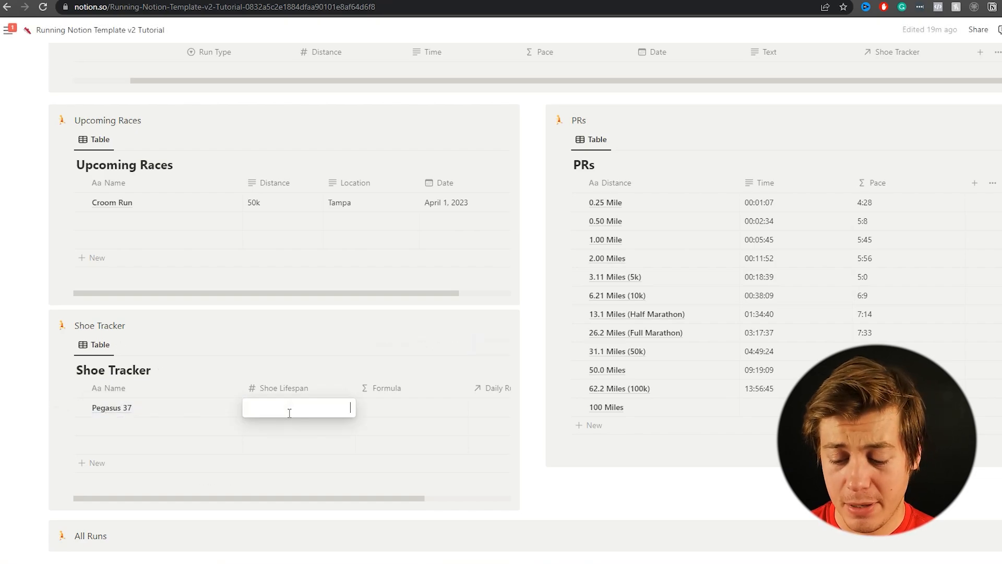
type("500")
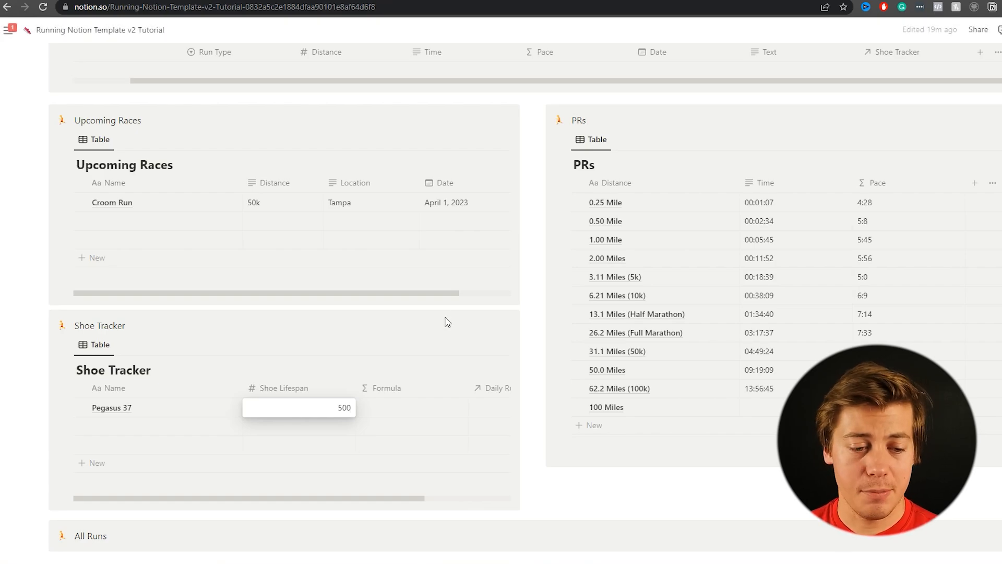
key("Escape")
Step: Fill the first row of the Daily Run table with the name "Quick Run" and a distance of 4
left_click_drag(400, 498, 450, 494)
scroll(772, 380, "up", 6)
scroll(858, 298, "down", 2)
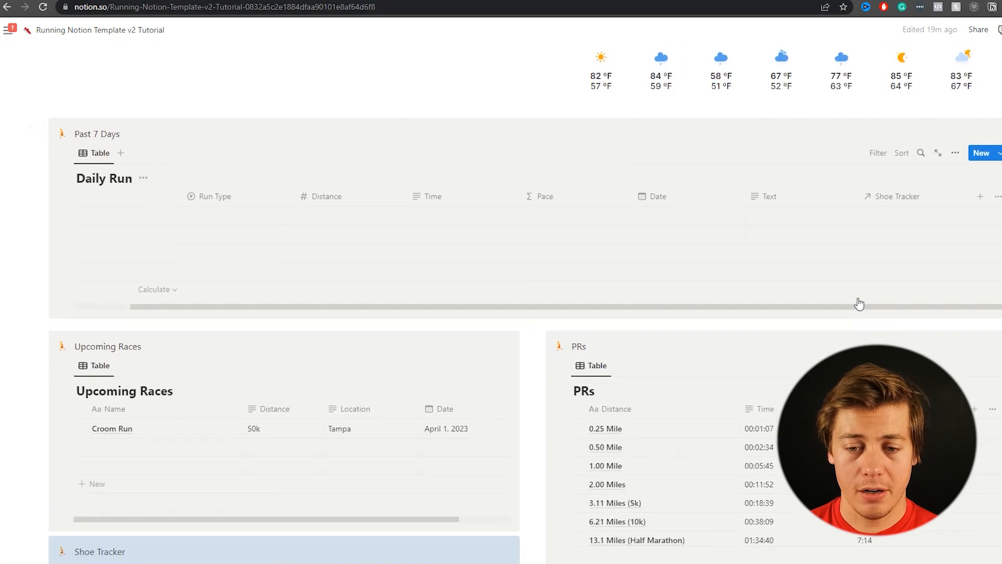
left_click_drag(226, 306, 103, 294)
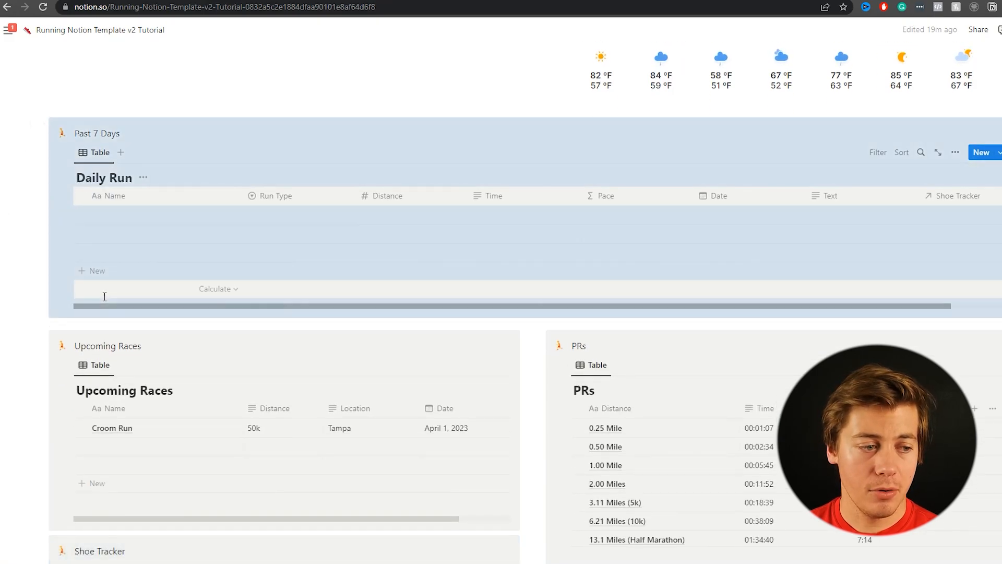
left_click(120, 214)
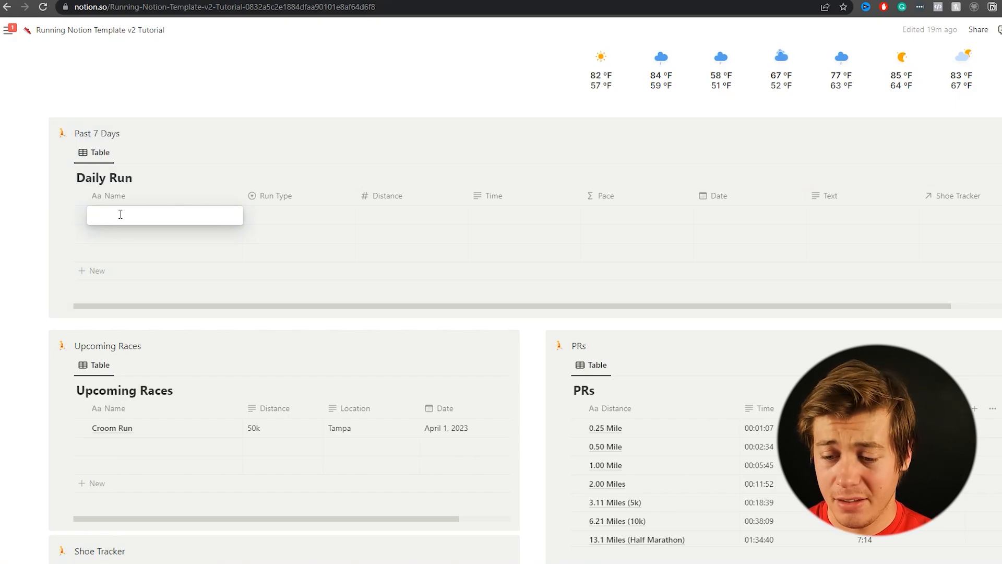
type("Quick Run")
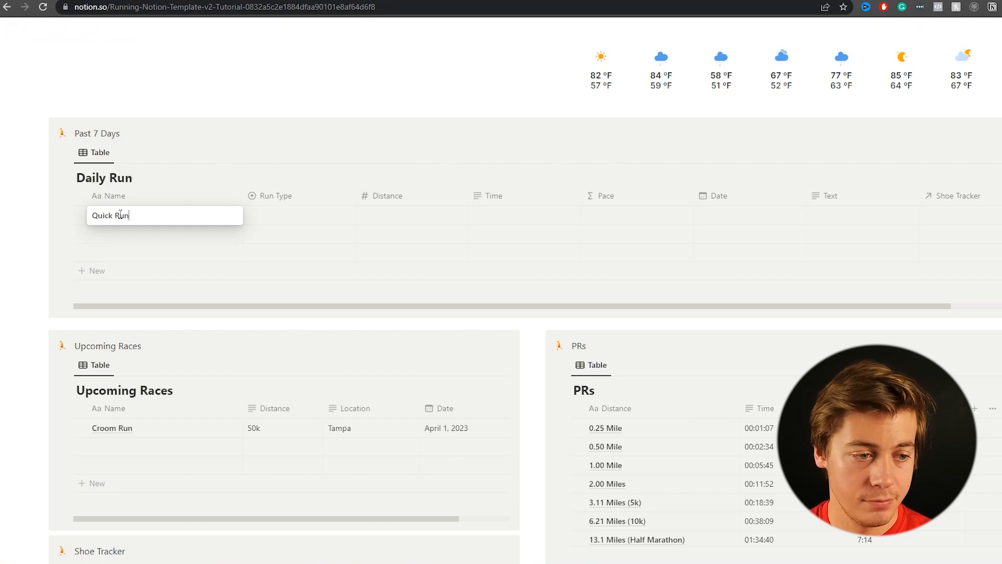
left_click(380, 216)
key("Return")
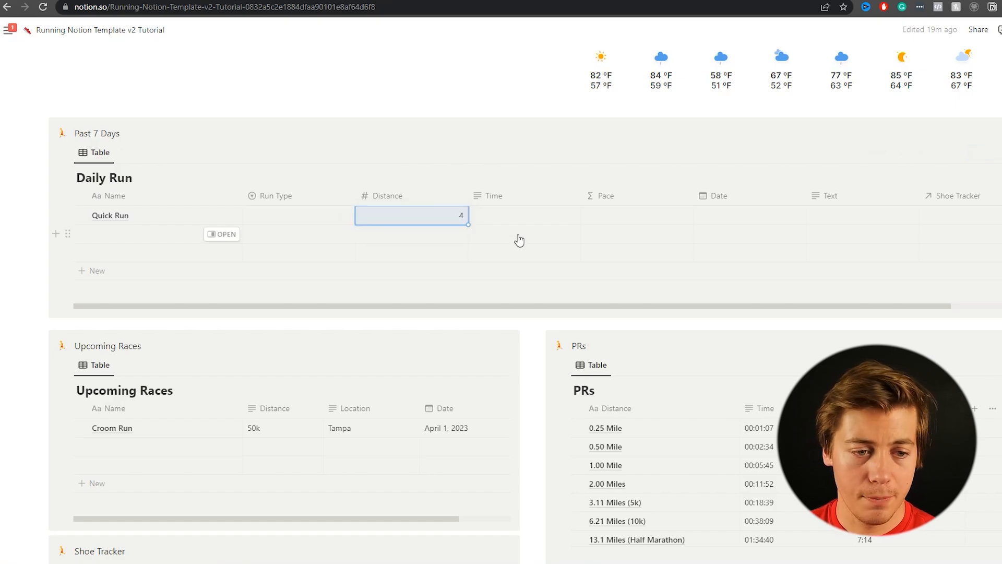
Step: Date the Quick Run entry March 17, 2023 and link it to the Pegasus 37 shoe
left_click(727, 219)
left_click(806, 332)
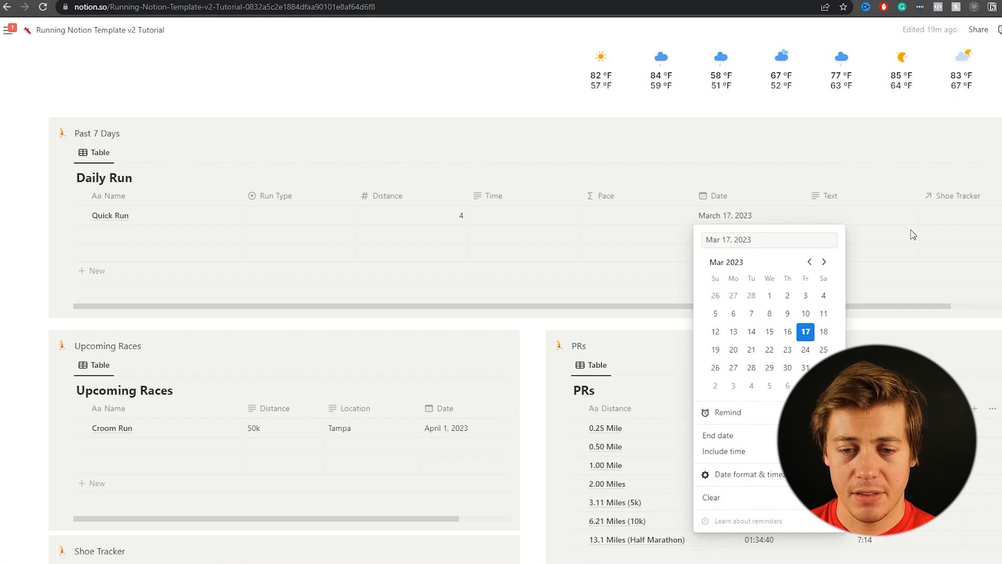
left_click(875, 223)
left_click(961, 213)
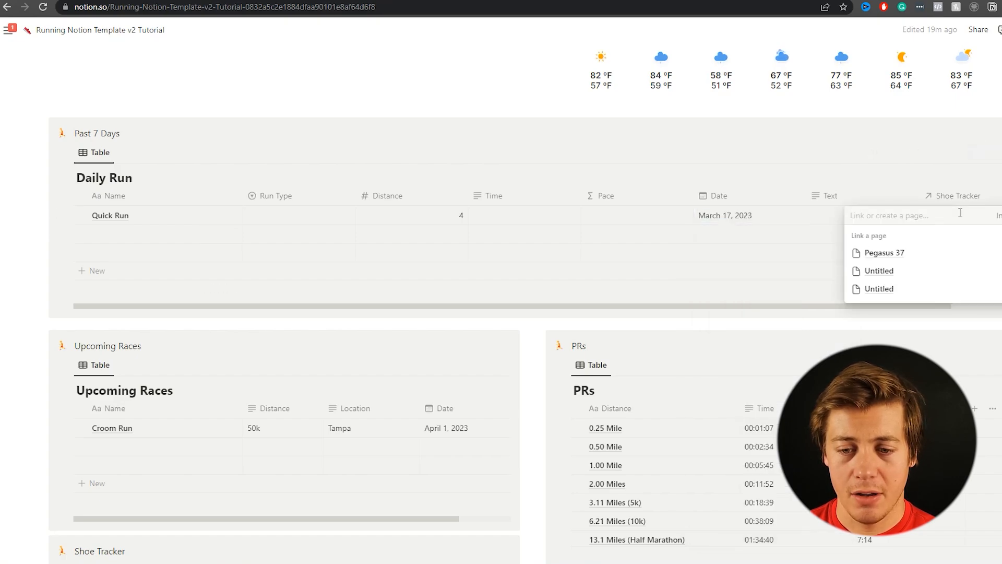
left_click(899, 253)
key("Escape")
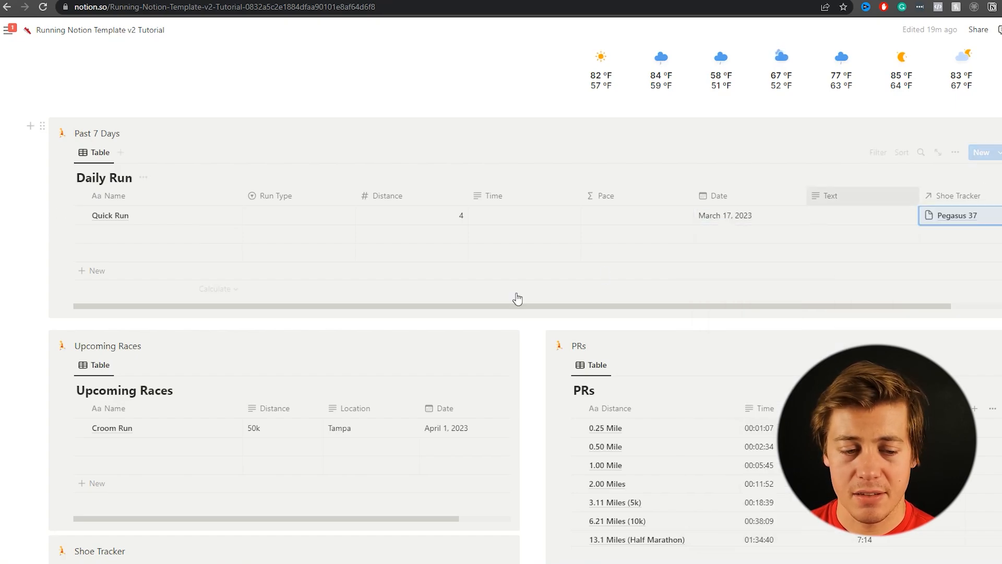
Step: Add a new rollup property to the Shoe Tracker table
scroll(290, 327, "down", 2)
scroll(296, 355, "down", 3)
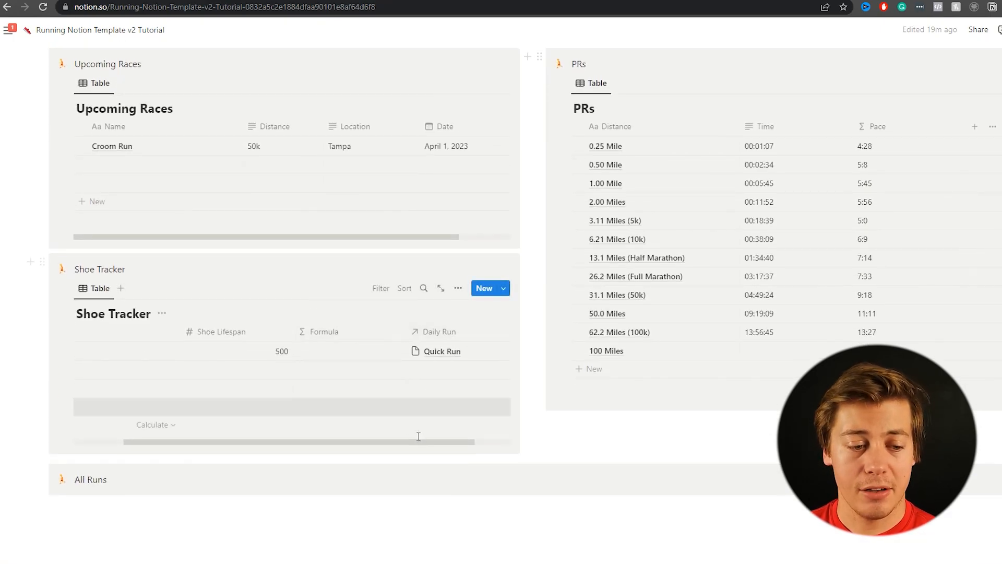
left_click_drag(427, 442, 478, 441)
left_click(483, 333)
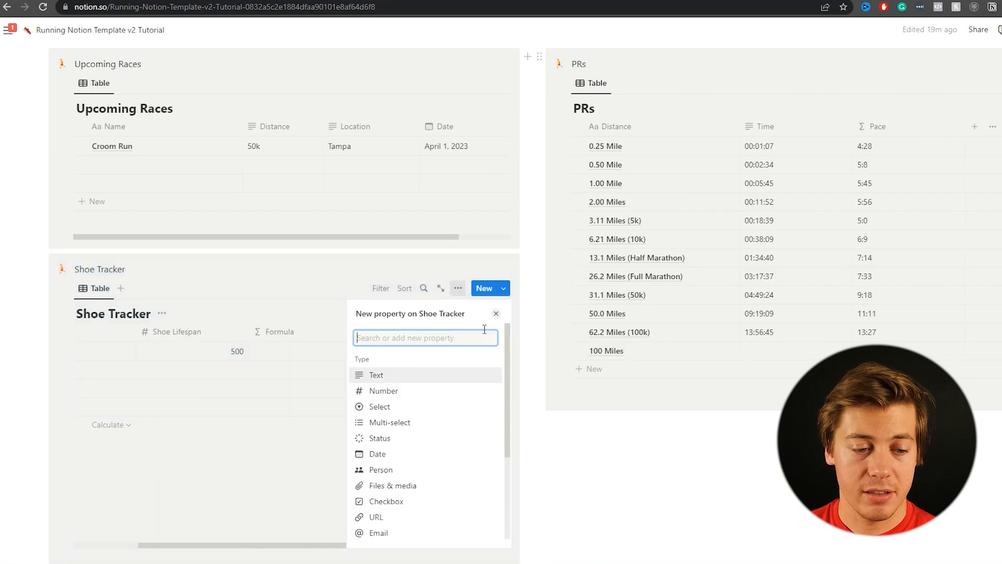
type("roll")
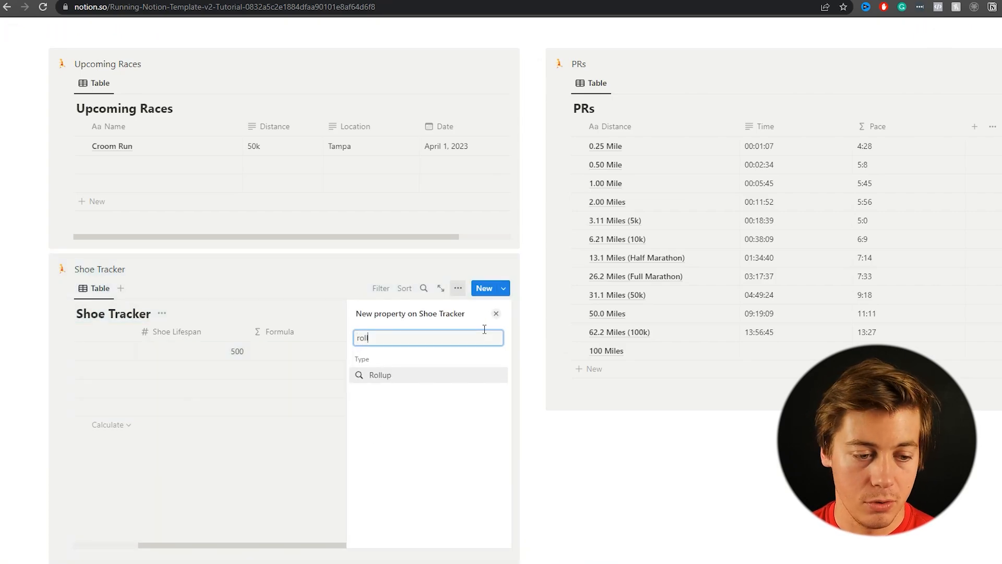
left_click(443, 375)
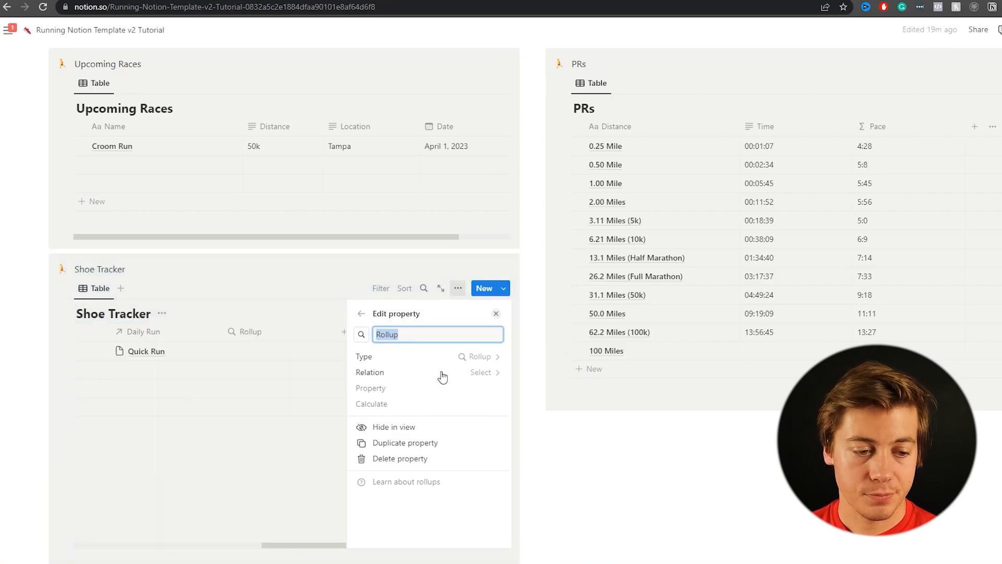
Step: Configure the rollup to use the Daily Run relation and calculate the sum of its Distance property
left_click(405, 375)
left_click(390, 417)
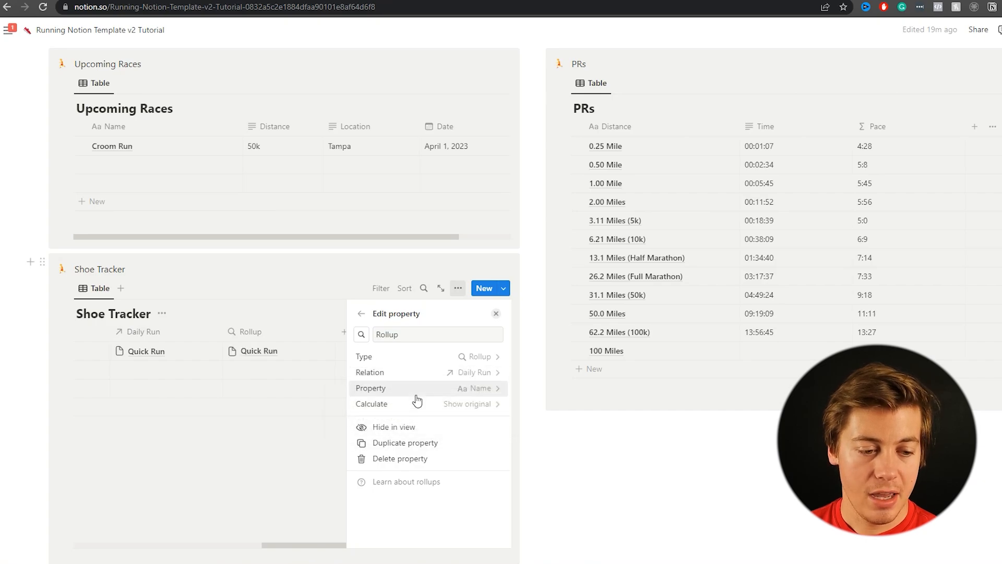
left_click(421, 388)
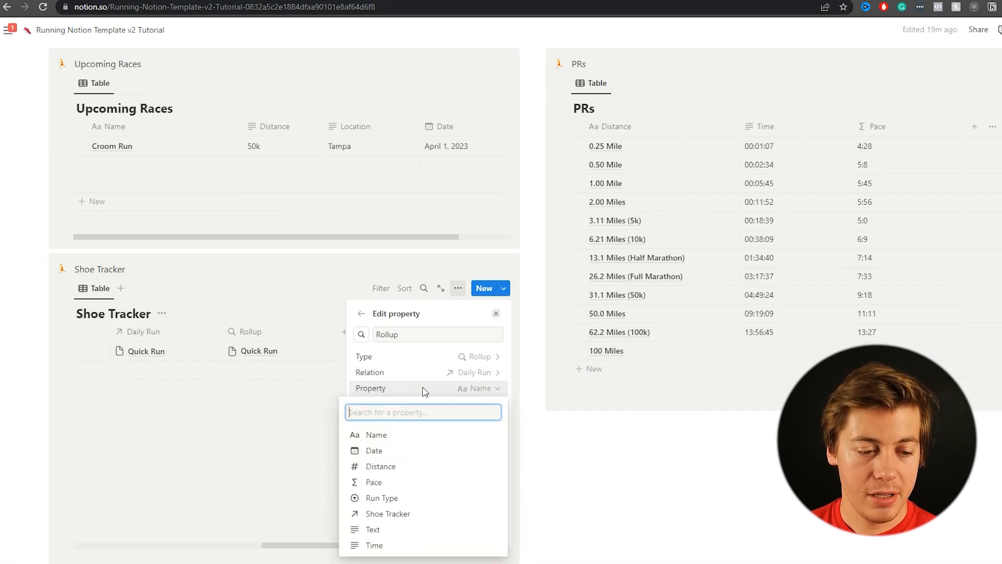
left_click(383, 466)
left_click(440, 409)
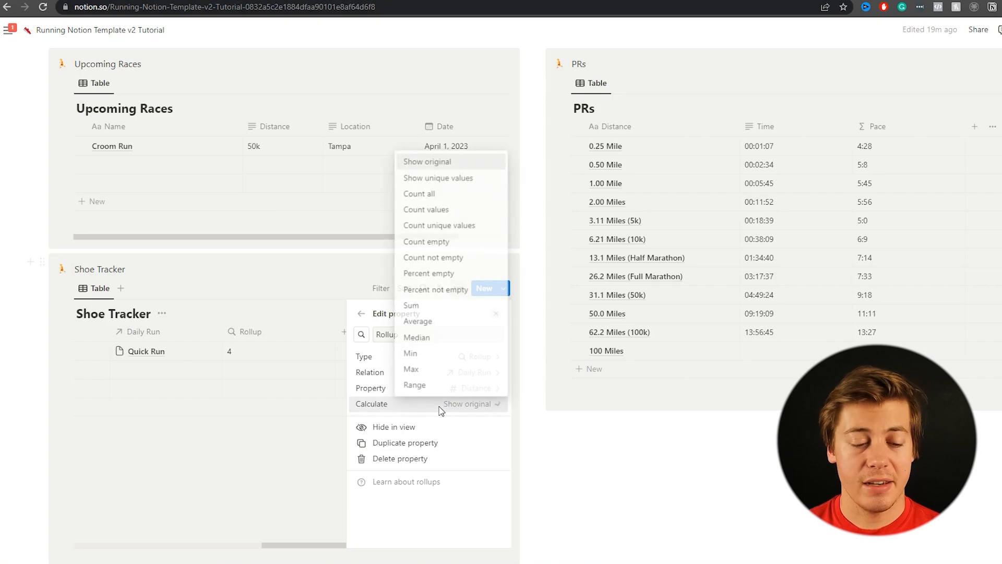
left_click(427, 312)
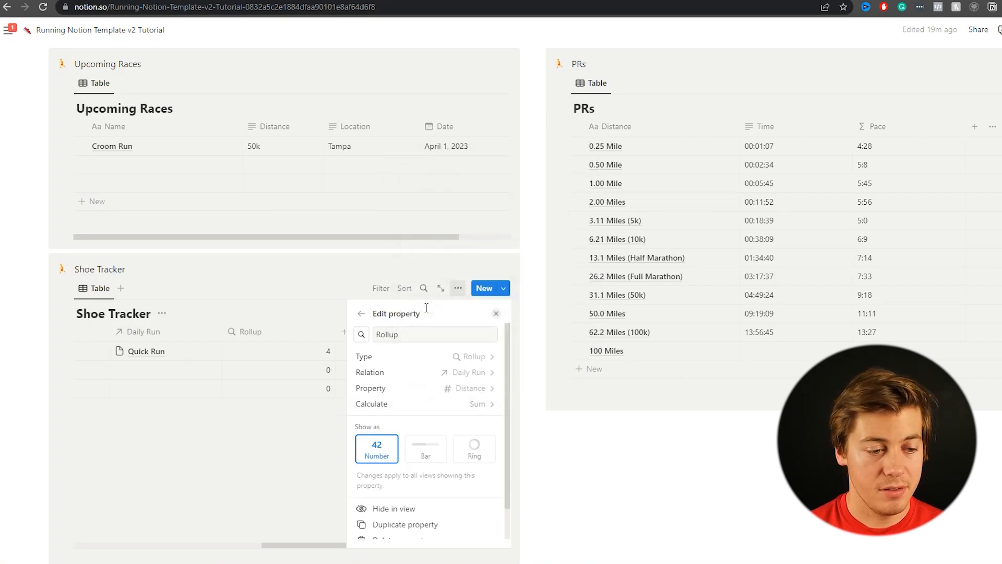
left_click(245, 474)
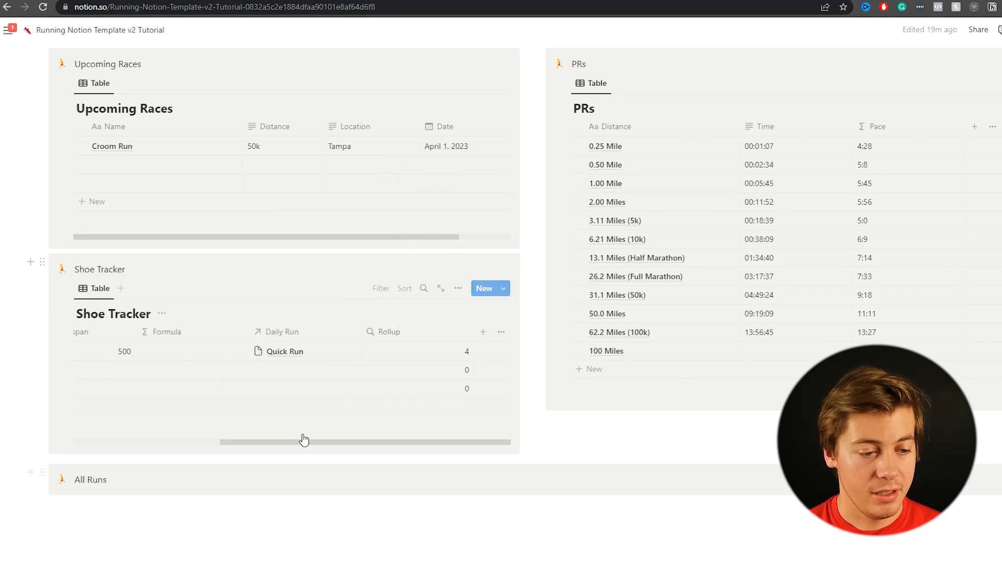
Step: Hide the Daily Run relation column in the Shoe Tracker table view
left_click(298, 334)
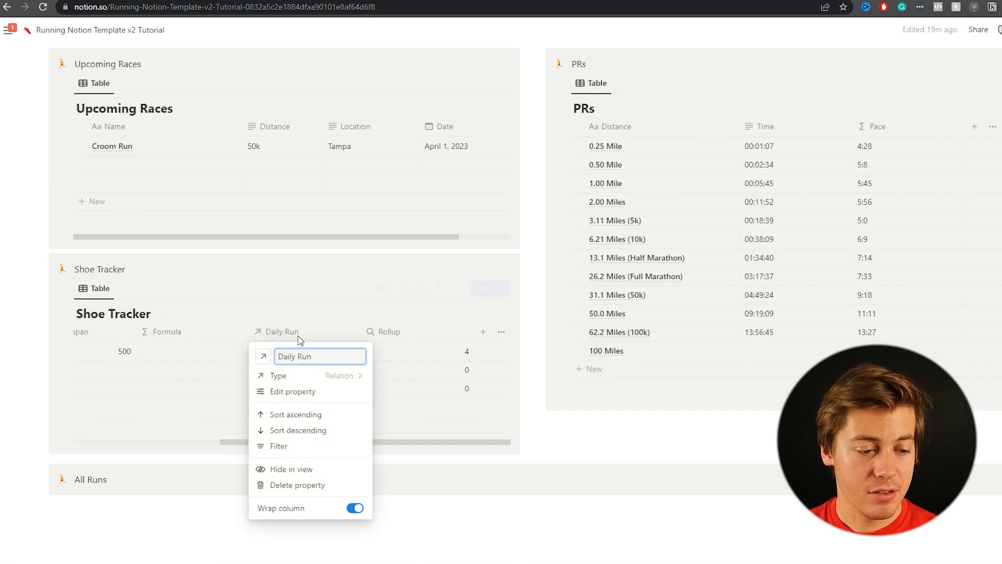
left_click(291, 469)
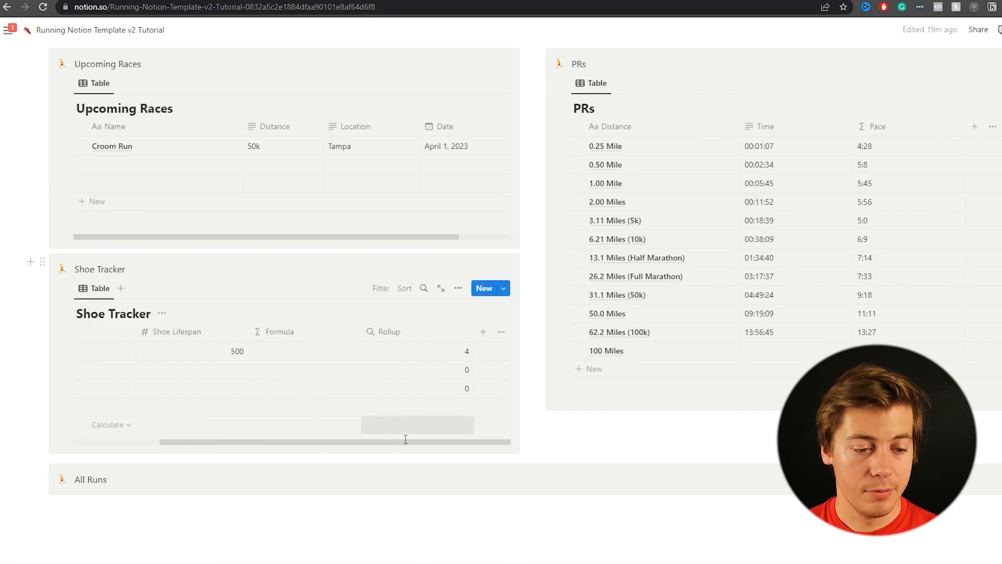
left_click_drag(405, 443, 425, 438)
Step: Add a Daily Run entry named "another quick run" with a distance of 4
scroll(497, 340, "up", 7)
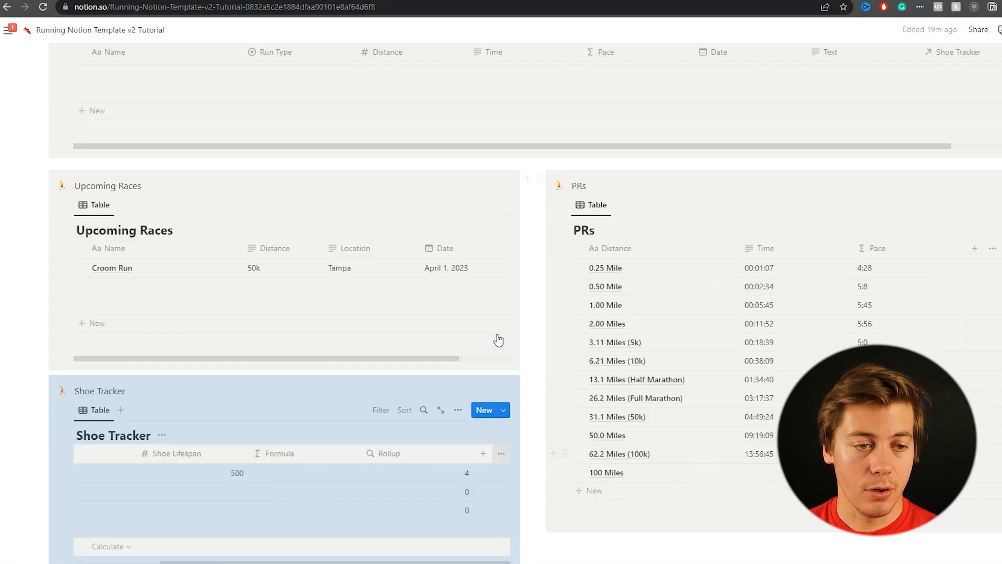
left_click(147, 343)
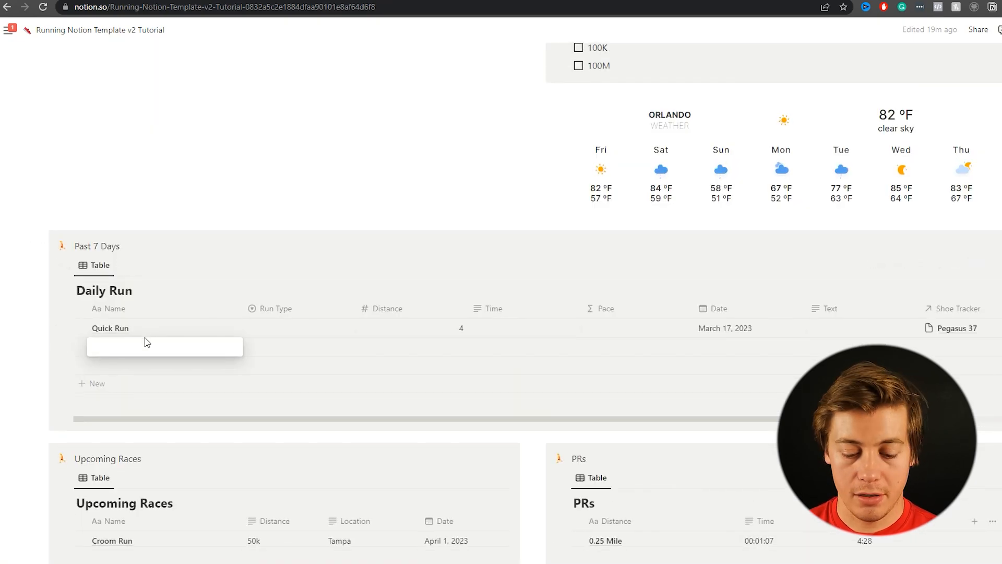
type("another quick run")
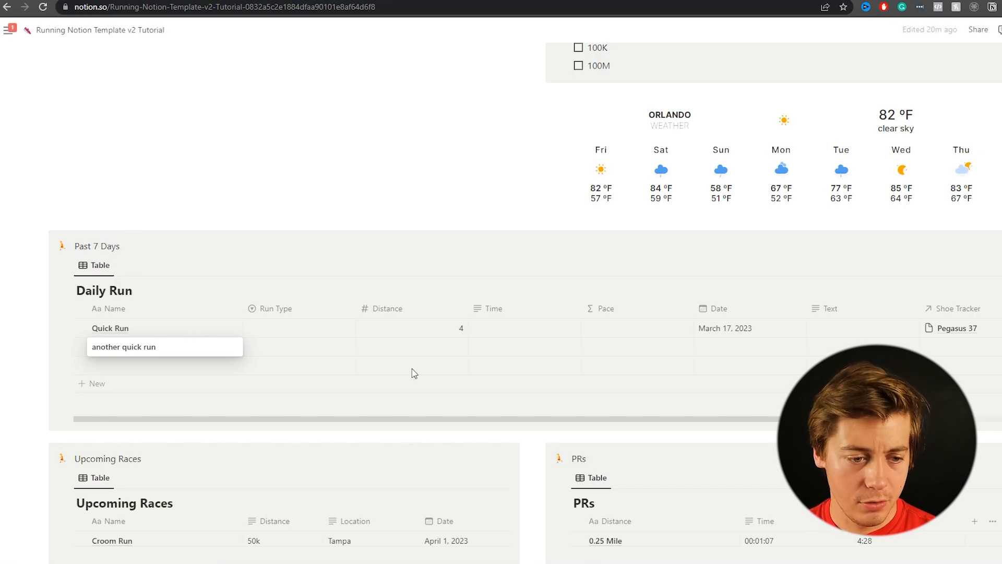
left_click(448, 347)
left_click(449, 348)
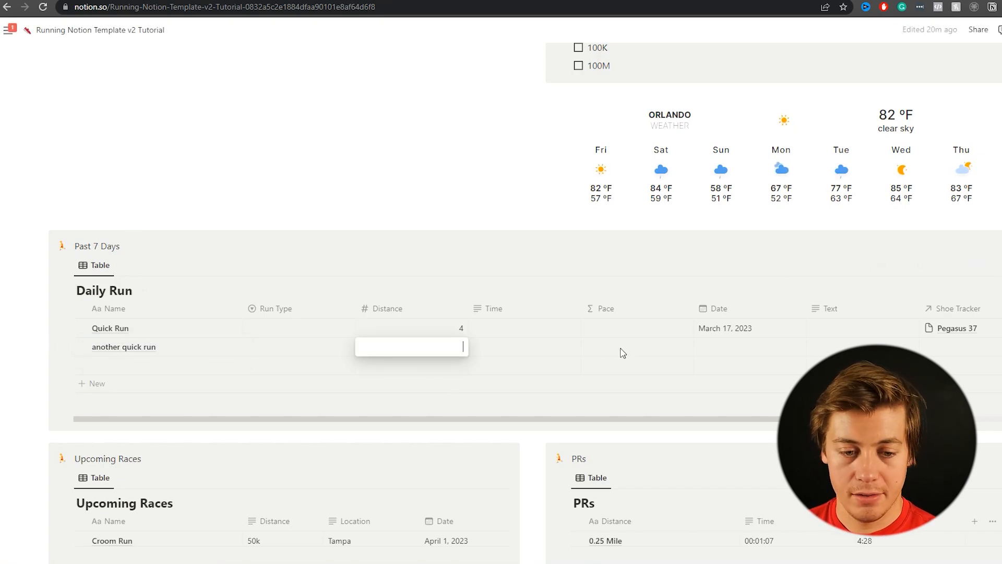
type("4")
Step: Date the "another quick run" entry March 16, 2023 and link it to the Pegasus 37 shoe
left_click(712, 347)
left_click(711, 346)
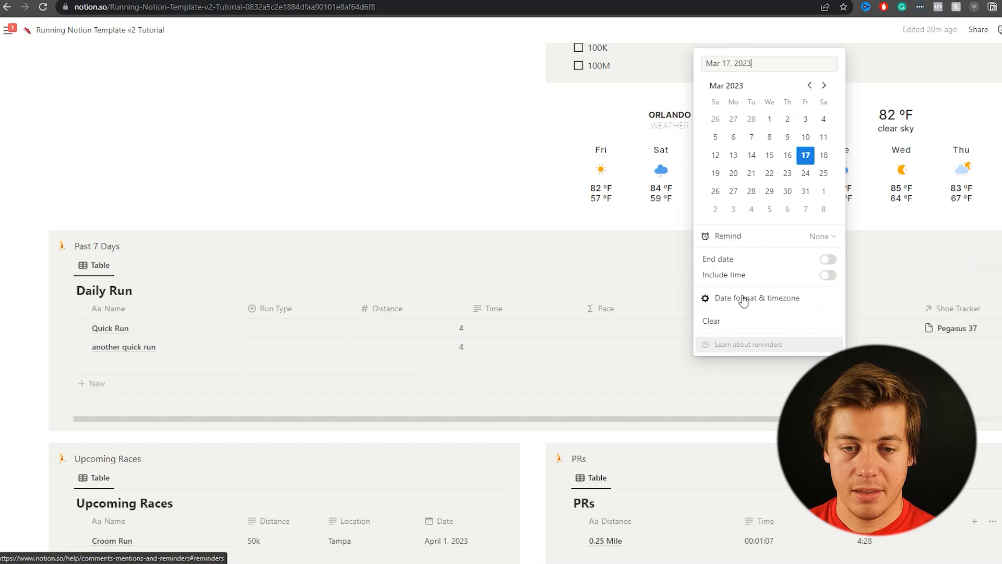
left_click(788, 155)
key("Escape")
left_click(952, 348)
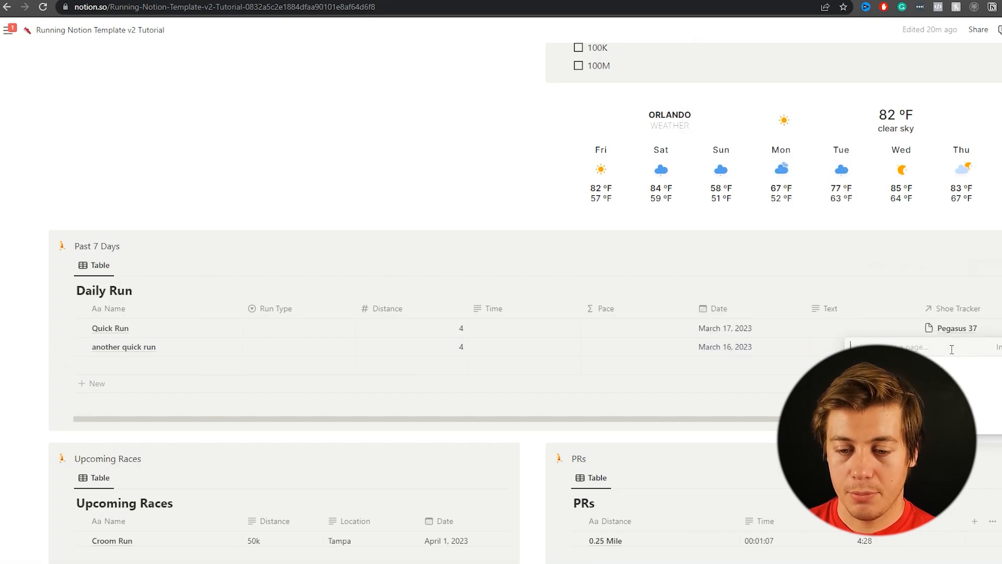
left_click(908, 385)
Step: Move the Shoe Tracker's Formula column after the Rollup column and narrow the Rollup and Shoe Lifespan columns
scroll(434, 393, "down", 9)
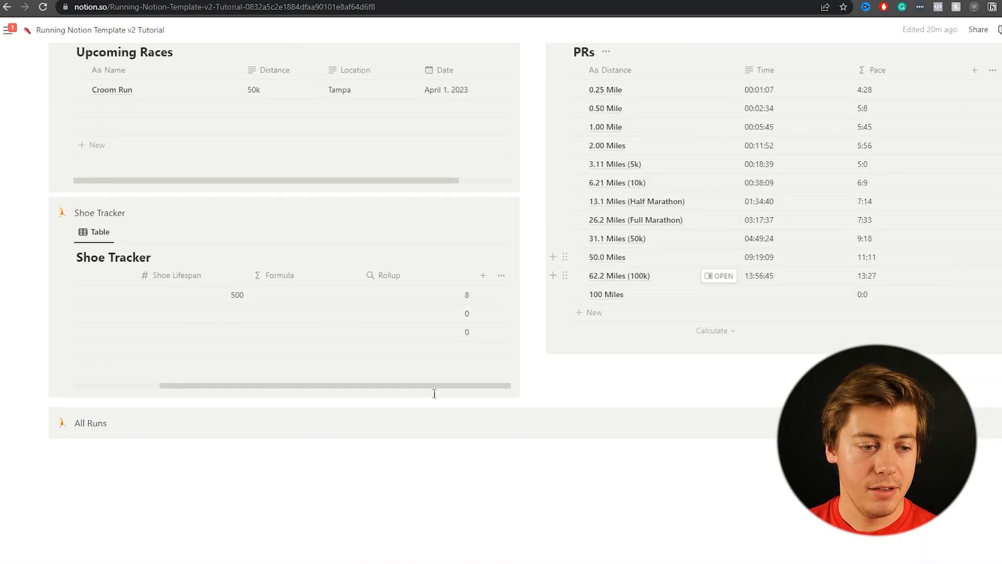
left_click(421, 384)
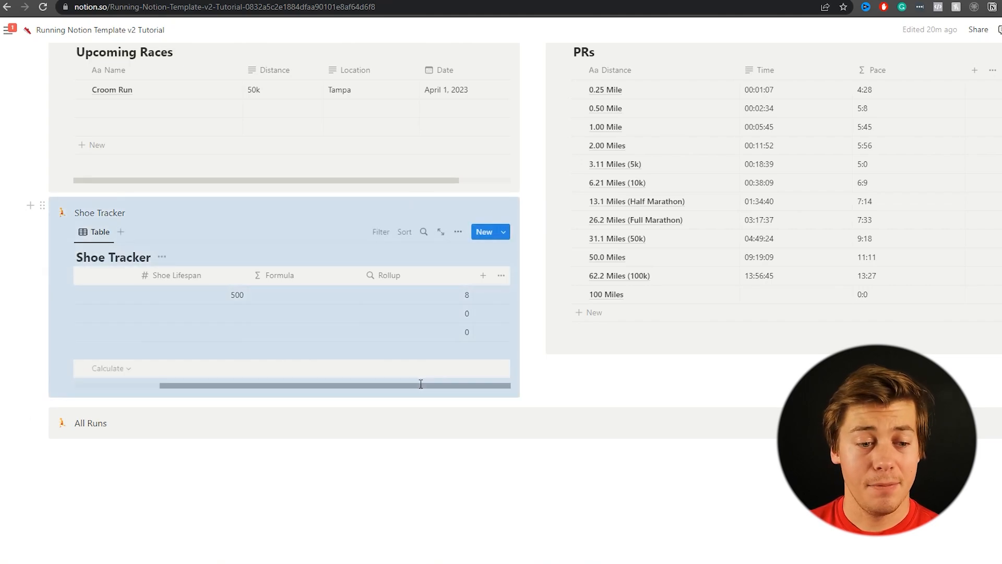
left_click_drag(419, 391, 448, 387)
left_click(575, 396)
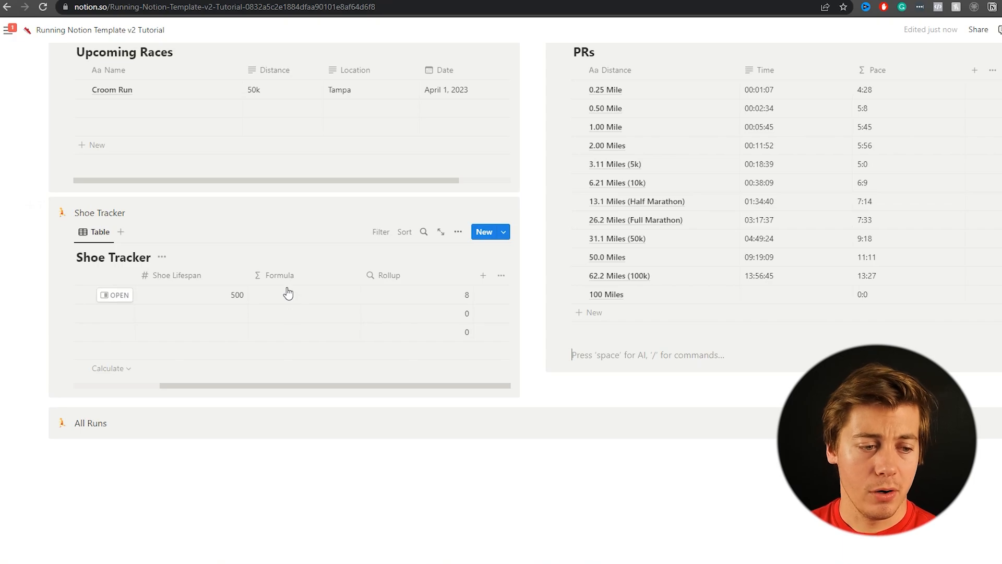
left_click_drag(282, 279, 419, 280)
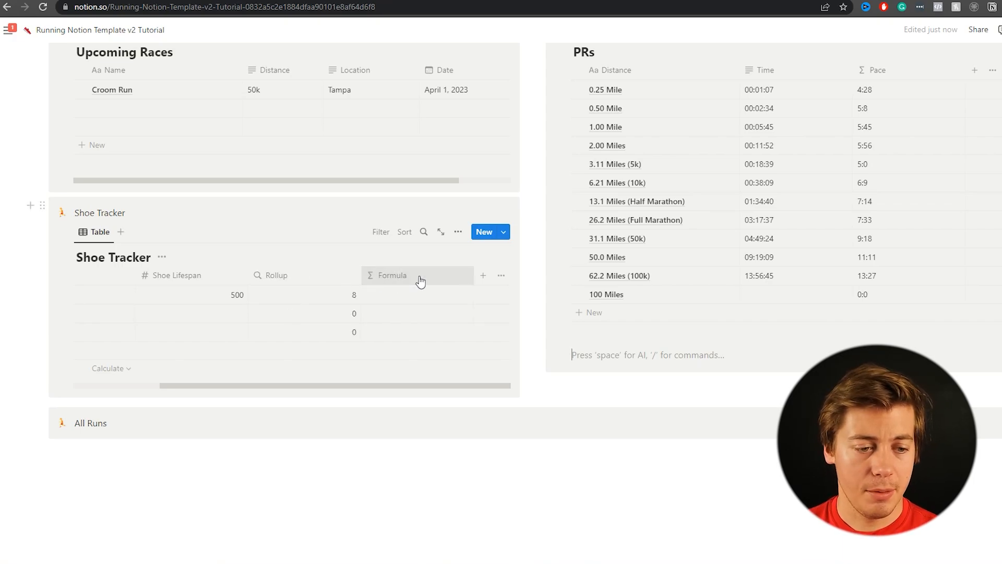
scroll(336, 278, "left", 3)
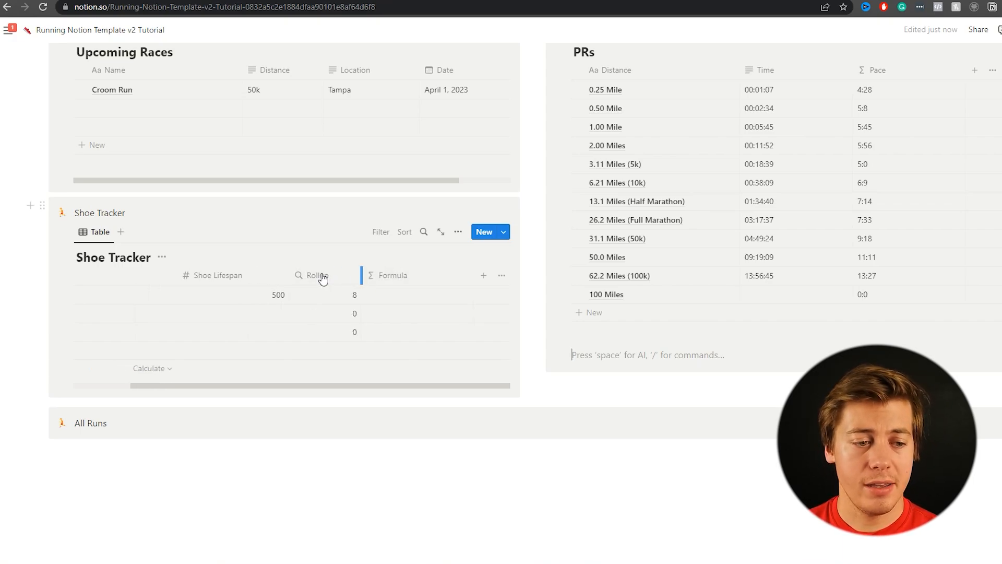
left_click_drag(288, 275, 266, 274)
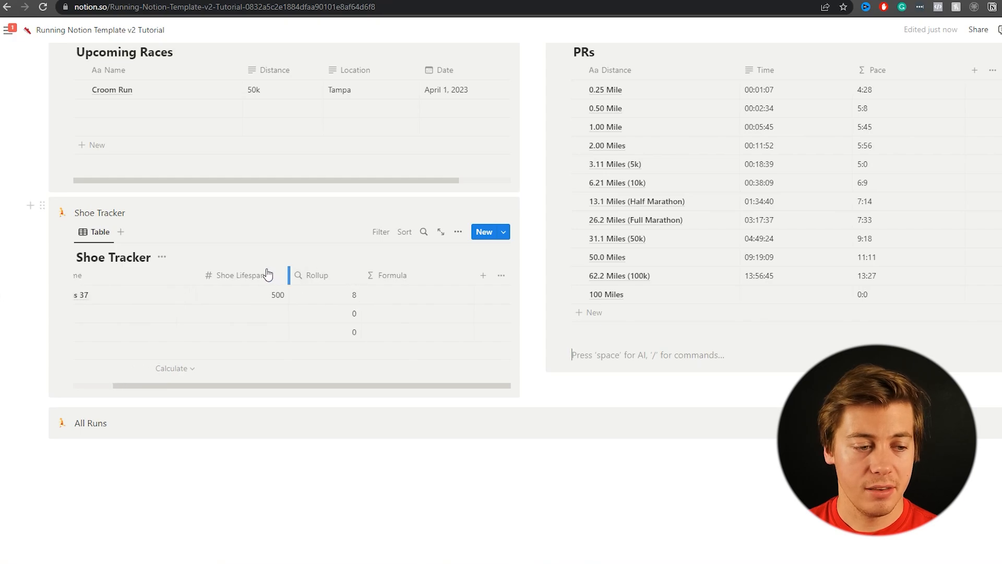
Step: Set the Shoe Tracker formula to divide the Rollup property by the Shoe Lifespan property
left_click(406, 300)
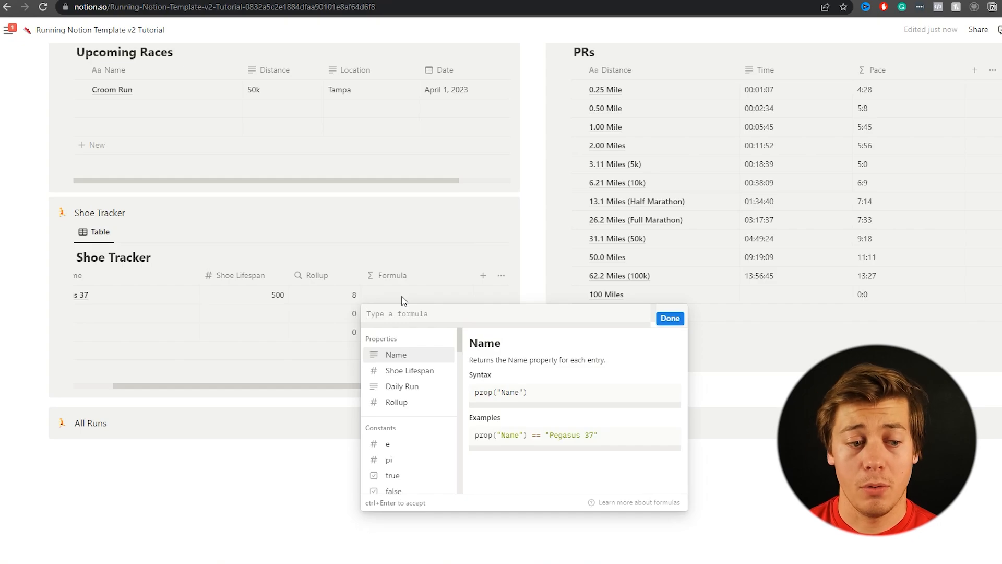
type("prop")
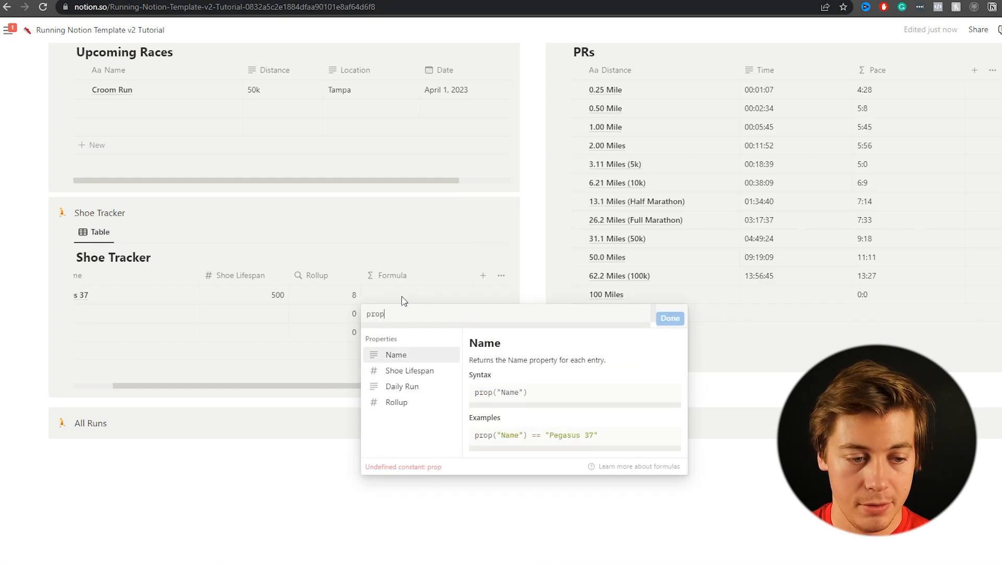
left_click(398, 403)
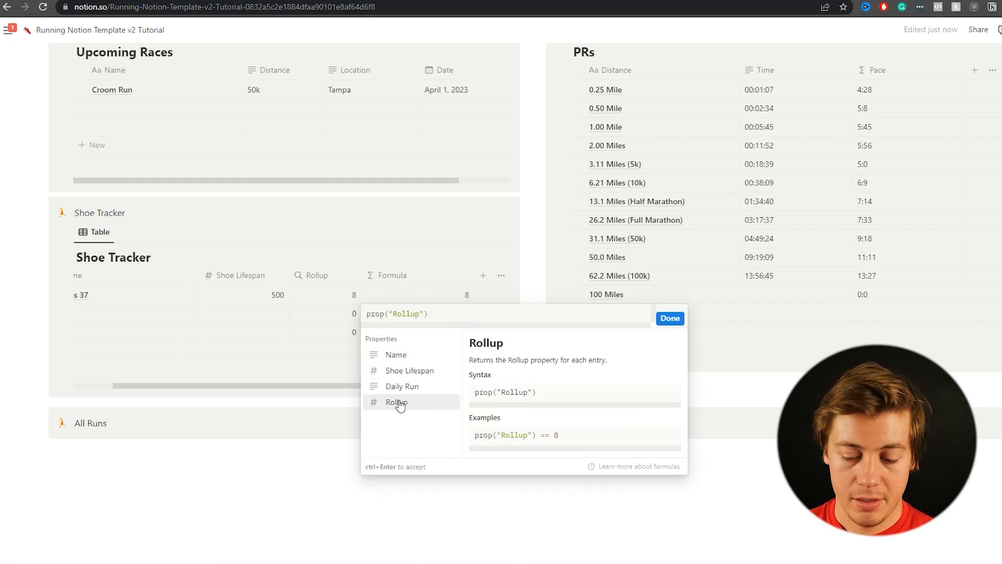
type("/")
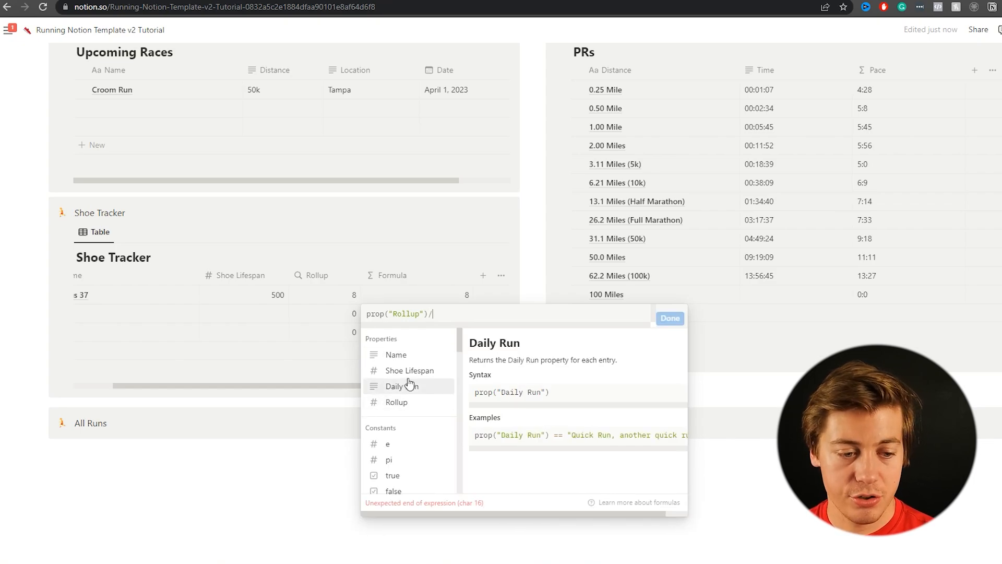
left_click(412, 371)
left_click(670, 319)
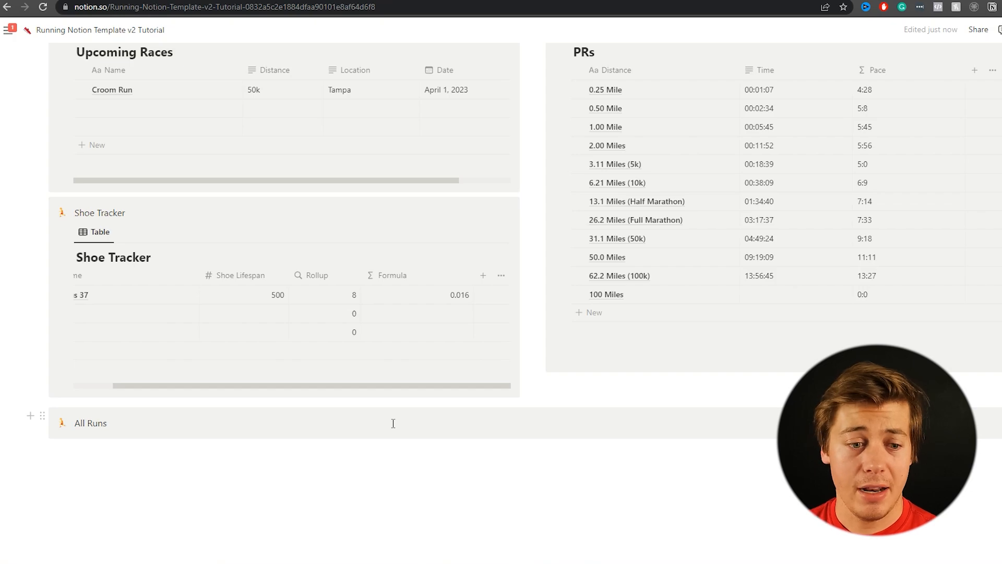
Step: Set the number format of the Shoe Tracker's Formula column to Percent
left_click(437, 300)
left_click(448, 269)
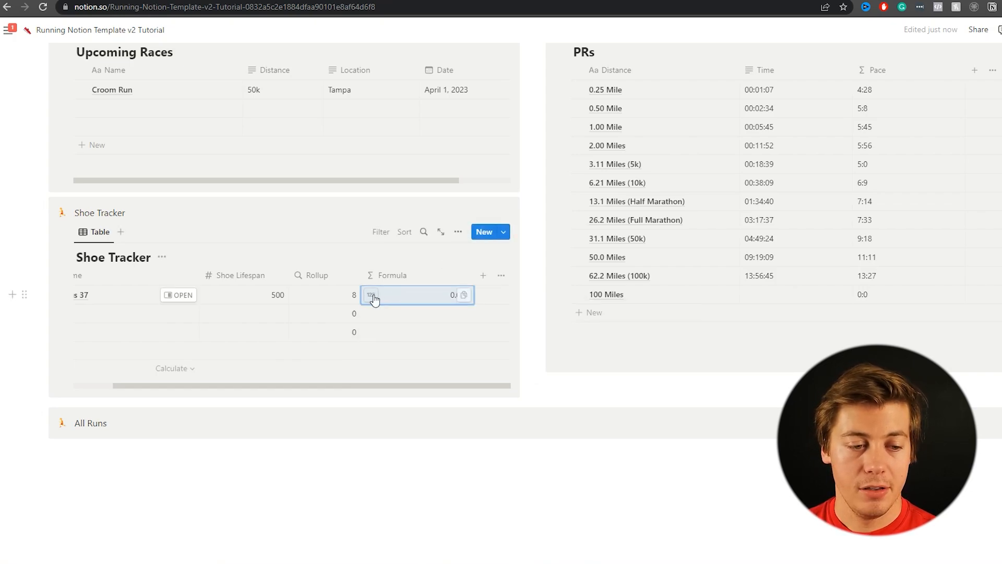
left_click(374, 298)
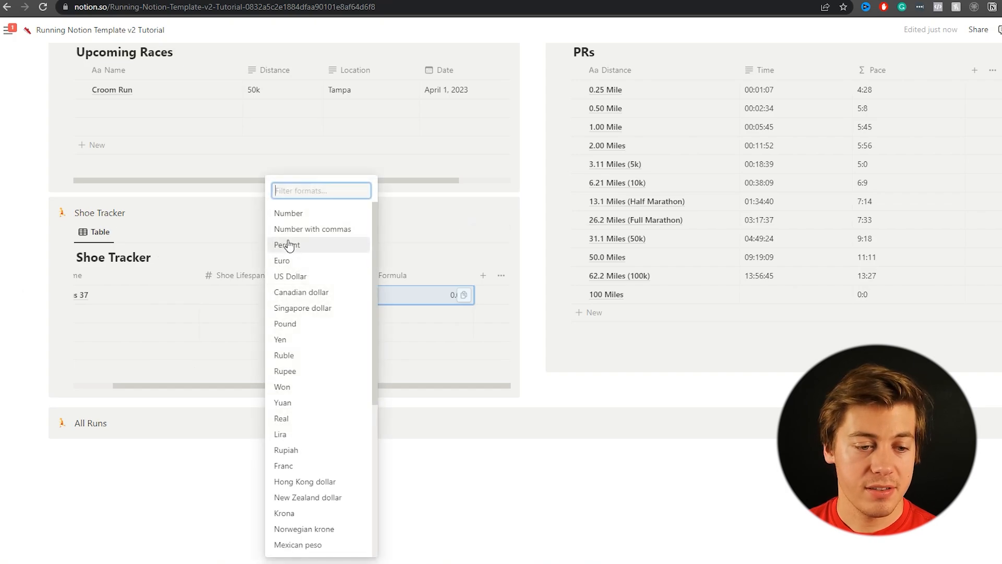
left_click(305, 241)
left_click(459, 273)
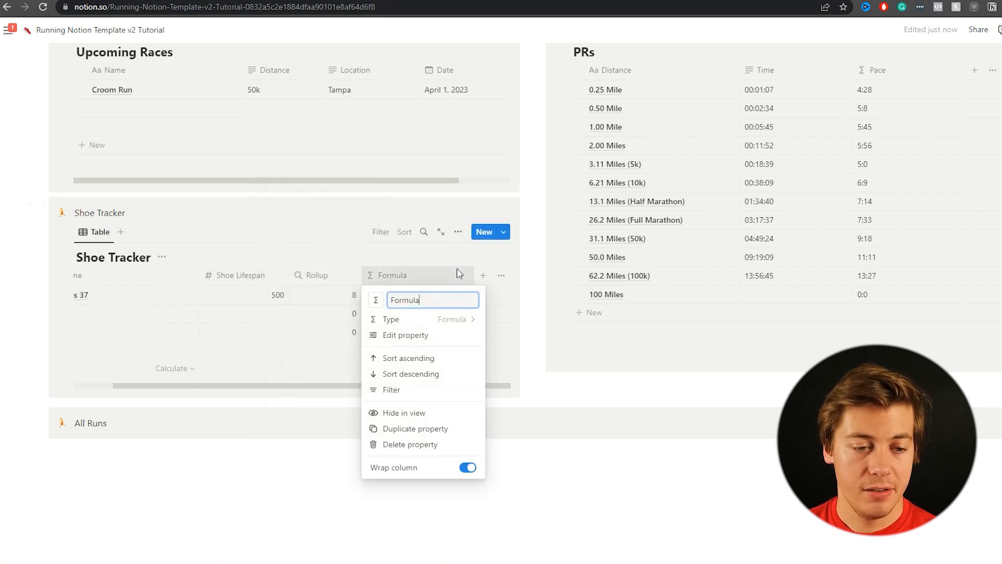
left_click(588, 410)
left_click(436, 351)
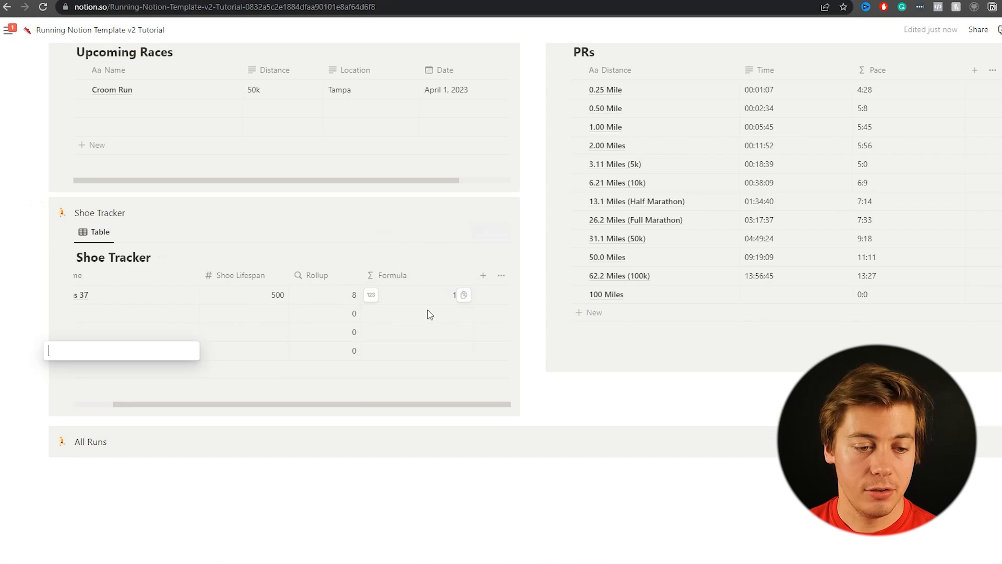
Step: Show the Shoe Tracker's Formula property as a bar
left_click(437, 276)
left_click(431, 336)
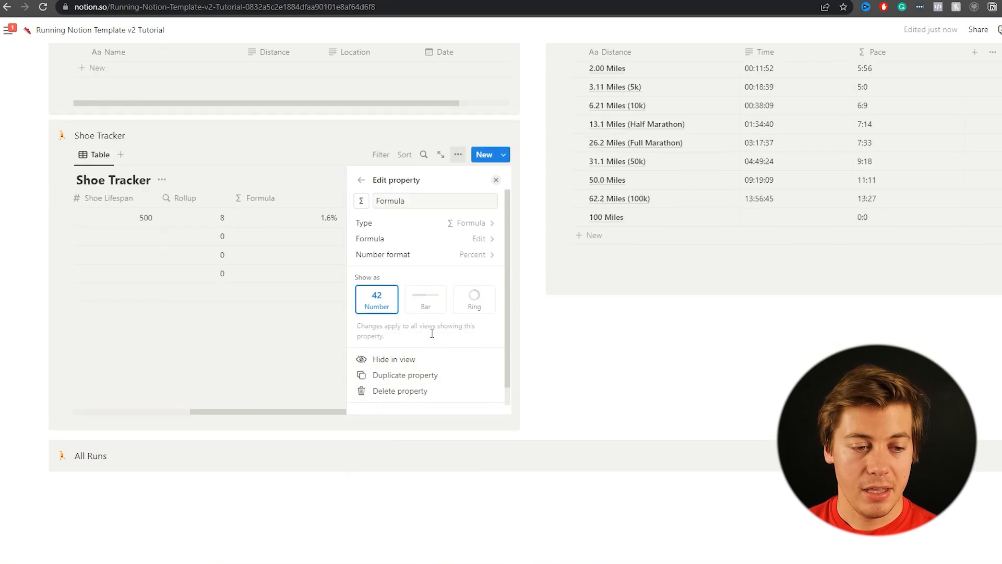
left_click(427, 303)
left_click(602, 339)
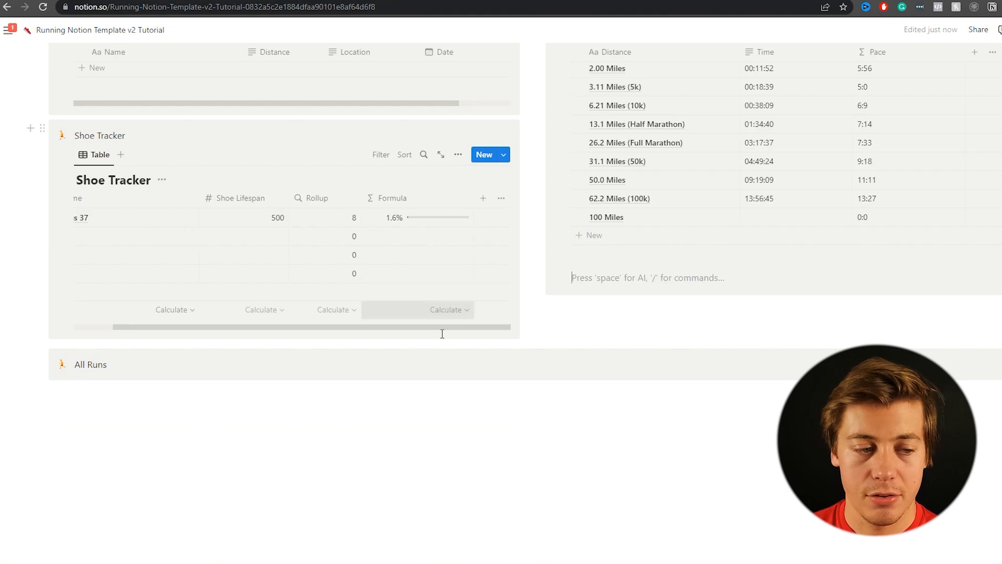
Step: Create the Run Type options easy for the Quick Run entry and long for the third Daily Run row
scroll(385, 329, "up", 8)
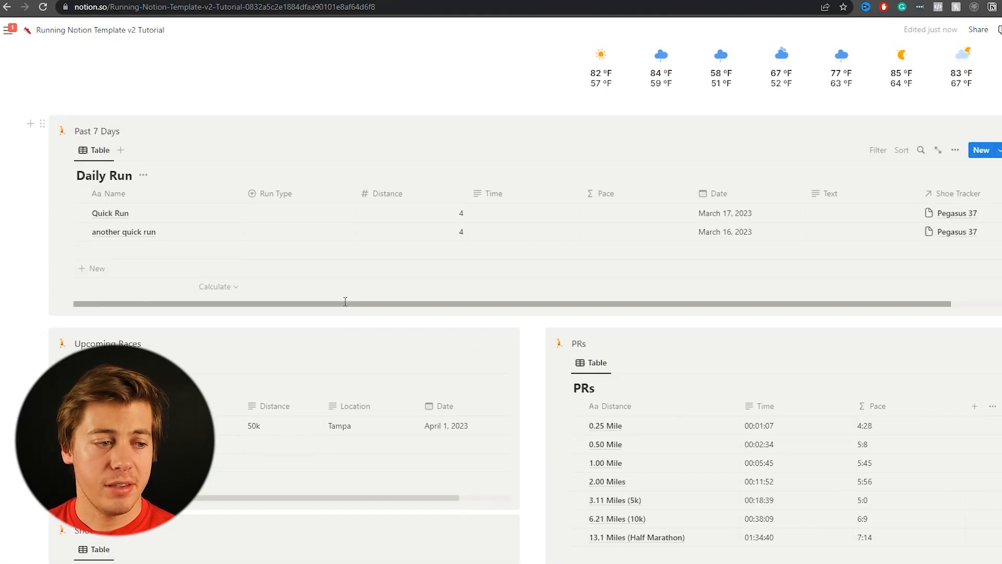
left_click(288, 216)
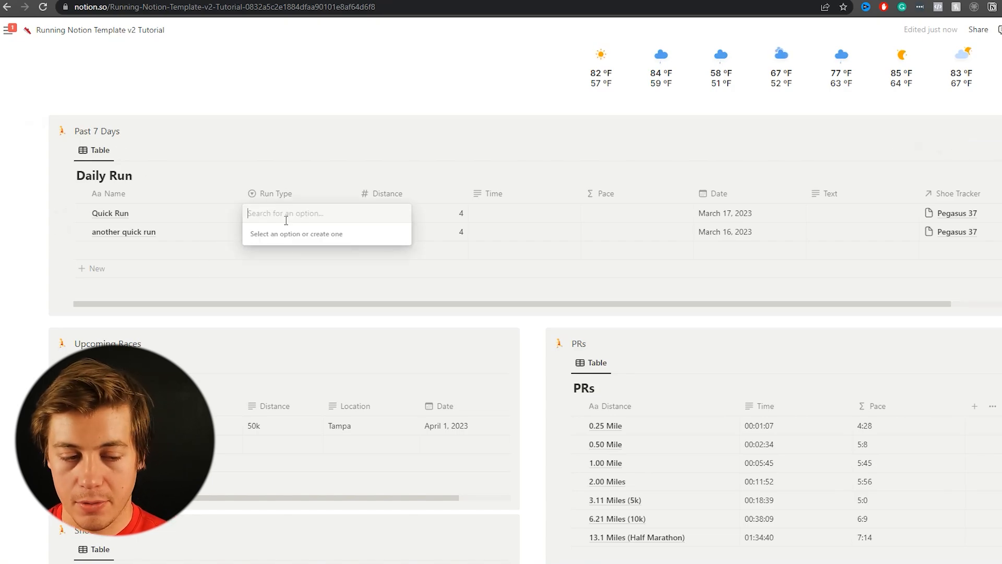
type("easy")
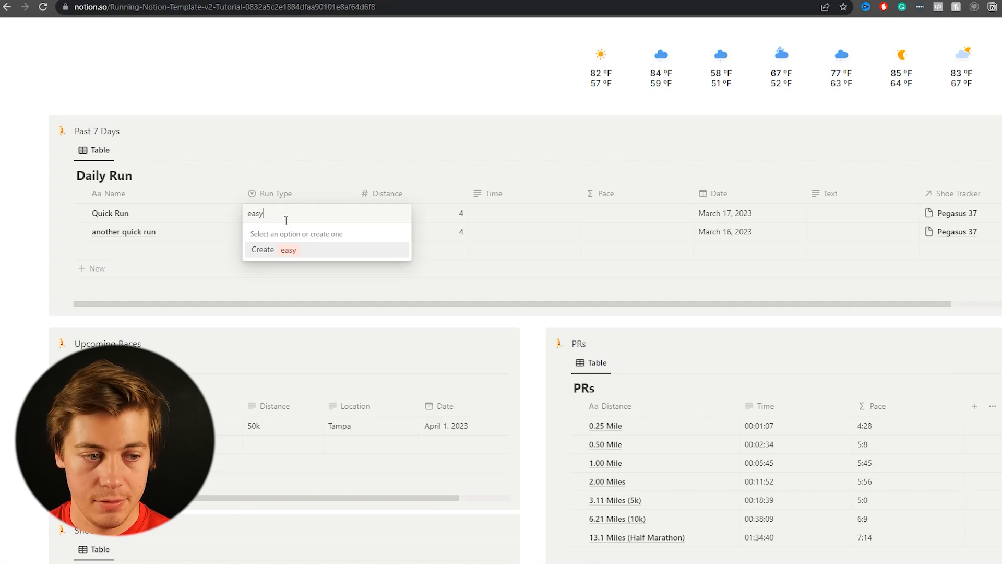
key("Return")
key("Return")
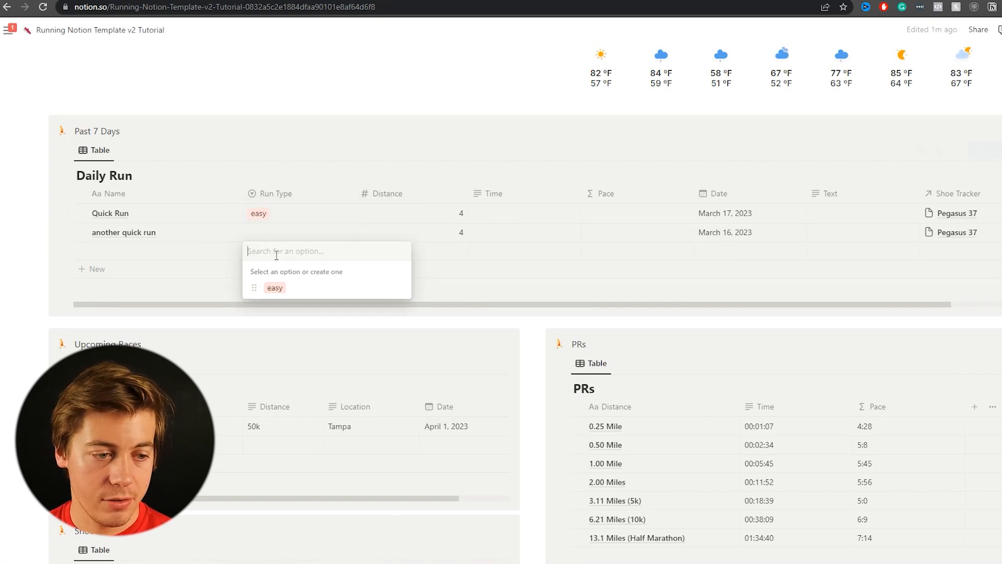
type("long")
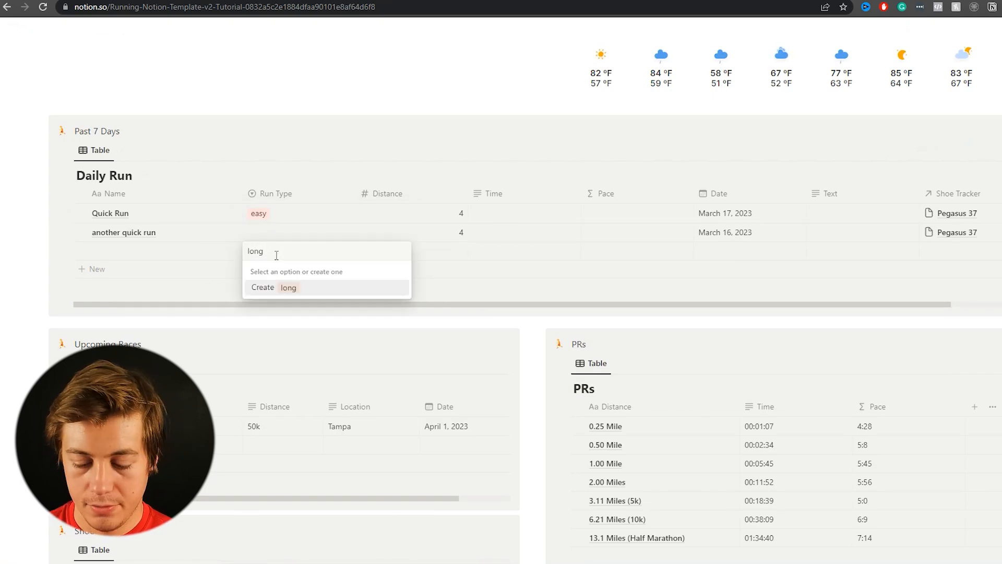
key("Return")
Step: Create the Run Type options tempo for "another quick run" and intervals for the fourth Daily Run row
left_click(282, 265)
type("i")
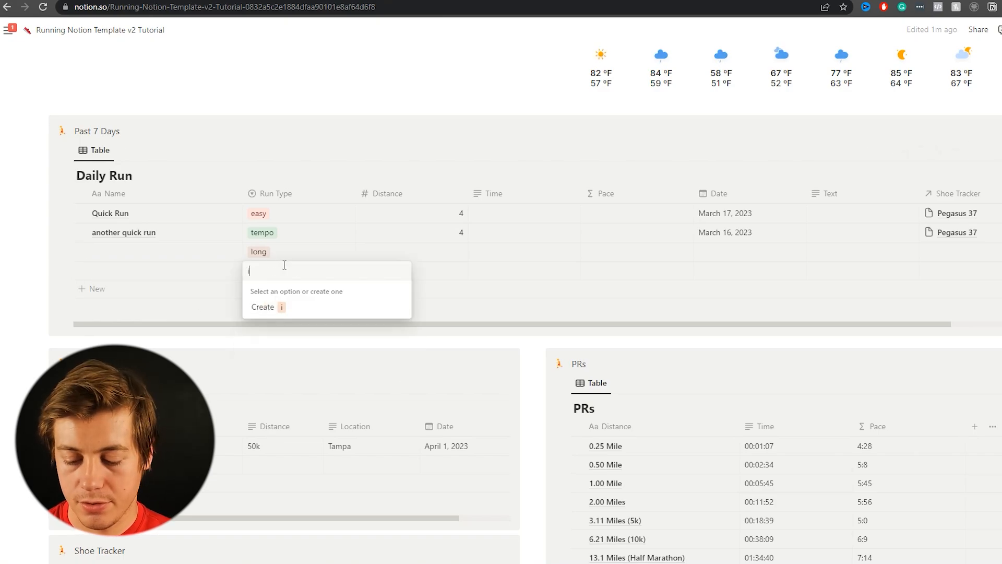
type("ntervals")
key("Return")
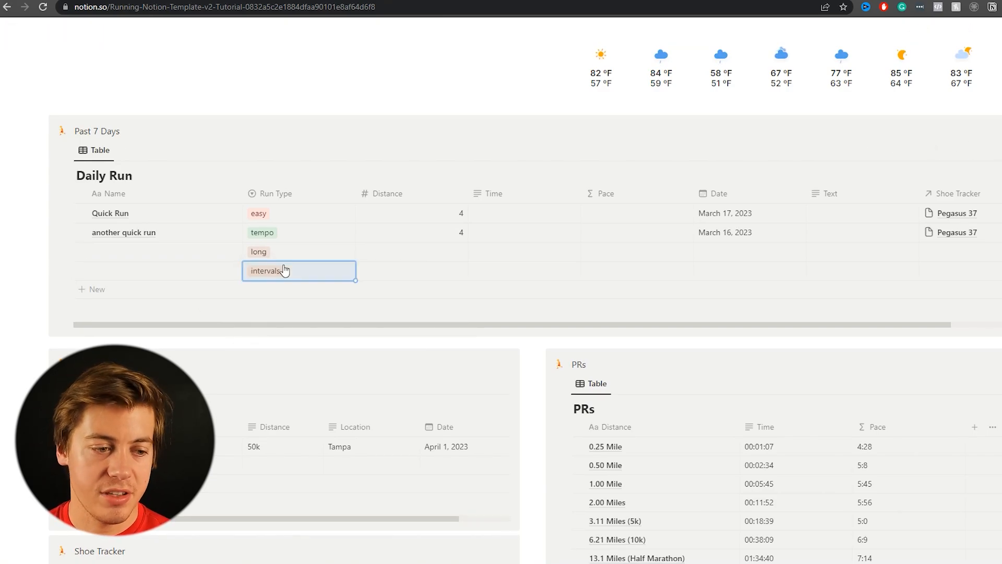
Step: Add a fifth Daily Run row with a new Run Type option race, and open the Quick Run entry's Run Type options
left_click(97, 290)
left_click(274, 292)
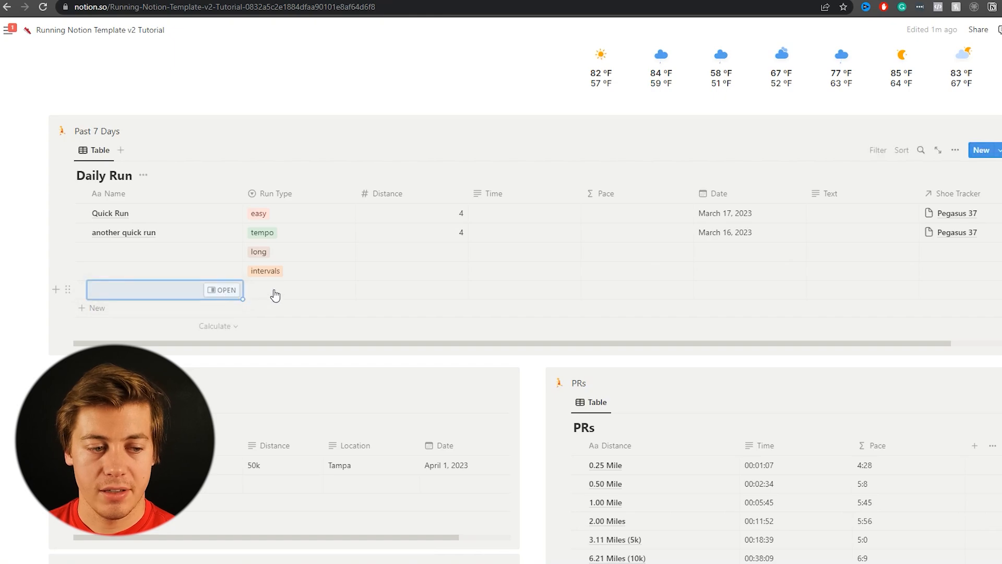
left_click(275, 290)
type("ra")
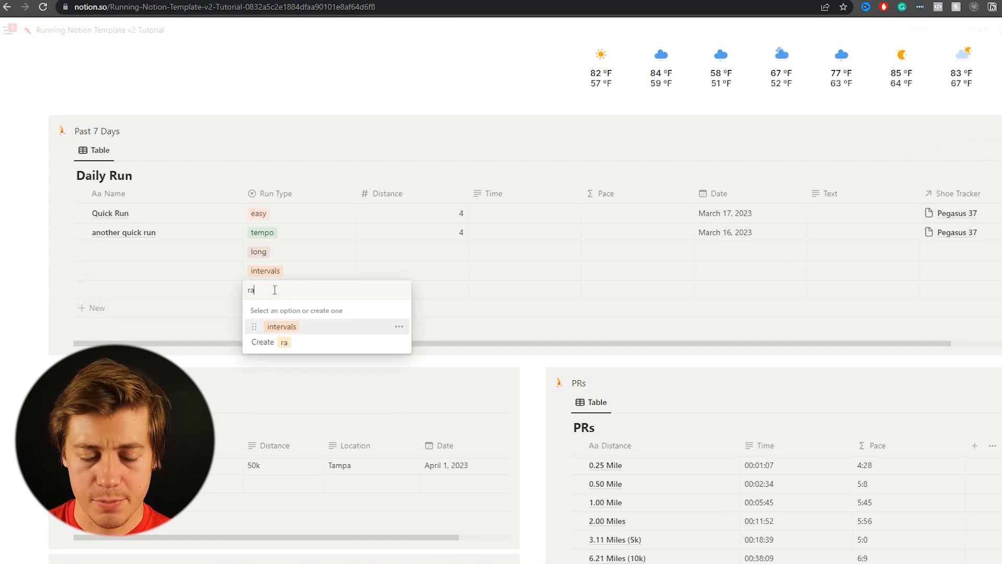
type("ce")
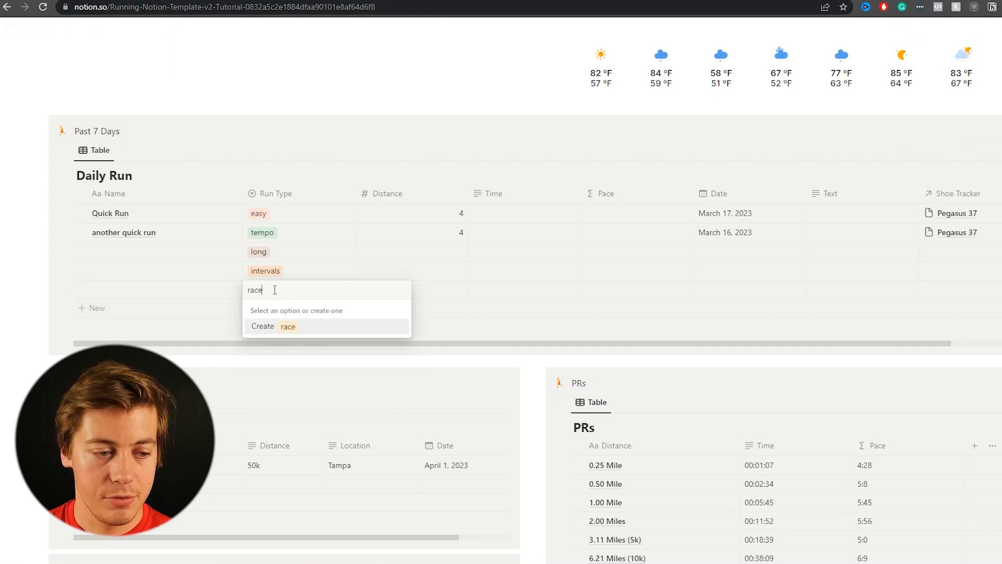
key("Return")
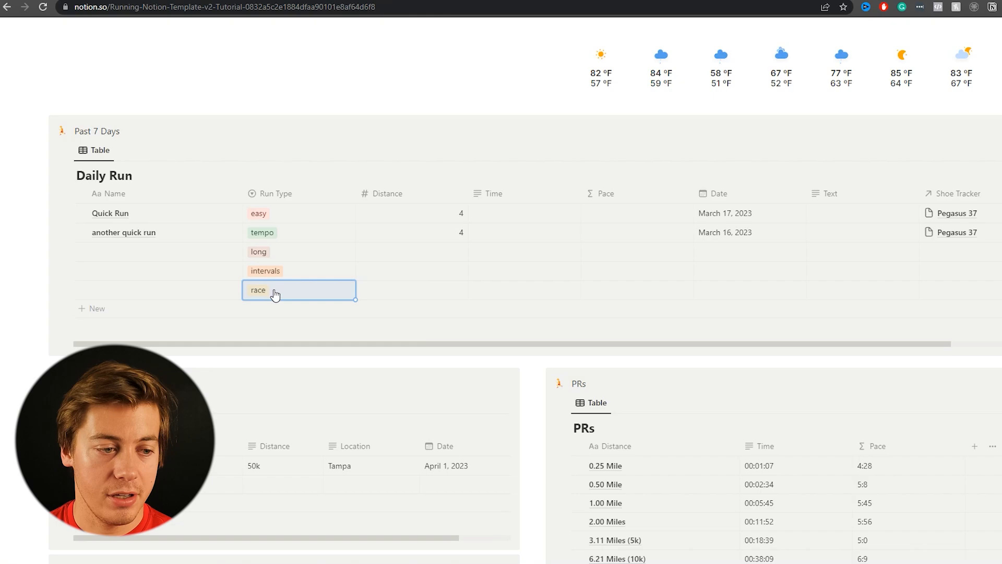
left_click(309, 218)
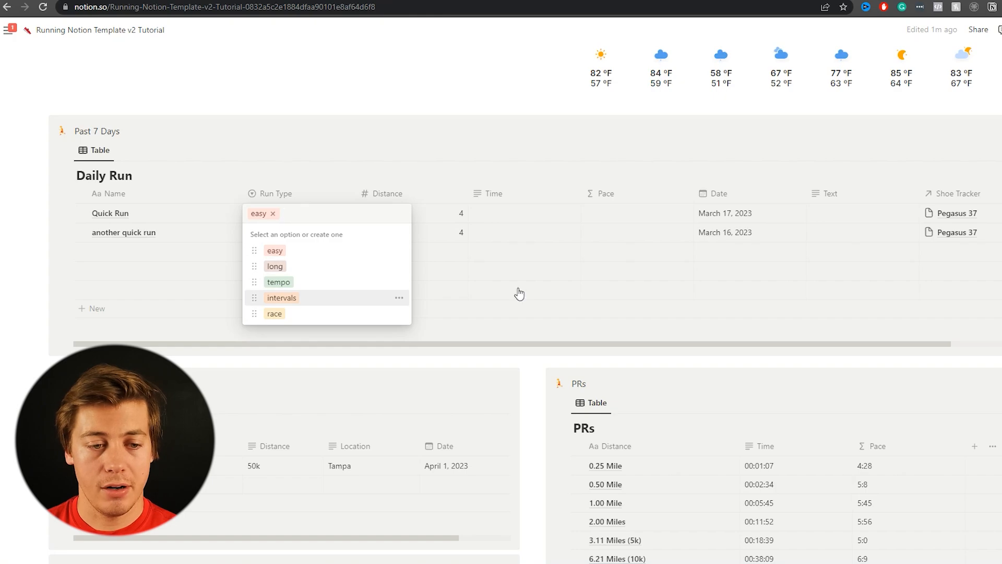
Step: Close the Run Type options and set the Quick Run entry's Time to 00:38:09
key("Escape")
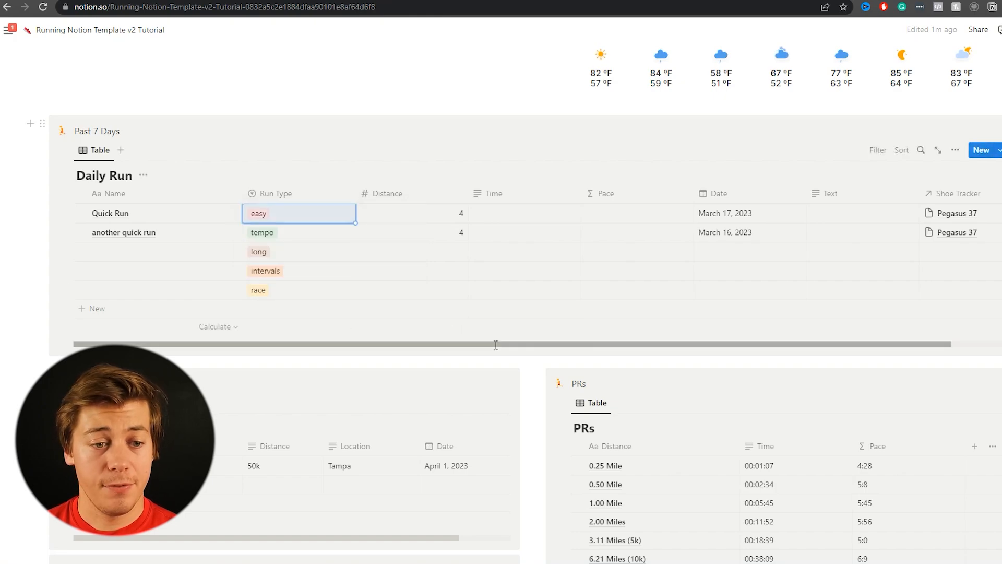
left_click(506, 216)
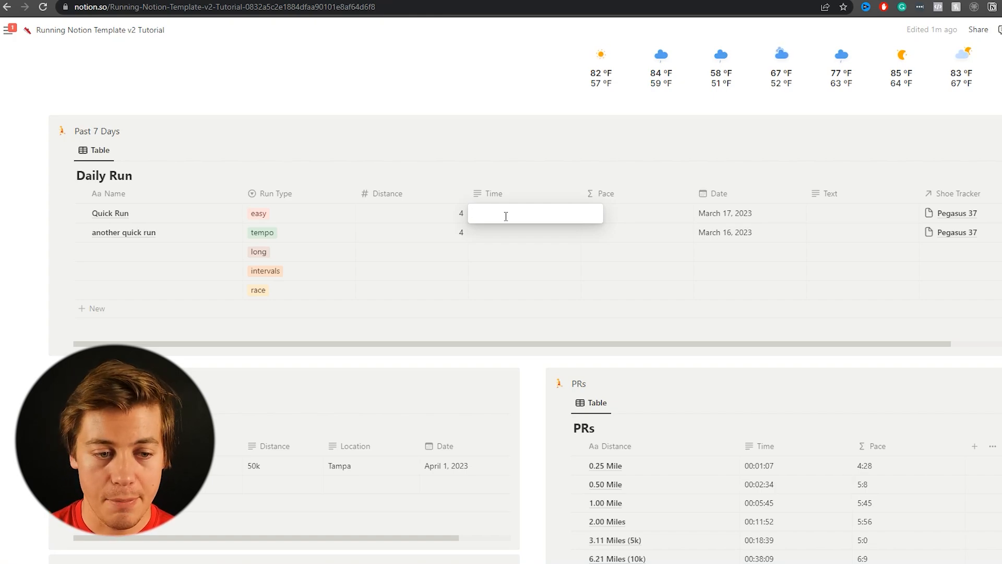
type("00:38:09")
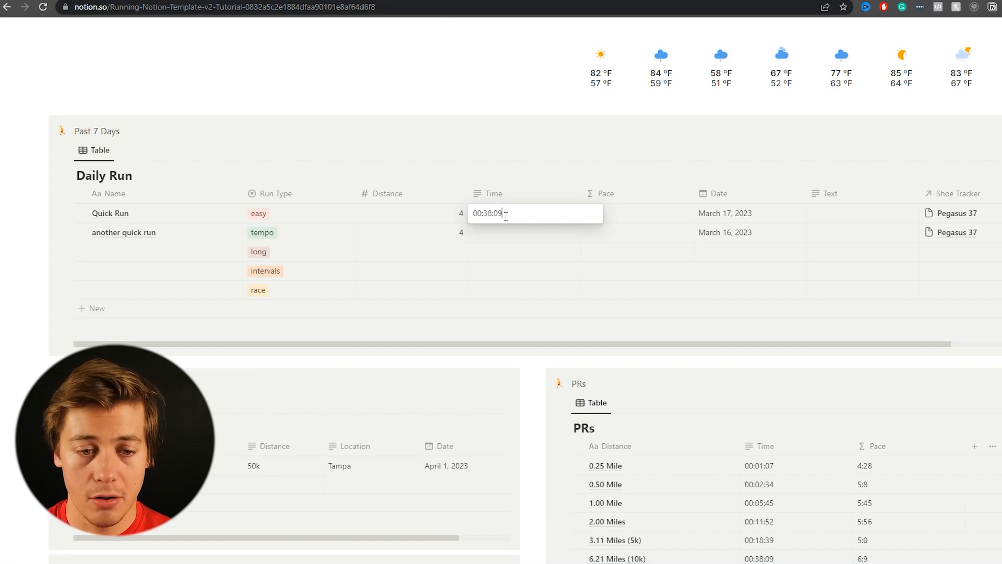
key("Return")
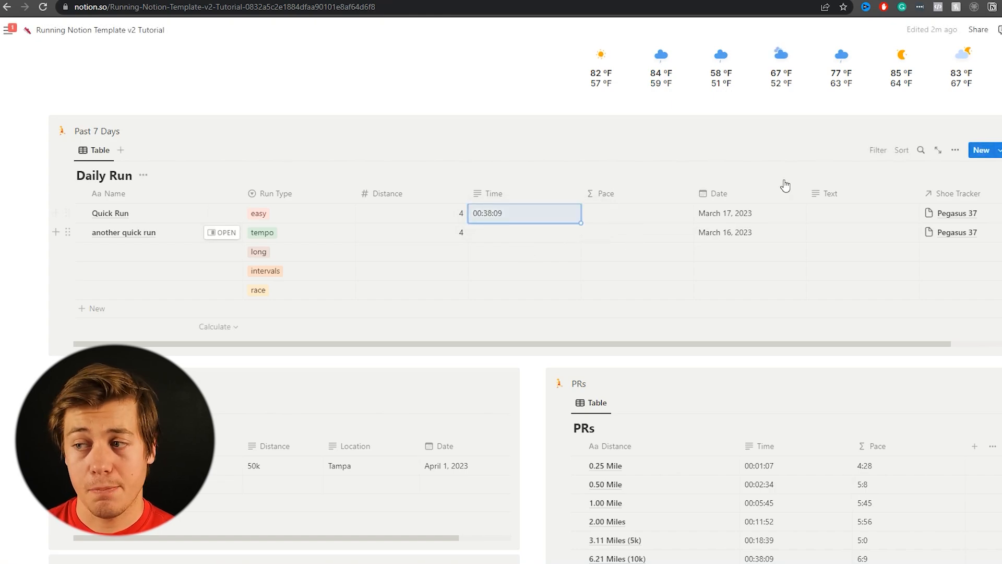
Step: Define the Daily Run Pace formula to convert Time to seconds, divide by Distance, and format the result as minutes:seconds
left_click(622, 212)
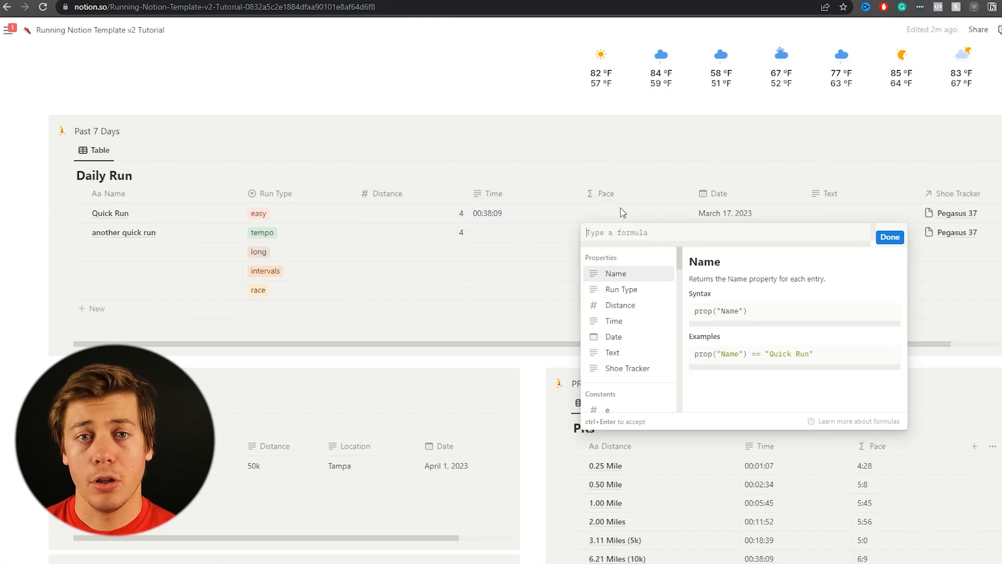
type("format(floor((toNumber(slice(prop(\"Time\"), 6, 9)) + toNumber(slice(prop(\"Time\"), 3, 6)) * 60 + toNumber(slice(prop(\"Time\"), 0, 3)) * 3600) / prop(\"Distance\") / 60)) + \":\" + format(round((toNumber(slice(prop(\"Time\"), 6, 9)) + toNumber(slice(prop(\"Time\"), 3, 6)) * 60 + toNumber(slice(prop(\"Time\"), 0, 3)) * 3600) / prop(\"Distance\")) % 60)")
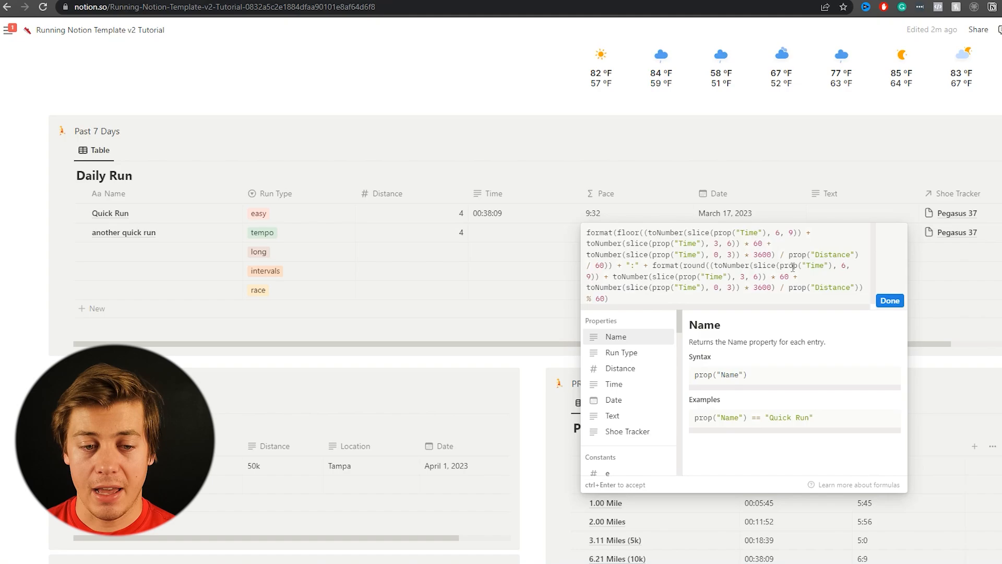
left_click(890, 300)
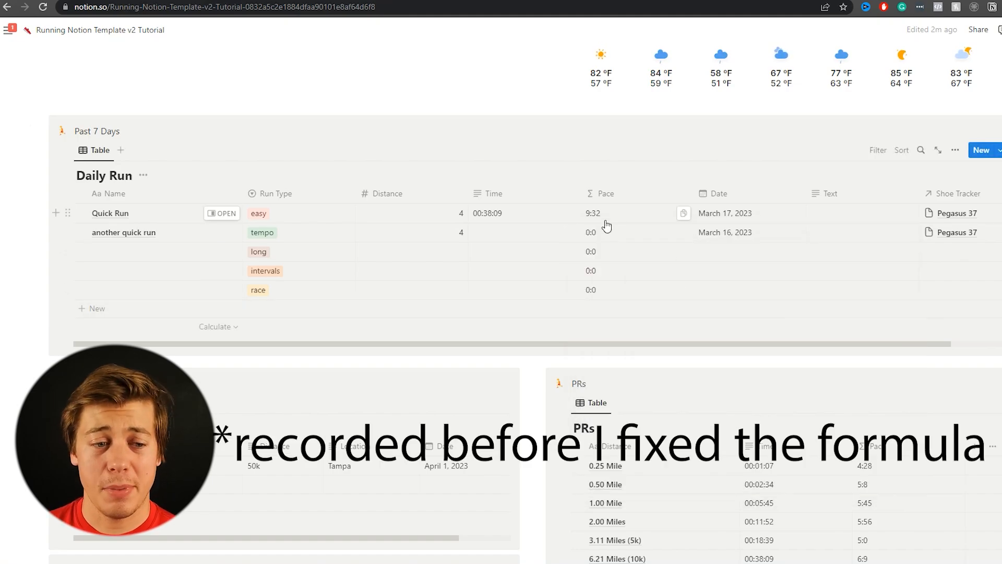
Step: Set the Time of the "another quick run" entry to 00:41:17
left_click(481, 234)
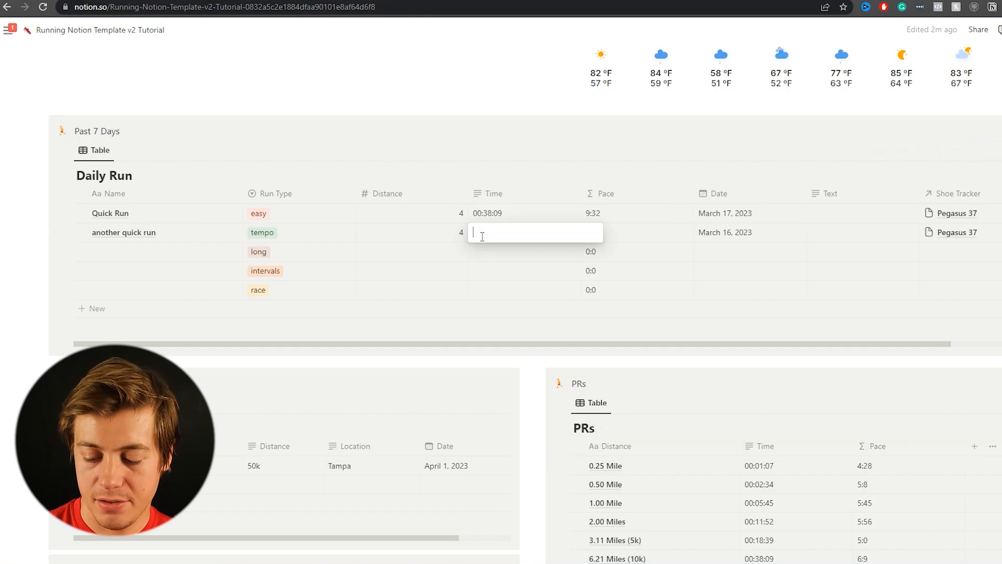
type("00:41:")
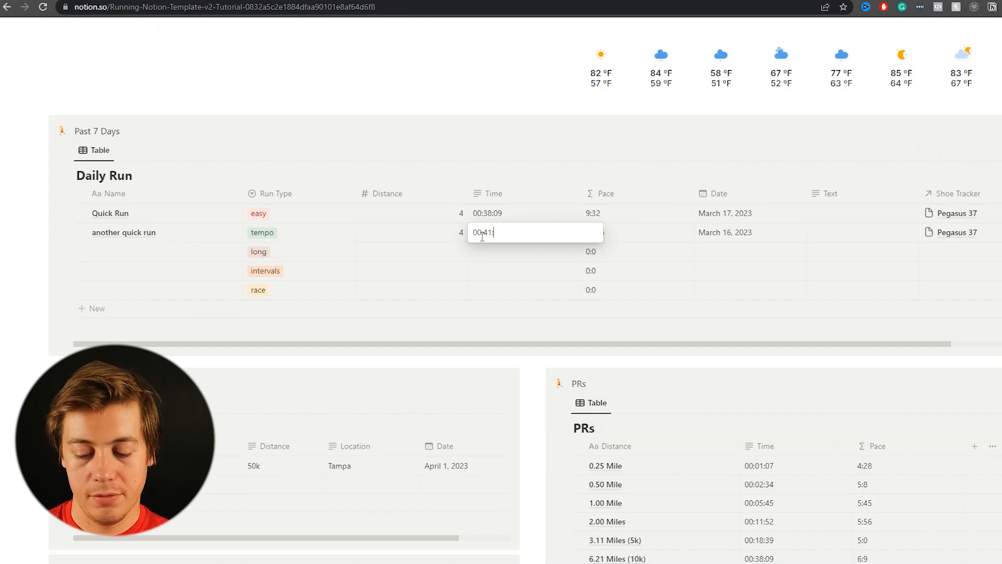
type("17")
key("Return")
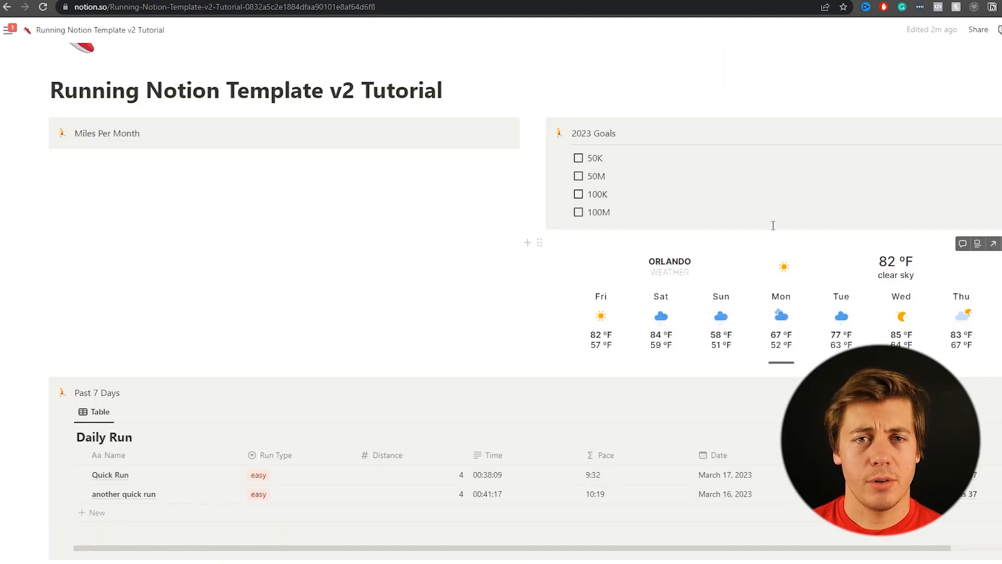
Step: Insert a table database view below the All Runs callout, using Daily Run as its data source
scroll(721, 229, "down", 4)
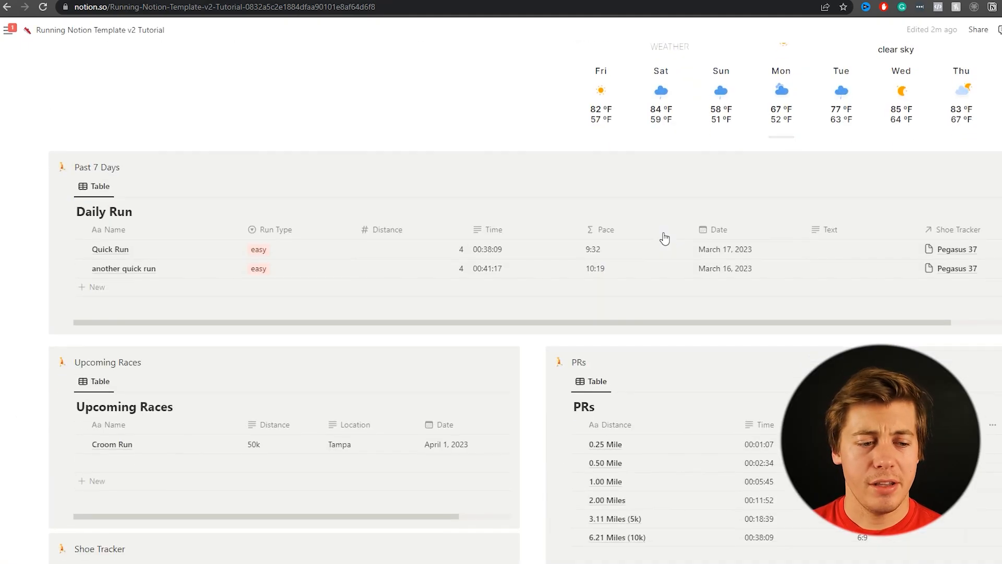
scroll(665, 239, "down", 5)
left_click(138, 504)
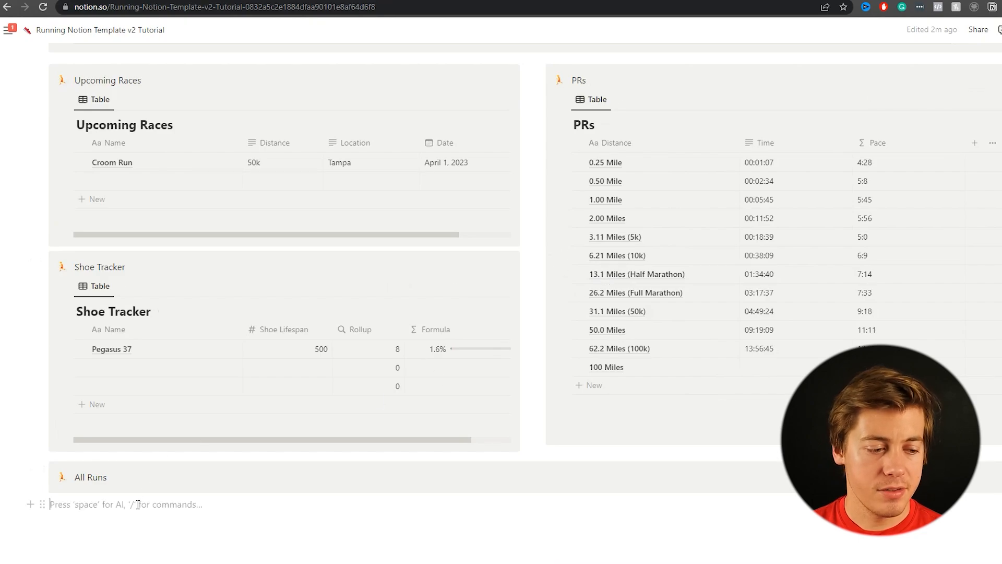
scroll(141, 502, "down", 2)
type("/da")
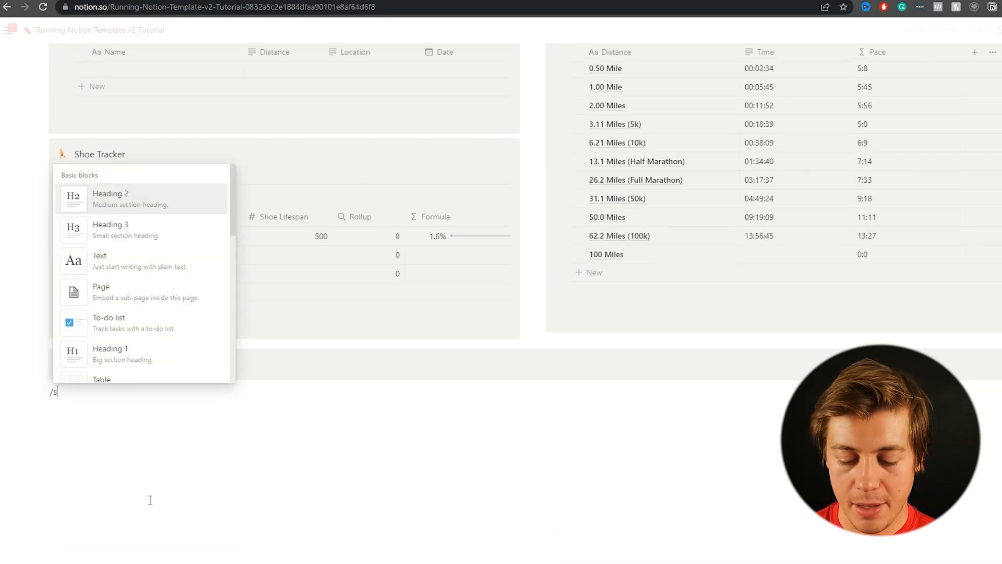
type("ta")
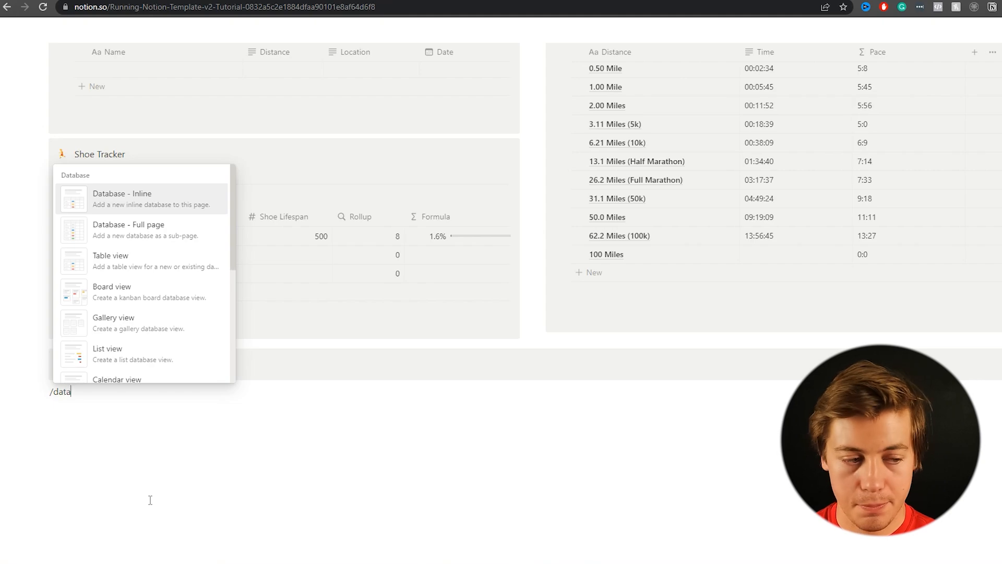
type("baseview")
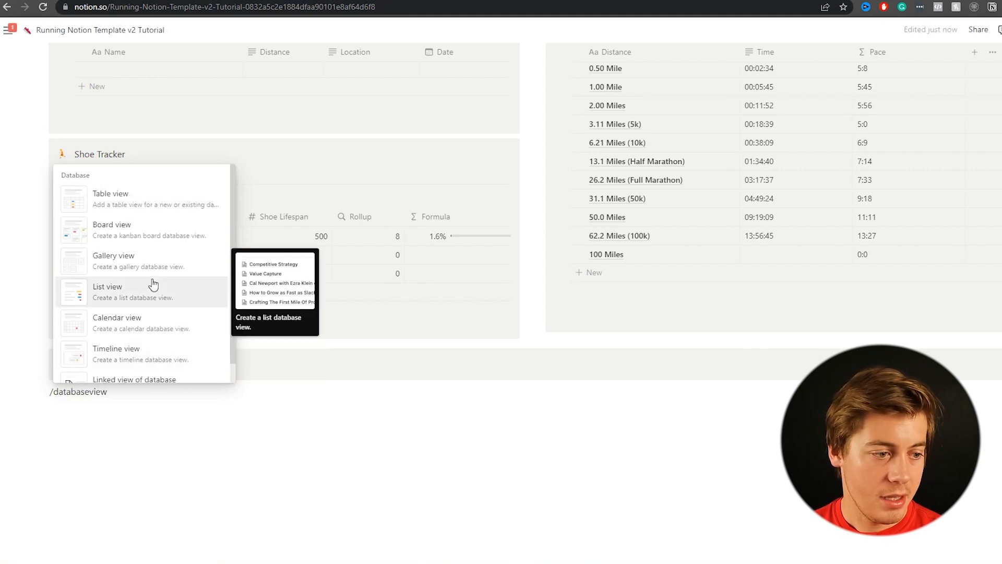
left_click(155, 204)
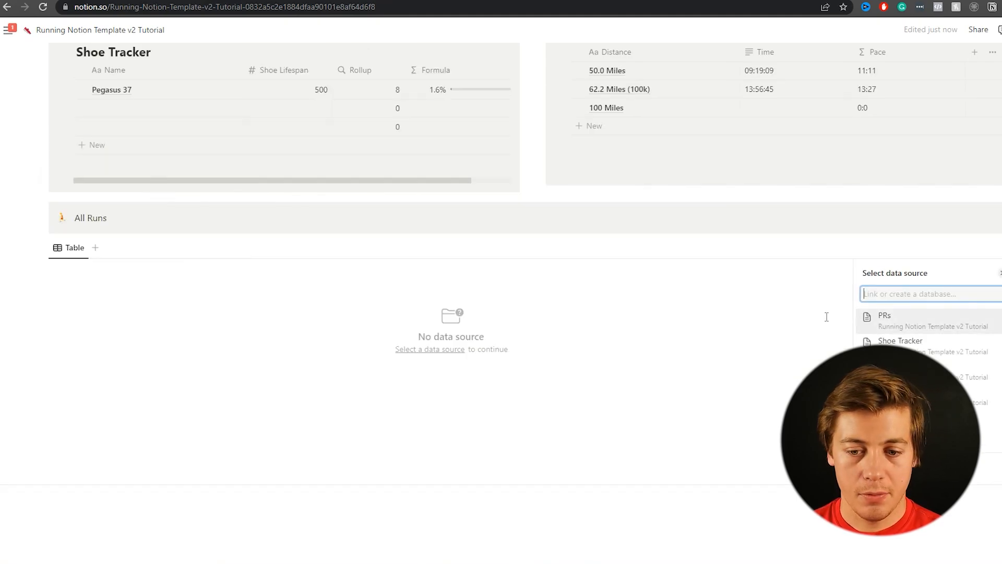
left_click(905, 398)
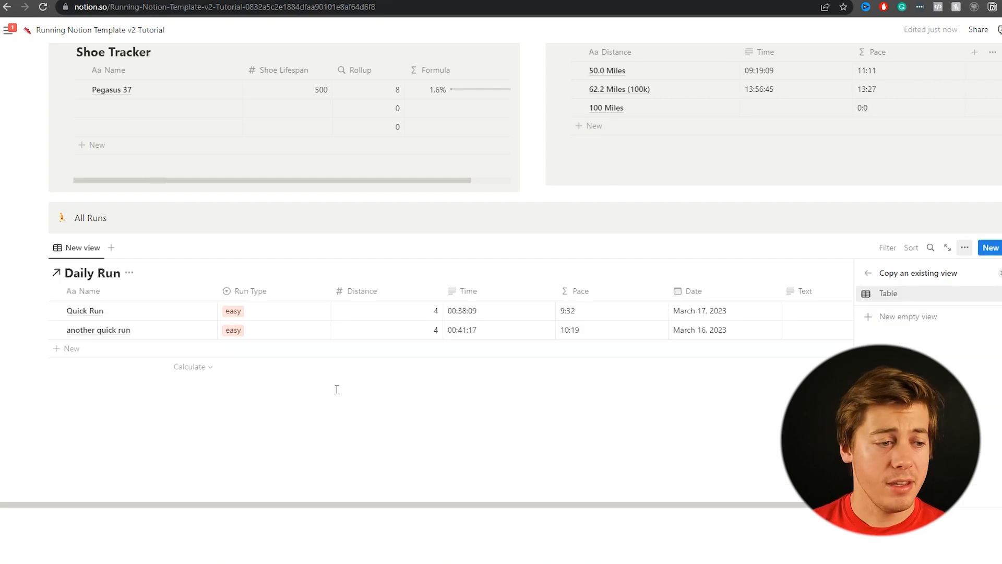
Step: Add a Daily Run calendar view beside the new table view and move the linked database into the All Runs callout
left_click(111, 247)
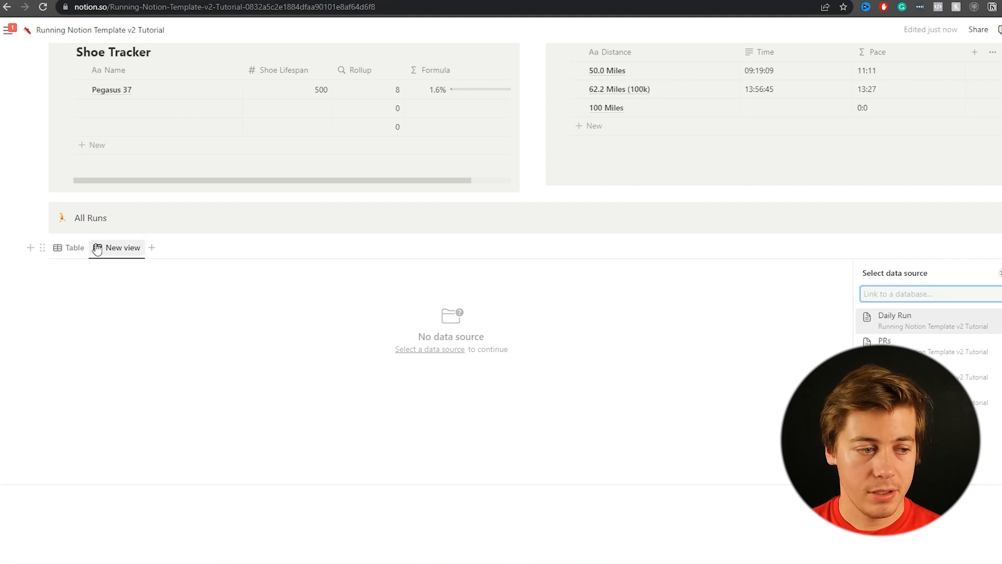
left_click(901, 331)
left_click(897, 310)
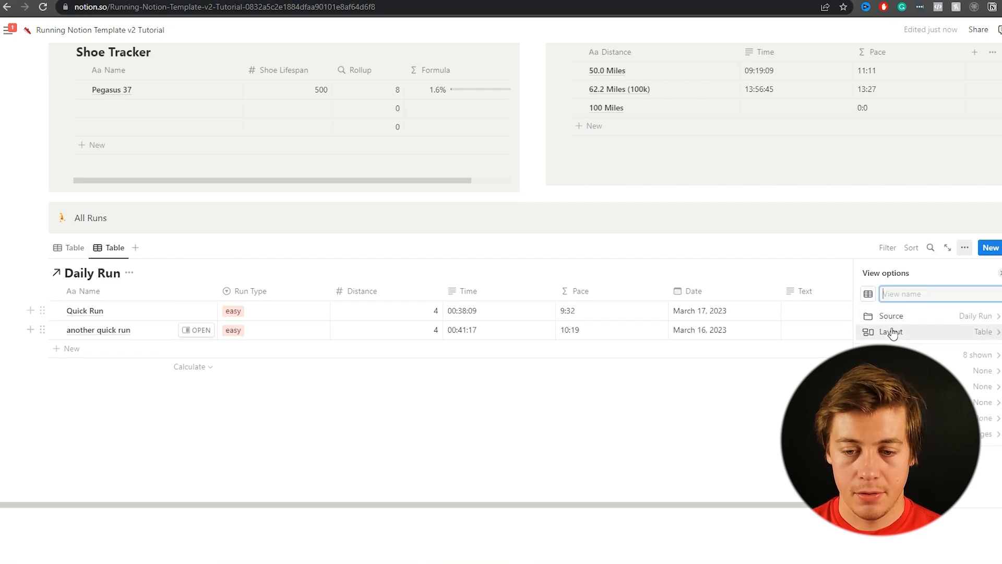
left_click(891, 332)
left_click(884, 340)
left_click(107, 217)
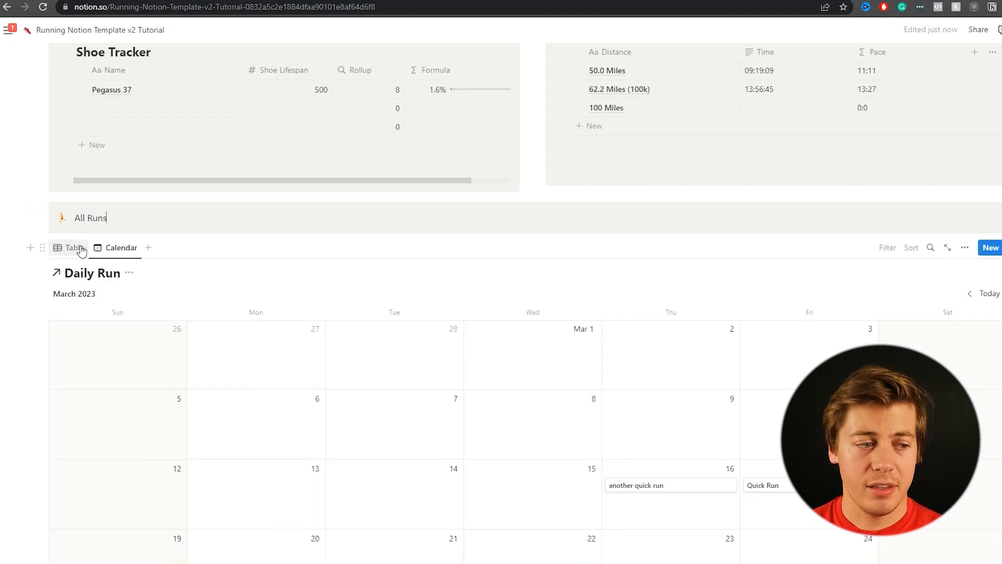
left_click_drag(43, 247, 74, 224)
Step: Filter the Daily Run table under Past 7 Days by Date, limited to this week
scroll(81, 251, "up", 10)
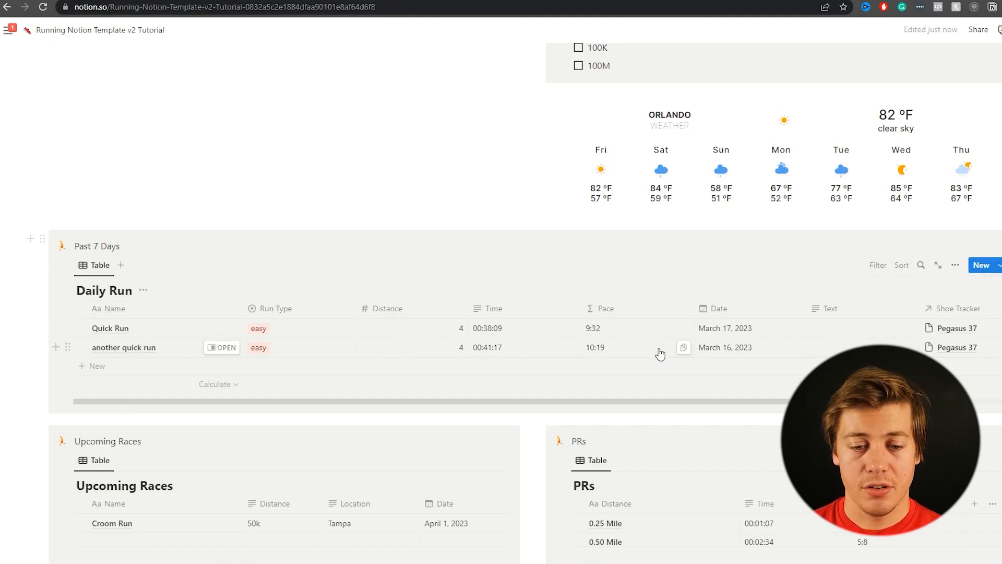
left_click(882, 269)
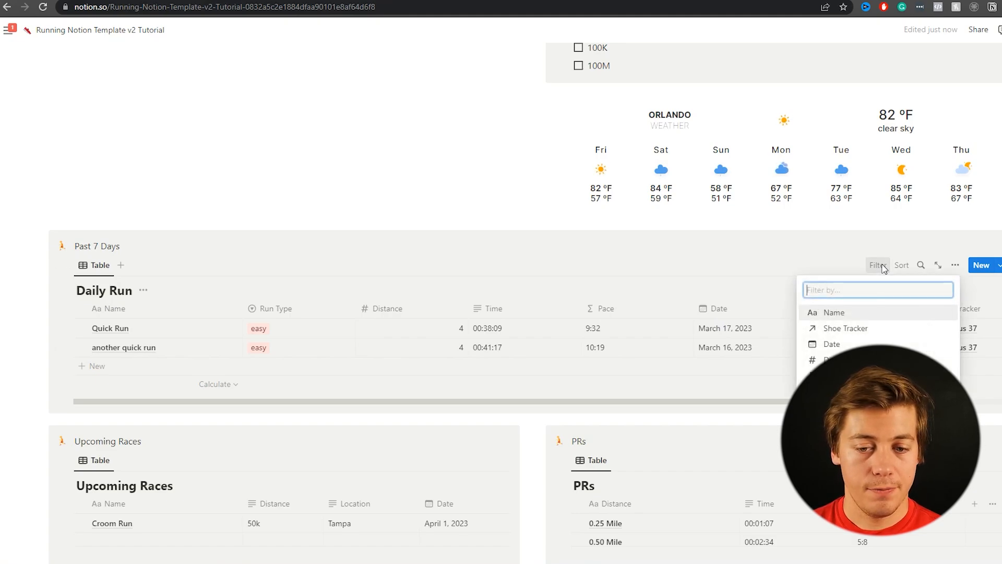
left_click(841, 345)
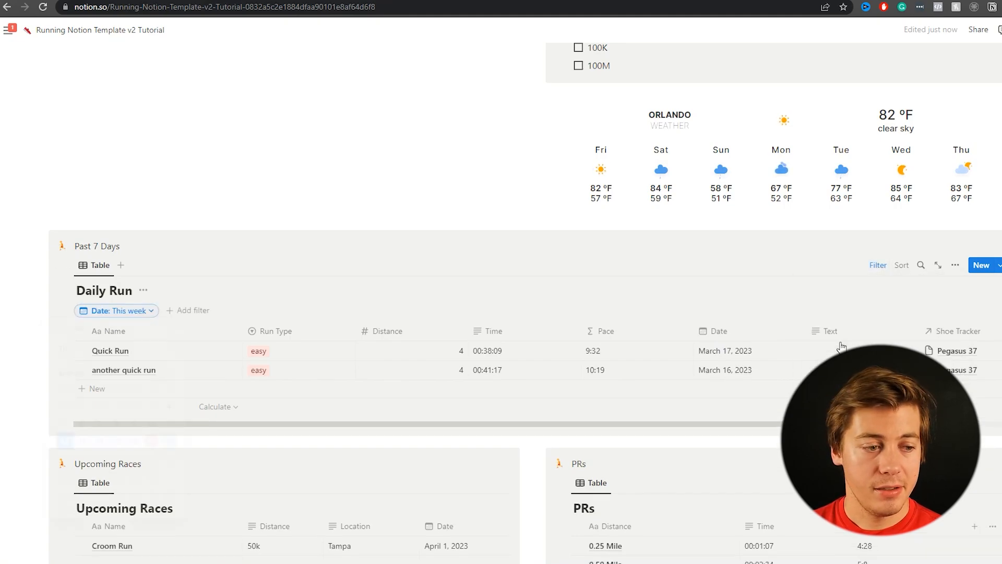
left_click(38, 304)
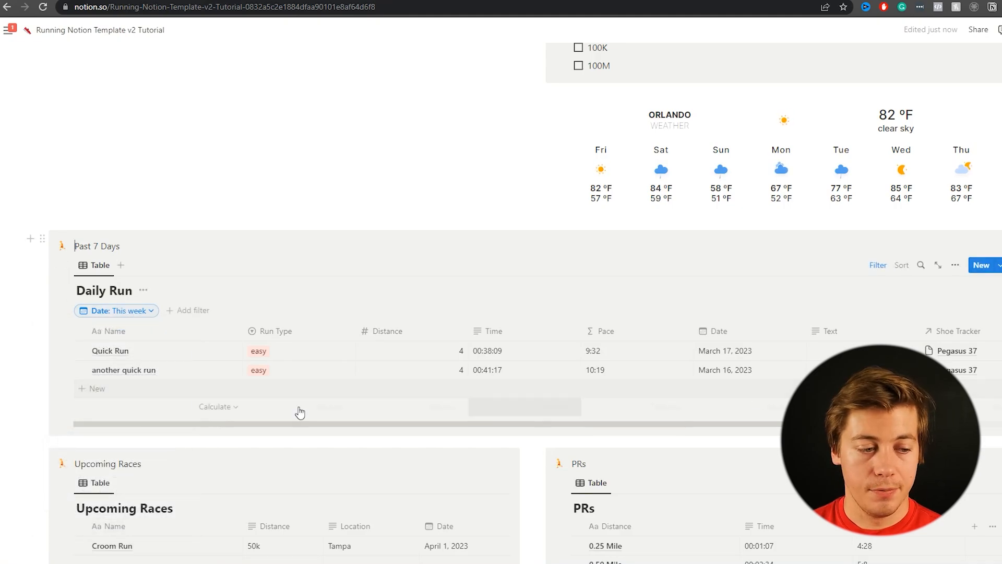
Step: Add an unnamed row to the filtered Daily Run table and set its Date to March 1, 2023
left_click(95, 389)
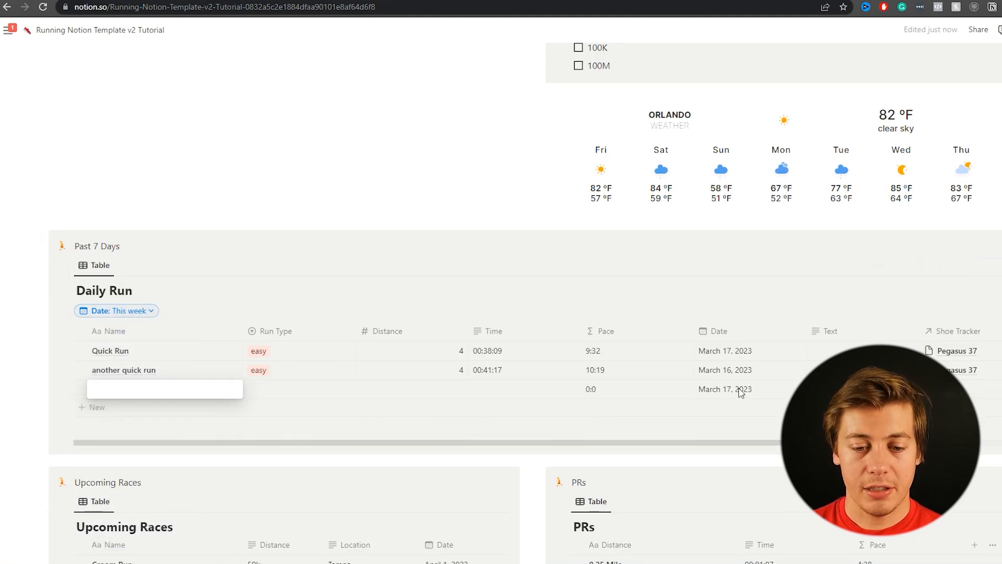
left_click(720, 391)
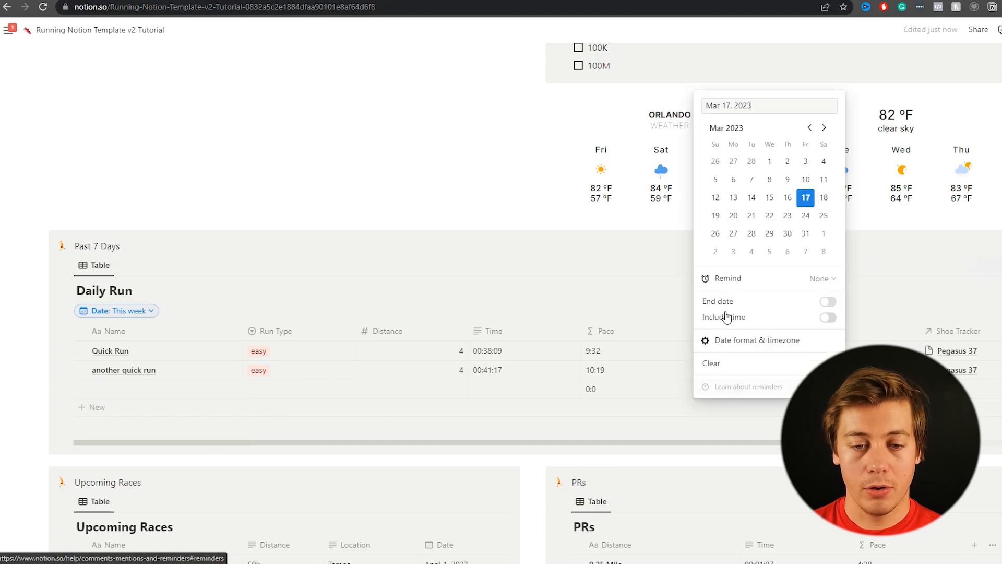
left_click(770, 163)
left_click(611, 274)
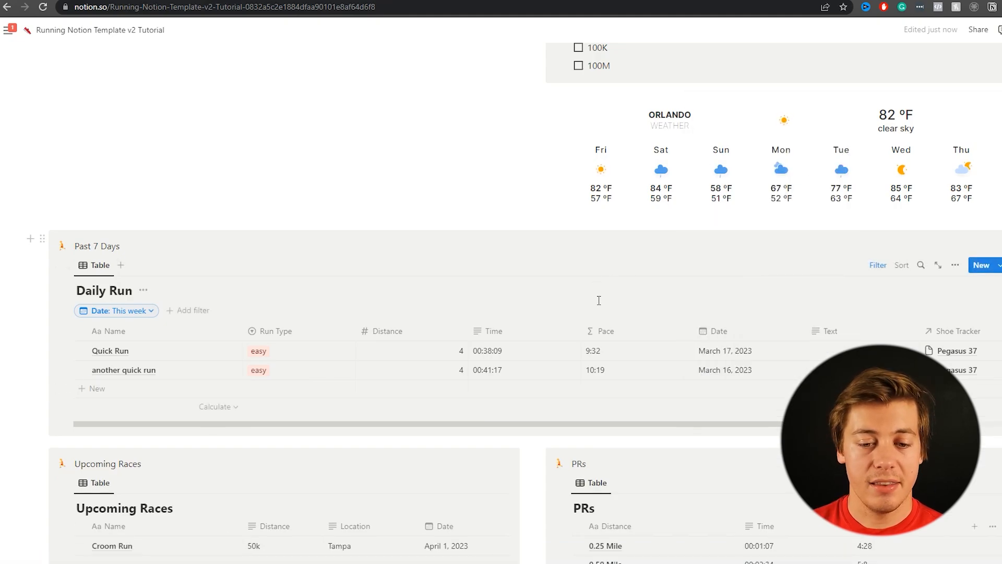
Step: Check the All Runs calendar and table views for the unnamed March 1 entry
scroll(599, 298, "down", 15)
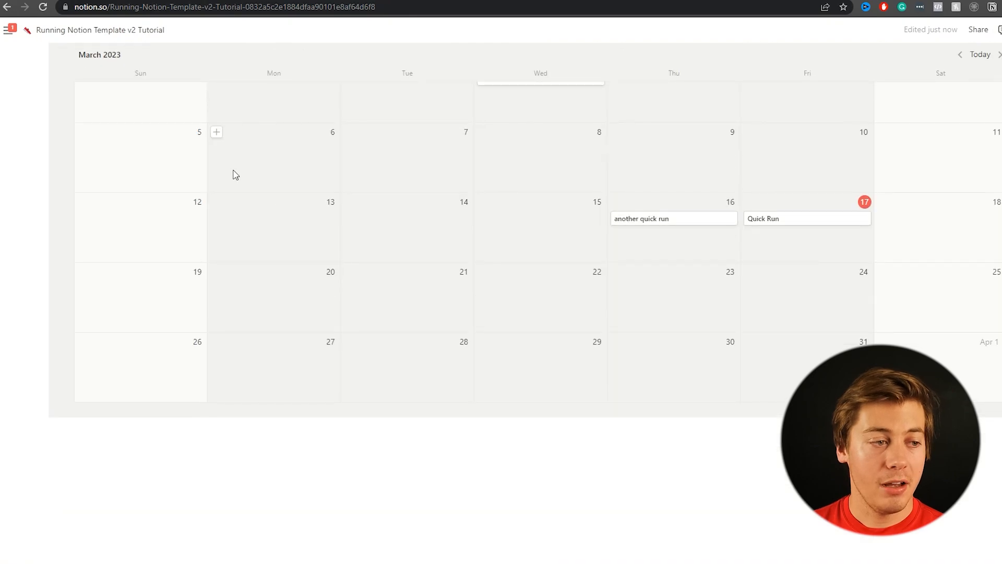
scroll(235, 172, "up", 3)
left_click(94, 147)
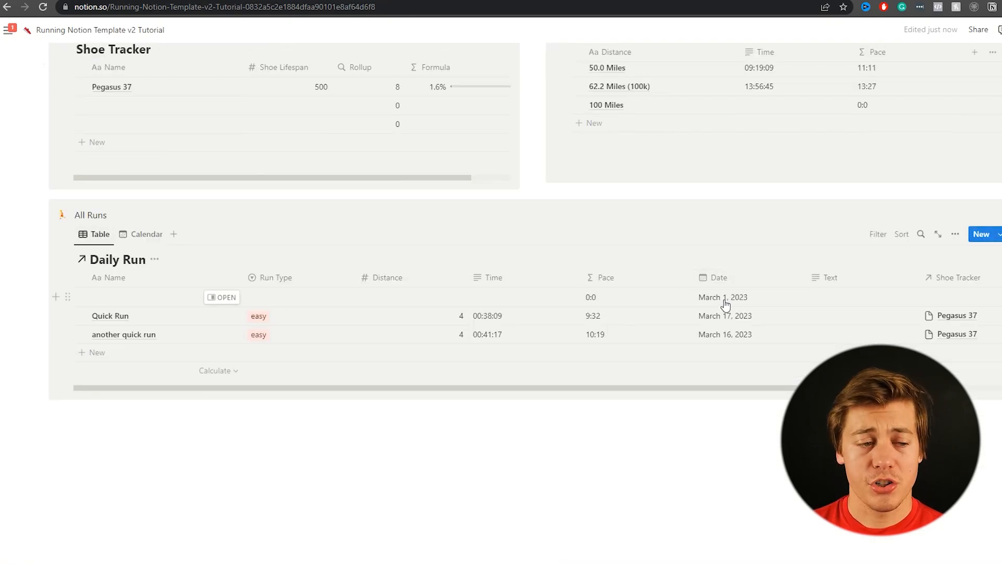
Step: Insert a new inline database directly below the Miles Per Month callout
scroll(334, 345, "up", 2)
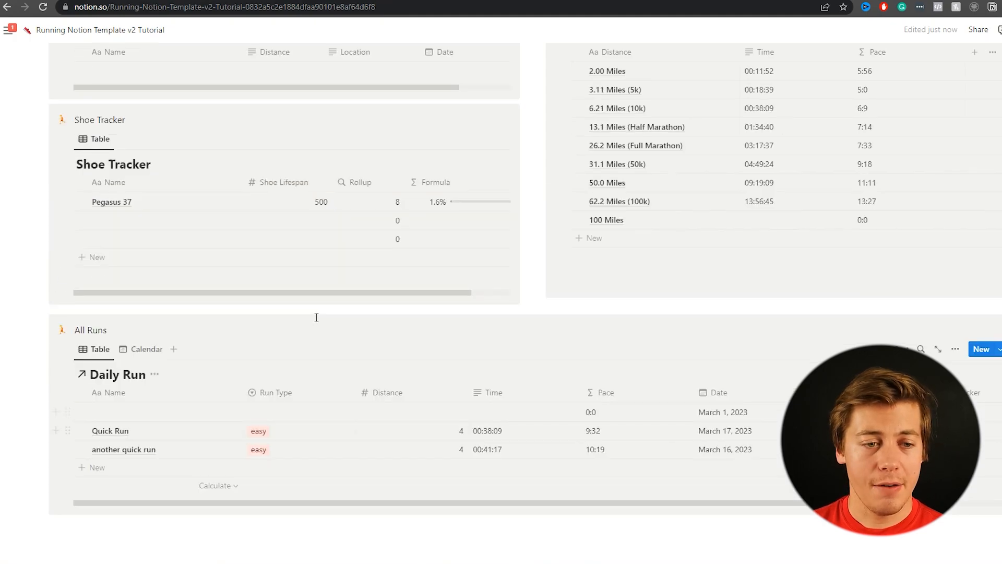
scroll(316, 318, "up", 7)
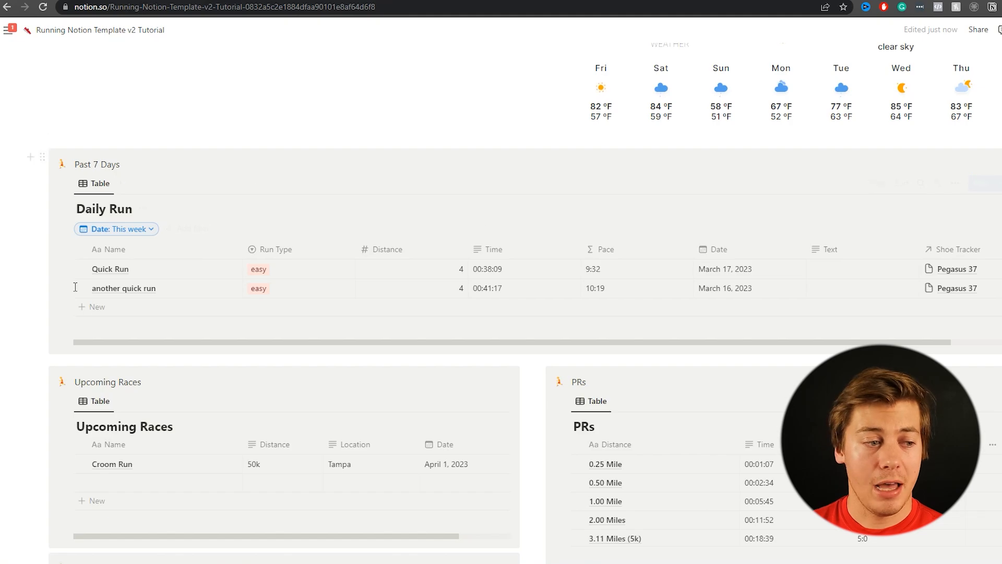
scroll(262, 253, "up", 4)
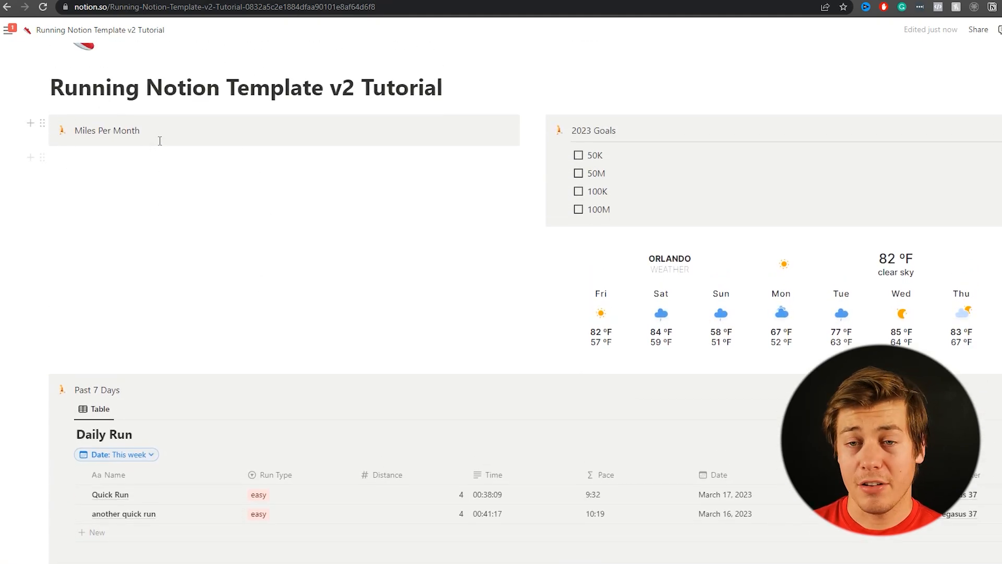
left_click(132, 166)
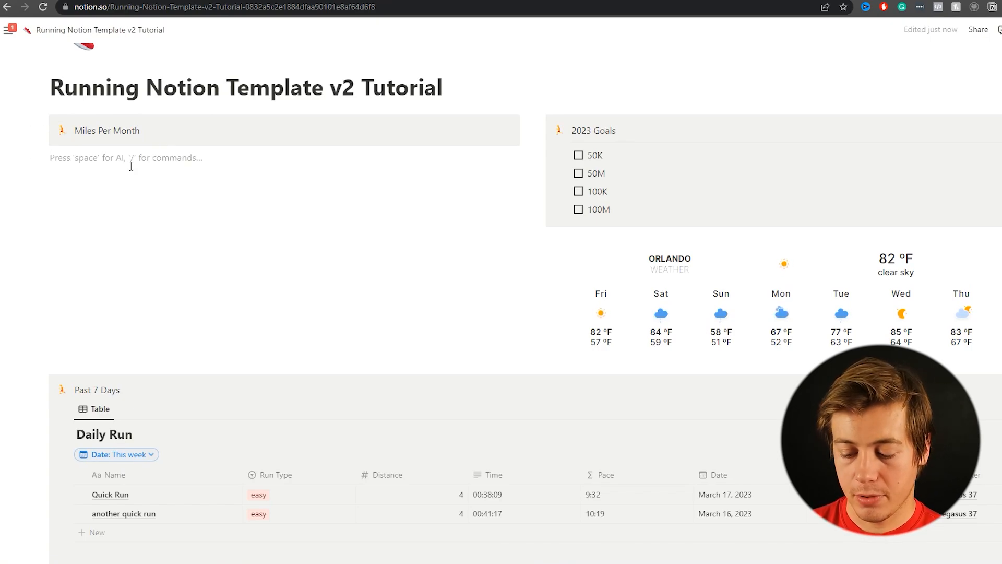
type("/dat")
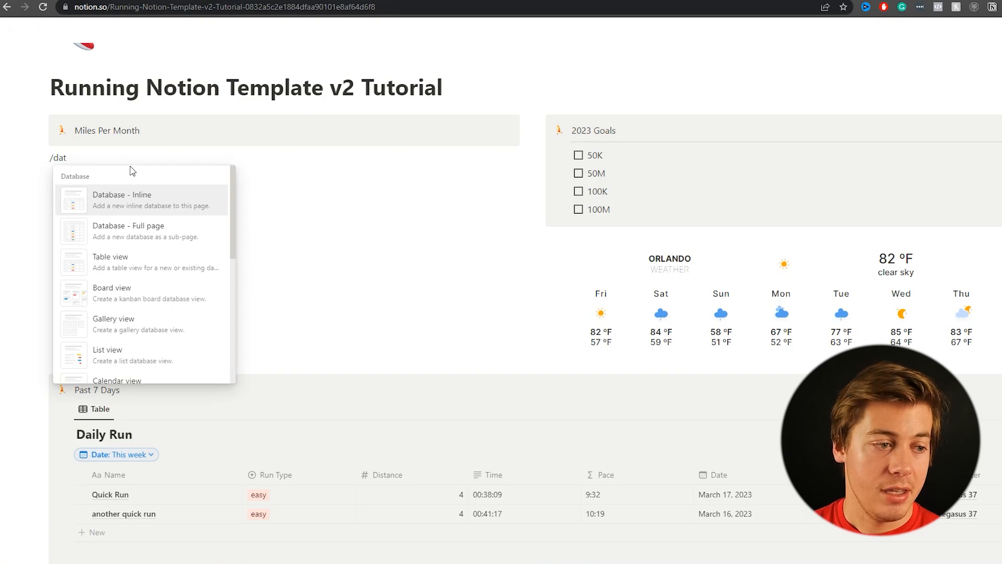
left_click(64, 197)
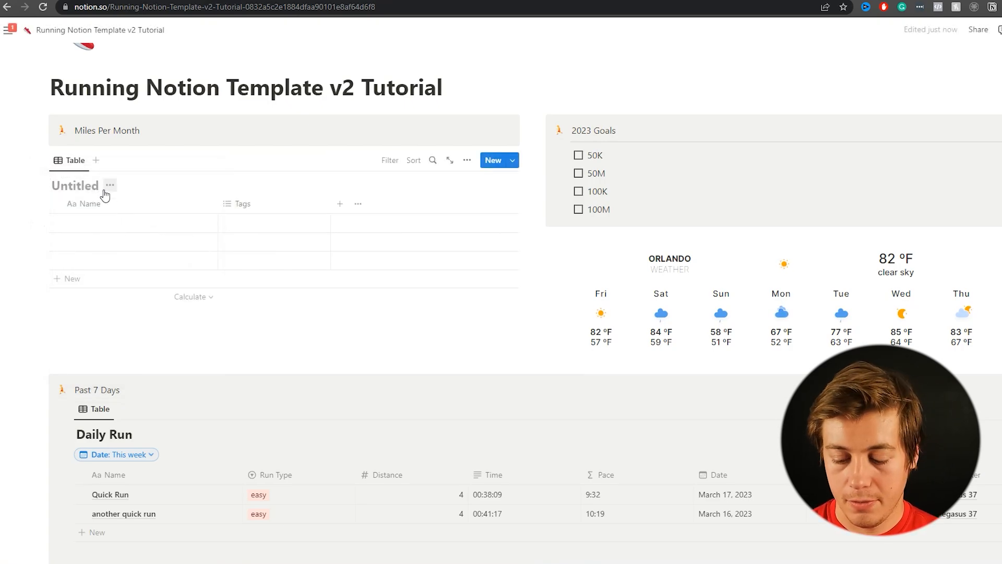
Step: Title the new database Miles Per Month and name its first two rows January 2023 and February 2023
type("Miles Per")
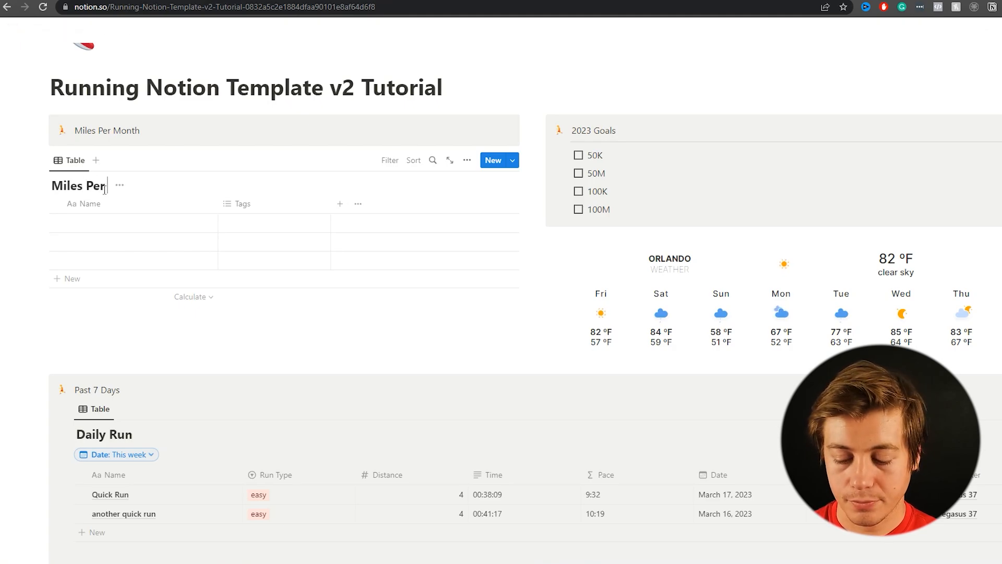
type(" Month")
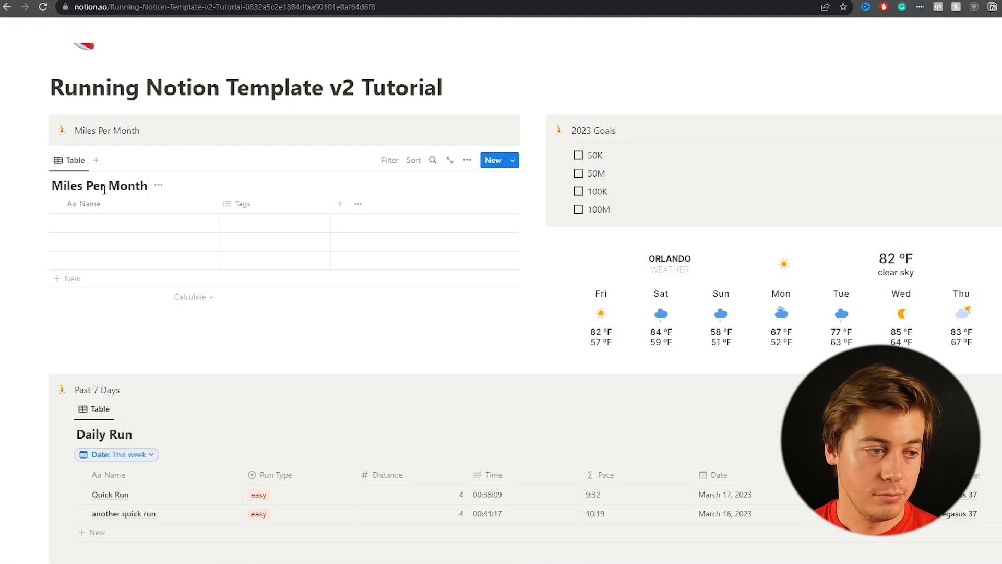
left_click(95, 224)
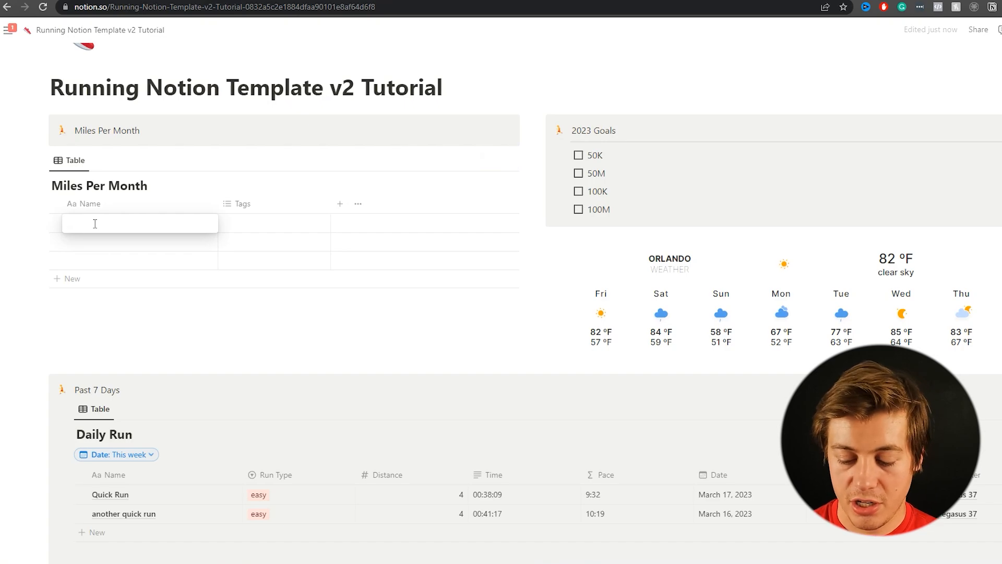
type("January 202")
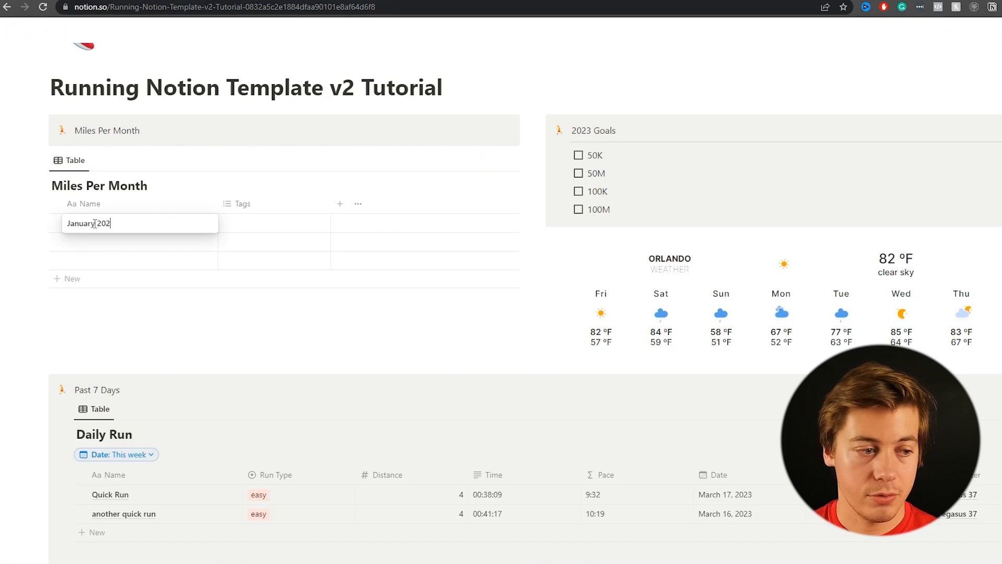
type("3")
left_click(95, 239)
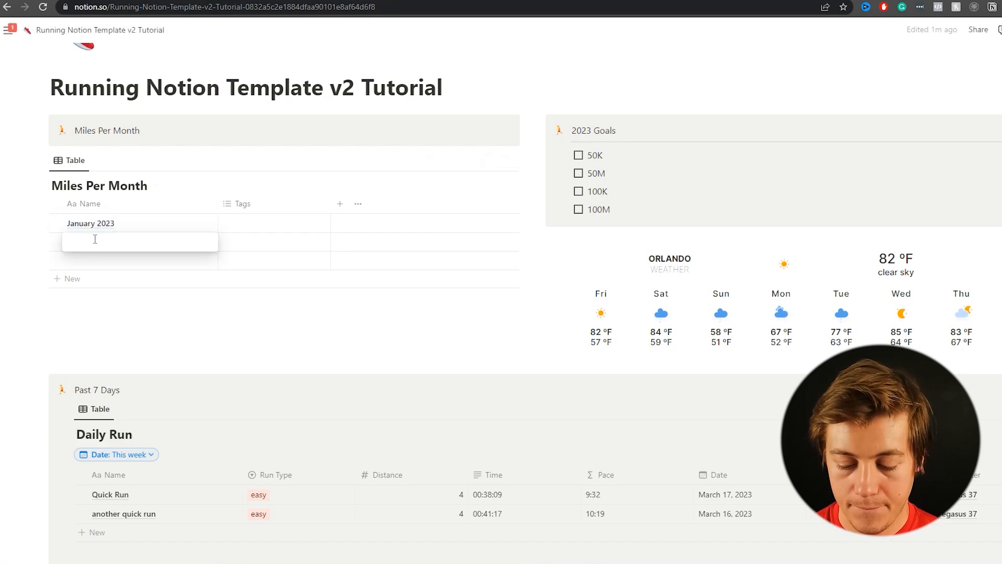
type("Few")
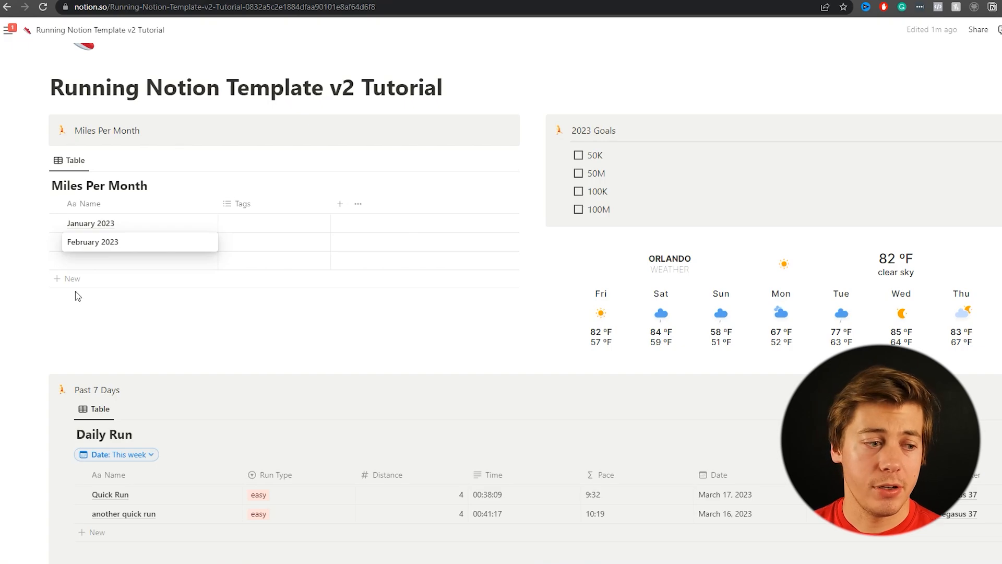
Step: Add an extra blank row to the Miles Per Month table and name the third row March 2023
left_click(84, 280)
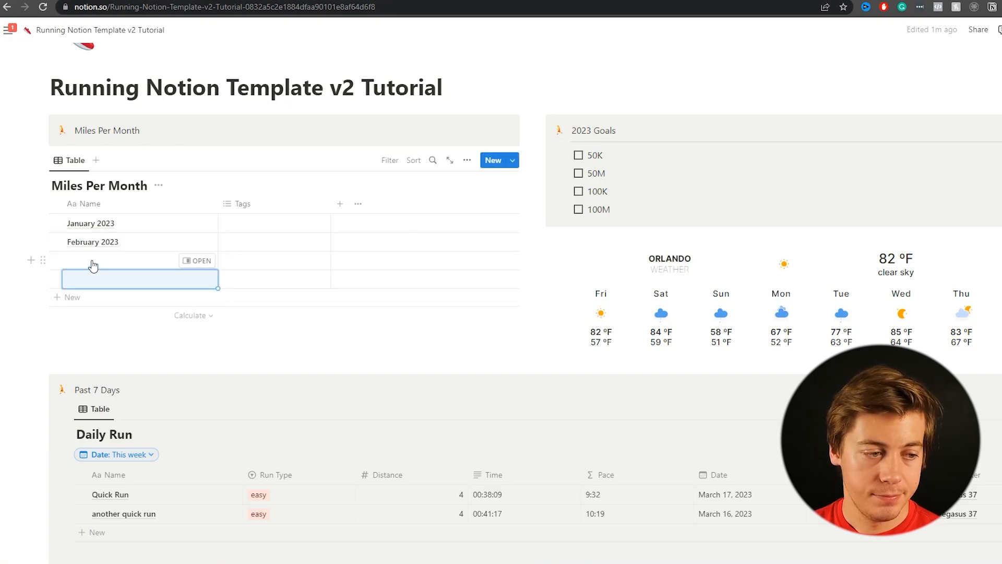
left_click(93, 266)
key("Escape")
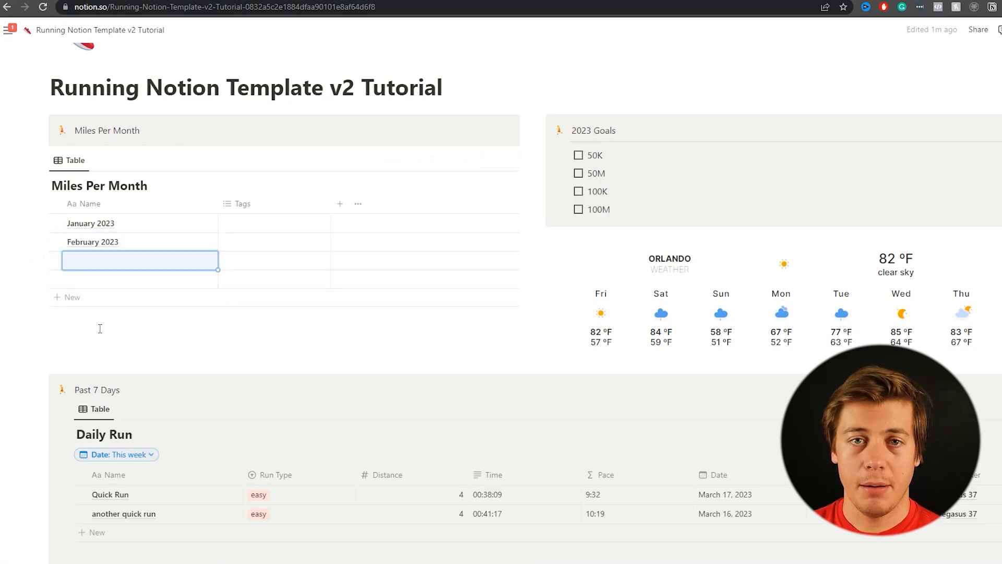
left_click(86, 261)
type("March 2023")
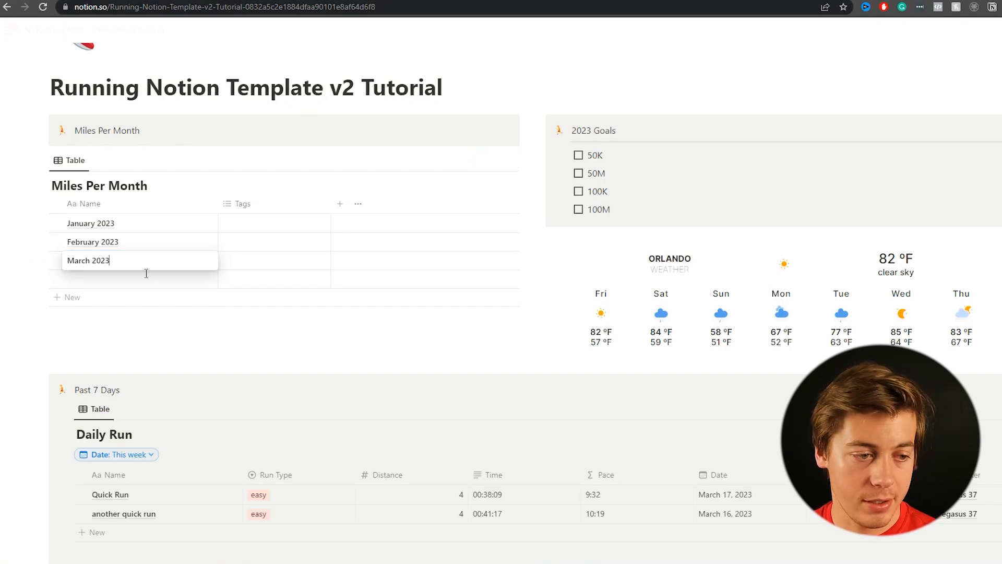
key("Escape")
Step: Delete the Tags property from the Miles Per Month table
left_click(240, 204)
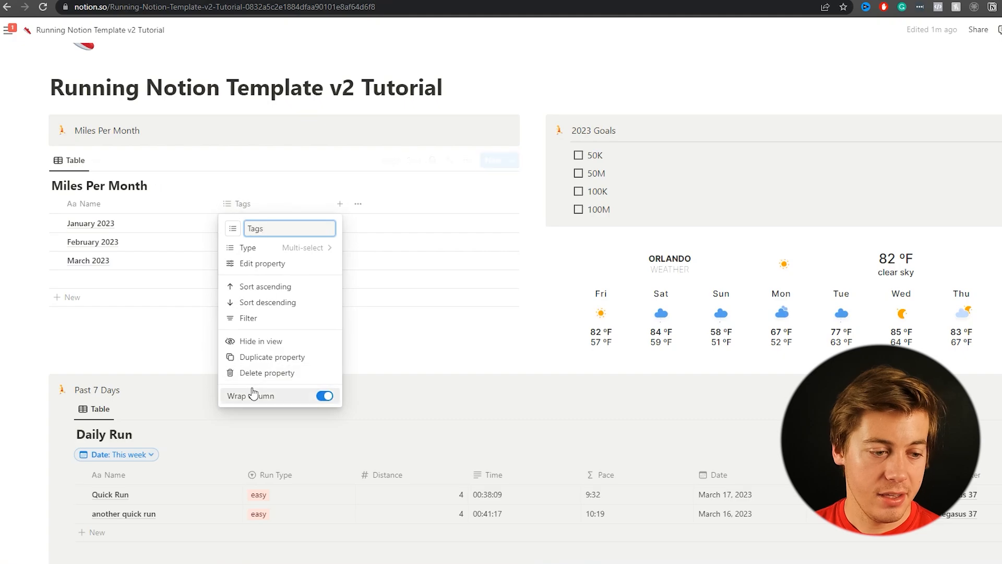
left_click(258, 373)
left_click(548, 291)
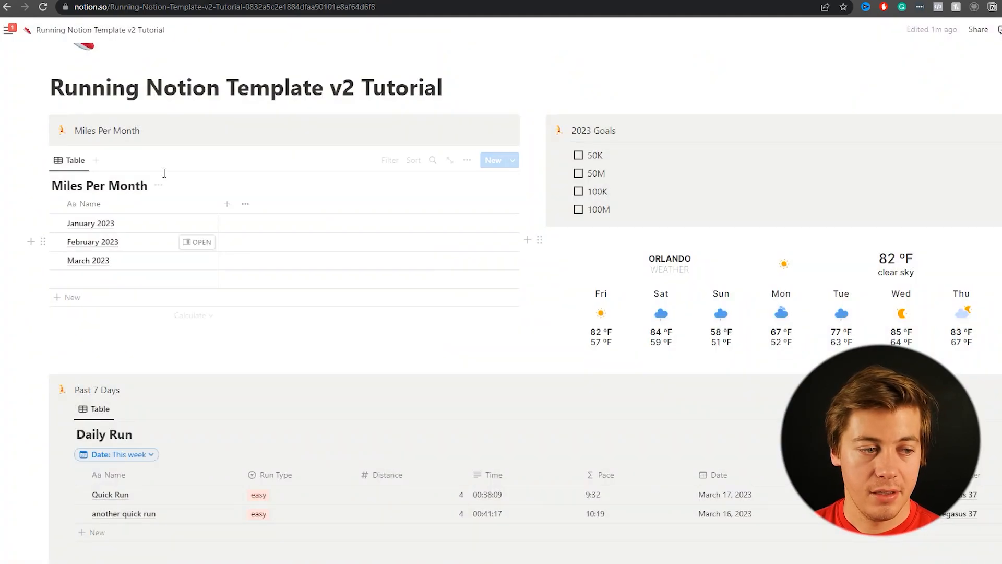
Step: Add a Number property named Distance Goal to the Miles Per Month table
left_click(228, 203)
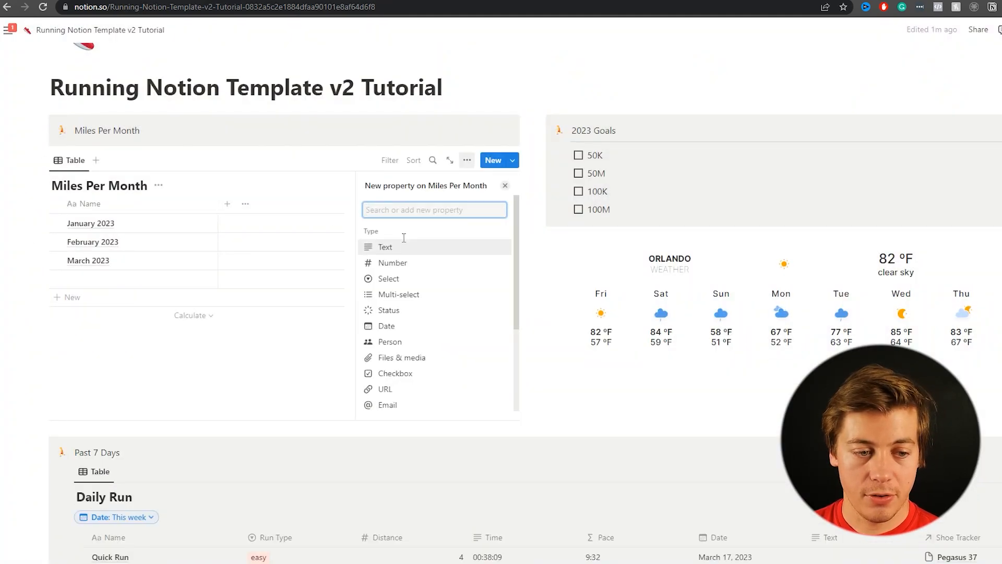
left_click(397, 263)
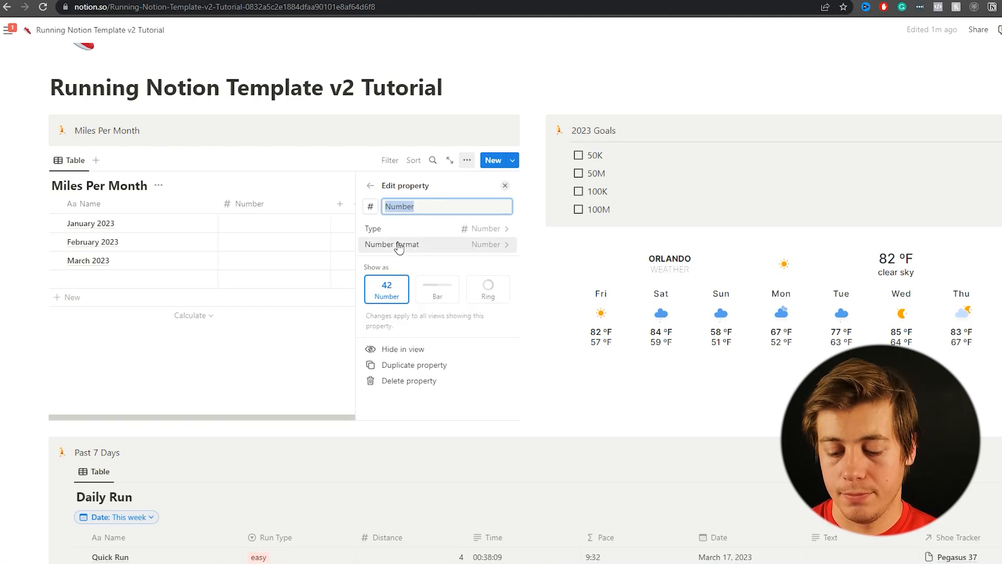
type("Distance Goal")
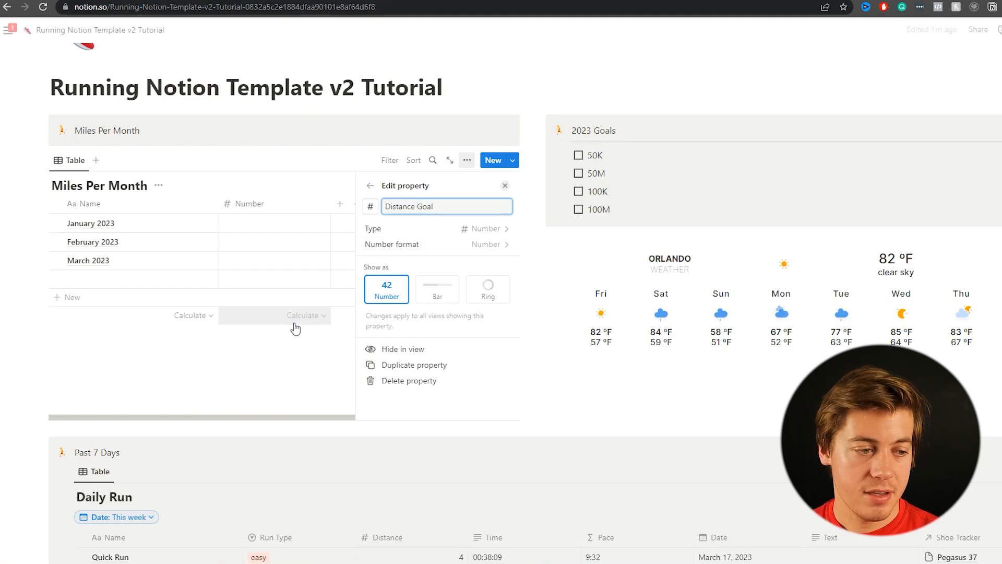
key("Return")
Step: Set the Distance Goal to 120 for January 2023, 150 for February 2023 and 180 for March 2023
left_click(317, 219)
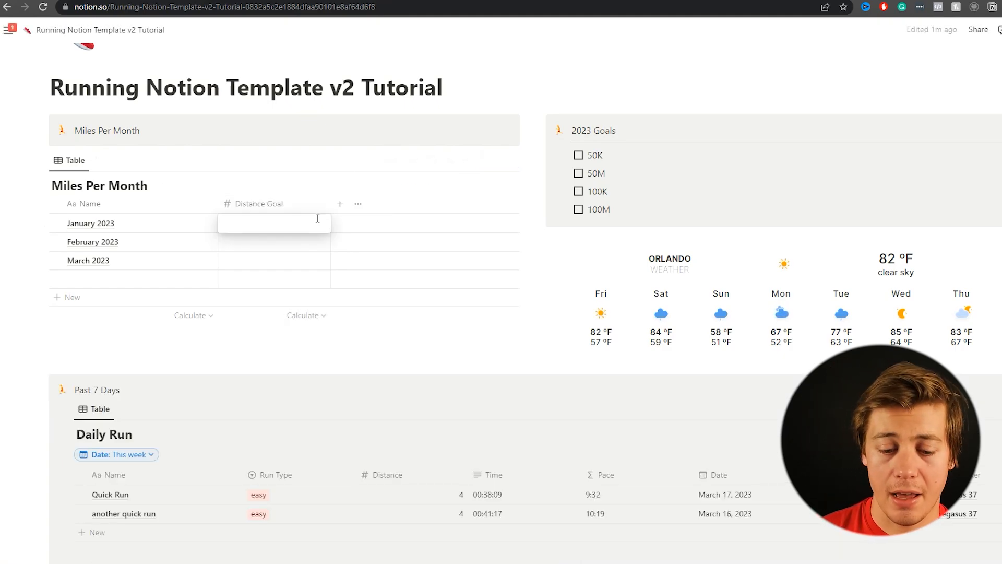
type("120")
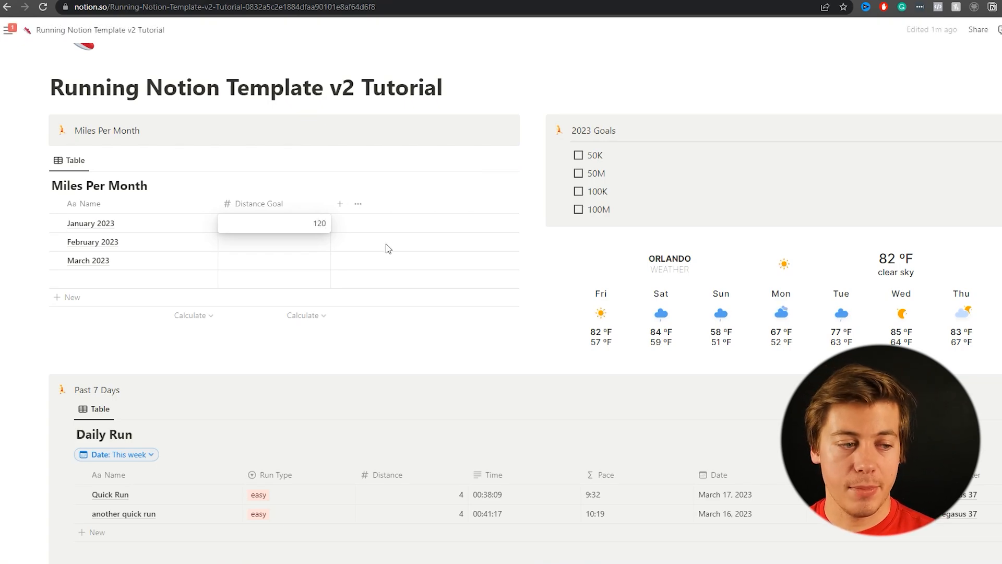
key("Return")
left_click(315, 244)
type("150")
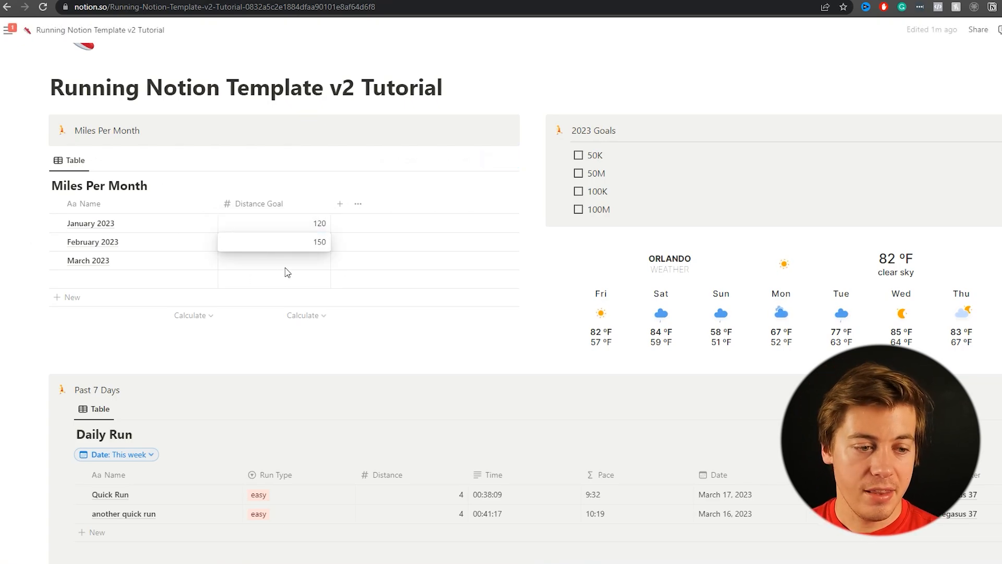
key("Return")
left_click(303, 261)
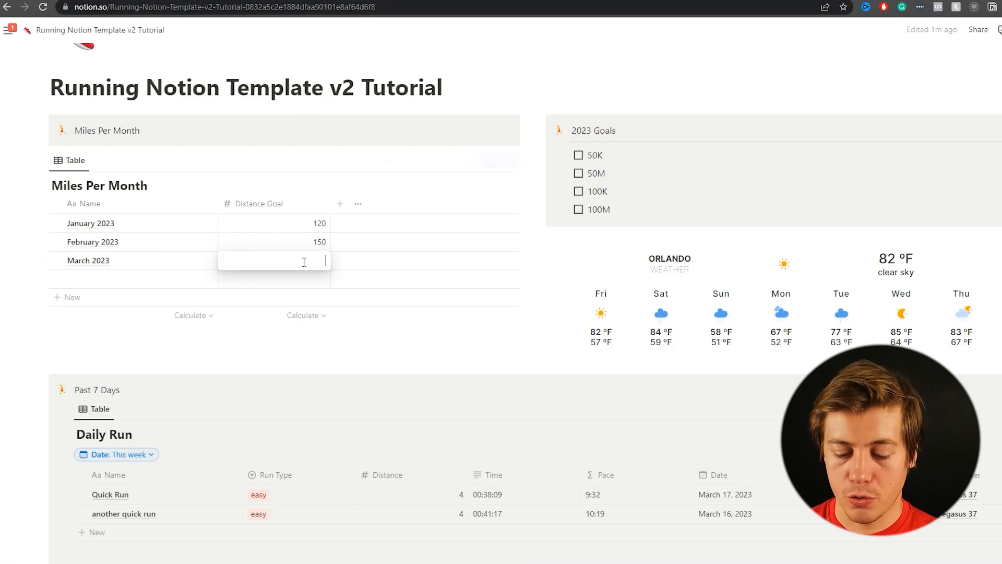
type("180")
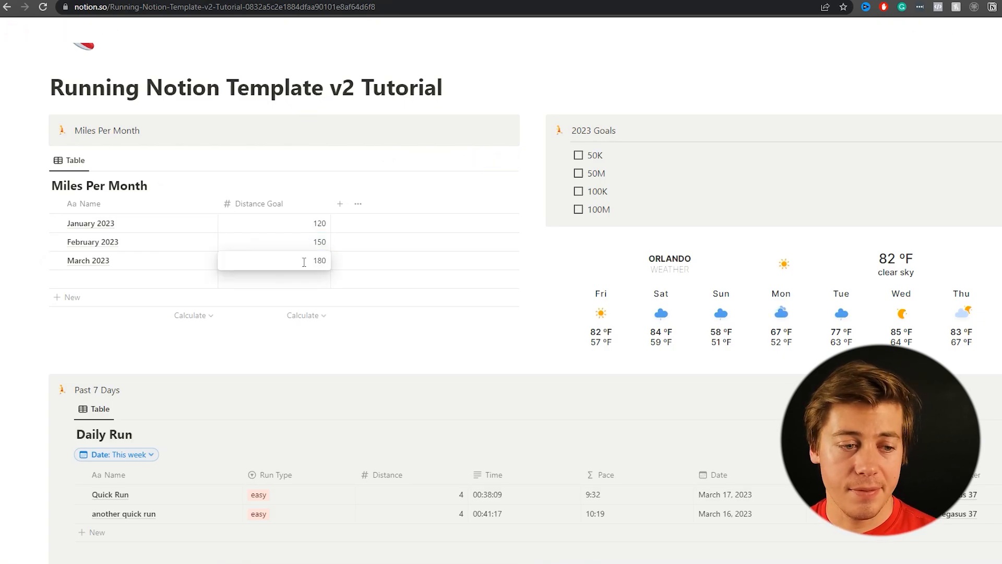
key("Return")
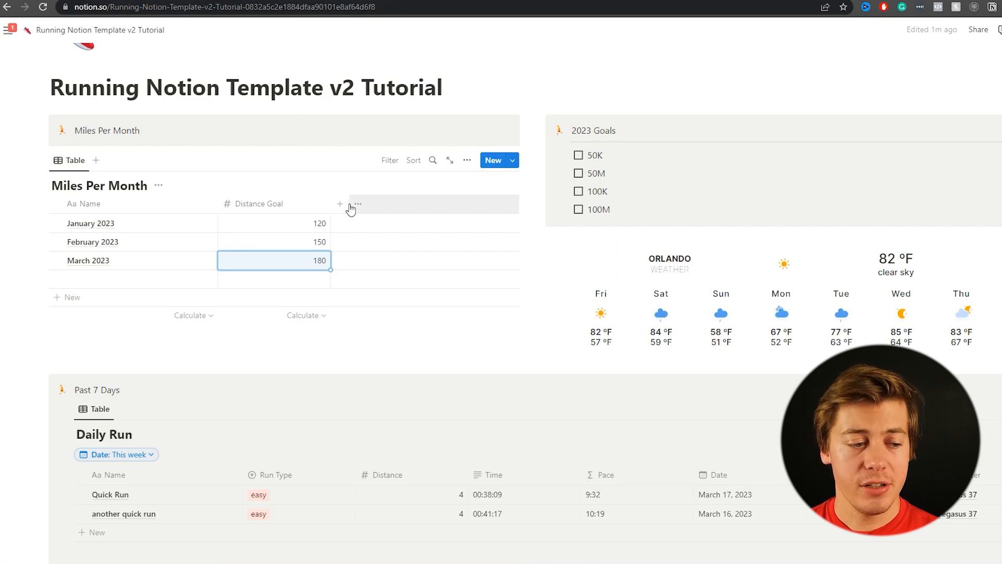
Step: Add a Relation property to Miles Per Month linked to the Daily Run database, with the related property shown on Daily Run
scroll(223, 292, "down", 1)
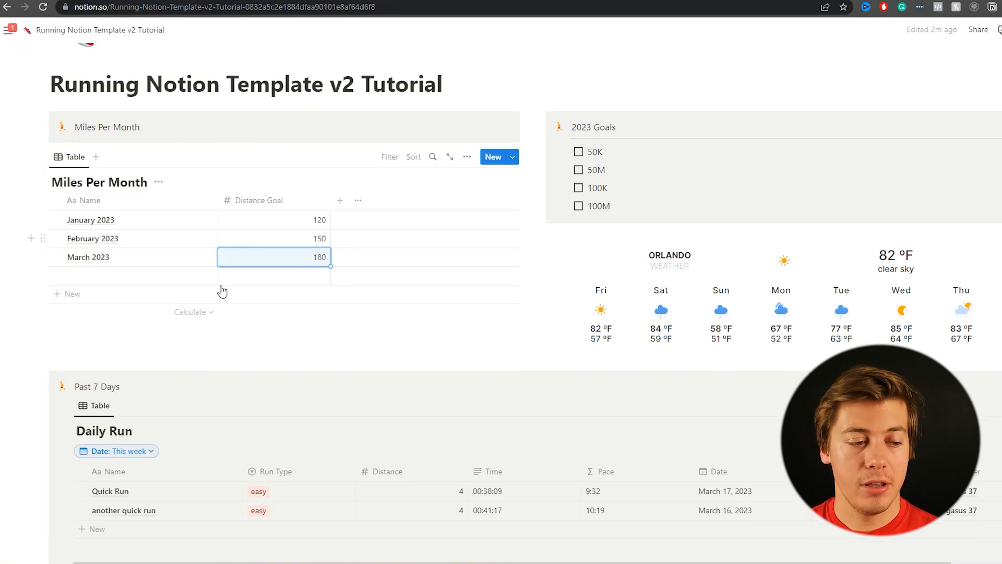
scroll(222, 292, "down", 1)
scroll(351, 240, "up", 1)
scroll(351, 239, "up", 1)
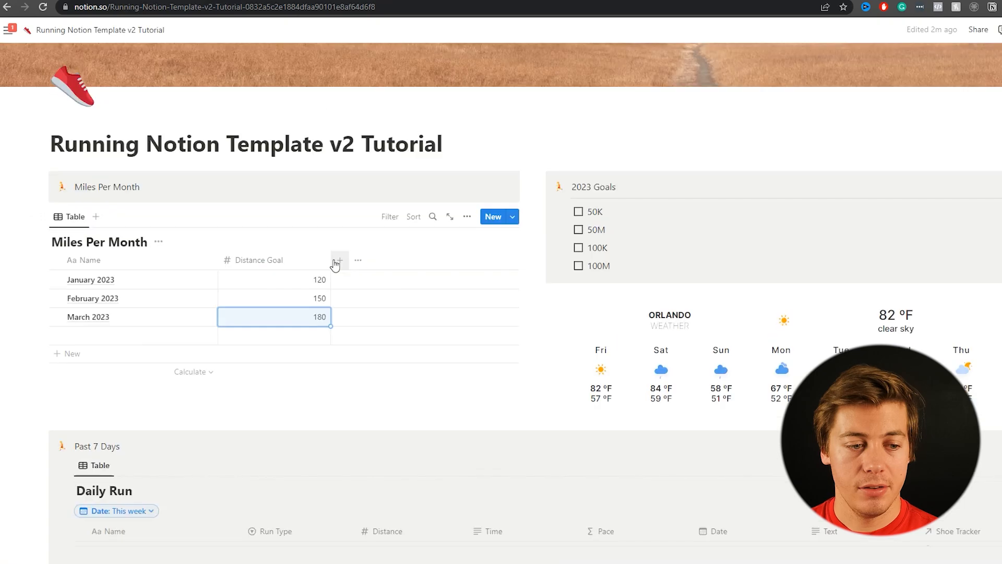
left_click(340, 265)
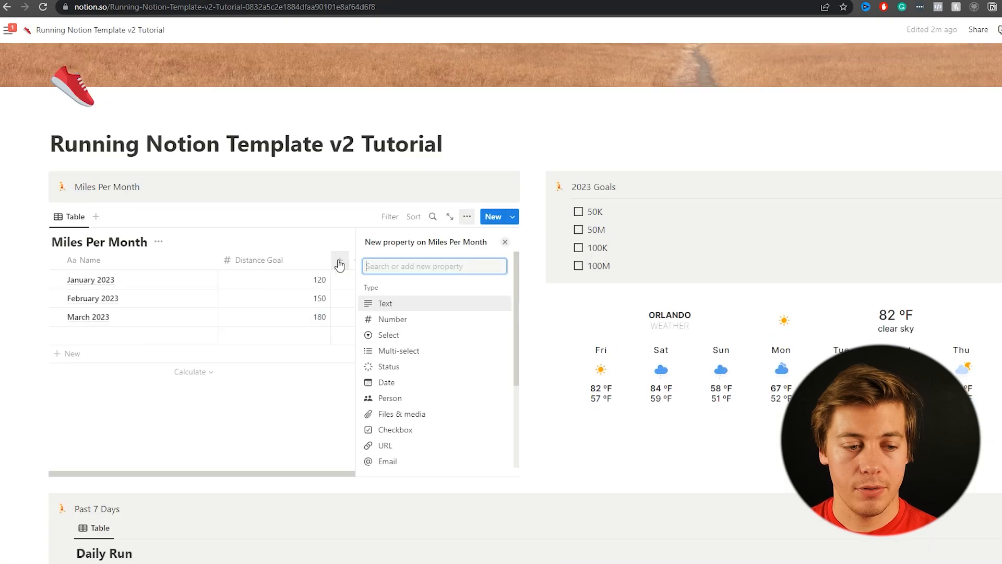
type("rela")
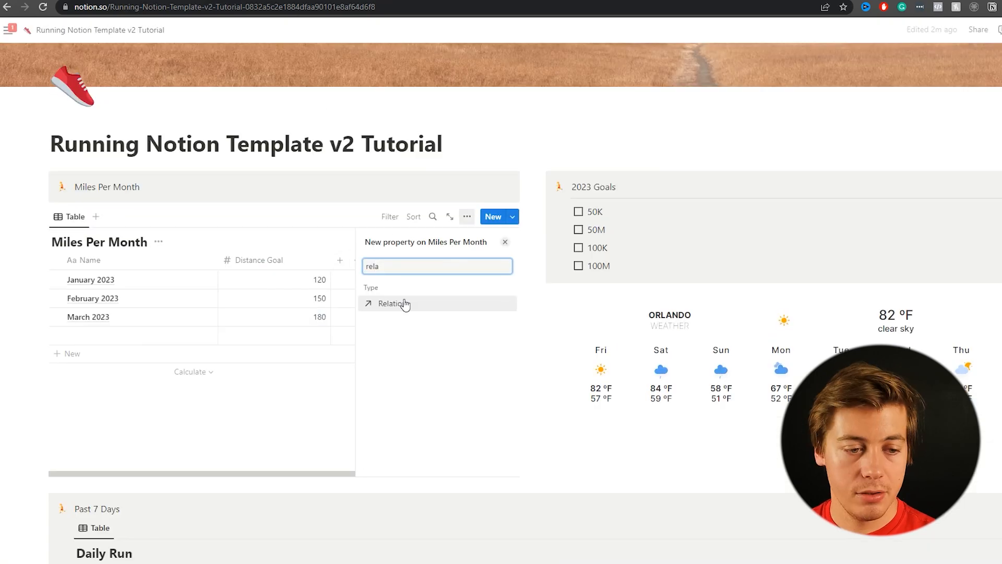
left_click(405, 302)
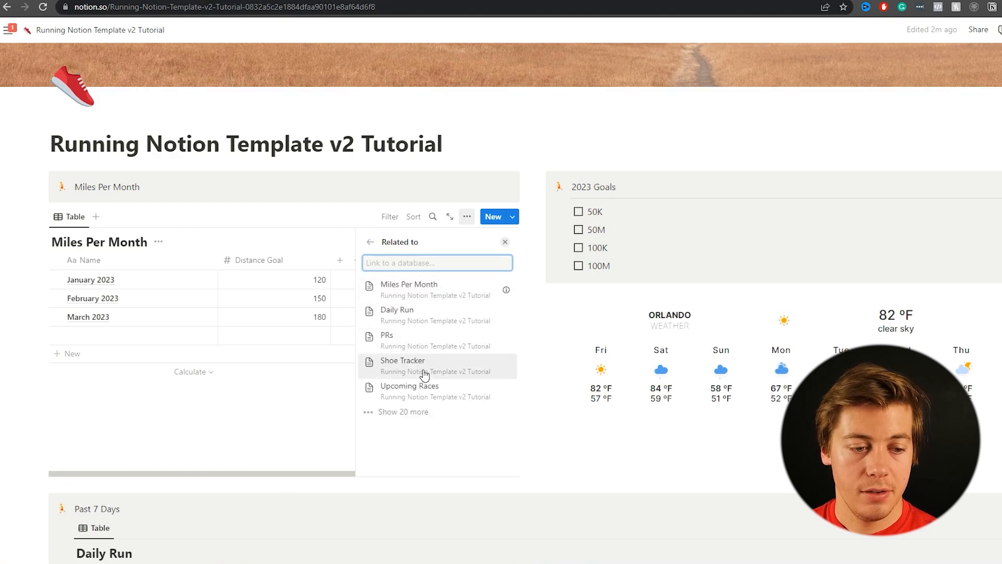
left_click(422, 327)
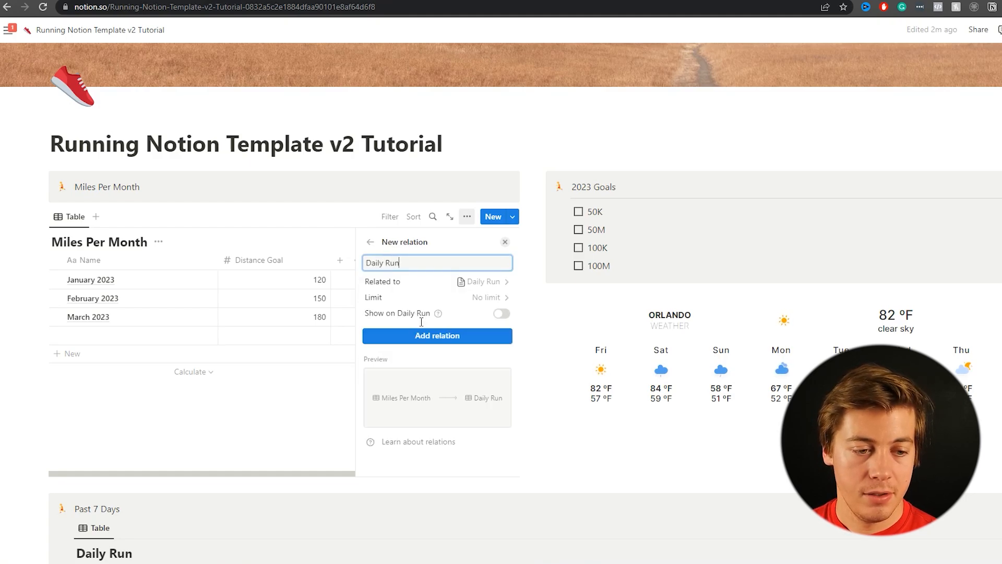
left_click(503, 317)
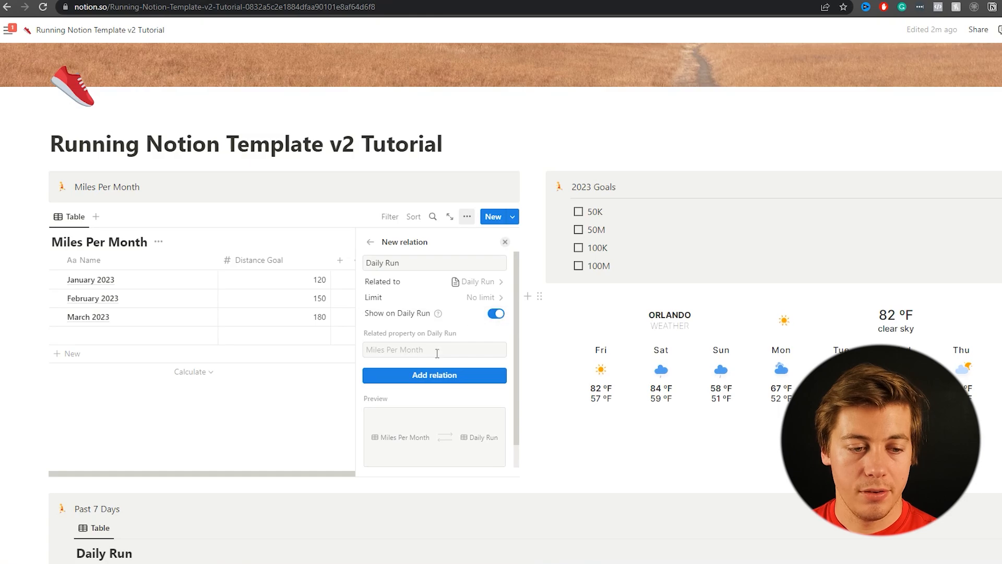
left_click(444, 377)
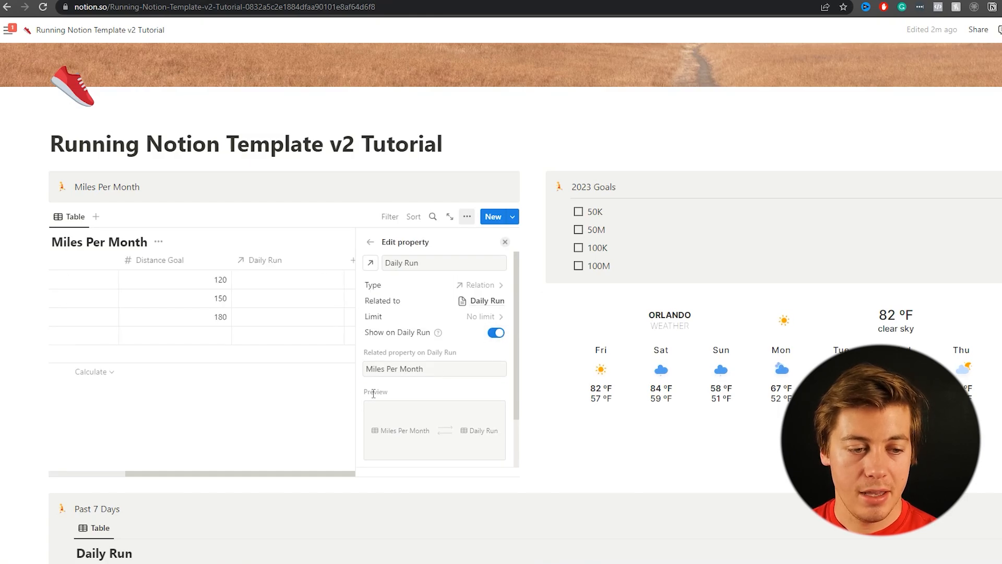
left_click(244, 405)
Step: Link the Quick Run entry in the Past 7 Days table to March 2023 through its Miles Per Month relation
scroll(284, 389, "down", 3)
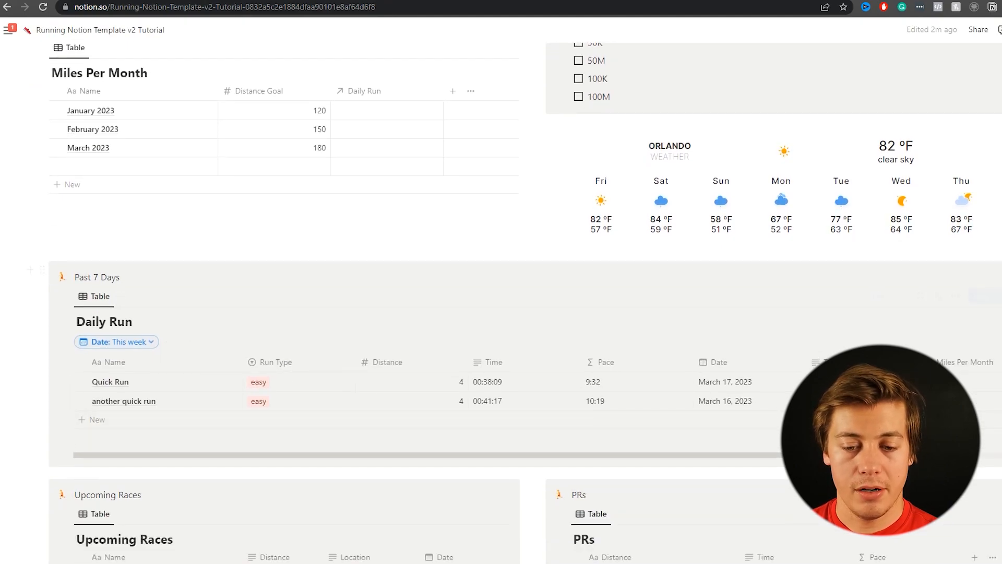
left_click_drag(334, 456, 443, 456)
left_click(846, 382)
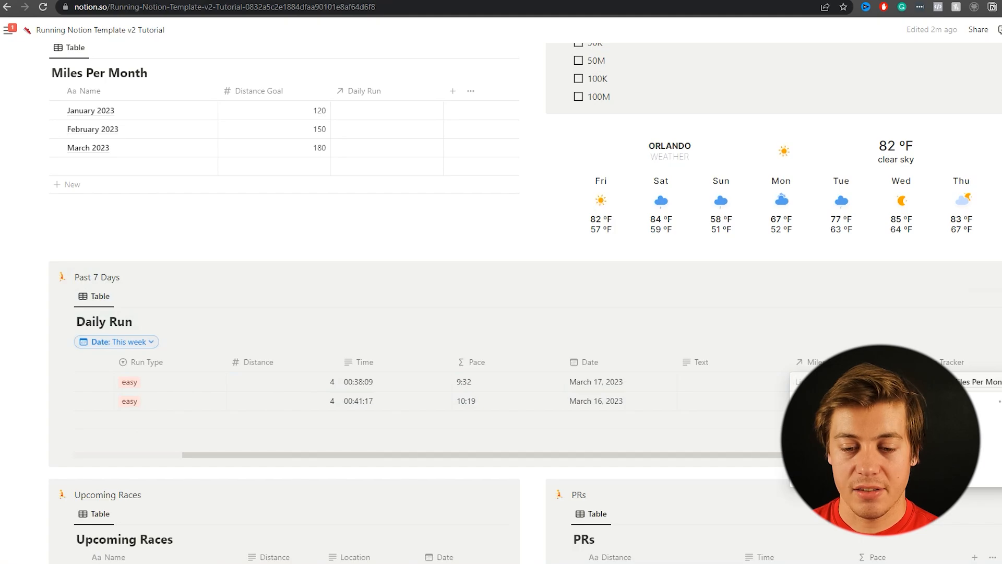
left_click(860, 322)
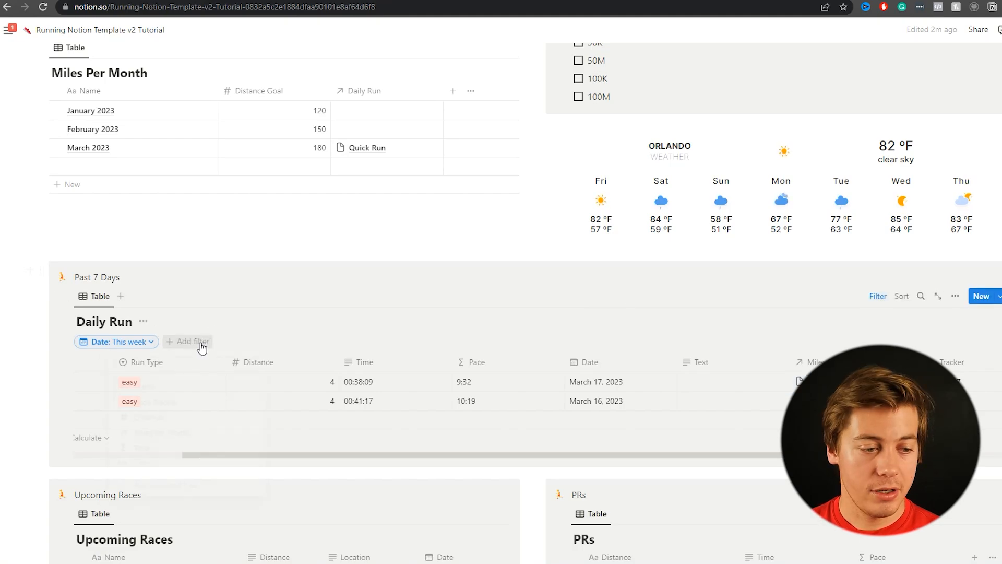
Step: Filter the Past 7 Days table to runs whose Miles Per Month contains March 2023, and add a new unnamed run row
left_click(201, 342)
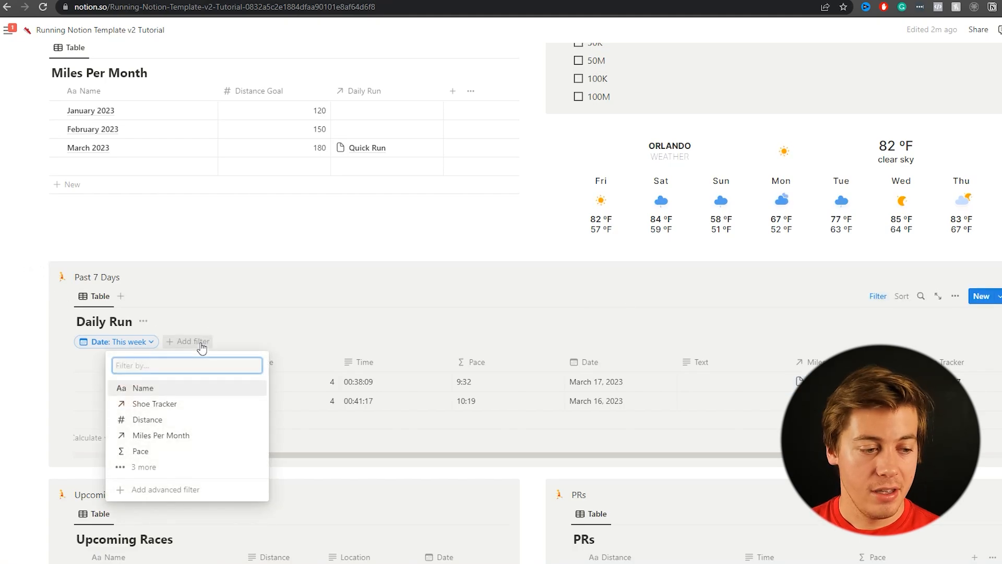
left_click(168, 440)
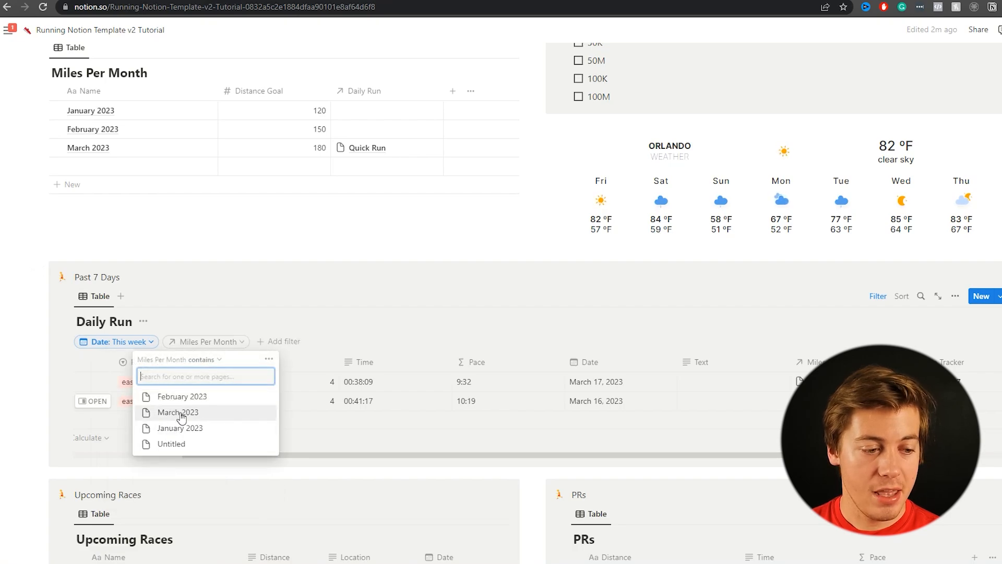
left_click(181, 414)
left_click(286, 319)
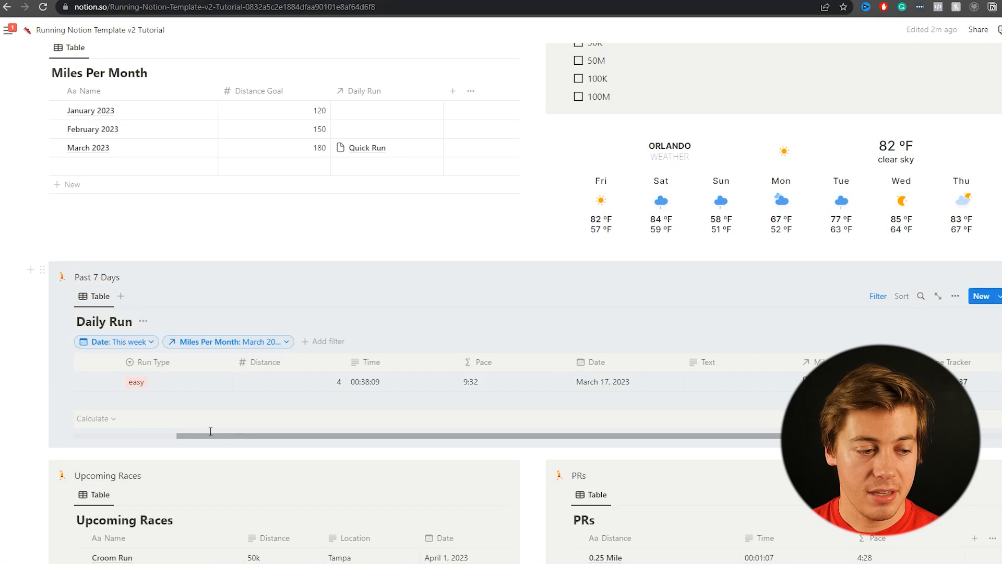
left_click(89, 403)
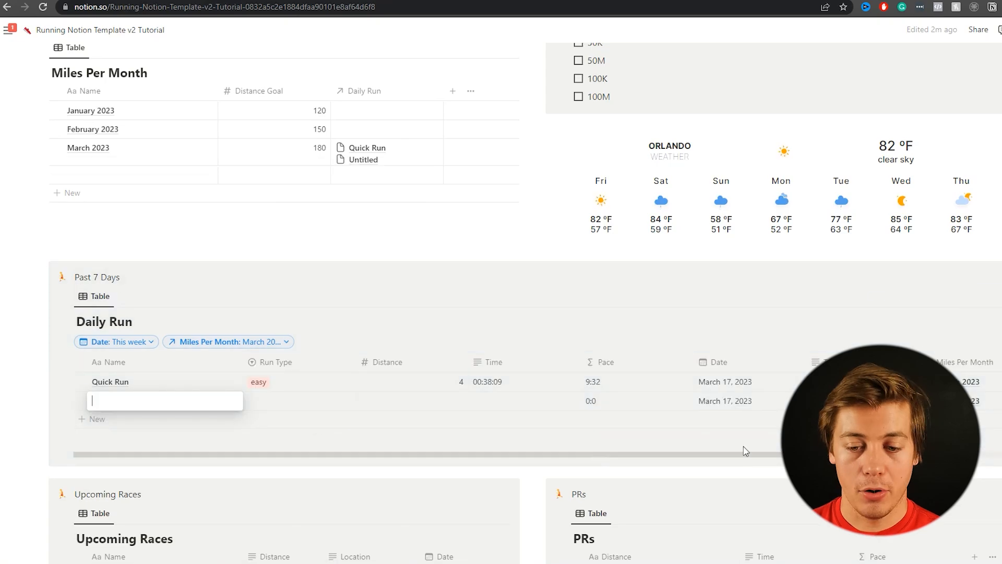
Step: Leave the new run unnamed and hide the Daily Run property in the Miles Per Month table
key("Escape")
key("Escape")
scroll(745, 450, "right", 3)
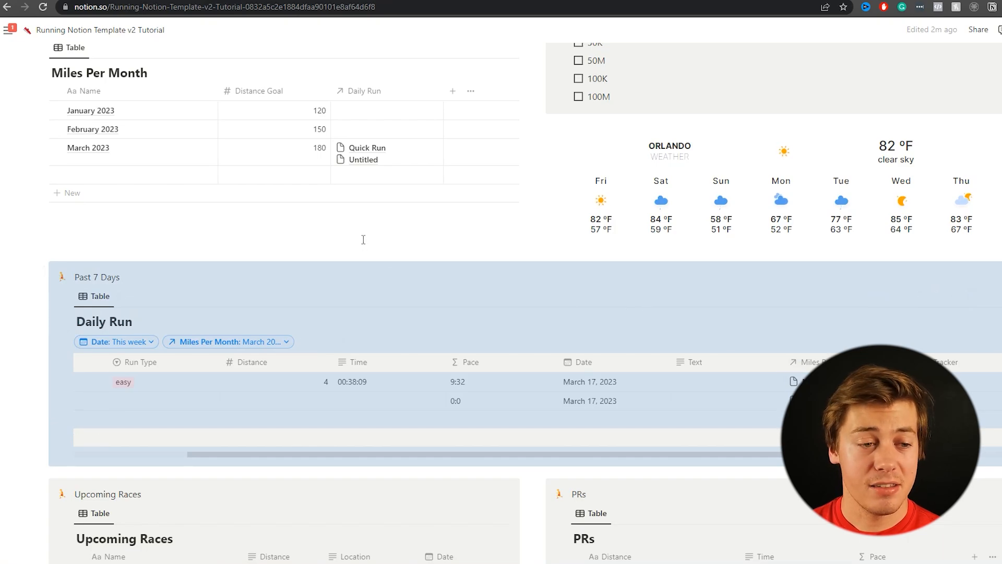
scroll(394, 209, "up", 1)
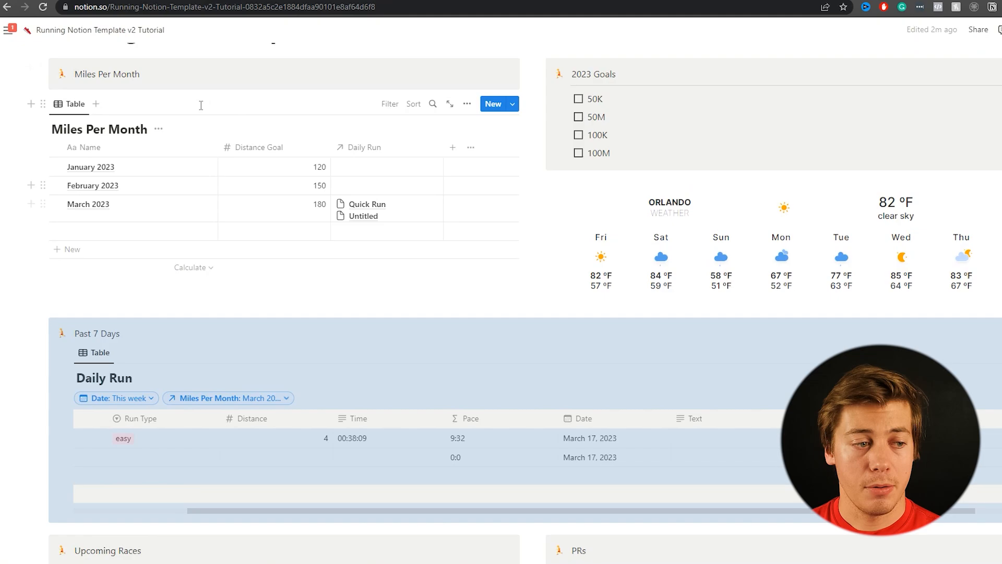
left_click(380, 151)
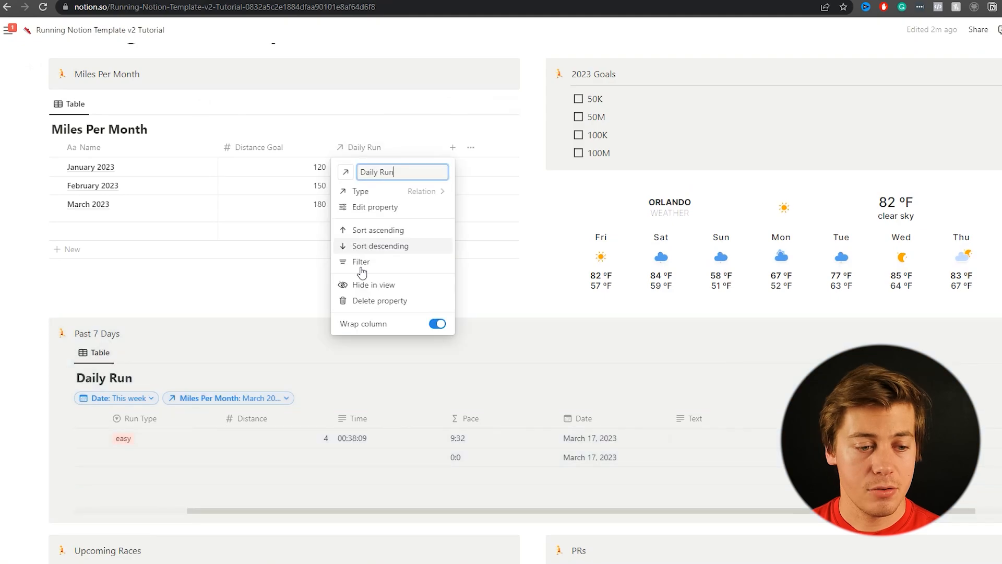
left_click(372, 284)
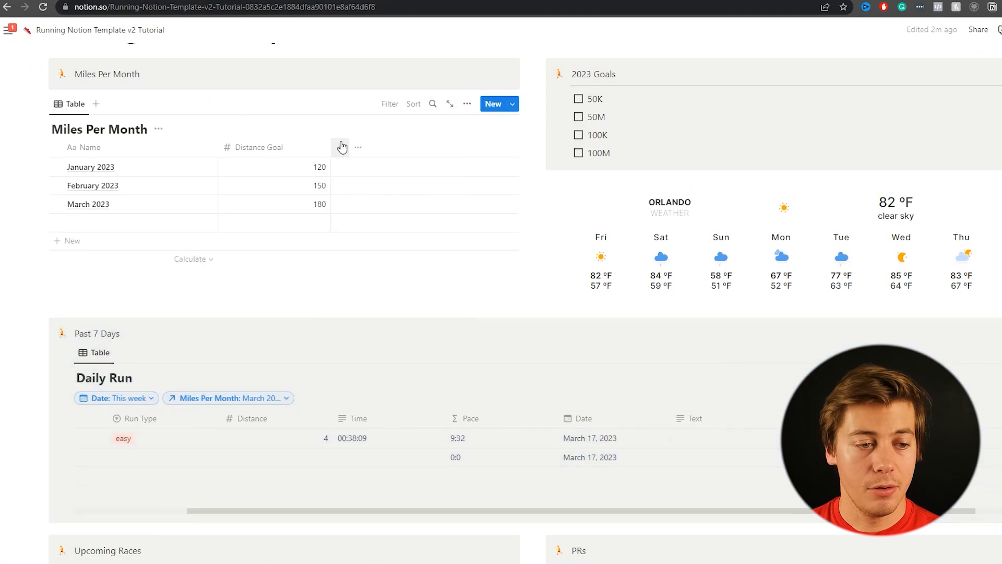
Step: Add a Rollup property to Miles Per Month that sums the Distance property through the Daily Run relation
left_click(342, 147)
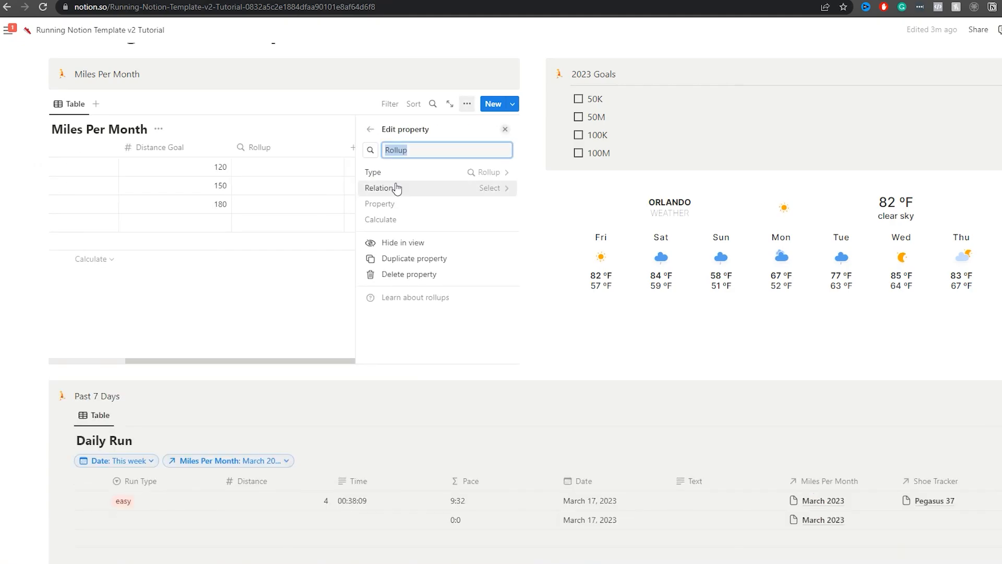
left_click(396, 187)
left_click(395, 236)
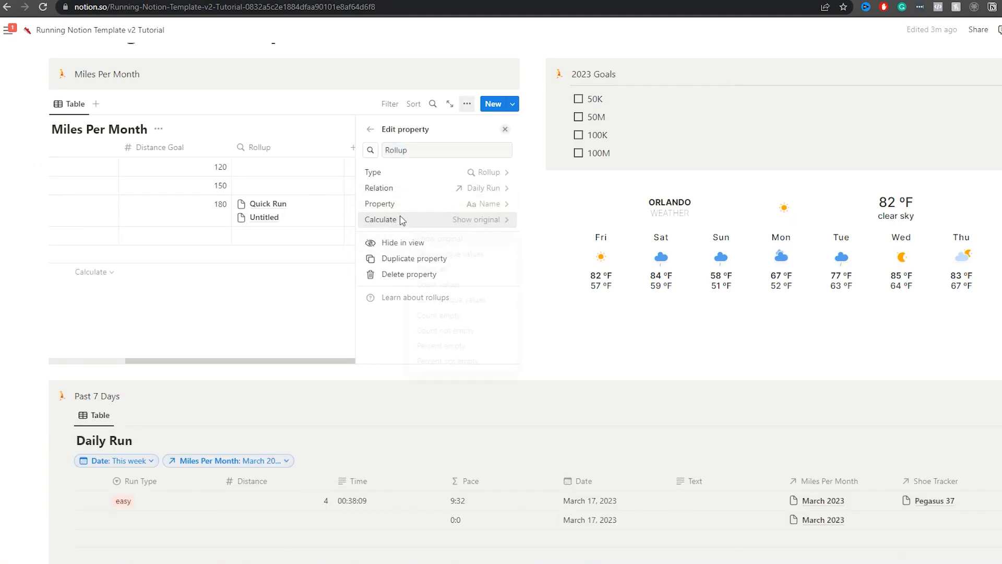
left_click(401, 219)
left_click(429, 211)
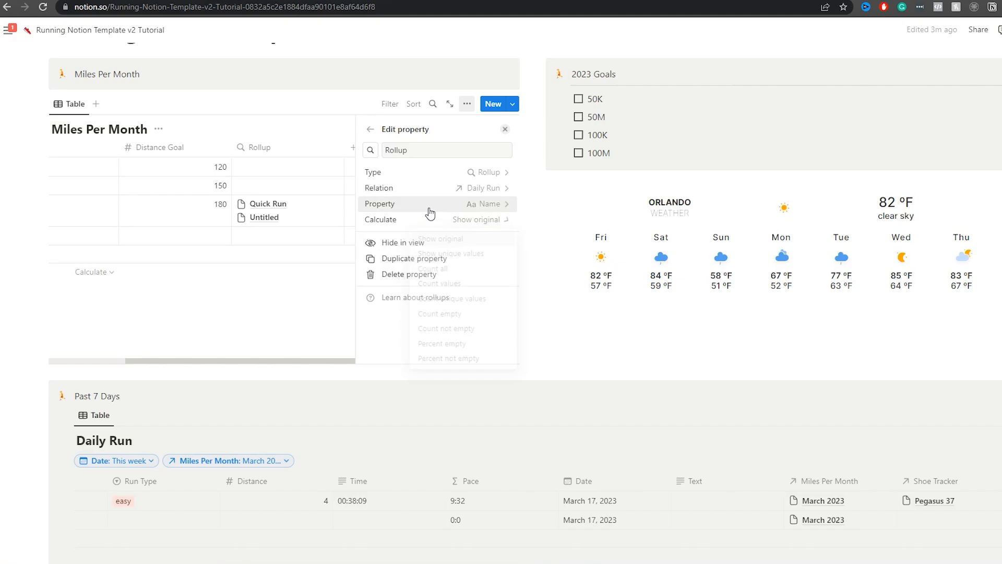
left_click(473, 204)
left_click(387, 282)
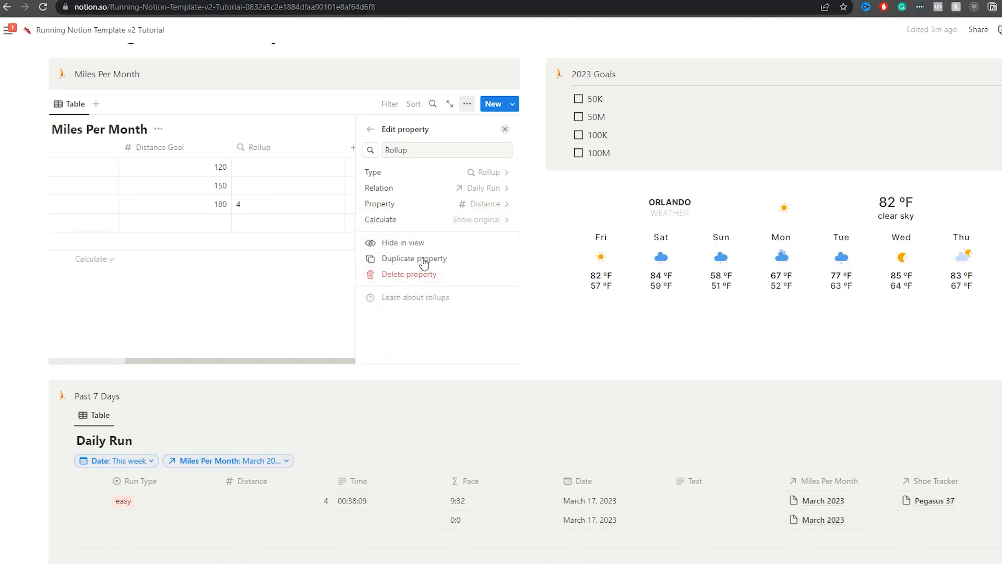
left_click(469, 220)
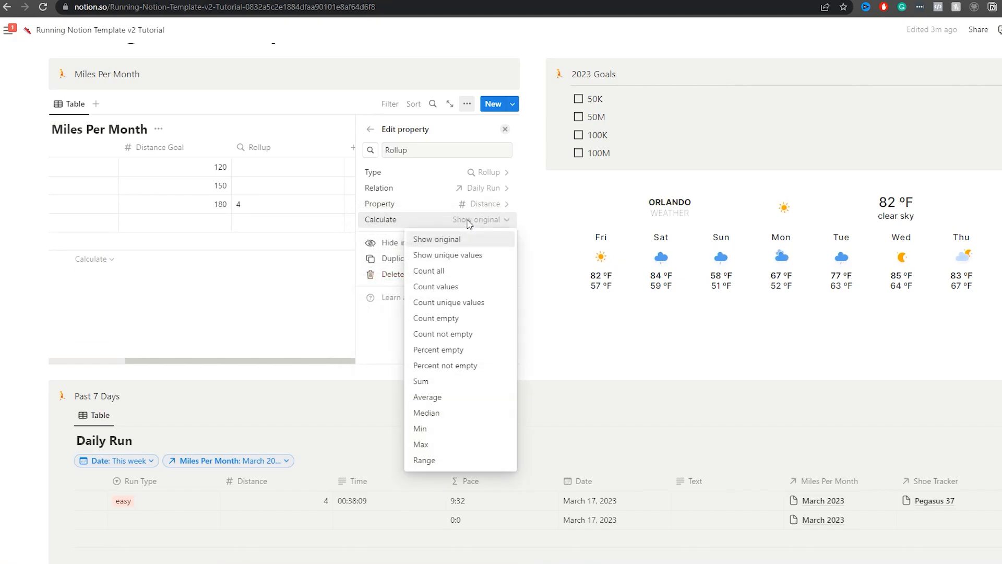
left_click(420, 381)
left_click(287, 326)
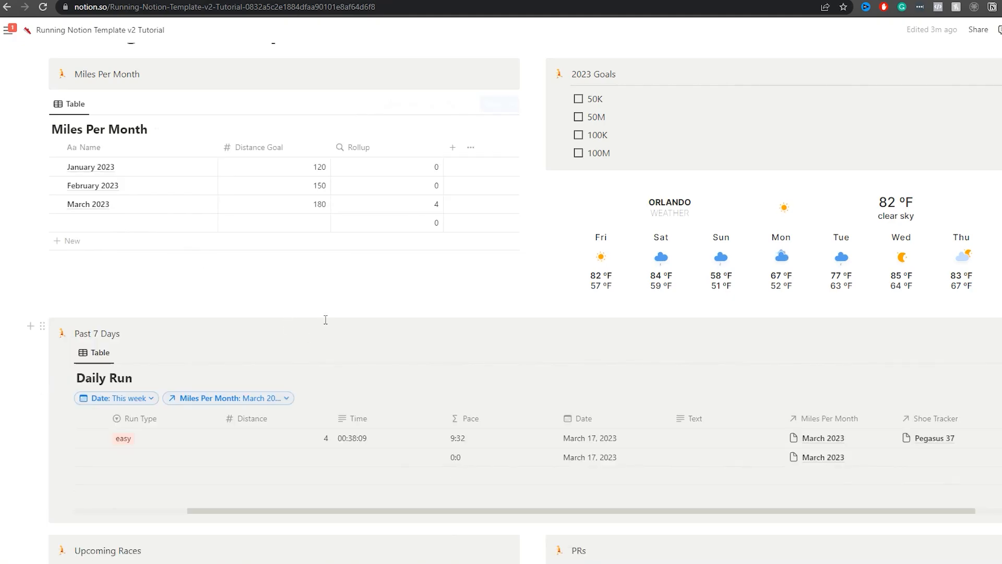
Step: Set the unnamed run's Distance to 13 and its Date to March 15, 2023 in the Past 7 Days table
scroll(475, 202, "down", 3)
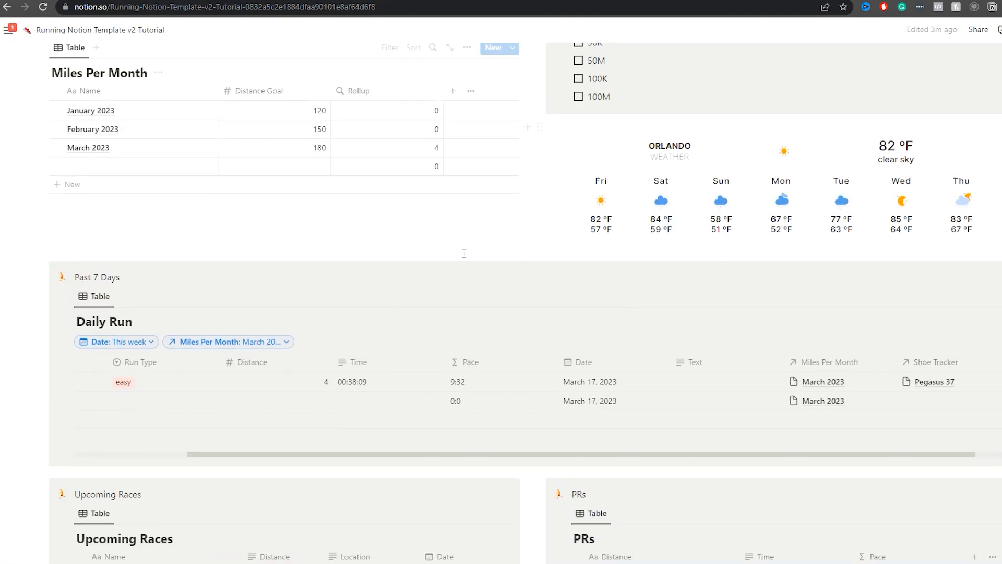
left_click(311, 288)
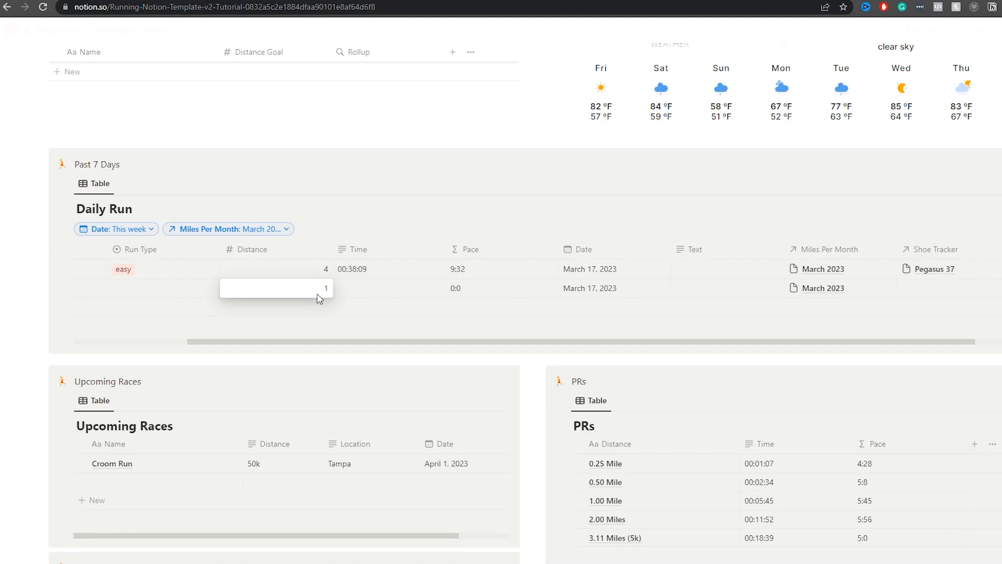
type("13")
key("Return")
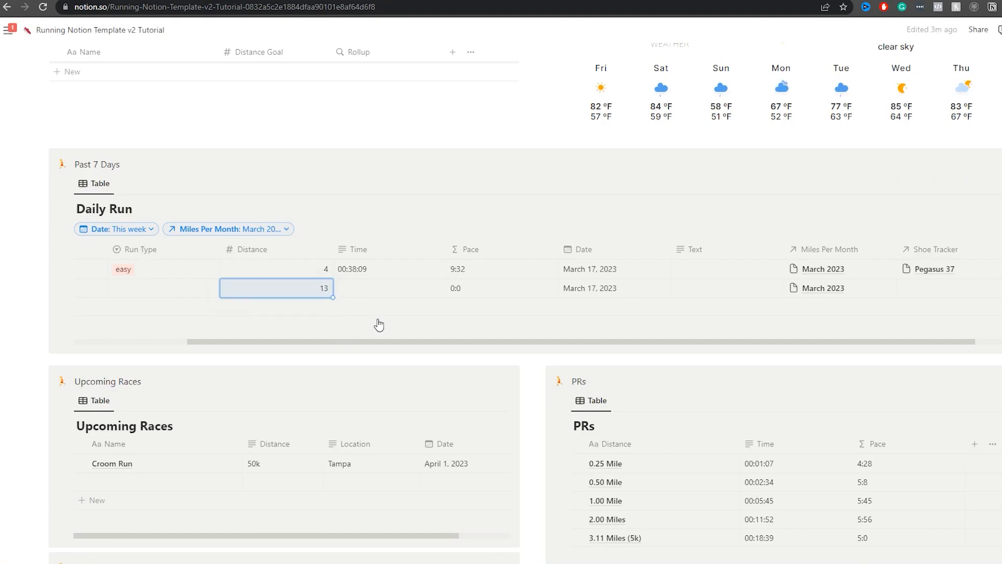
left_click(619, 288)
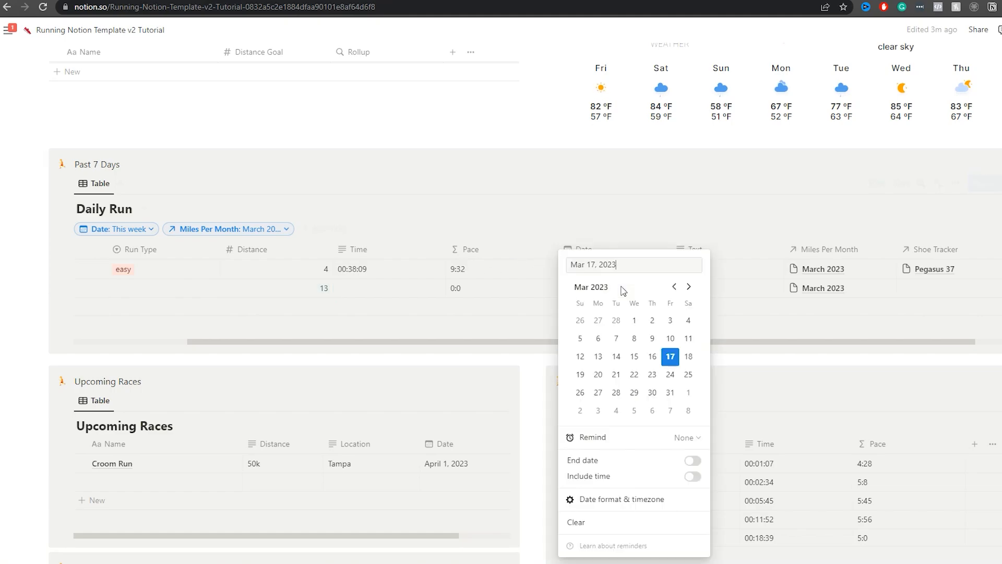
left_click(631, 356)
key("Escape")
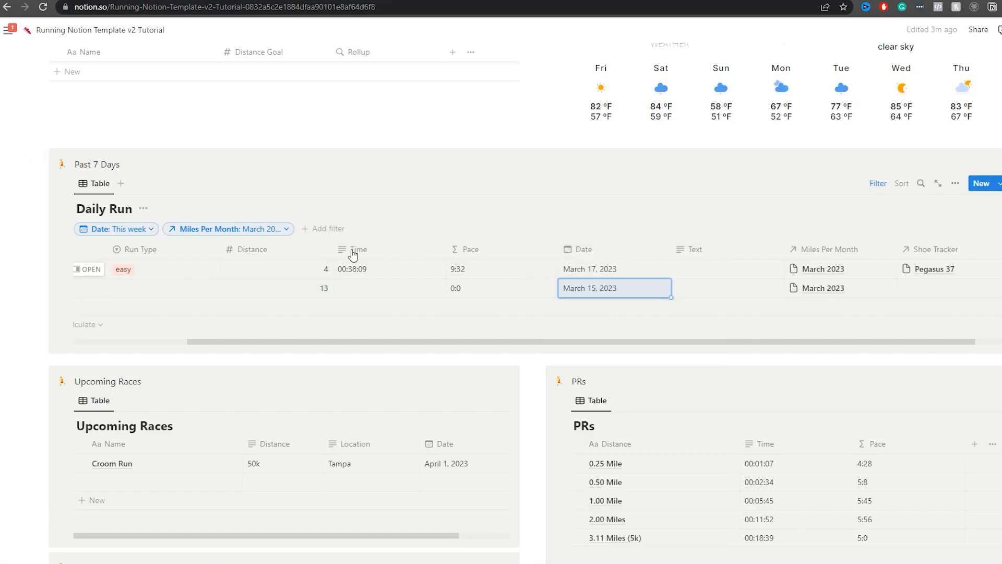
Step: Change the Miles Per Month view to a Gallery layout with Small cards
scroll(340, 287, "up", 5)
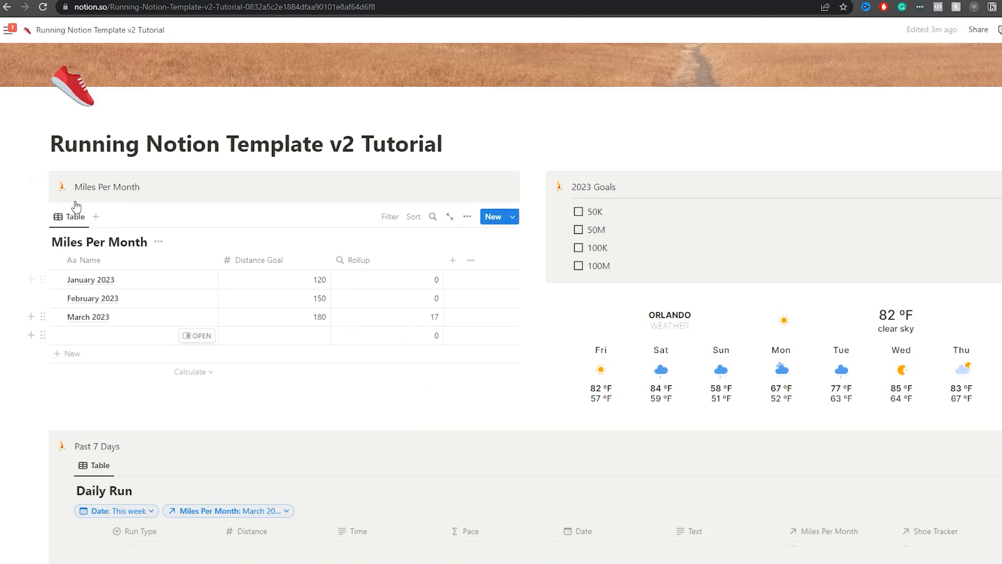
left_click(468, 217)
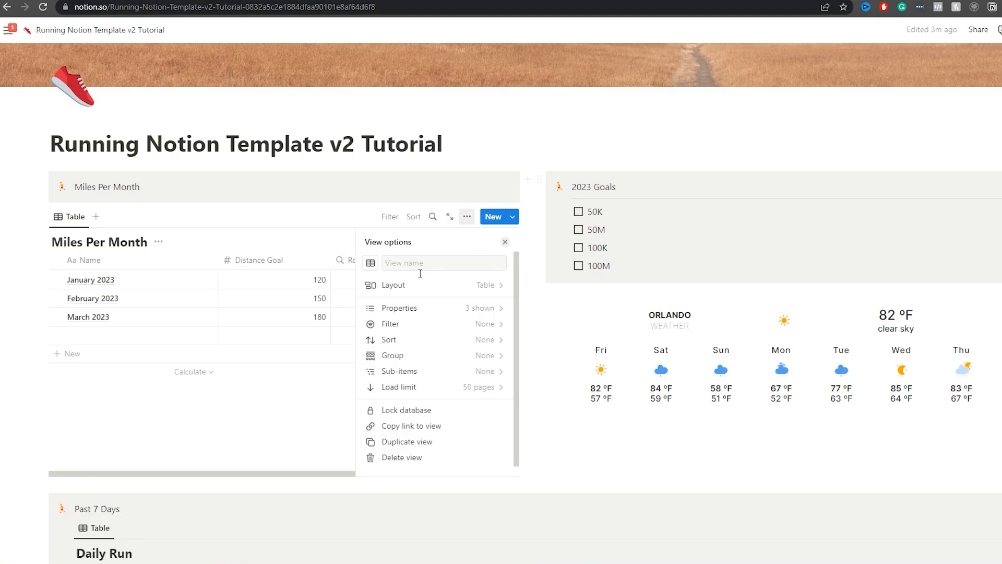
left_click(425, 286)
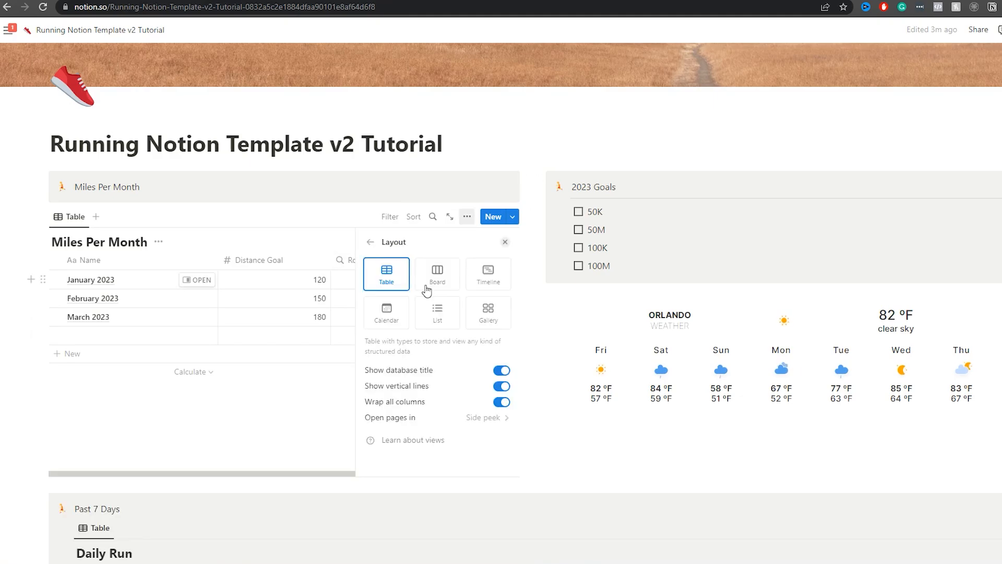
left_click(486, 320)
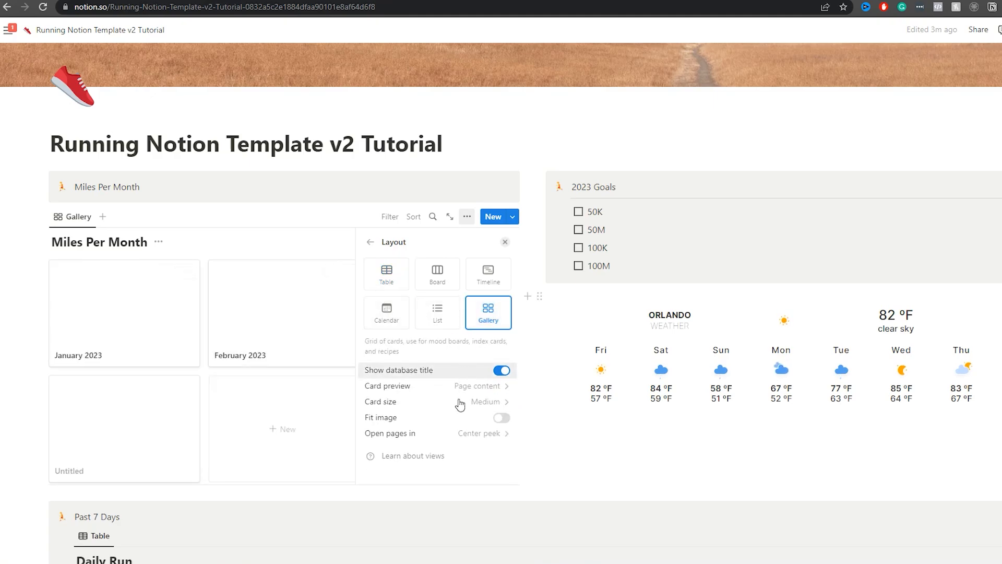
left_click(475, 402)
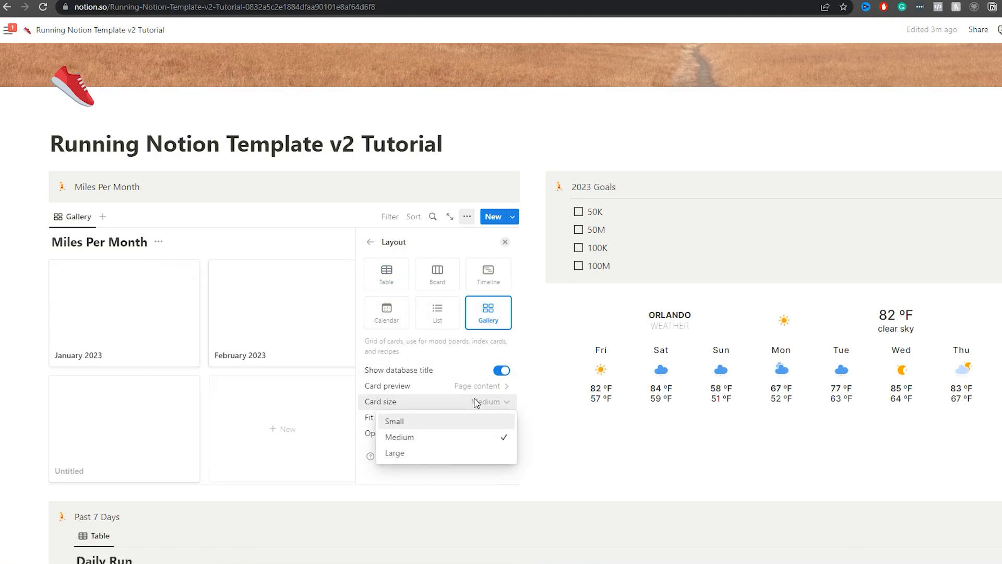
left_click(402, 426)
left_click(348, 402)
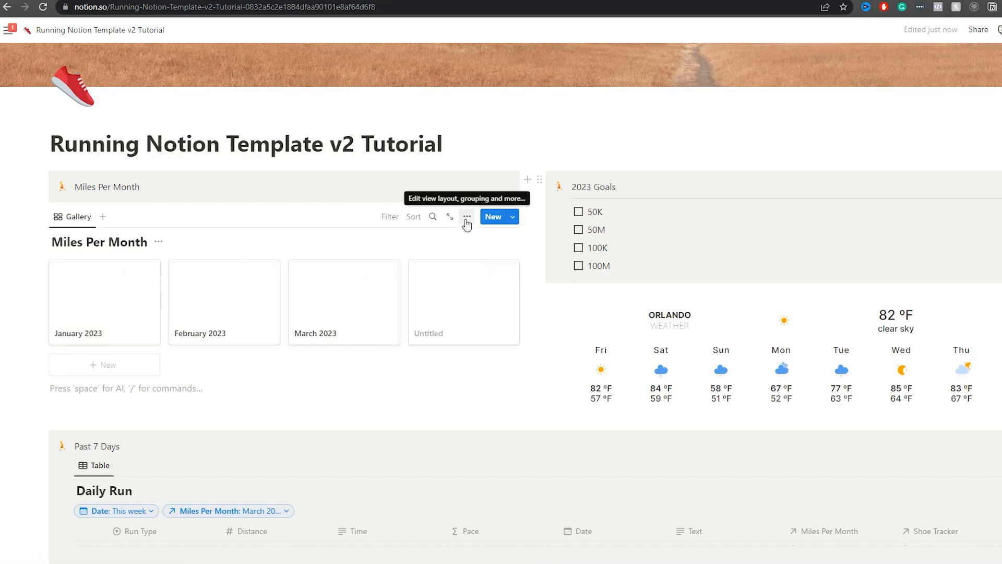
Step: Open the March 2023 card in Miles Per Month and add a Formula property to it
left_click(320, 299)
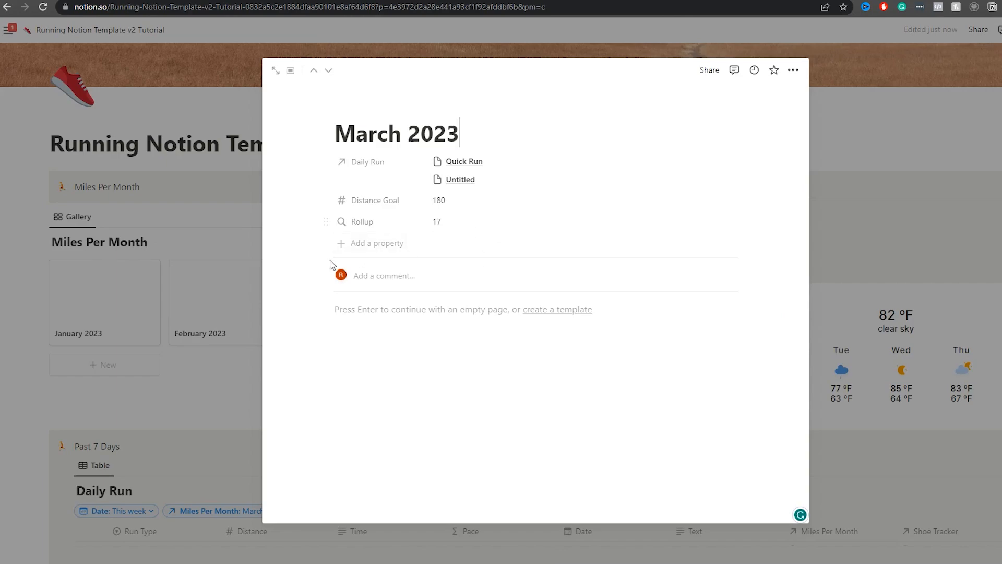
left_click(369, 243)
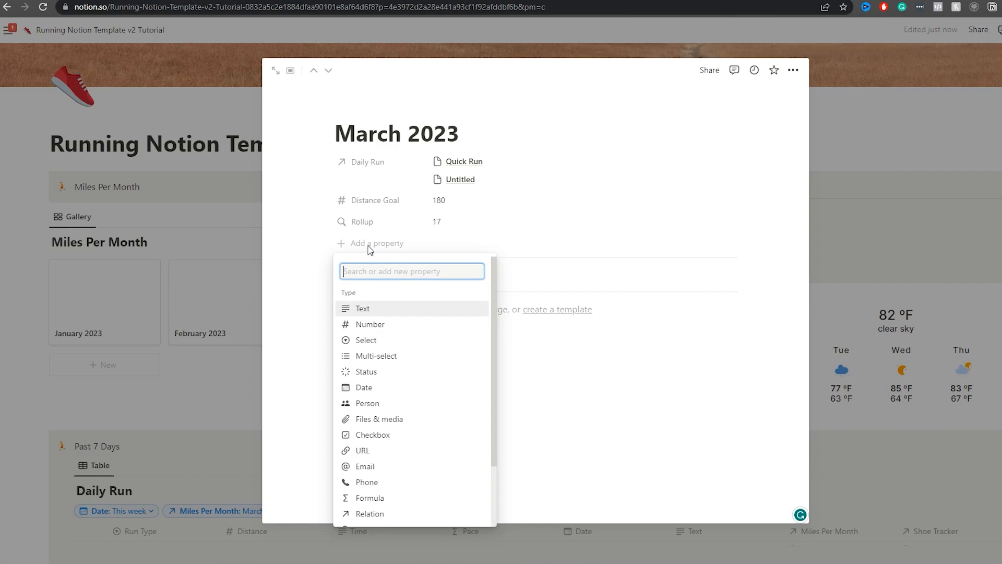
type("form")
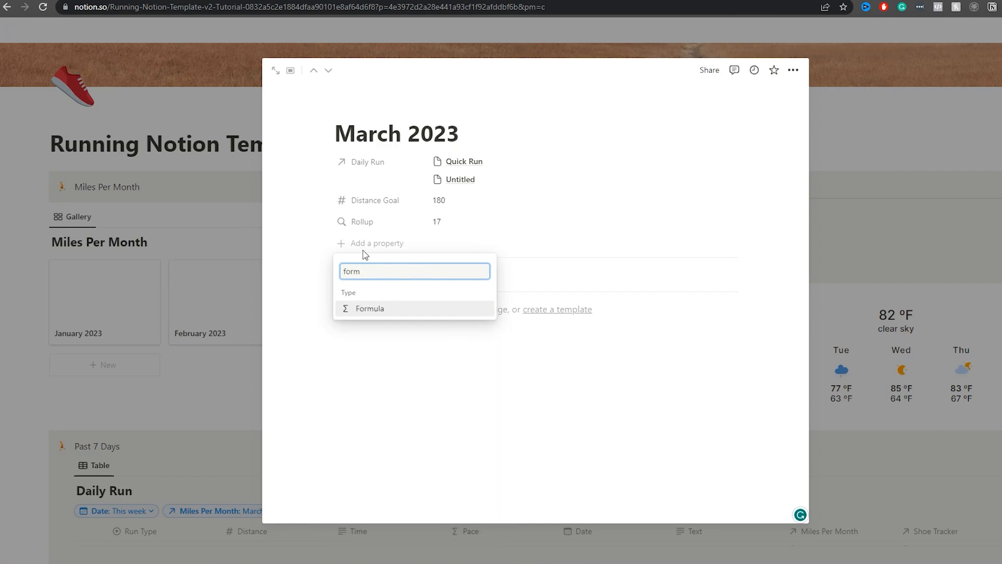
left_click(383, 308)
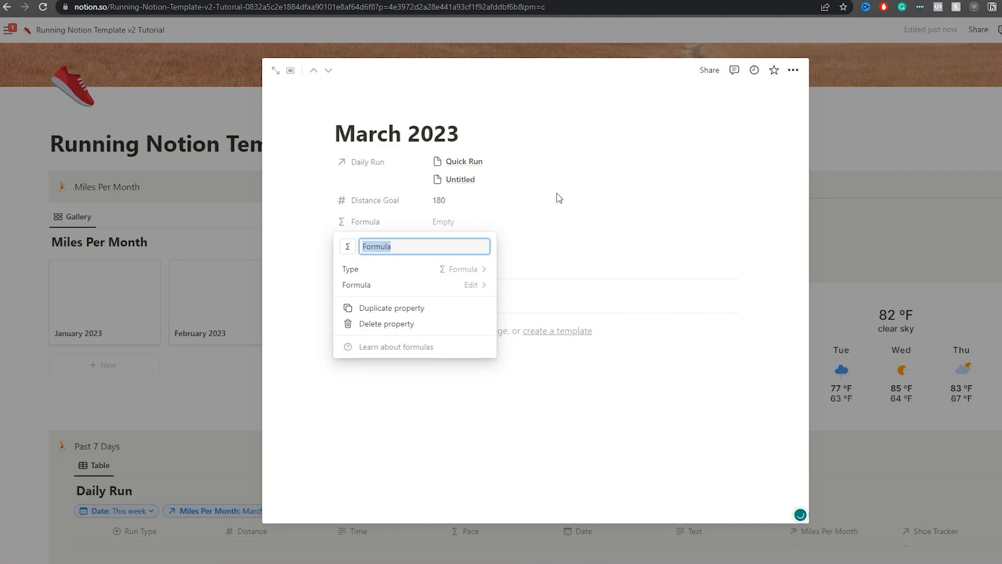
left_click(601, 202)
Step: Set the new property's formula to prop("Rollup")/prop("Distance Goal")
left_click(441, 221)
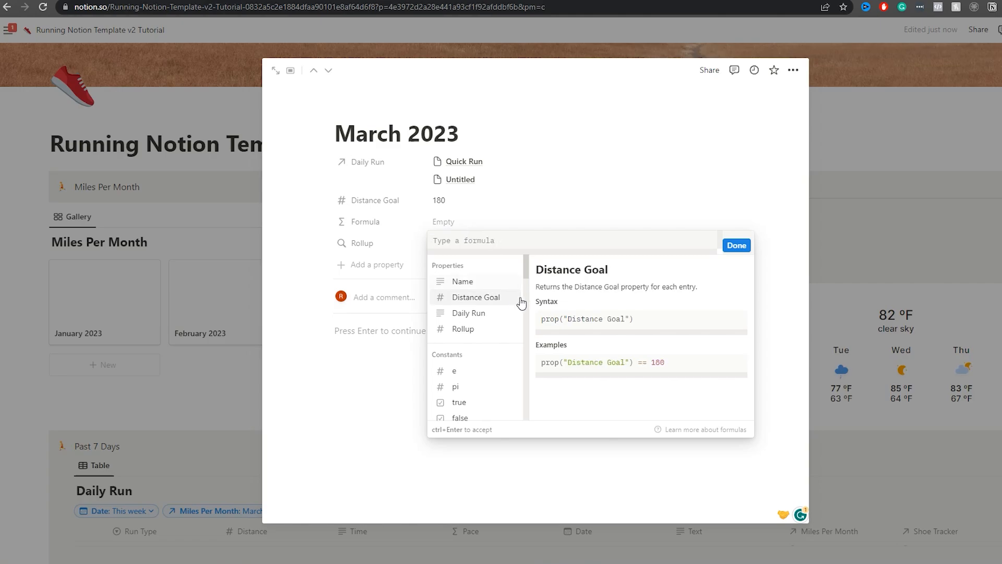
left_click(475, 329)
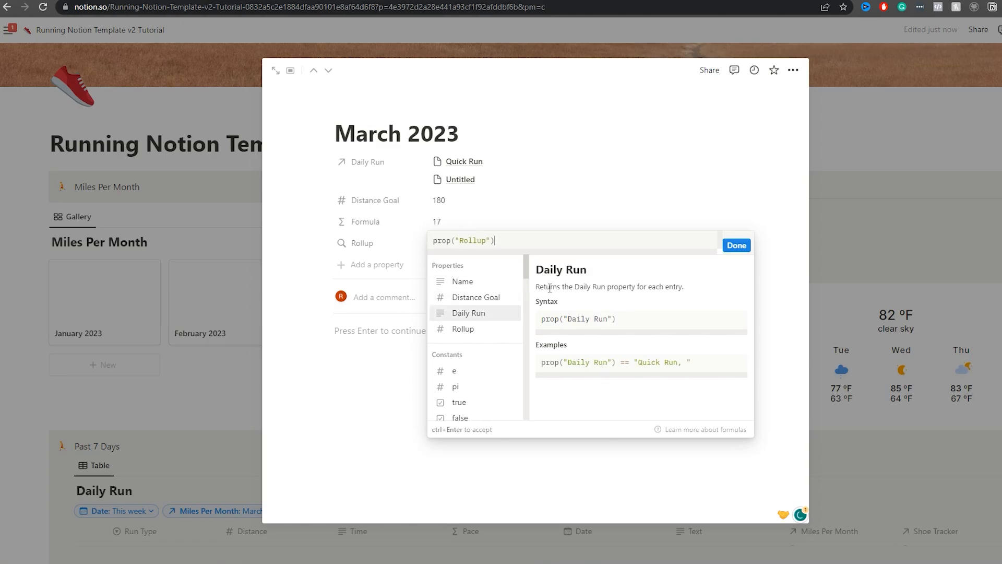
type("/")
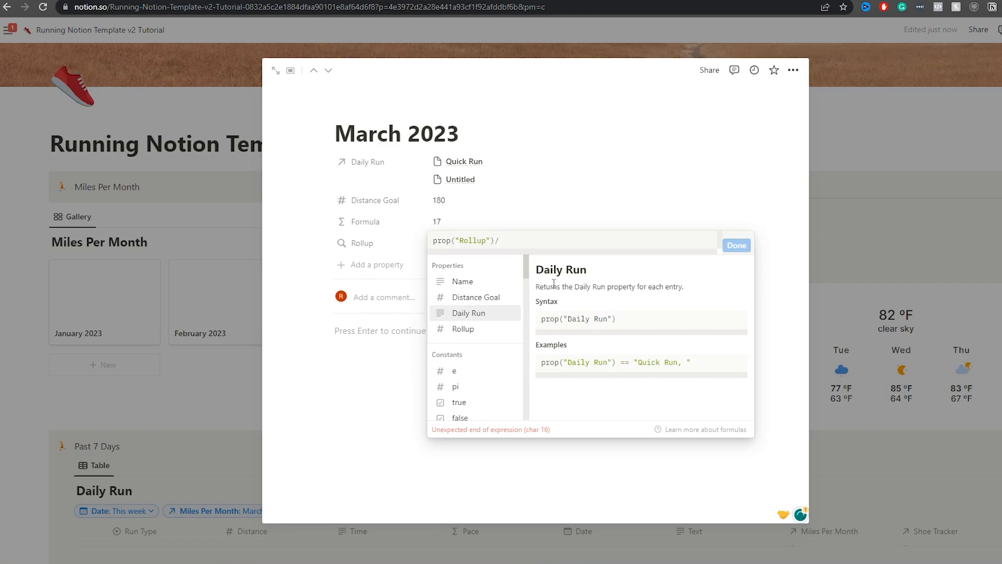
left_click(491, 298)
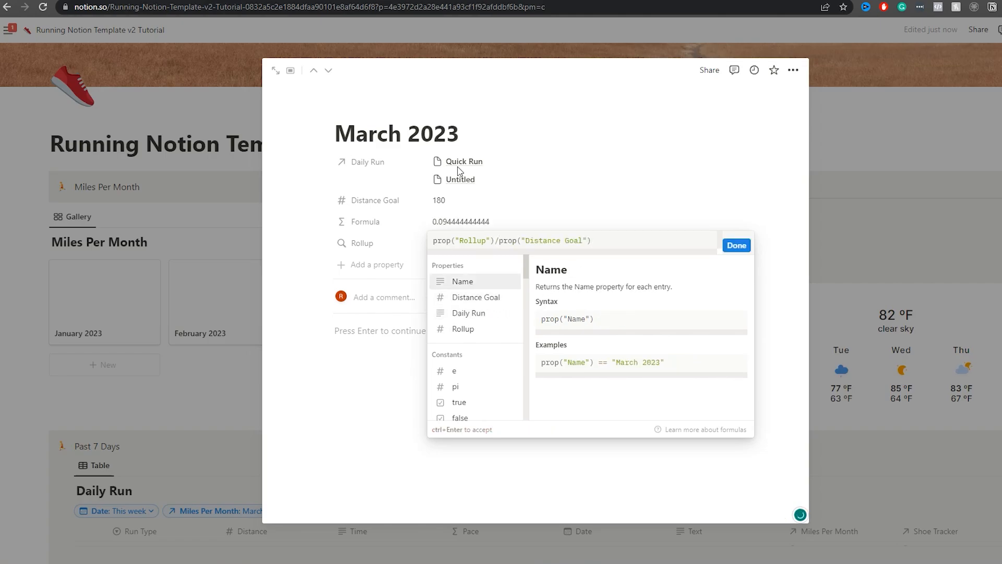
left_click(736, 247)
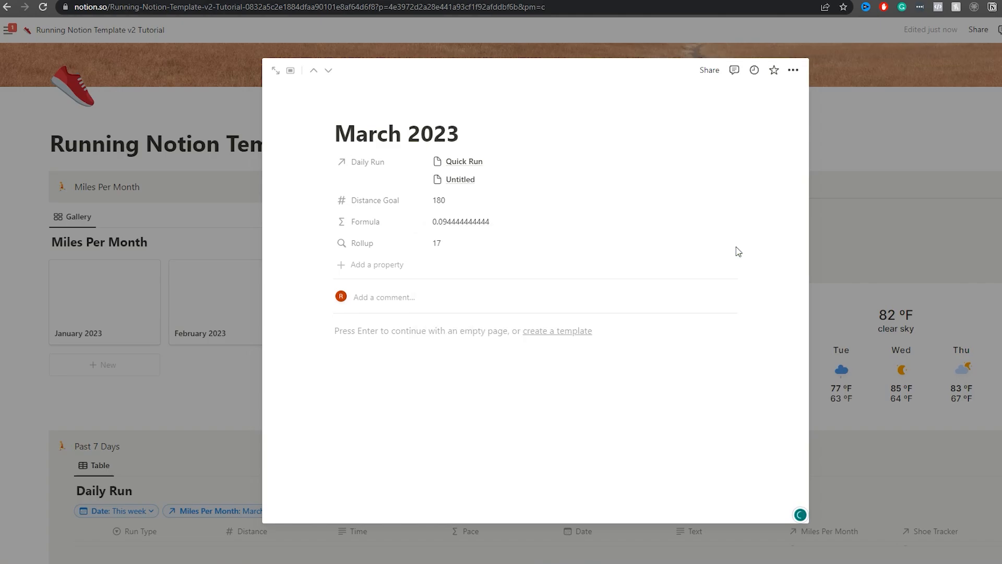
Step: Format the Formula property's number as Percent and round its result to a whole percent
left_click(707, 228)
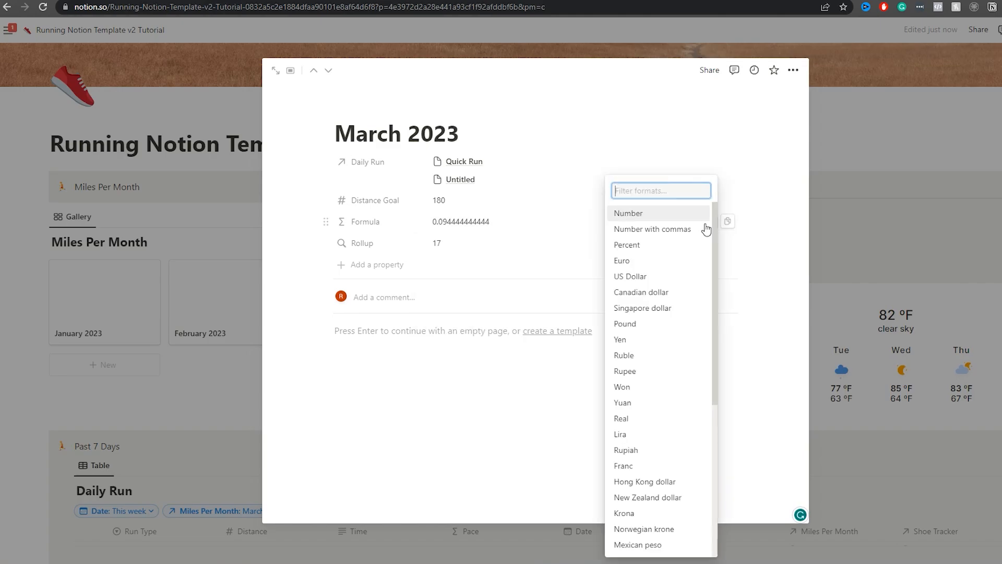
left_click(649, 244)
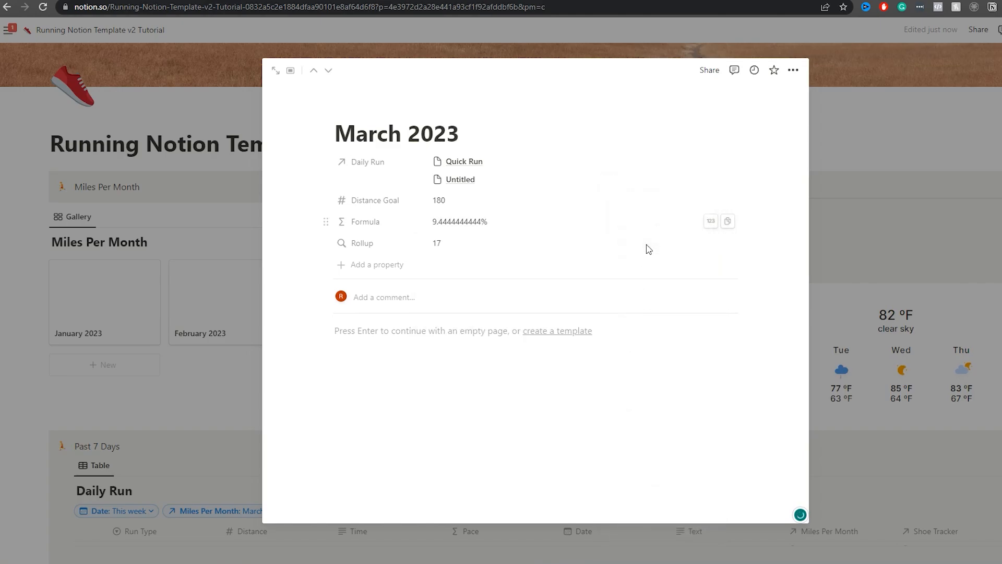
left_click(510, 224)
Step: Show the March 2023 card's Formula property as a Bar and close the card
left_click(374, 223)
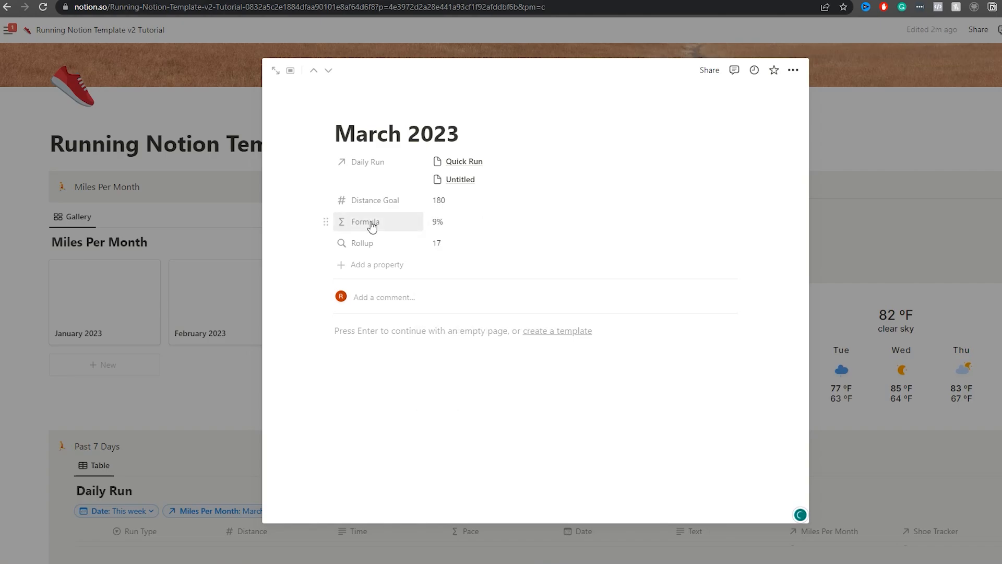
left_click(372, 223)
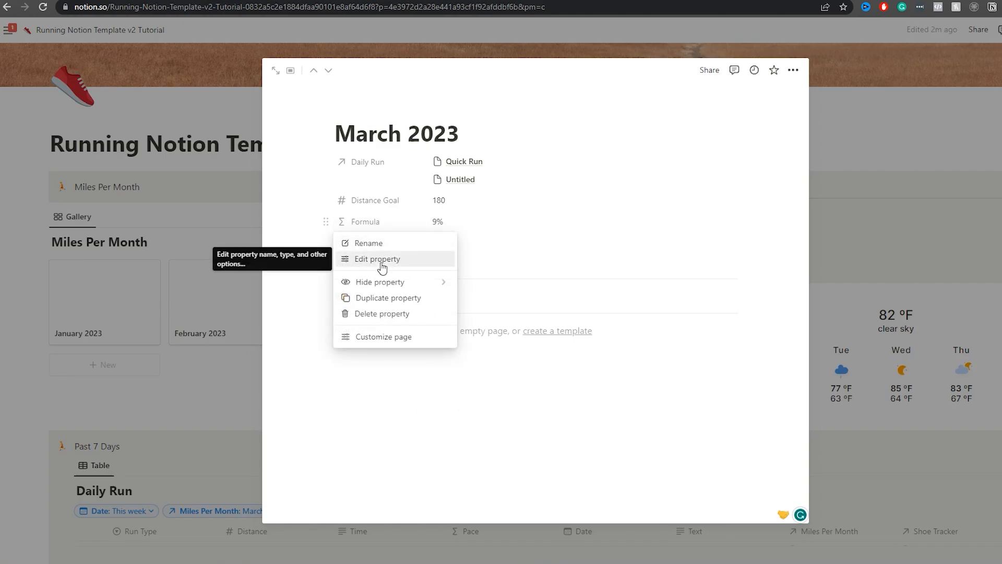
left_click(380, 261)
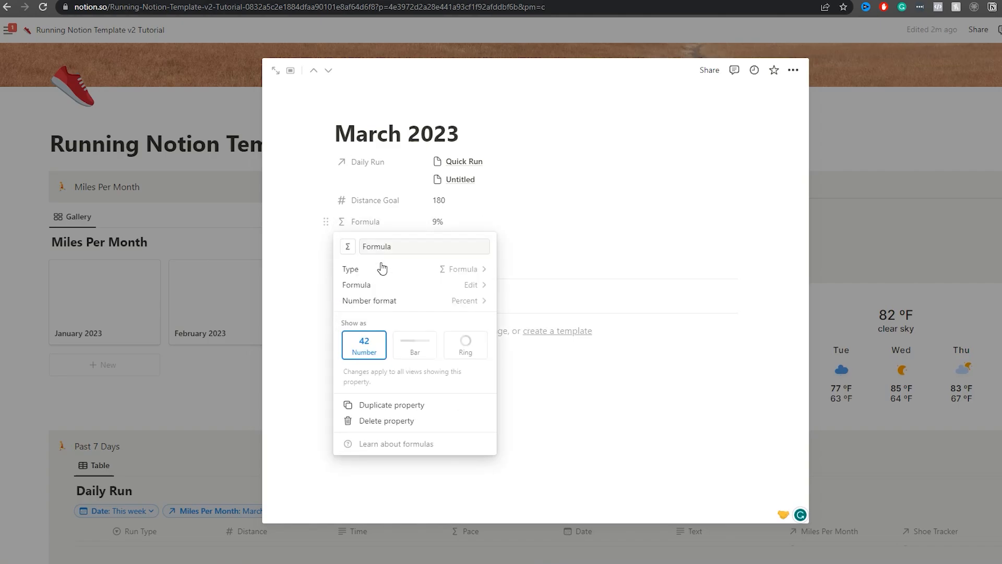
left_click(414, 346)
left_click(299, 277)
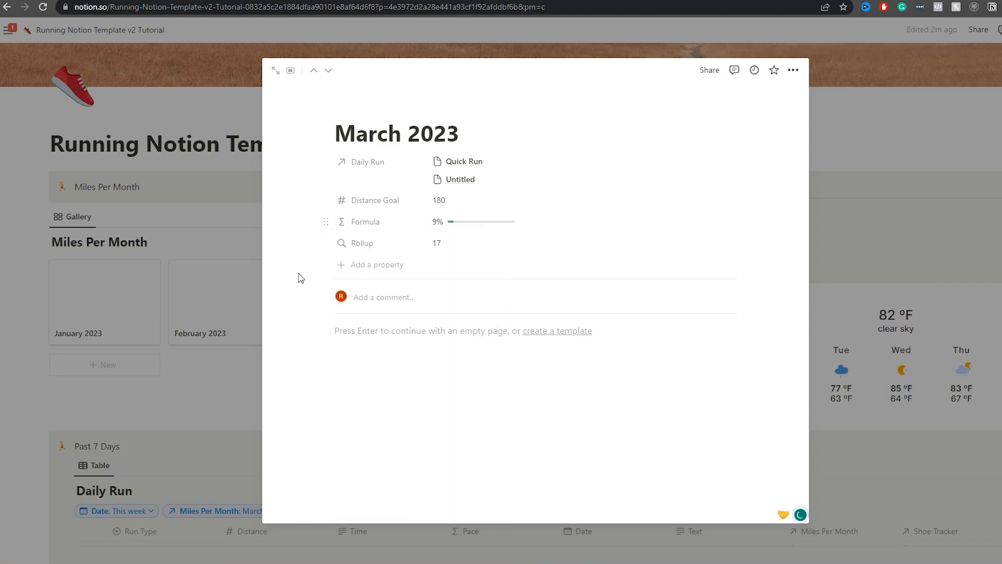
left_click(228, 309)
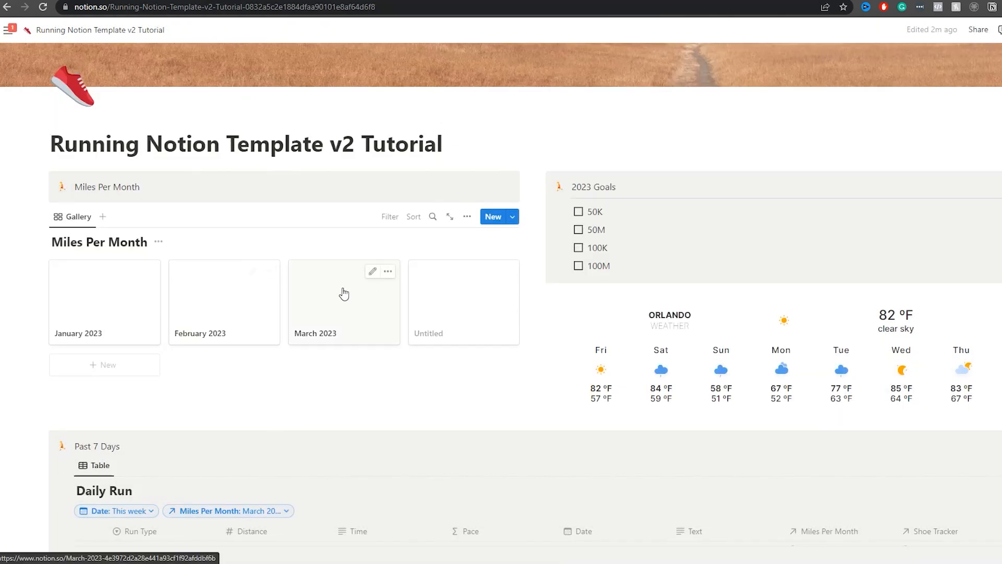
Step: Make the Distance Goal and Formula properties visible on the Miles Per Month gallery cards
left_click(467, 218)
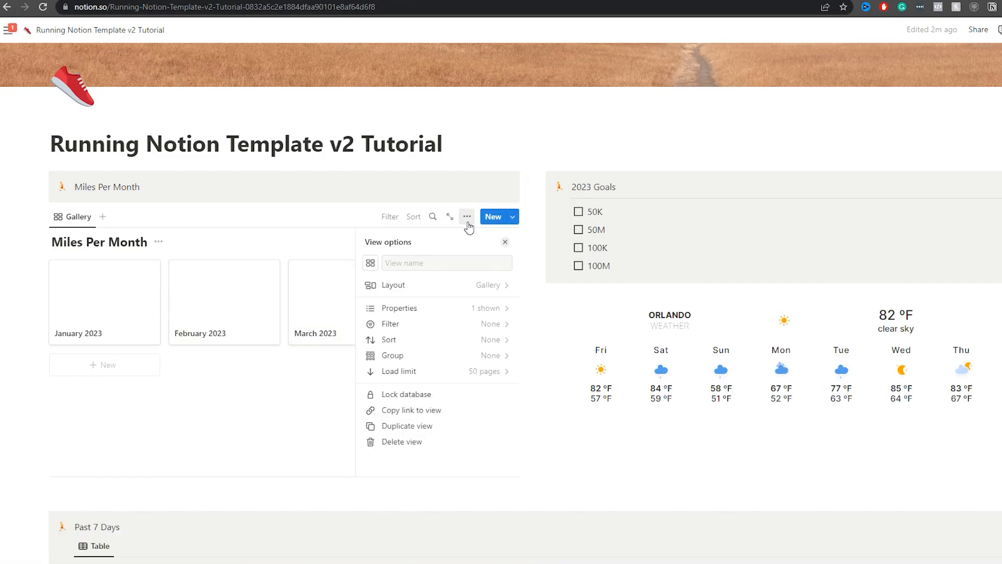
left_click(485, 308)
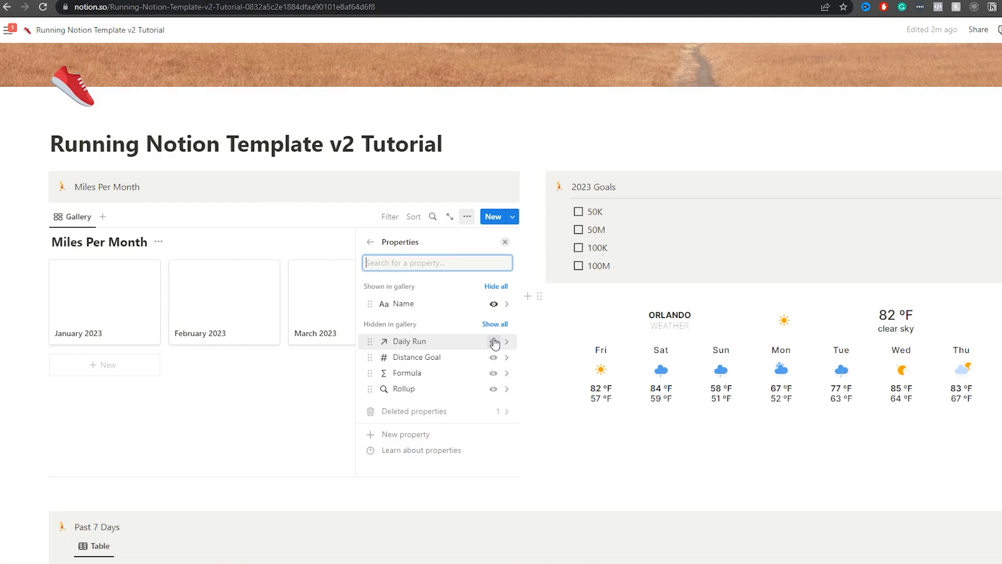
left_click(493, 358)
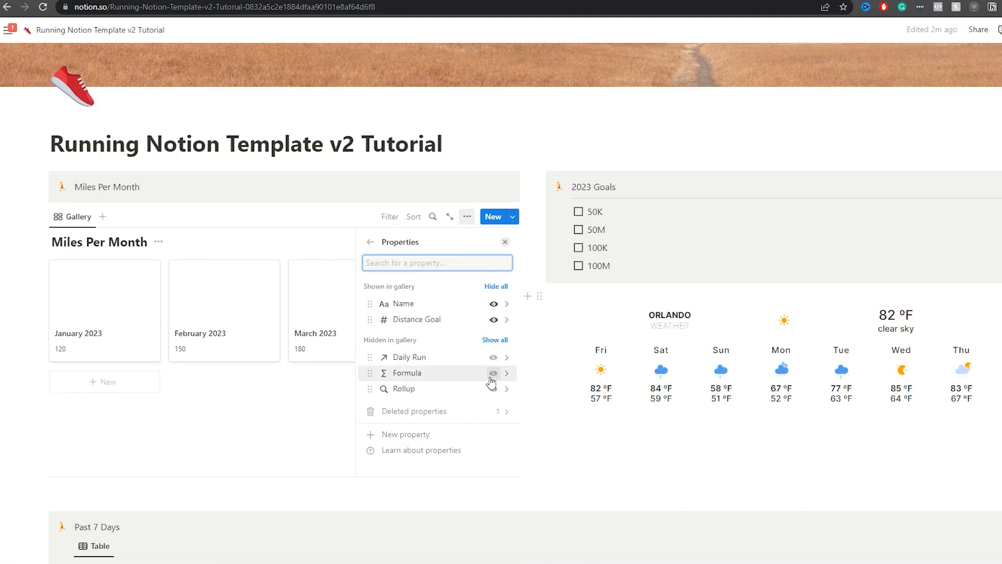
left_click(494, 373)
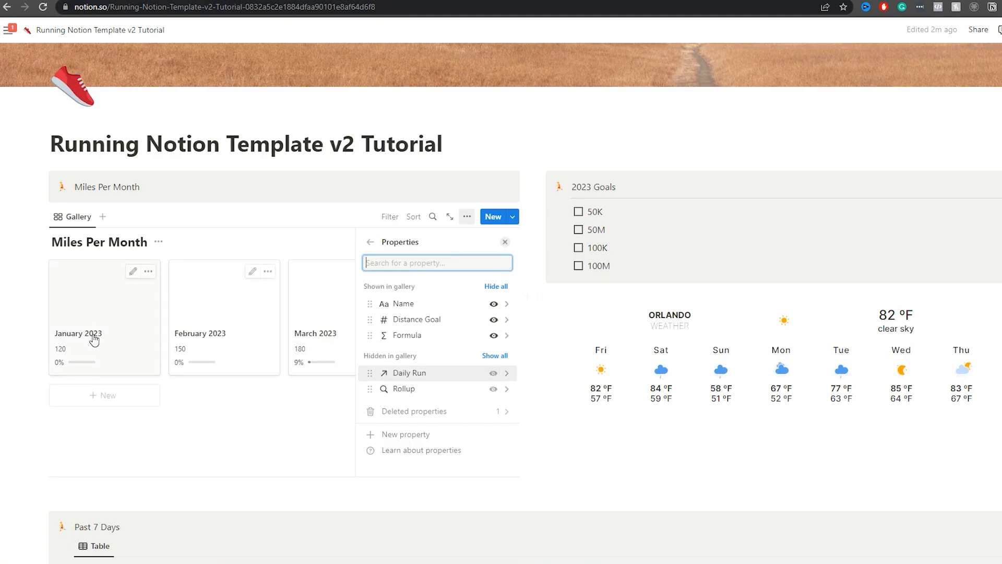
left_click(298, 245)
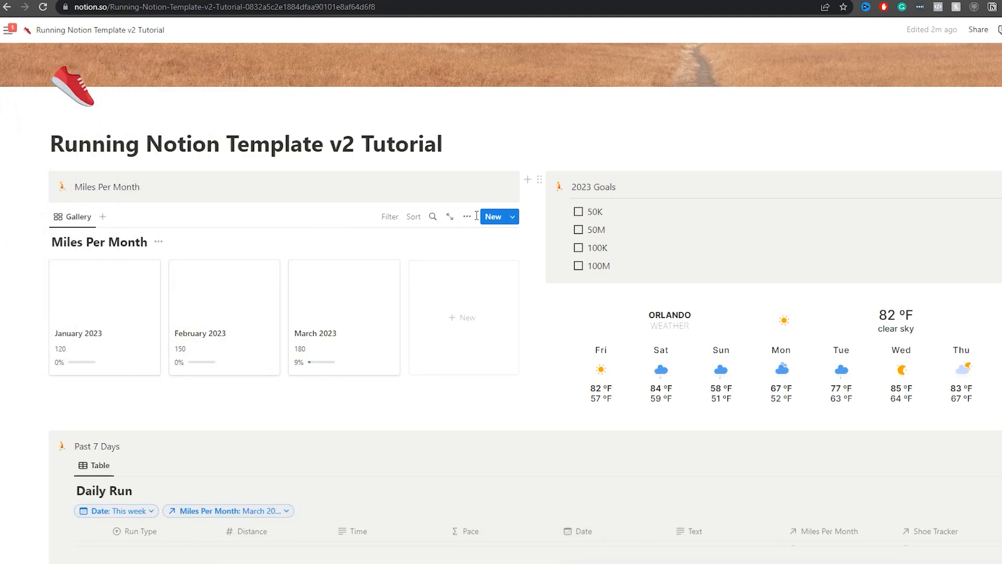
Step: Hide the Miles Per Month gallery's database title and card preview, and move the gallery into its callout
left_click(467, 216)
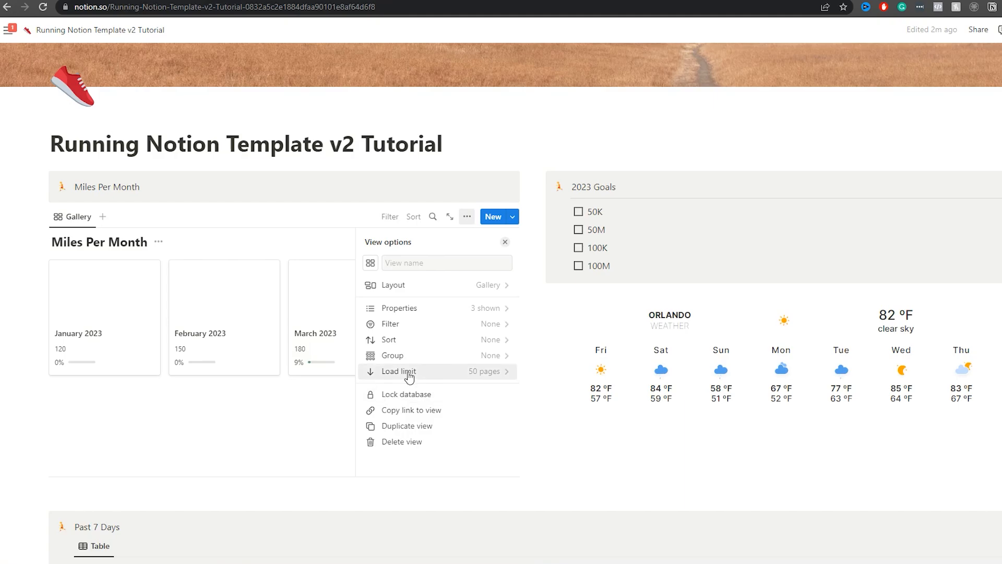
left_click(420, 292)
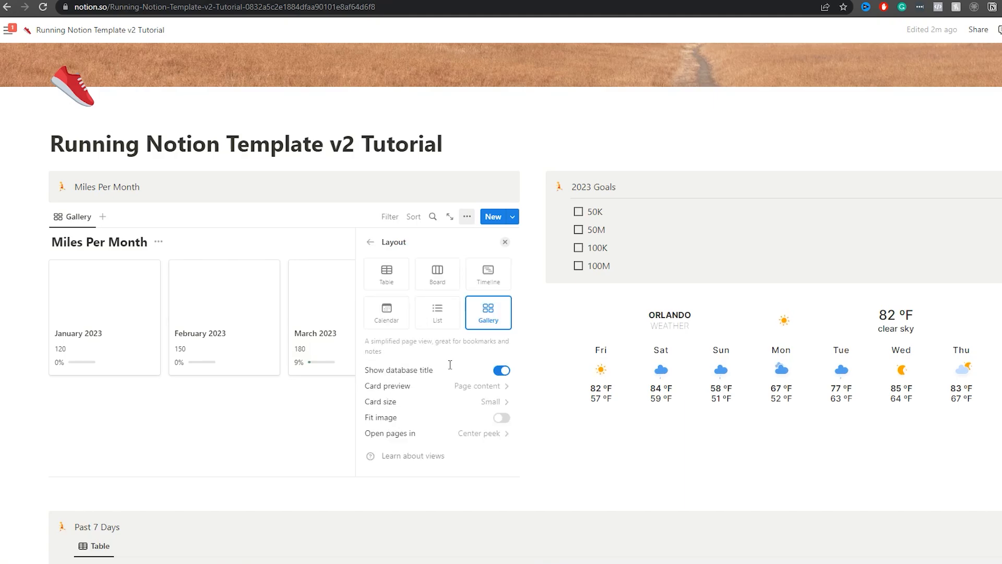
left_click(502, 371)
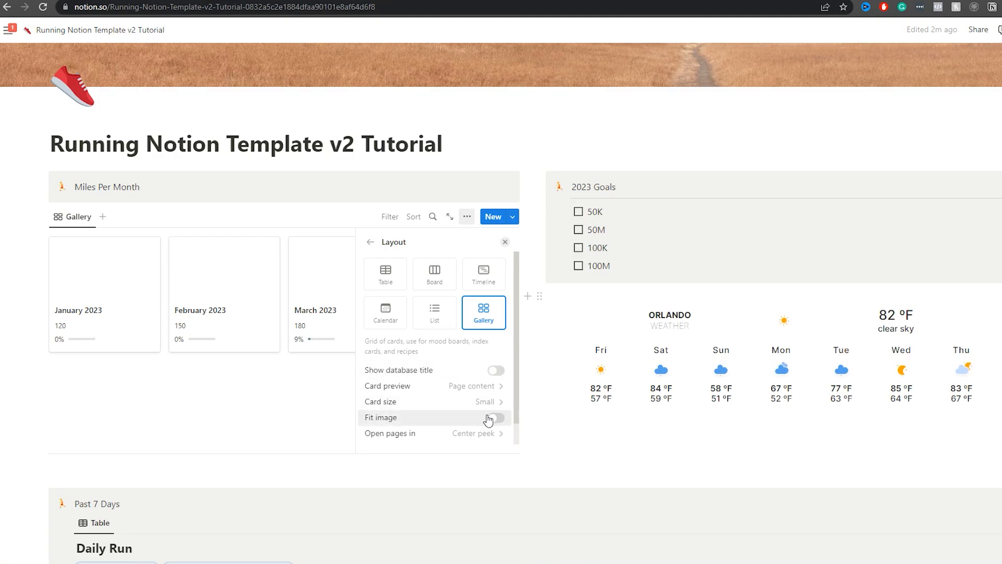
left_click(465, 391)
left_click(410, 407)
left_click(184, 367)
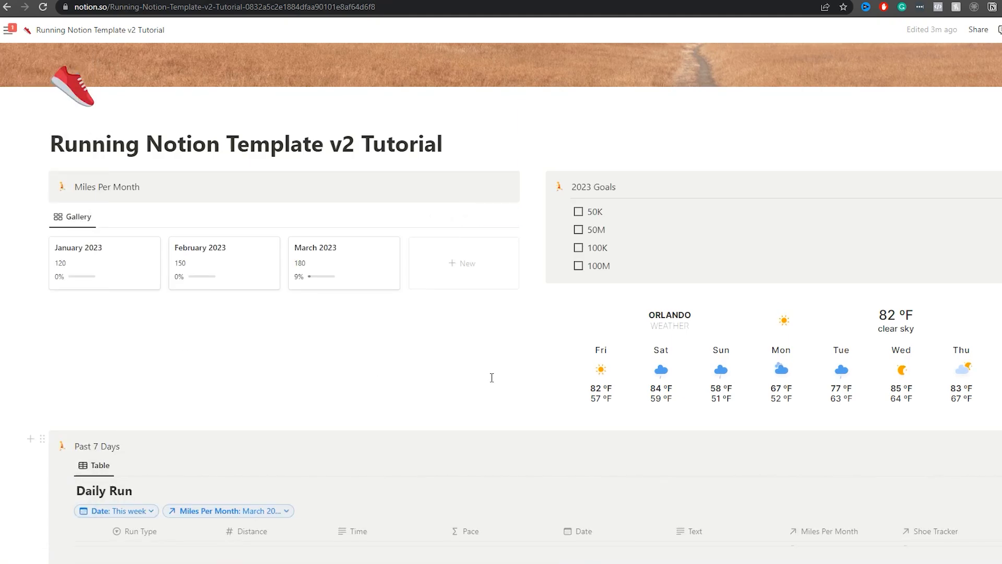
left_click_drag(44, 217, 73, 193)
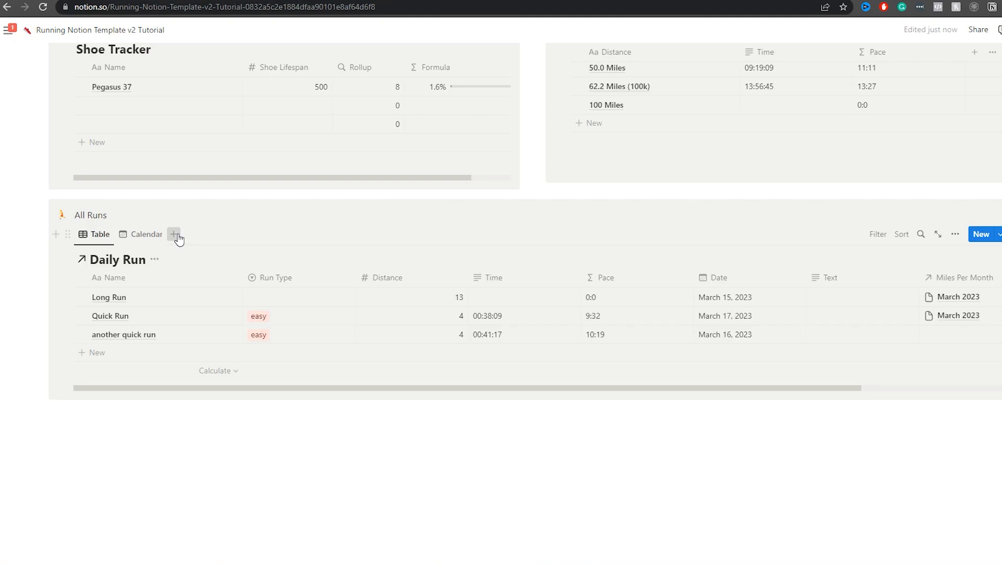
Step: Add a Daily Run table view to the All Runs block and filter it to Run Type easy
left_click(174, 235)
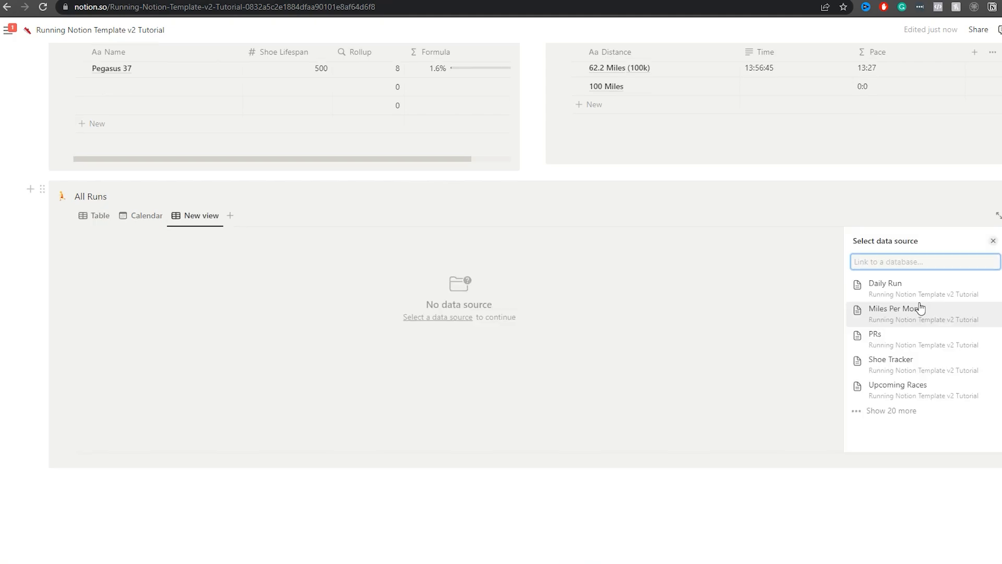
left_click(901, 293)
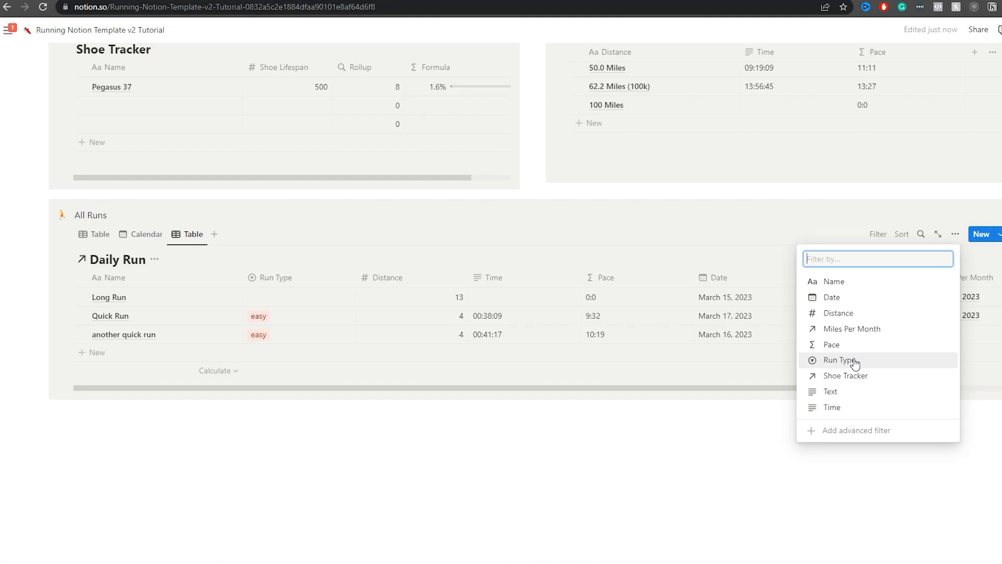
left_click(854, 361)
left_click(264, 266)
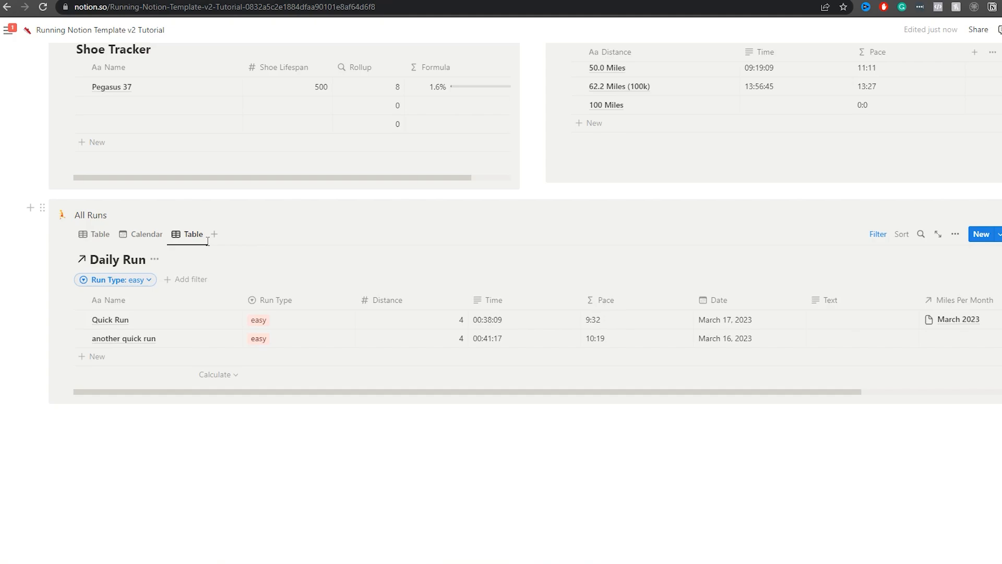
Step: Name the filtered table view Easy Runs and rename the original Table view All Runs
left_click(208, 241)
type("Easy Runs")
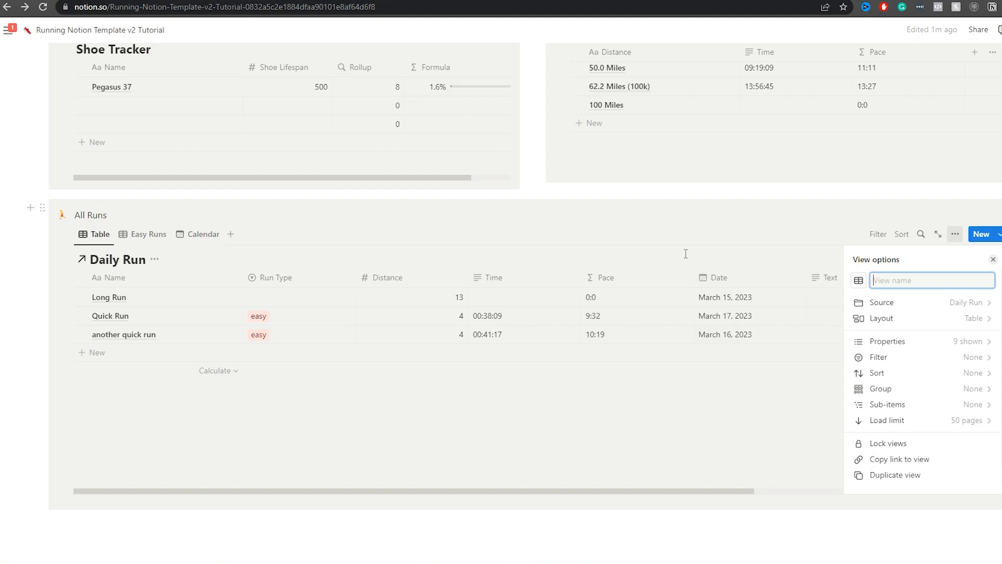
type("All Run")
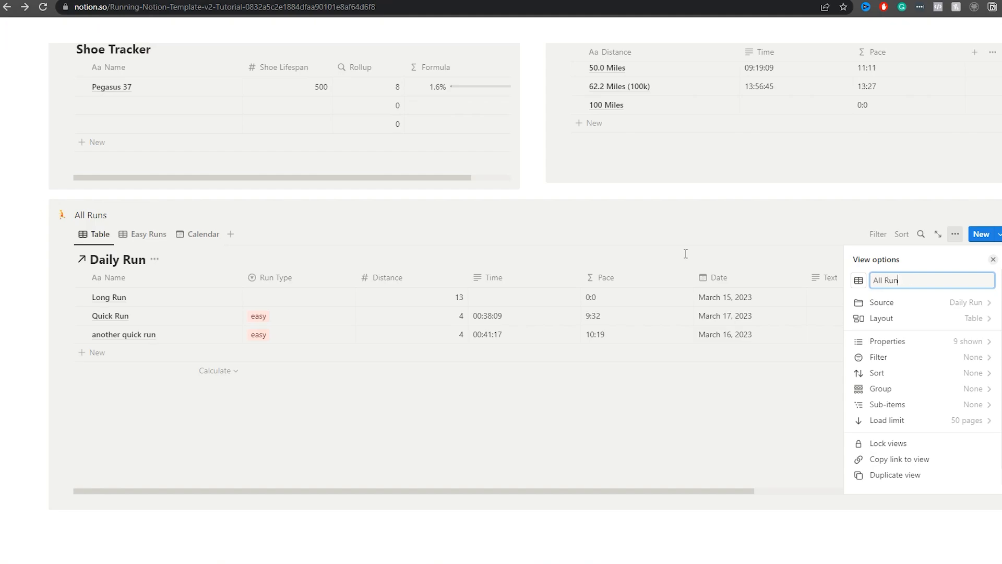
type("s")
Step: Add another Daily Run table view named Long Runs to the All Runs block
left_click(241, 234)
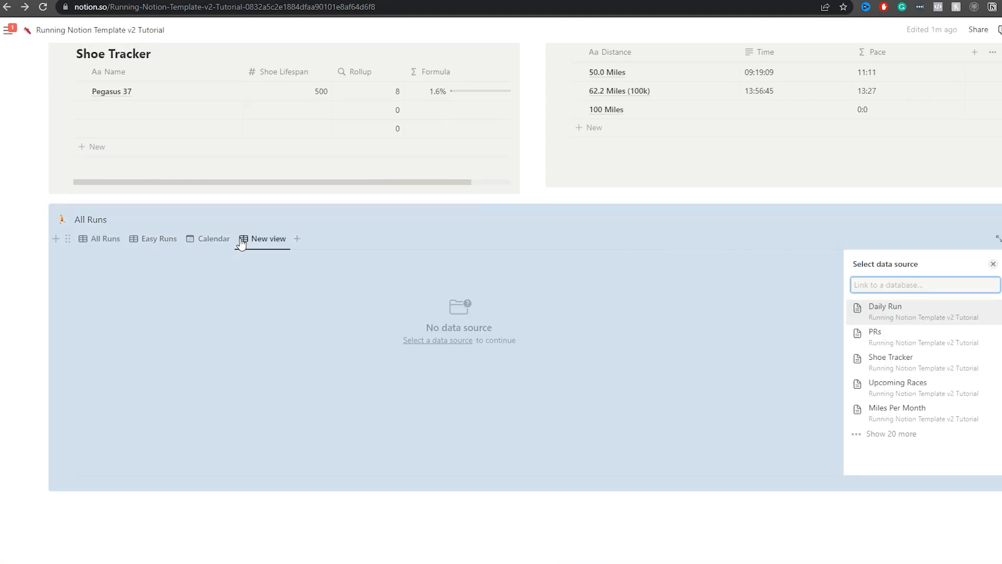
left_click(265, 241)
left_click(281, 265)
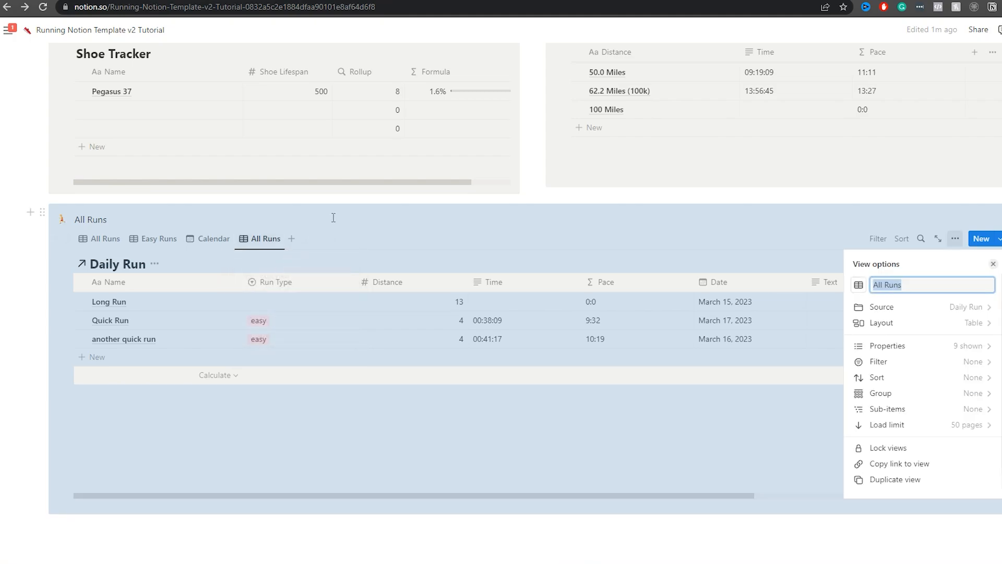
type("Long")
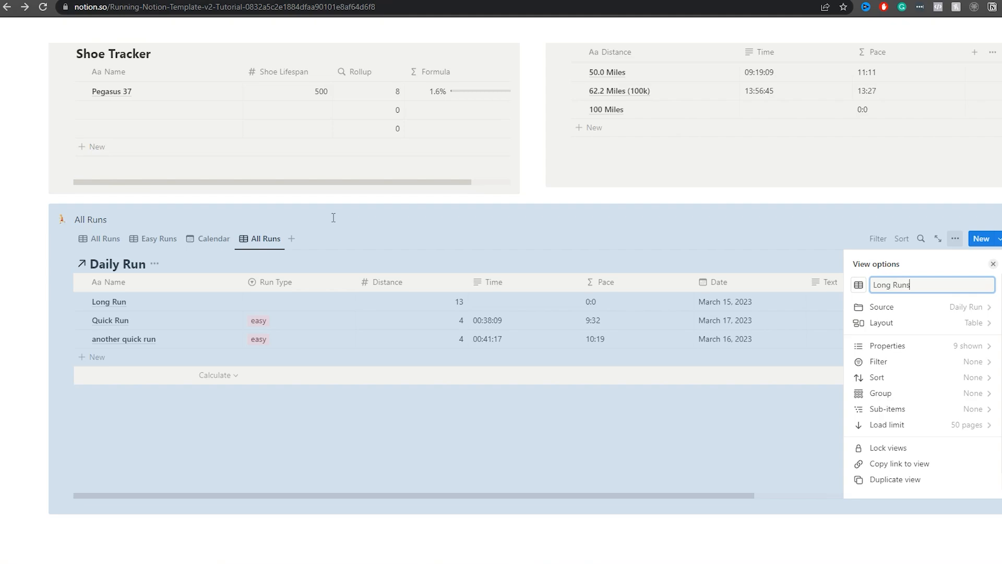
left_click(367, 238)
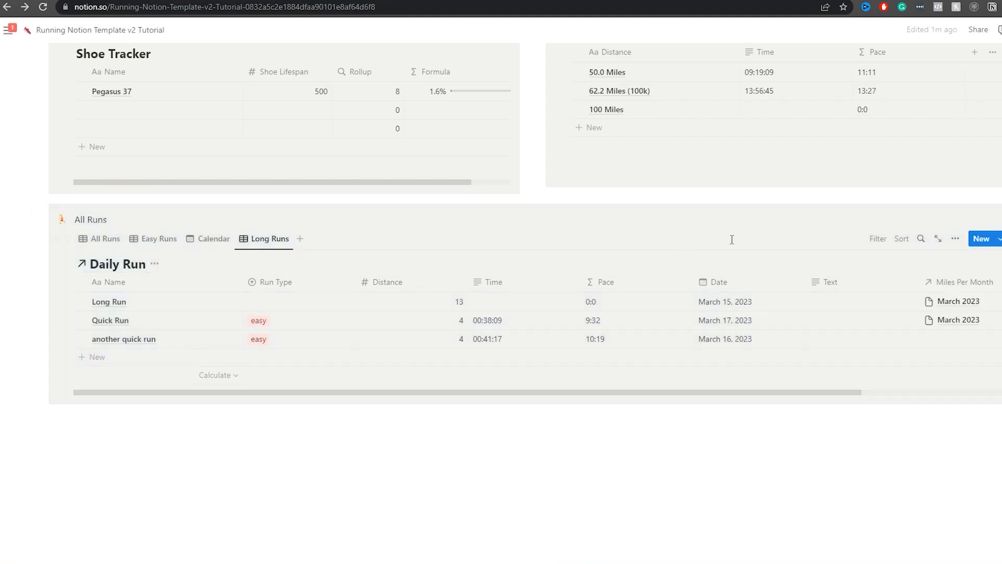
Step: Filter the Long Runs view to Run Type long
left_click(869, 242)
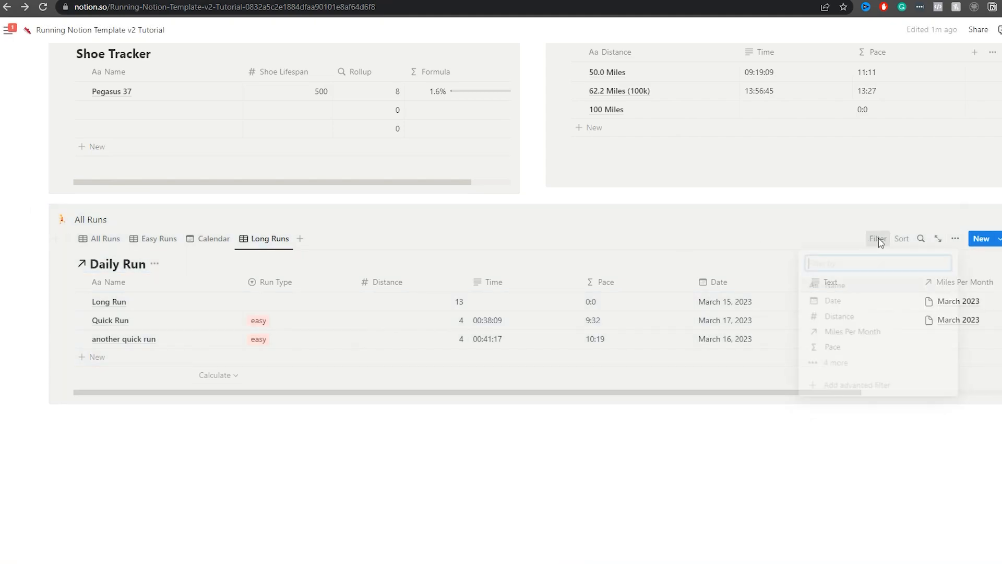
left_click(831, 372)
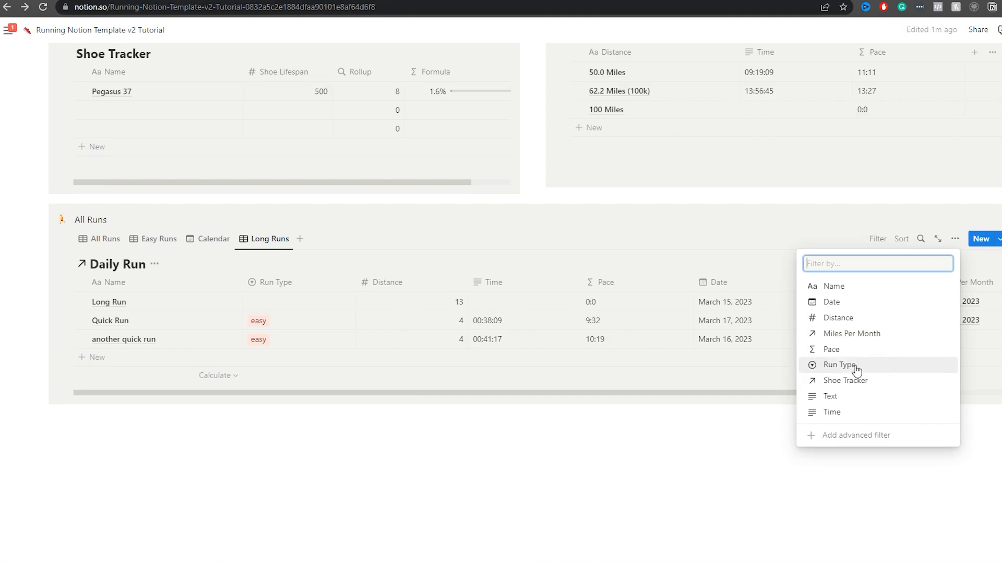
left_click(838, 364)
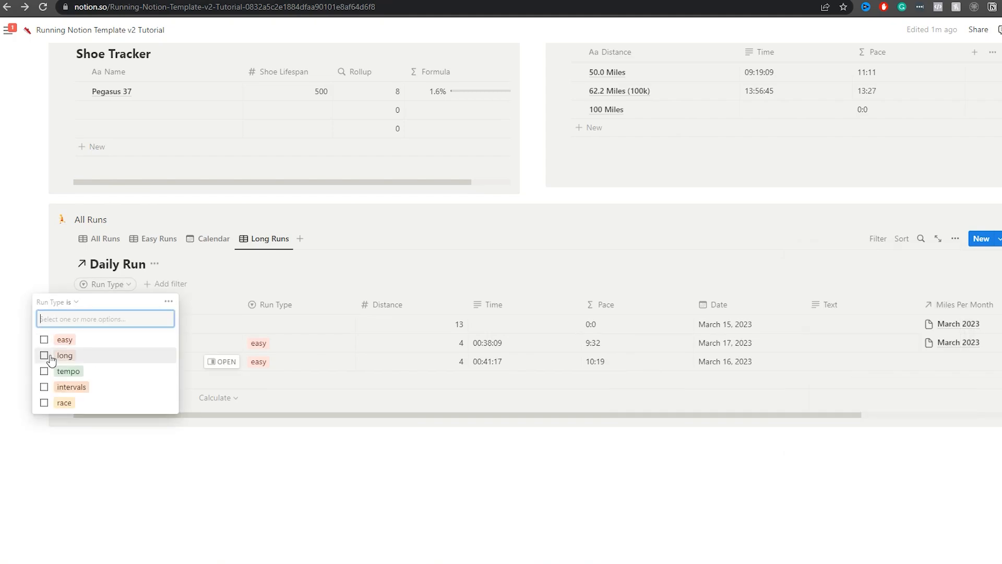
left_click(19, 254)
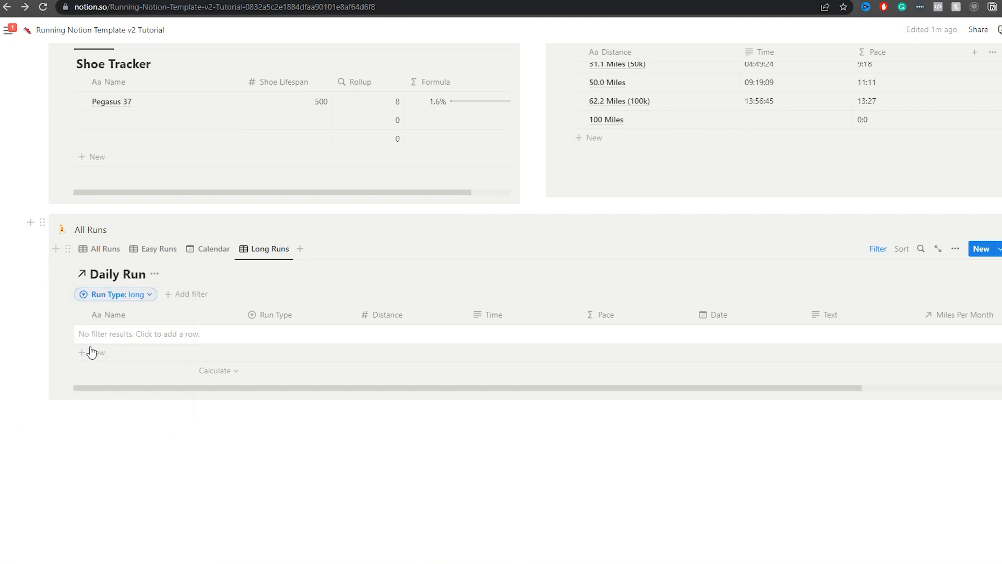
Step: In the All Runs view, set the Long Run entry's Run Type to long, and return to the Long Runs view
left_click(100, 249)
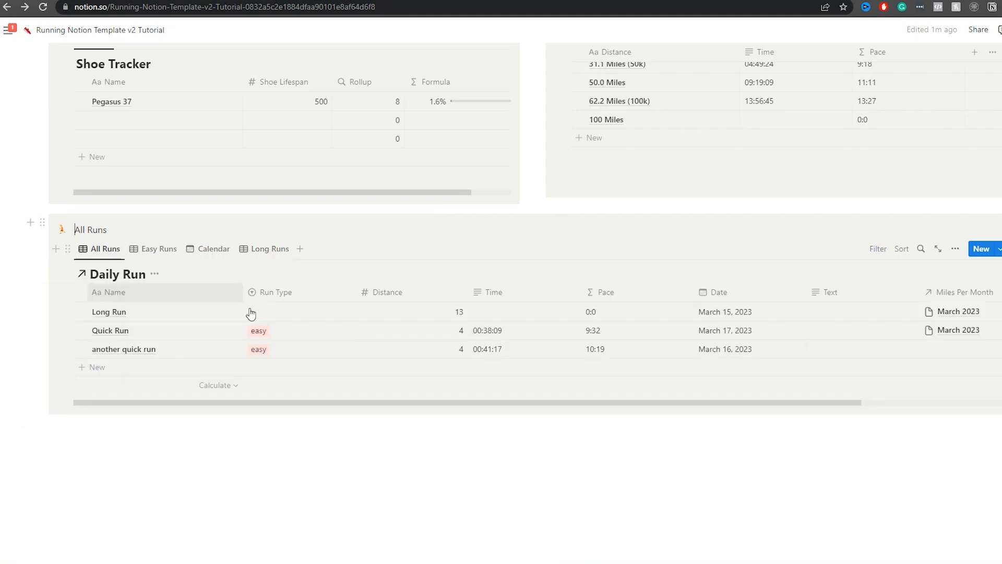
left_click(251, 313)
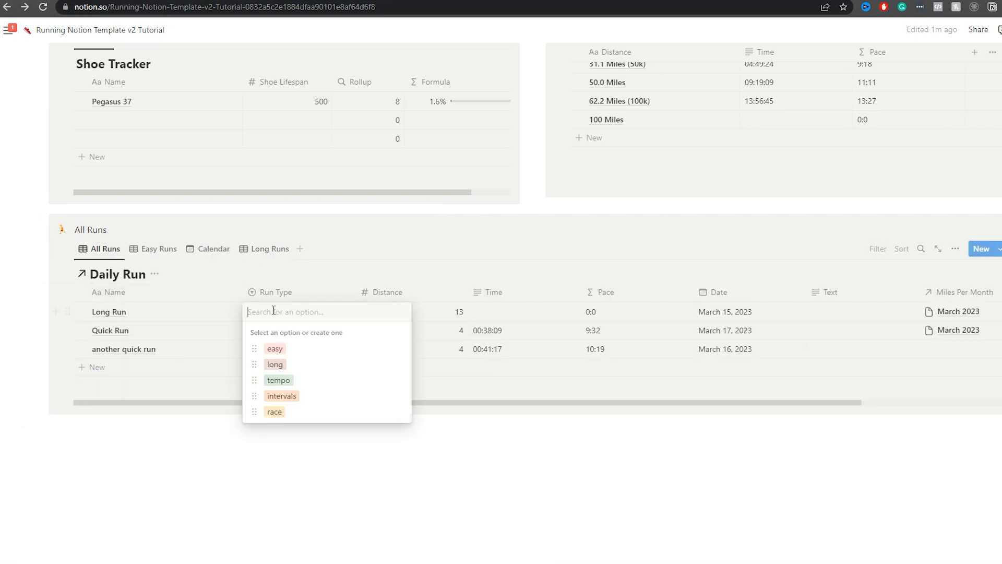
left_click(275, 364)
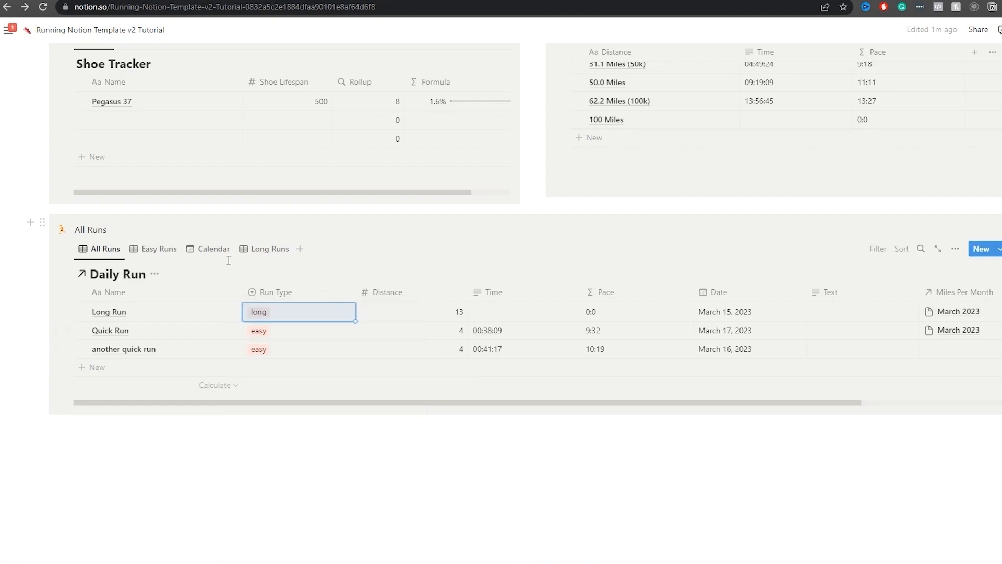
left_click(263, 249)
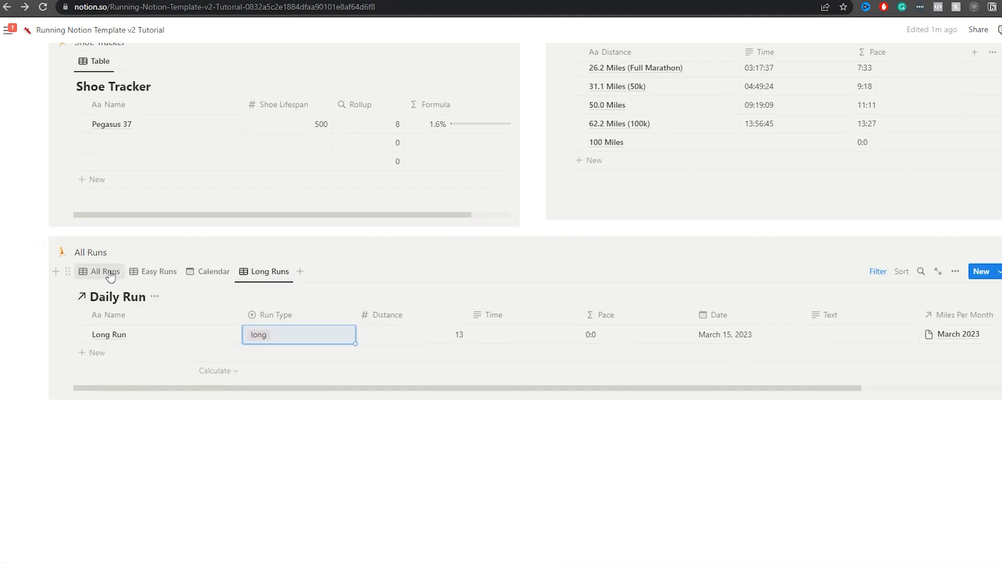
Step: Move the Calendar view after Long Runs in the All Runs block and open it
left_click_drag(220, 272, 282, 275)
left_click(271, 272)
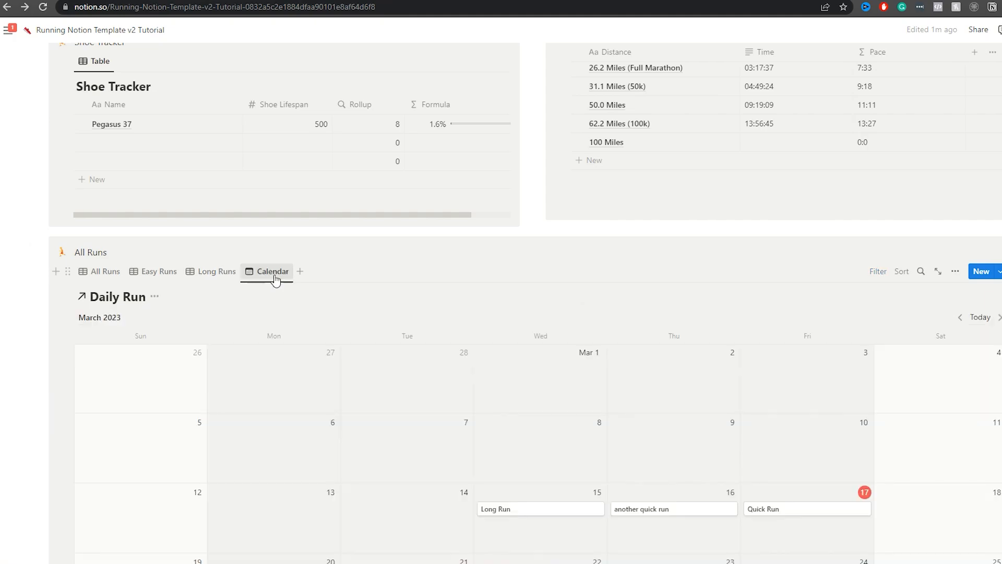
Step: Show Run Type, Time, Distance and Pace on the Calendar view's cards, in that order
scroll(562, 248, "down", 1)
scroll(562, 248, "down", 3)
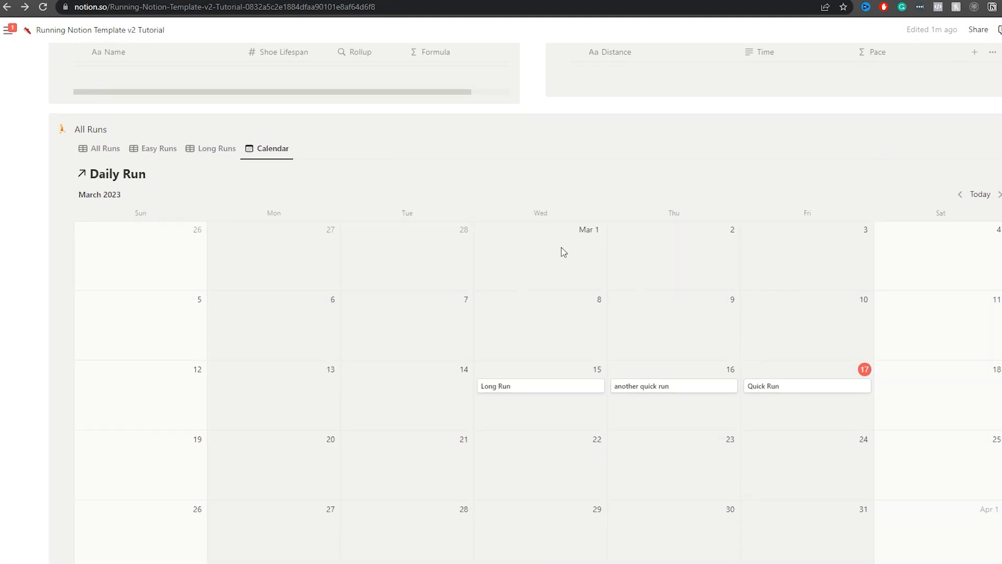
left_click(955, 104)
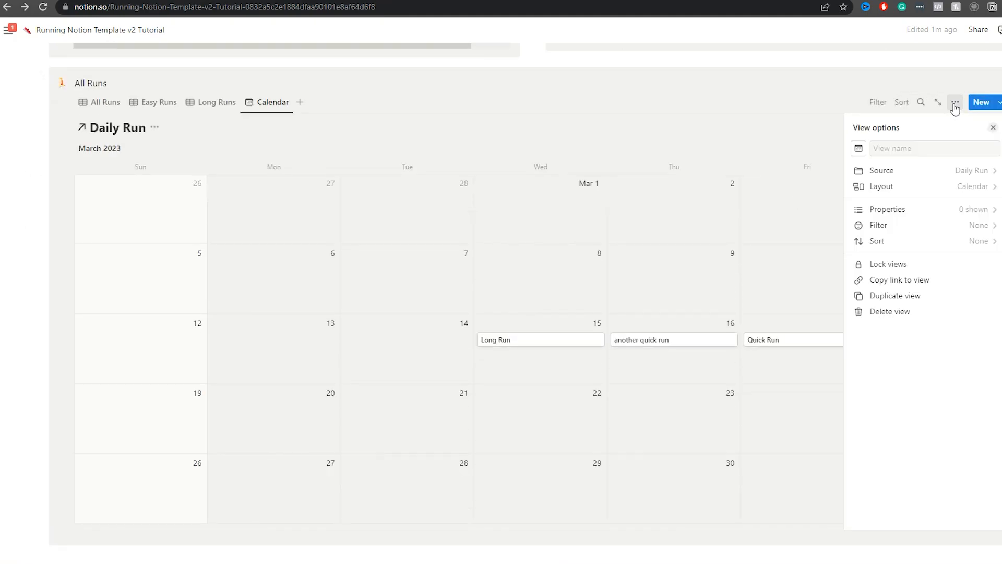
left_click(955, 214)
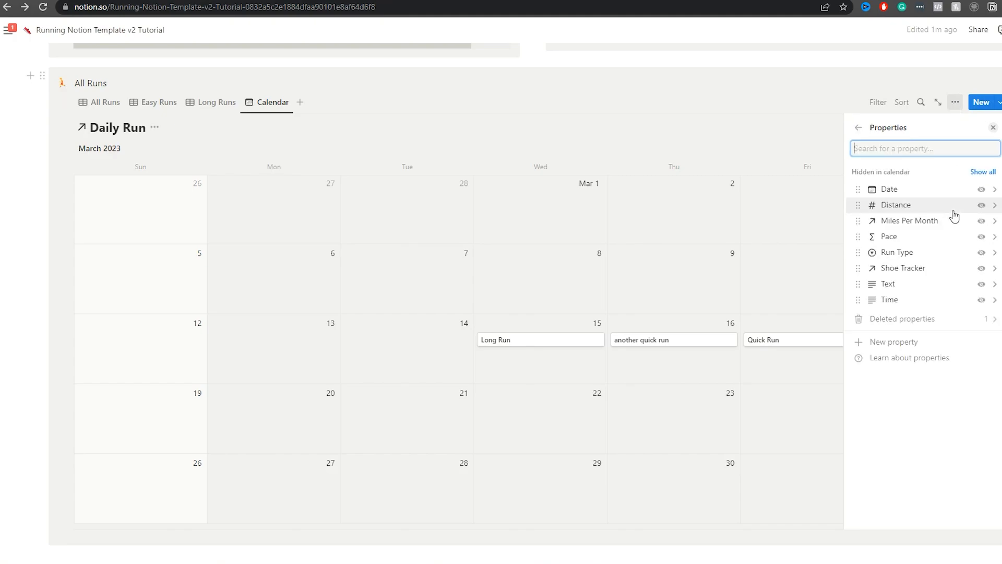
left_click(981, 205)
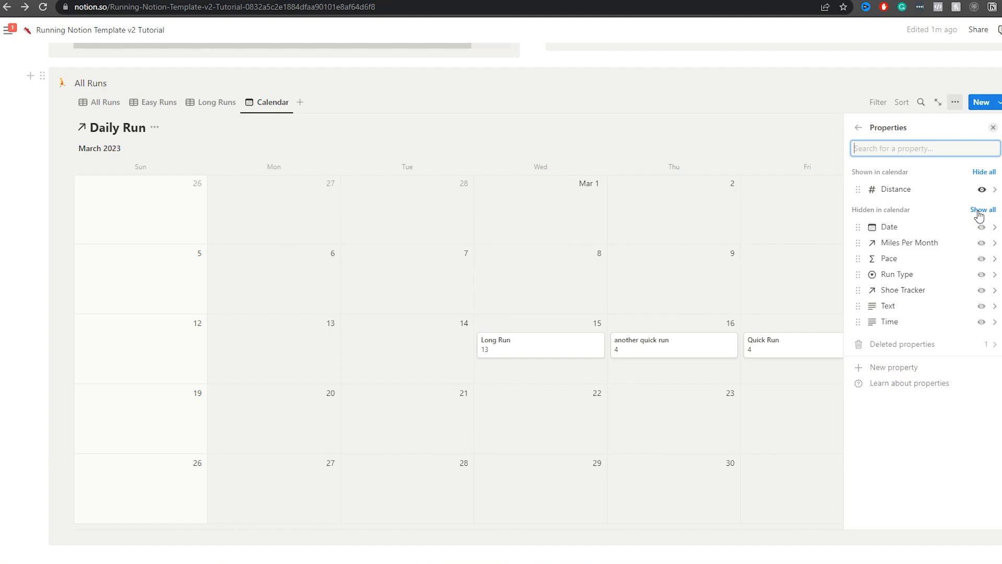
left_click(982, 259)
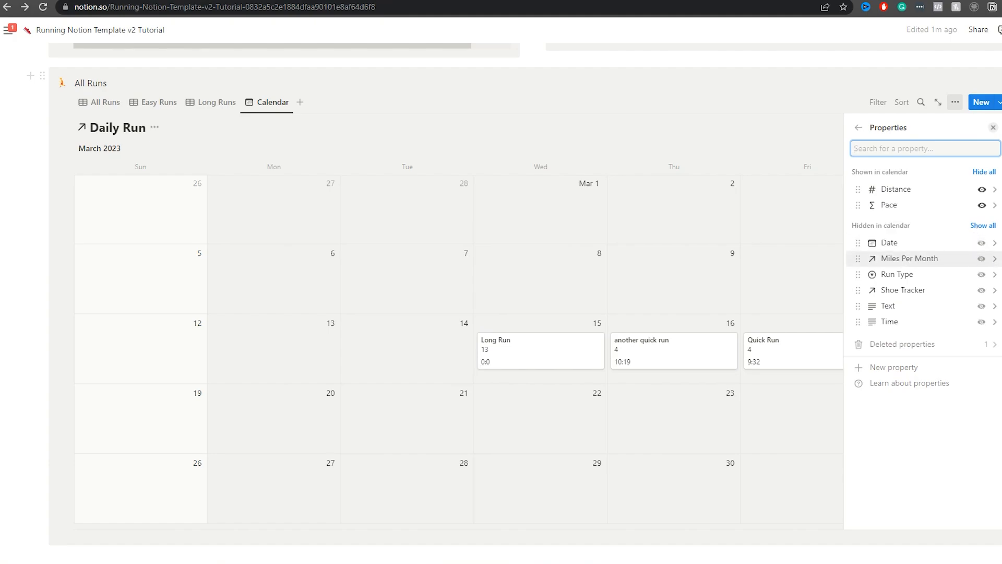
left_click(993, 275)
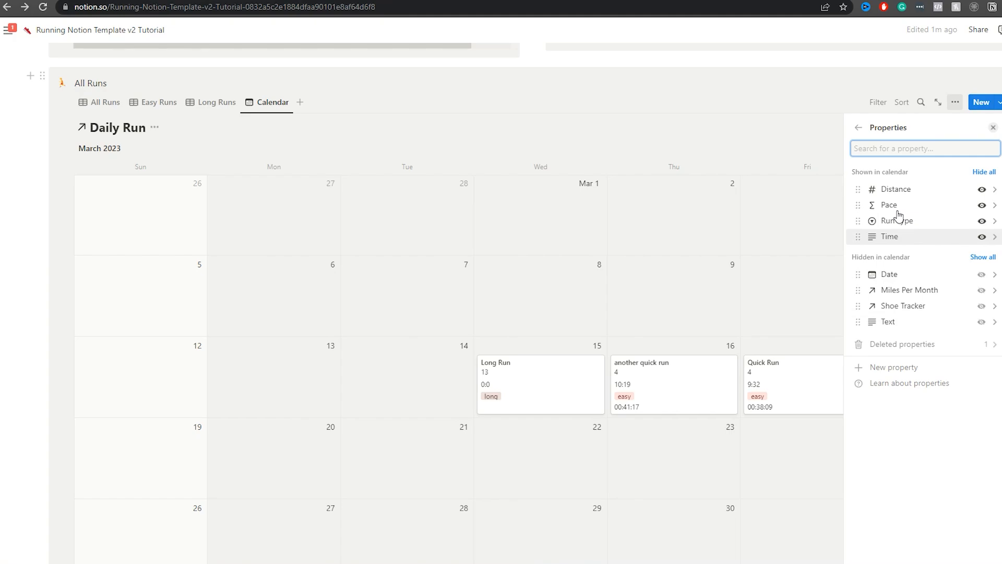
left_click_drag(853, 235, 858, 189)
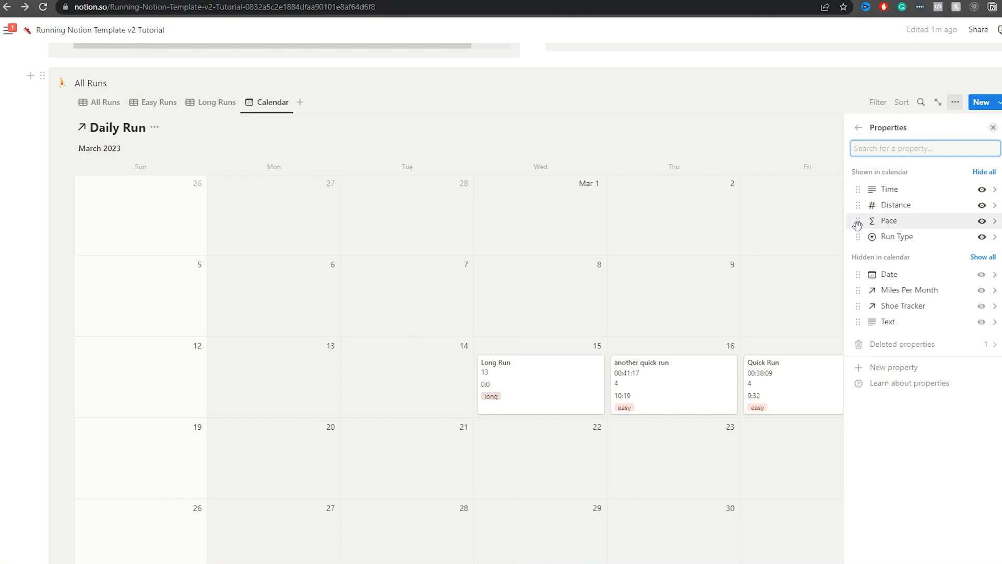
left_click_drag(857, 236, 859, 188)
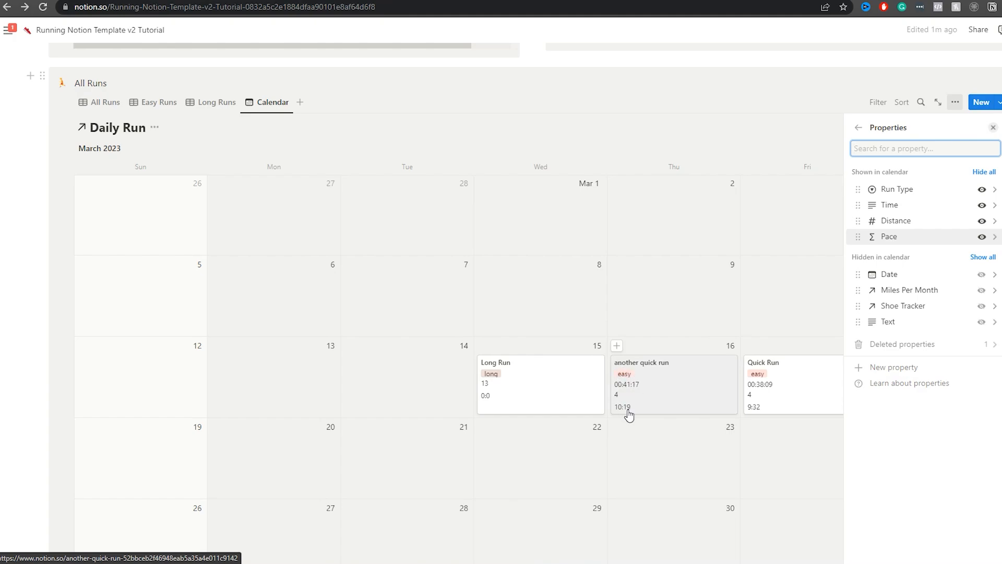
Step: Hide the database title and the vertical lines in the Past 7 Days table
scroll(275, 133, "up", 10)
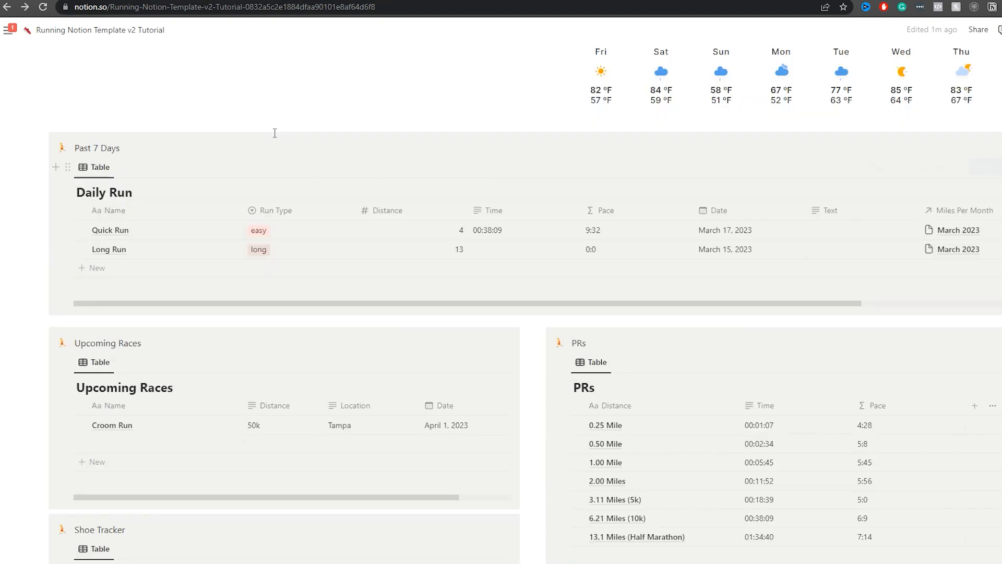
scroll(274, 133, "up", 5)
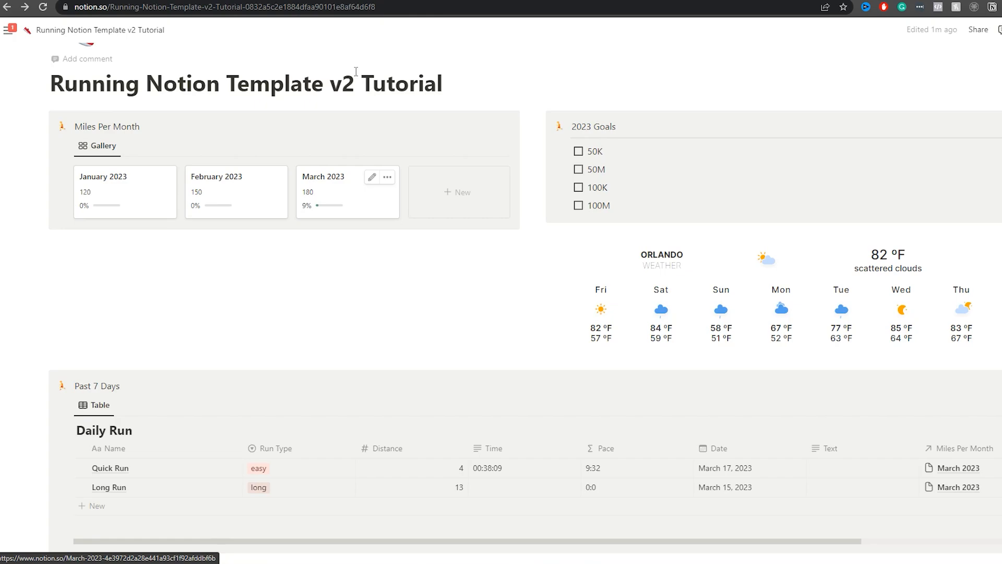
scroll(356, 71, "up", 1)
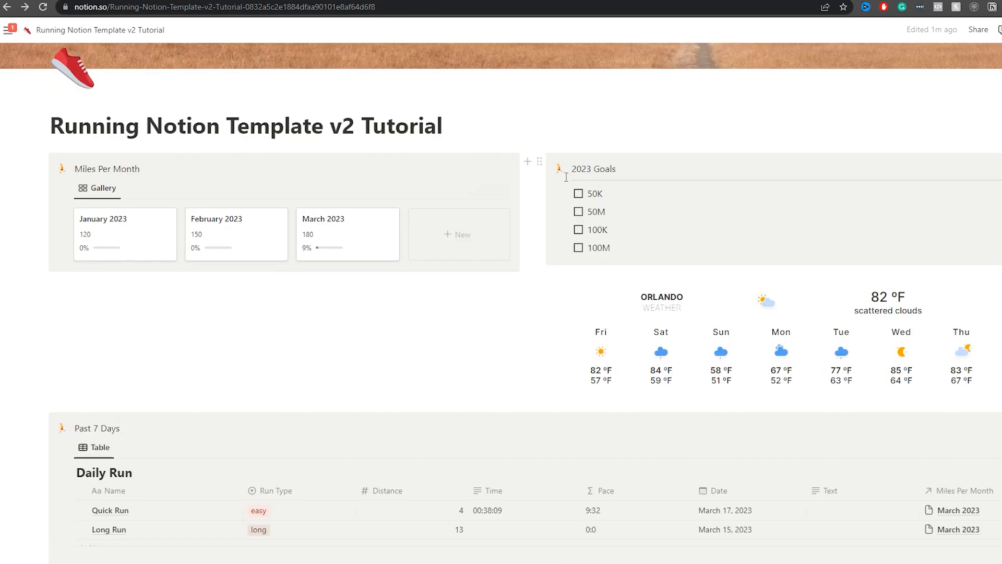
scroll(249, 246, "down", 5)
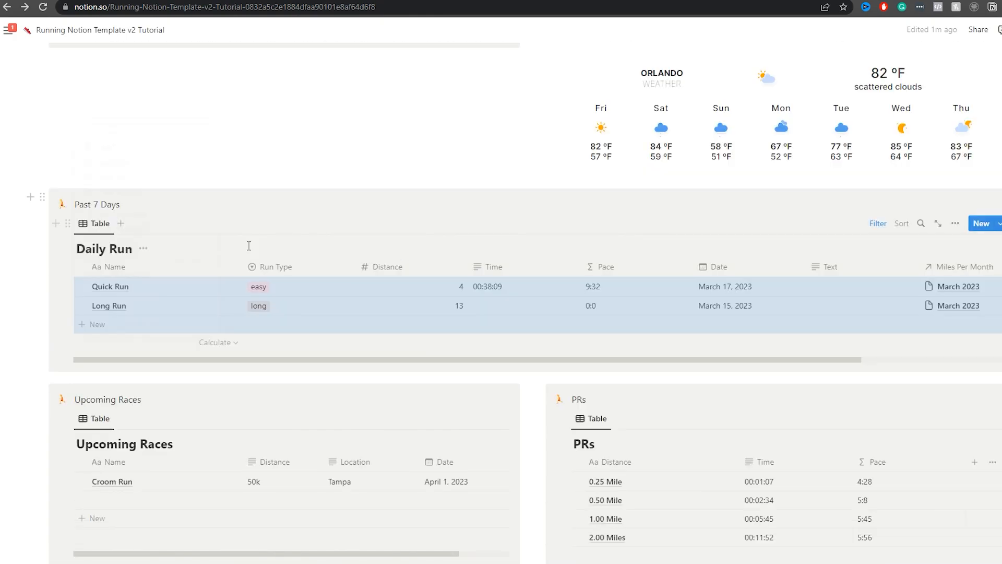
left_click(953, 224)
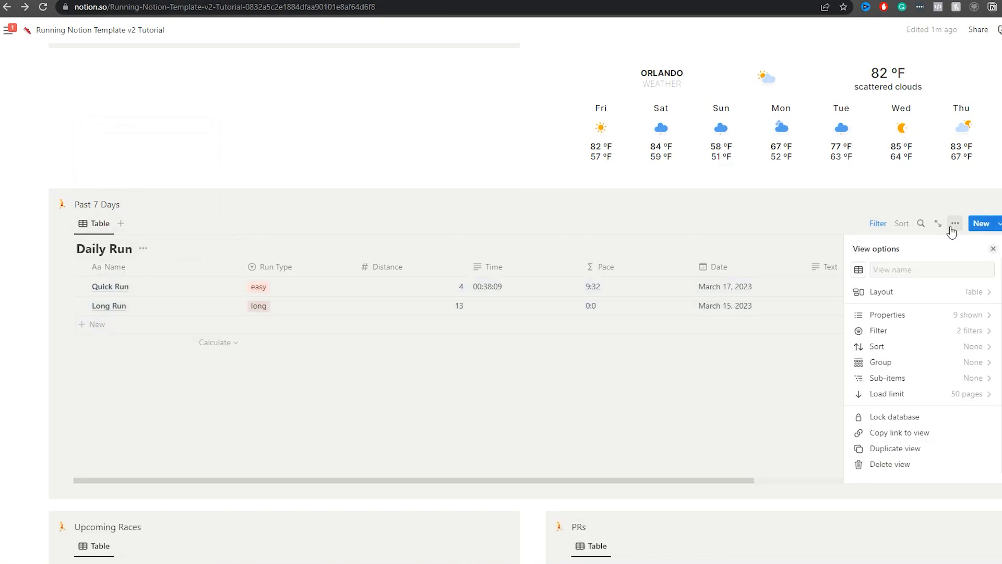
left_click(930, 298)
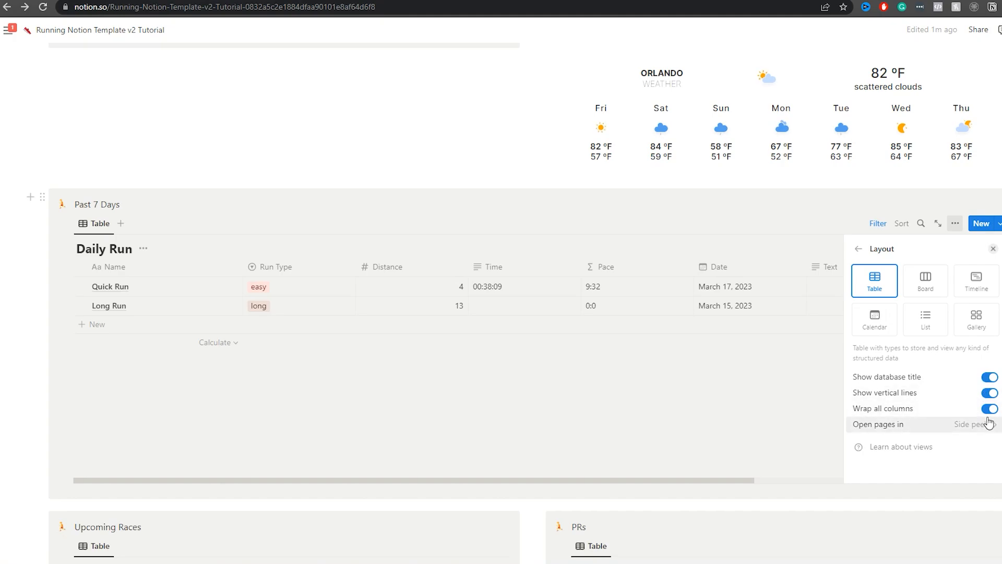
left_click(991, 381)
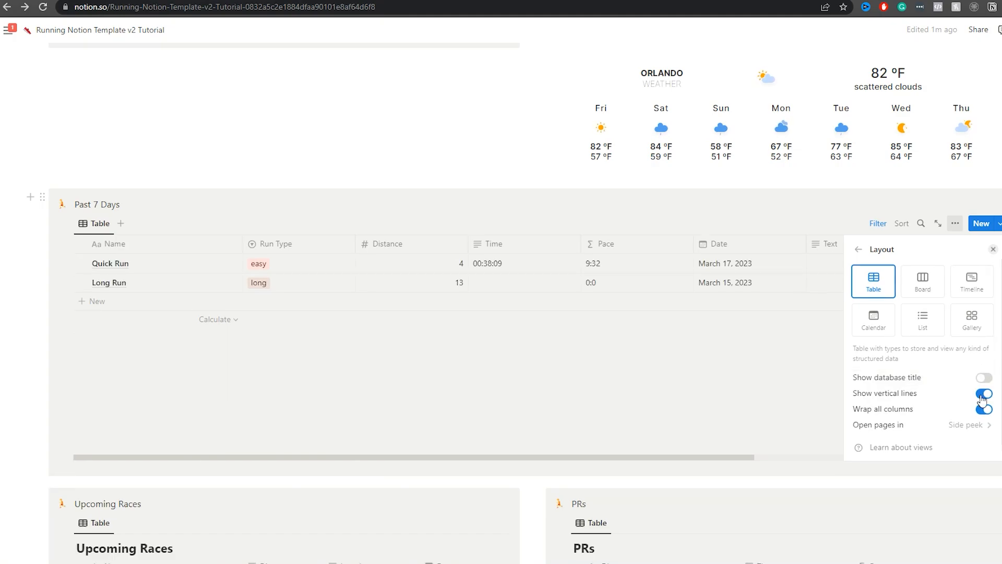
left_click(984, 396)
left_click(597, 395)
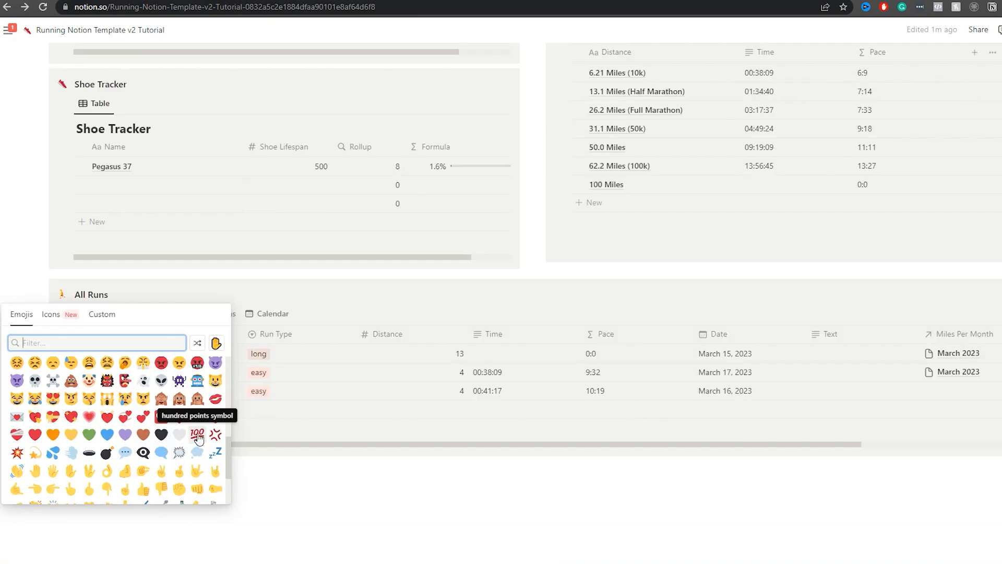
Step: Set the All Runs block's icon to the hundred points symbol emoji
left_click(198, 437)
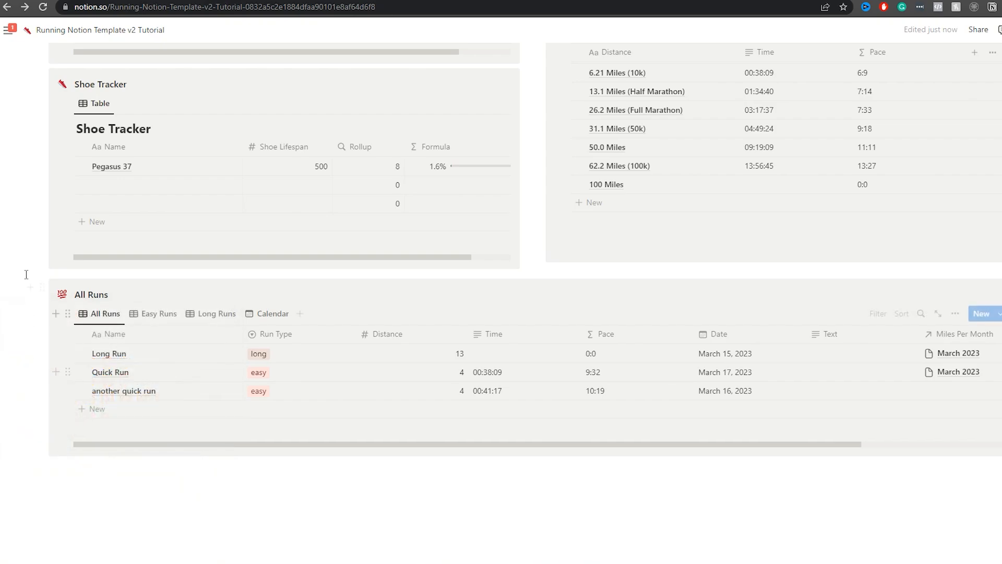
scroll(134, 287, "up", 4)
scroll(134, 287, "up", 9)
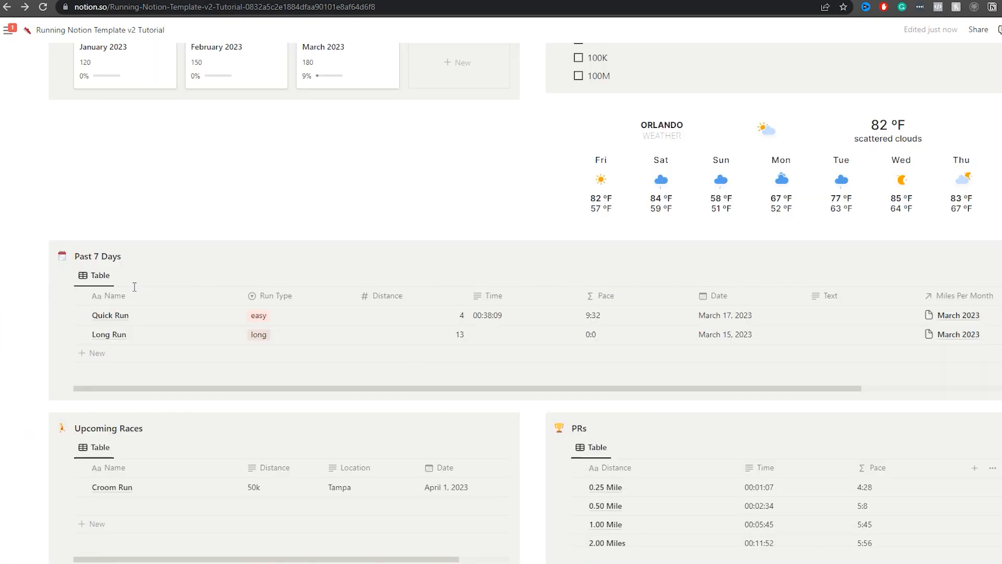